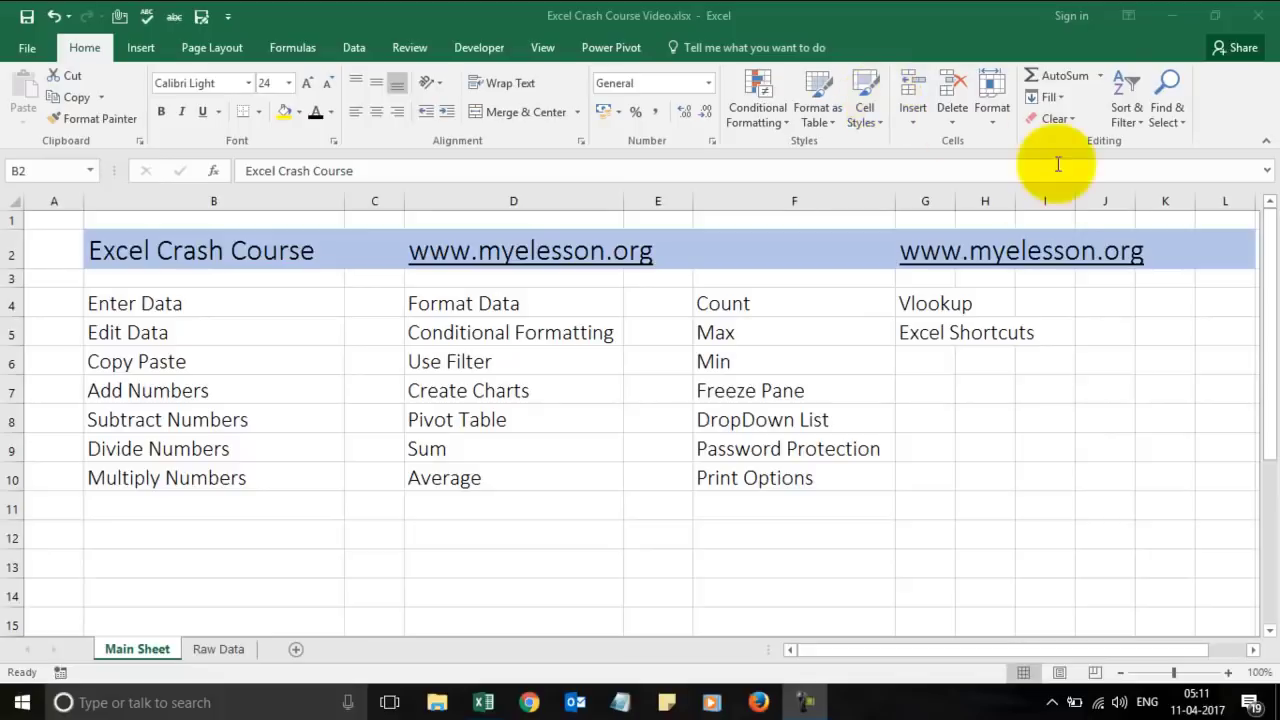
Switch to Chrome and look through the 10 Most Used Excel Formula video page on YouTube, including its description and comments.
left_click(922, 333)
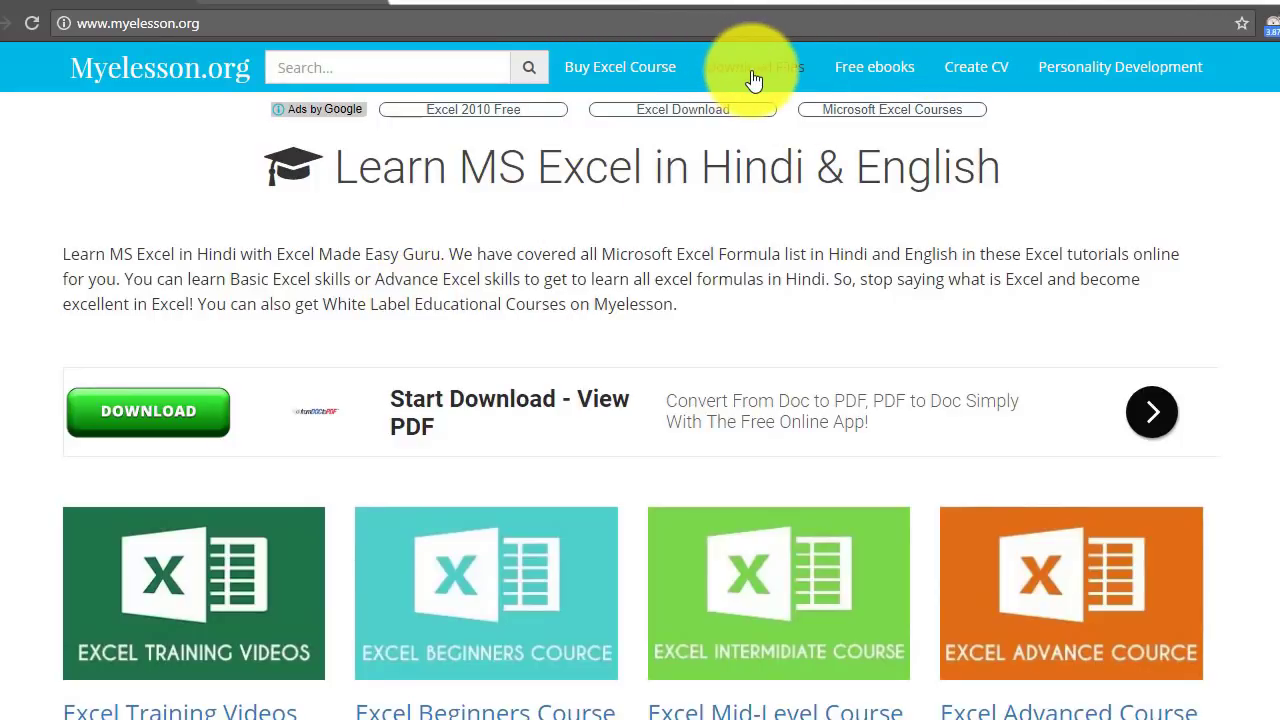
left_click(258, 5)
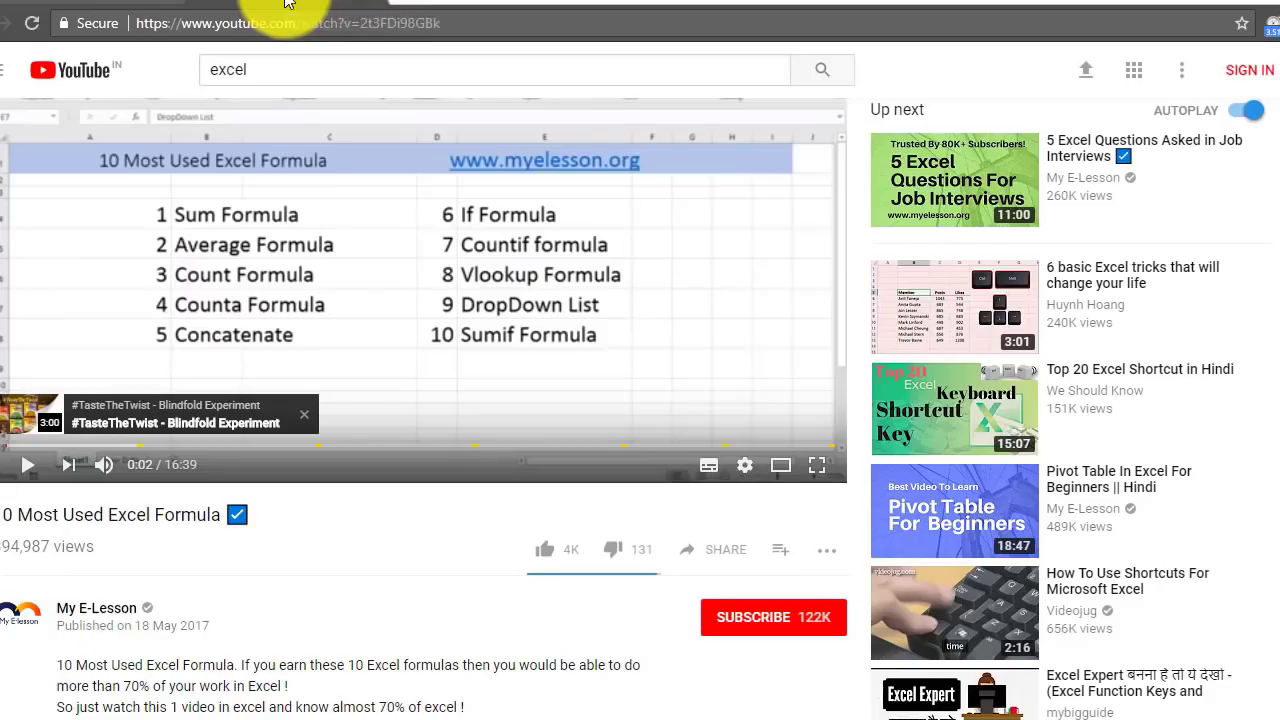
scroll(314, 513, "down", 5)
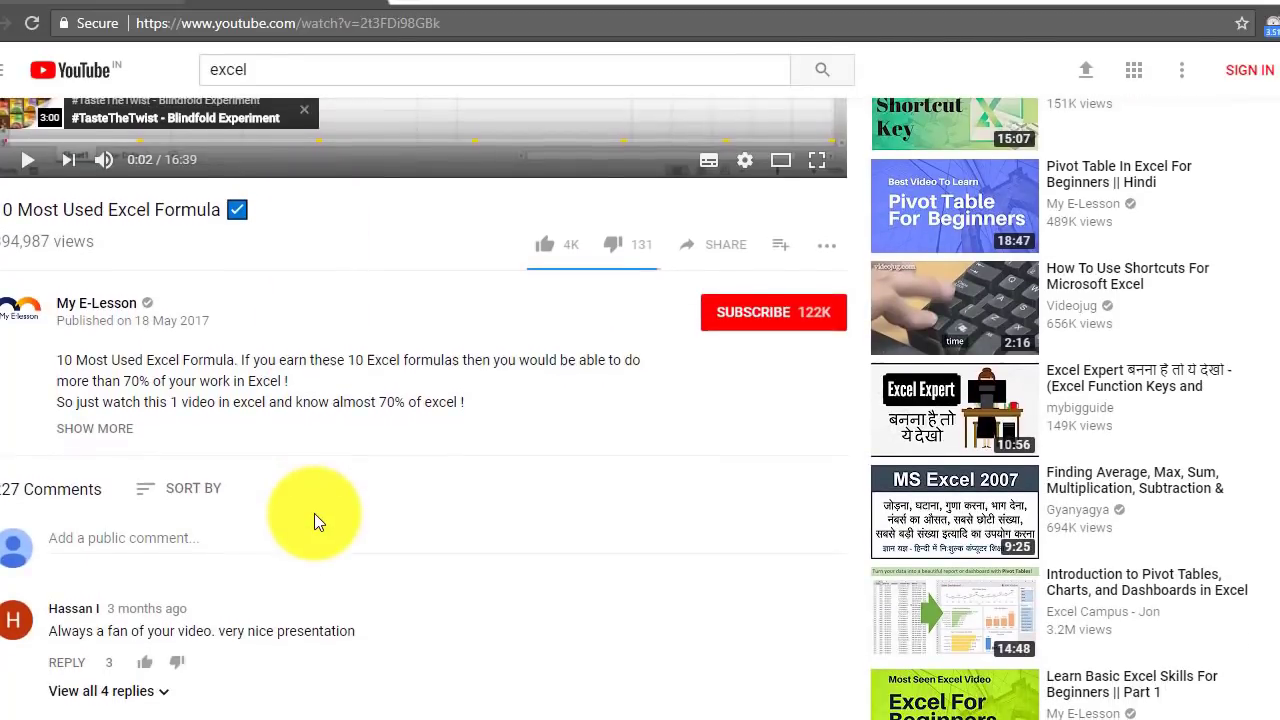
scroll(314, 513, "down", 1)
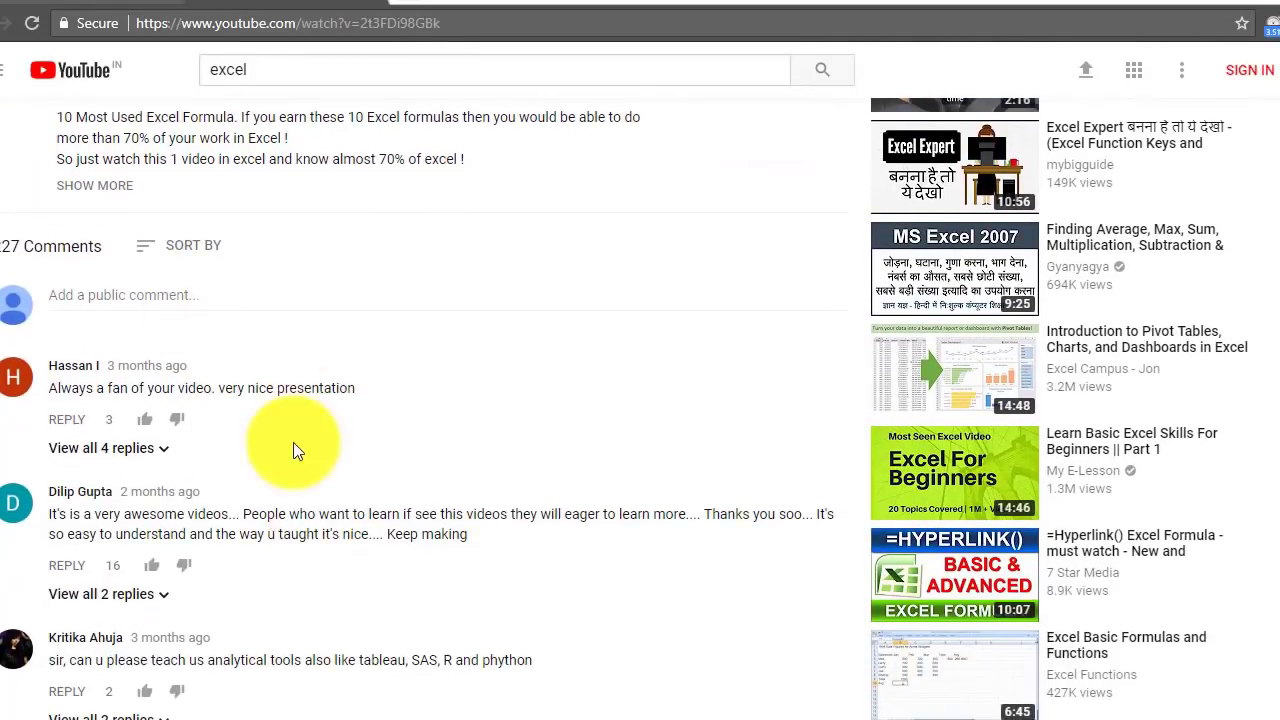
scroll(292, 452, "down", 1)
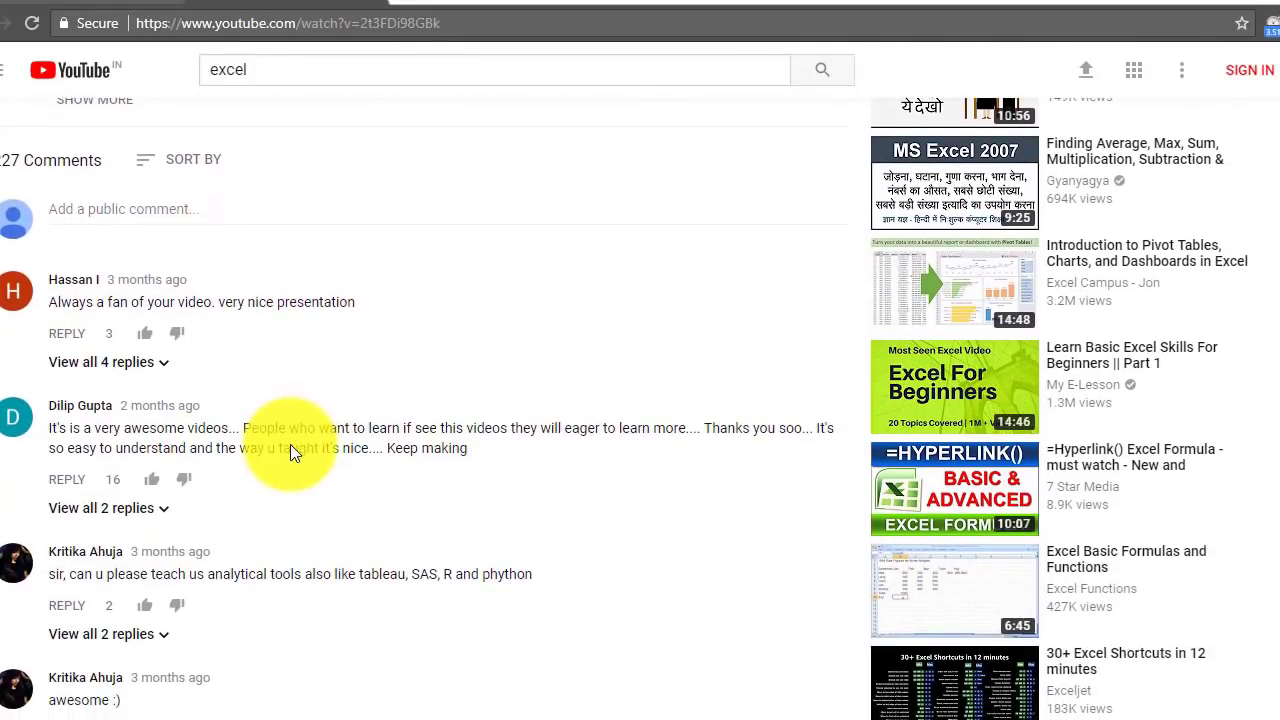
scroll(478, 301, "up", 3)
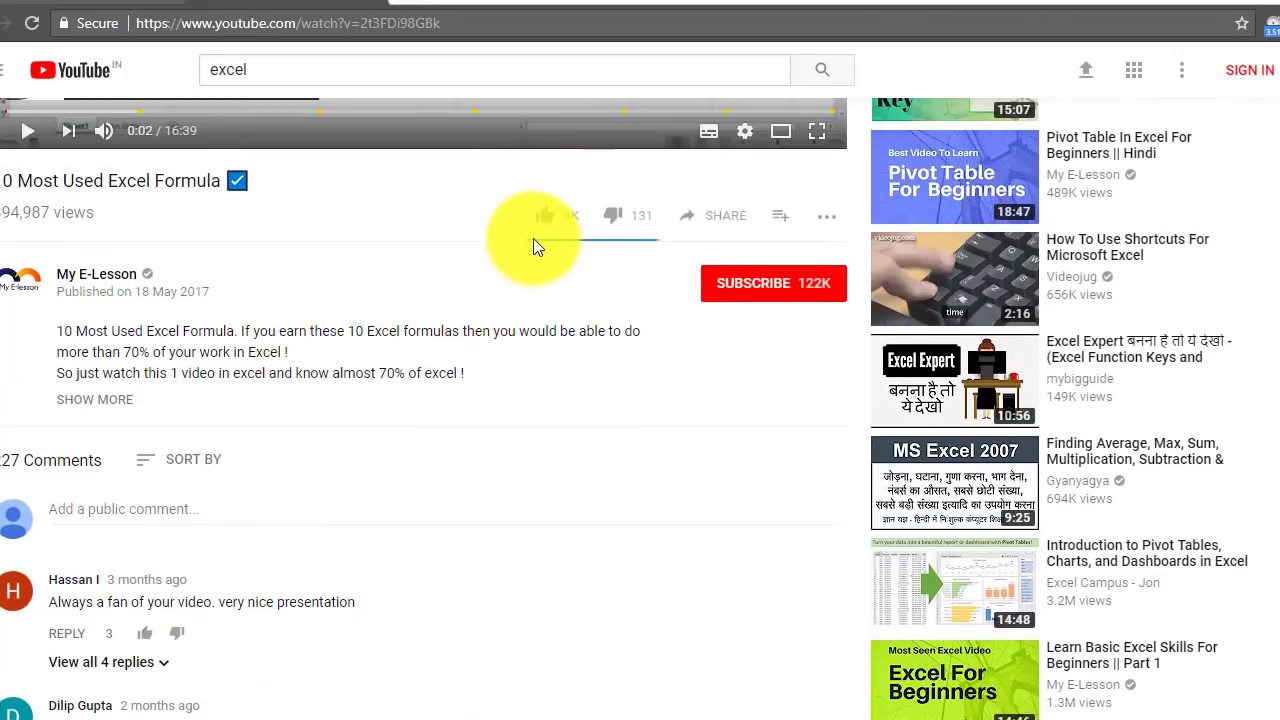
scroll(460, 386, "up", 2)
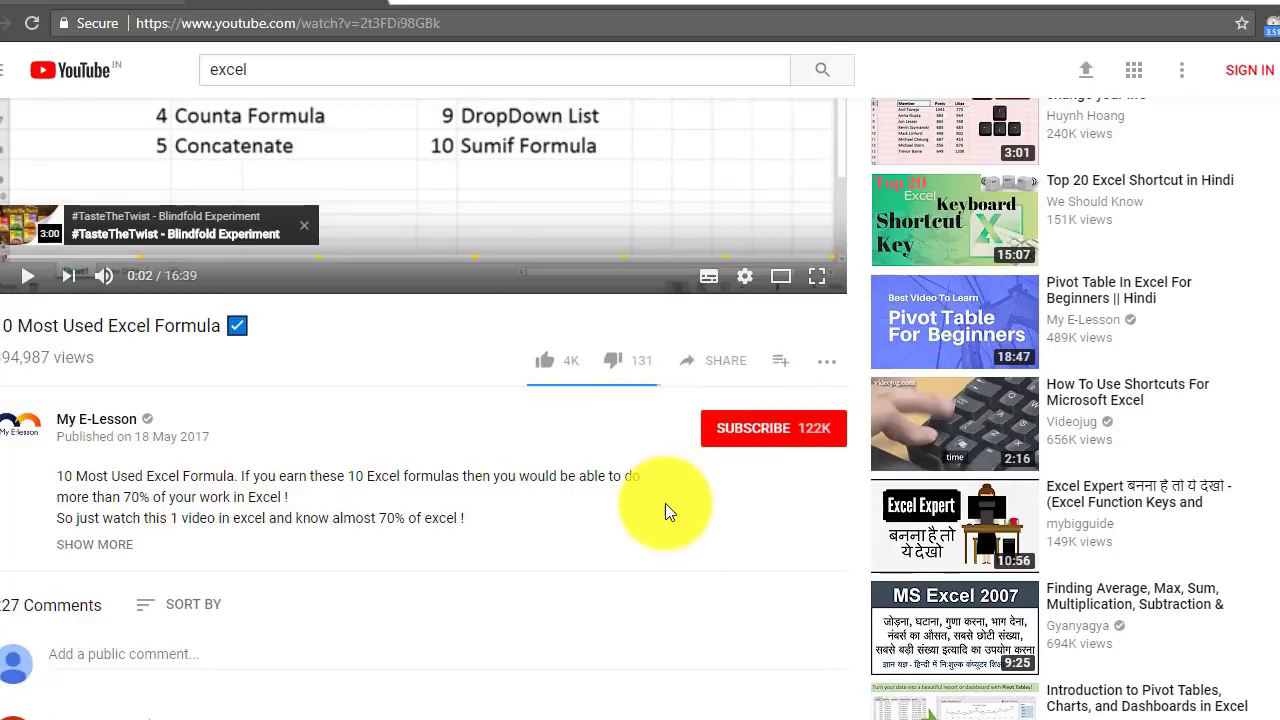
scroll(665, 503, "down", 3)
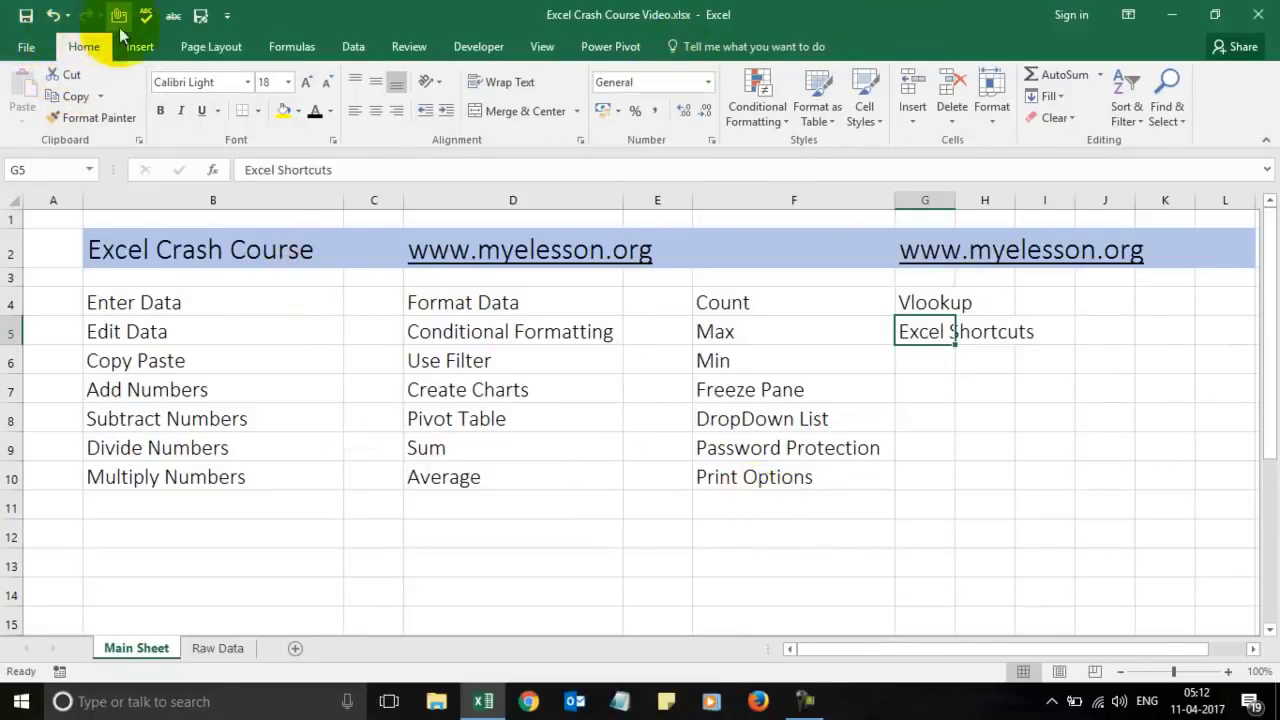
Examine the Quick Access Toolbar customization options and the Insert, Page Layout, Formulas, Data and Review commands, returning to Home.
left_click(228, 17)
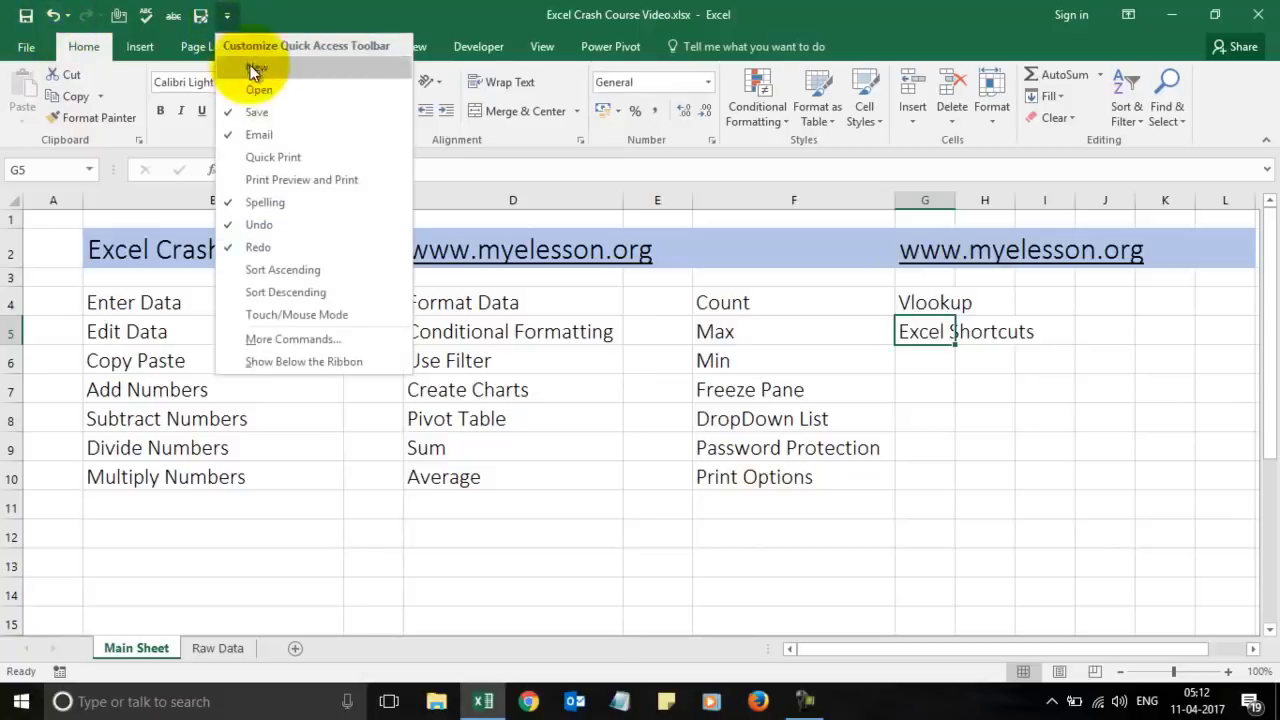
left_click(402, 5)
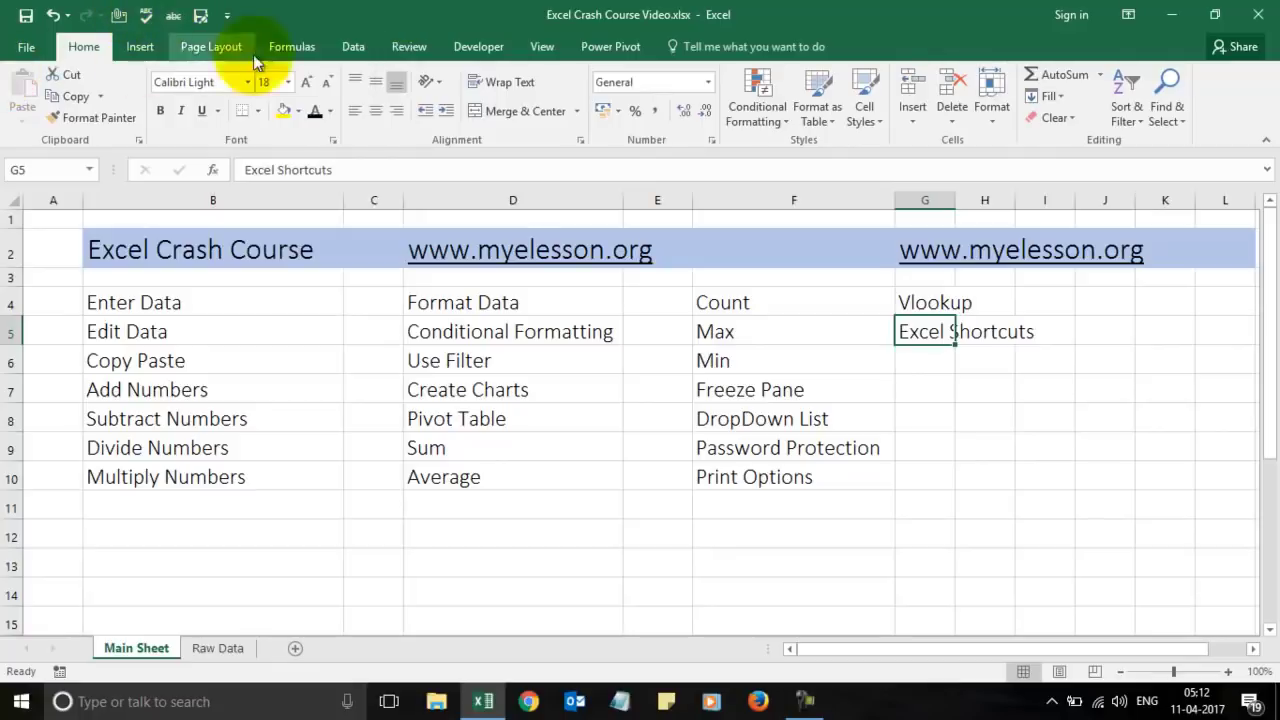
left_click(138, 50)
left_click(198, 50)
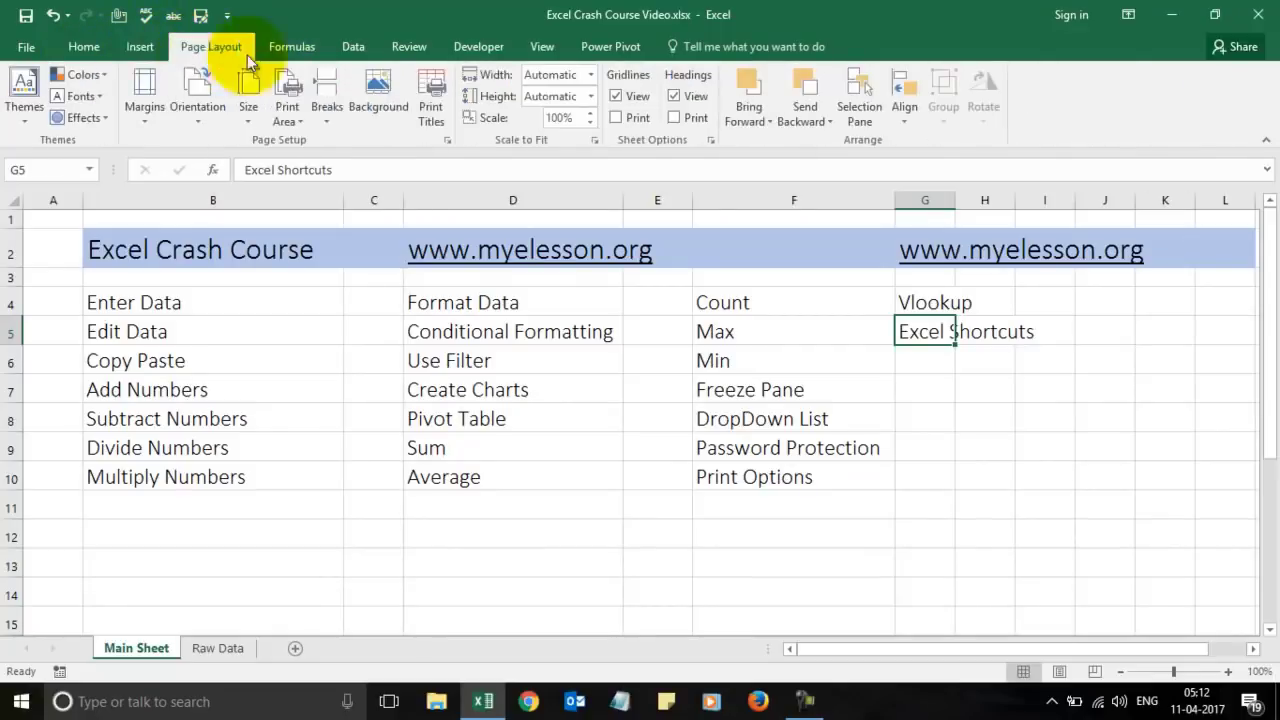
left_click(299, 54)
left_click(354, 47)
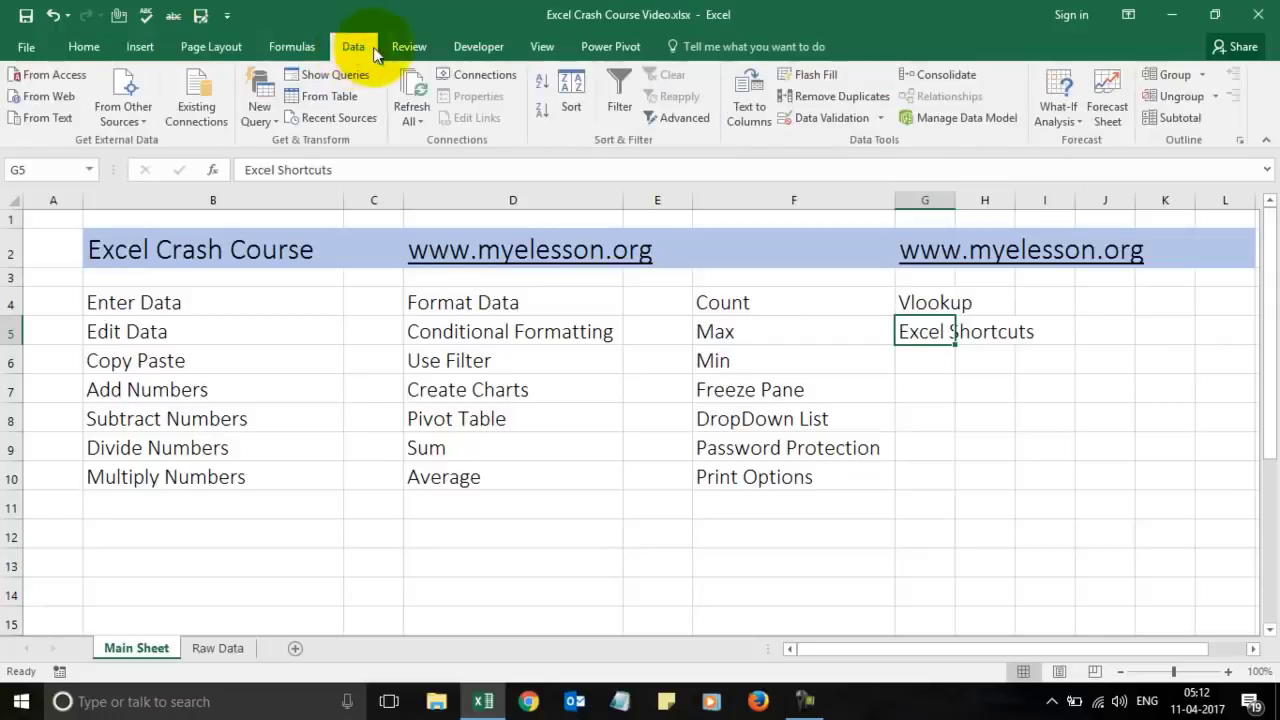
left_click(396, 46)
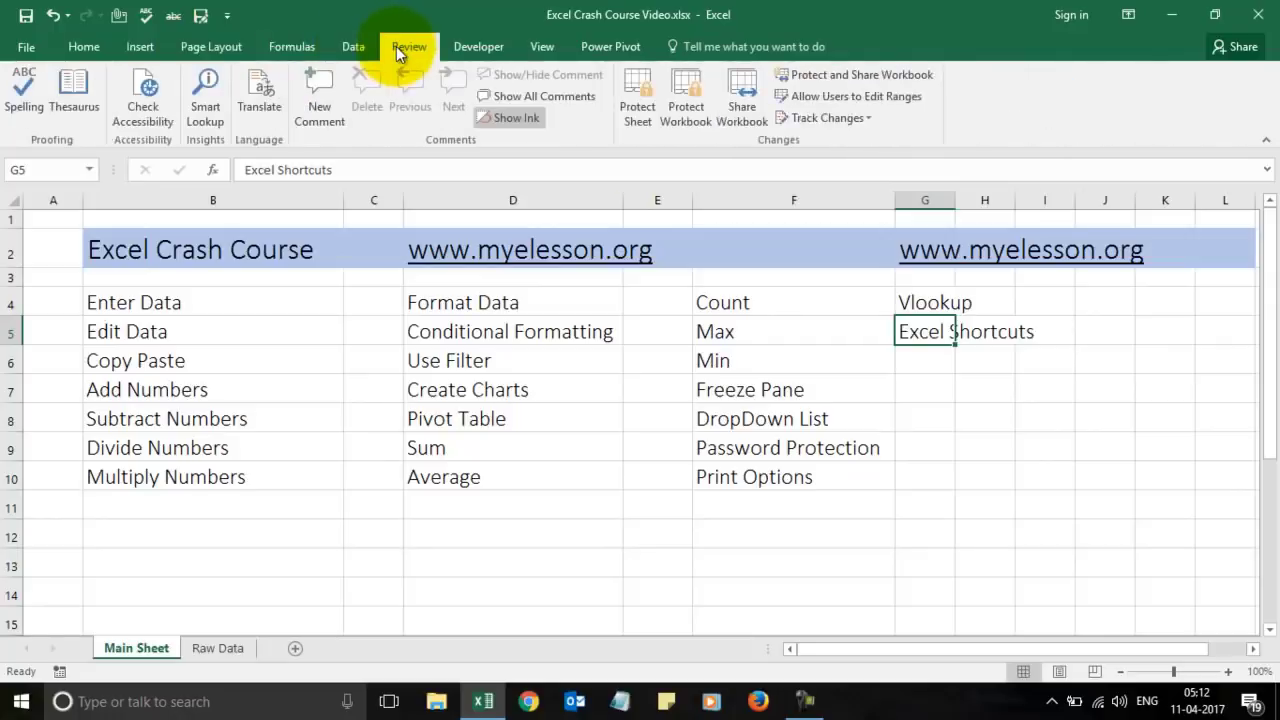
left_click(92, 48)
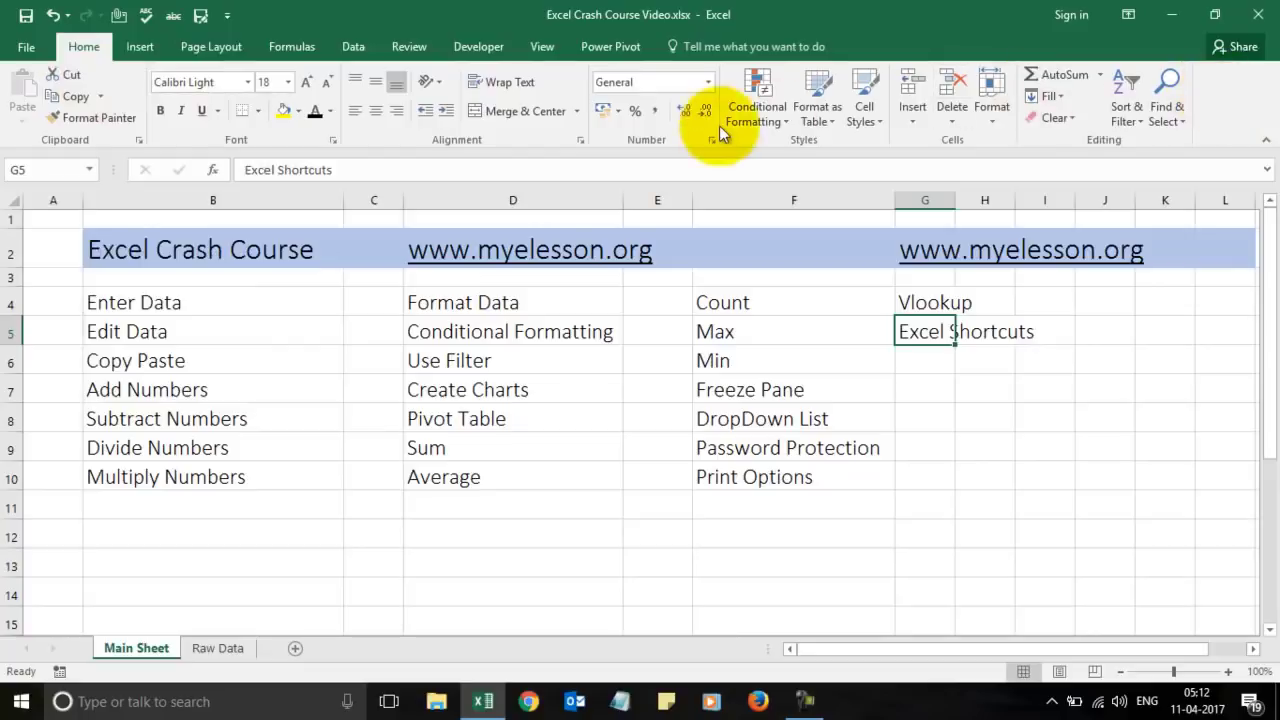
Inspect the cell reference and formula bar content of the Enter Data cell B4, leaving its text unedited.
left_click(62, 171)
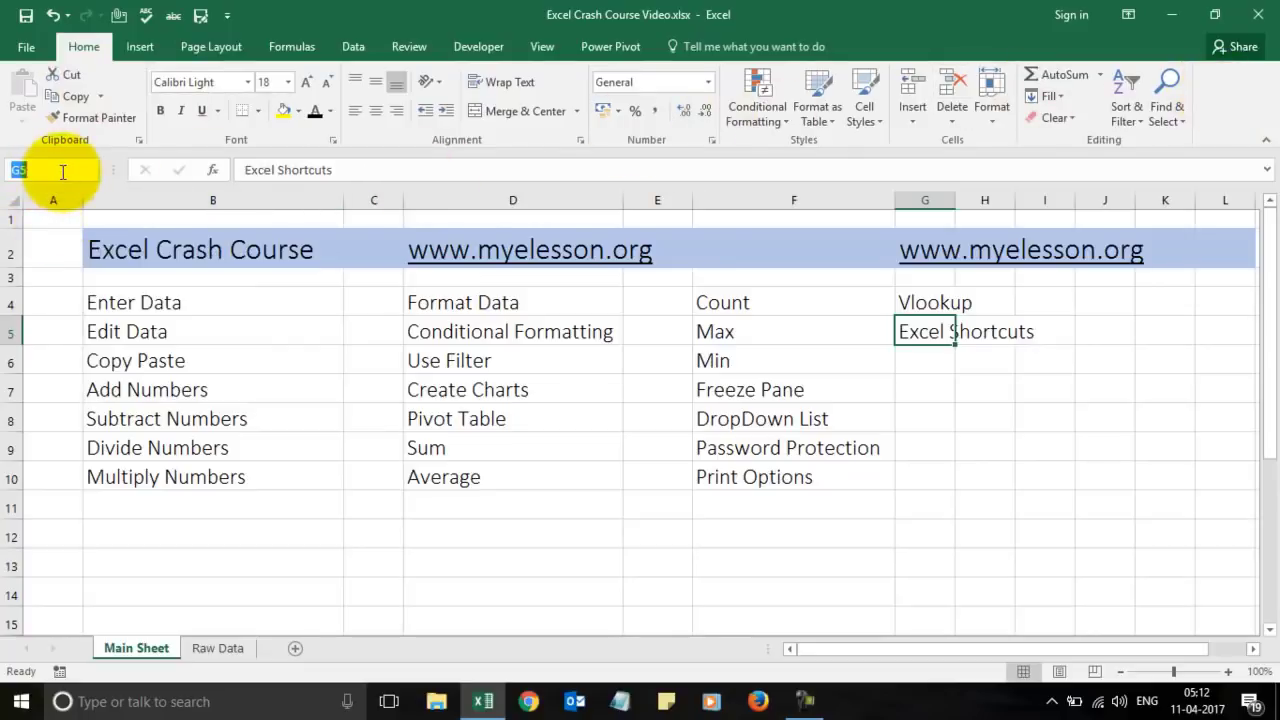
left_click(210, 302)
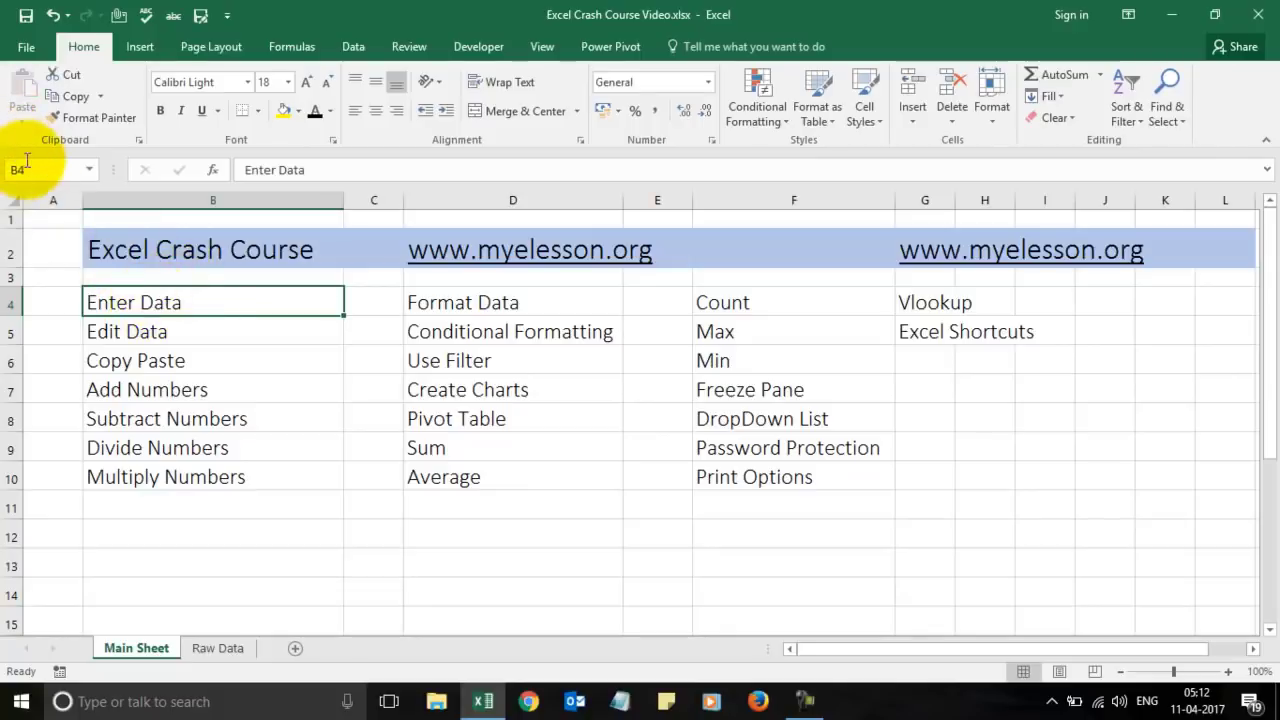
left_click(416, 165)
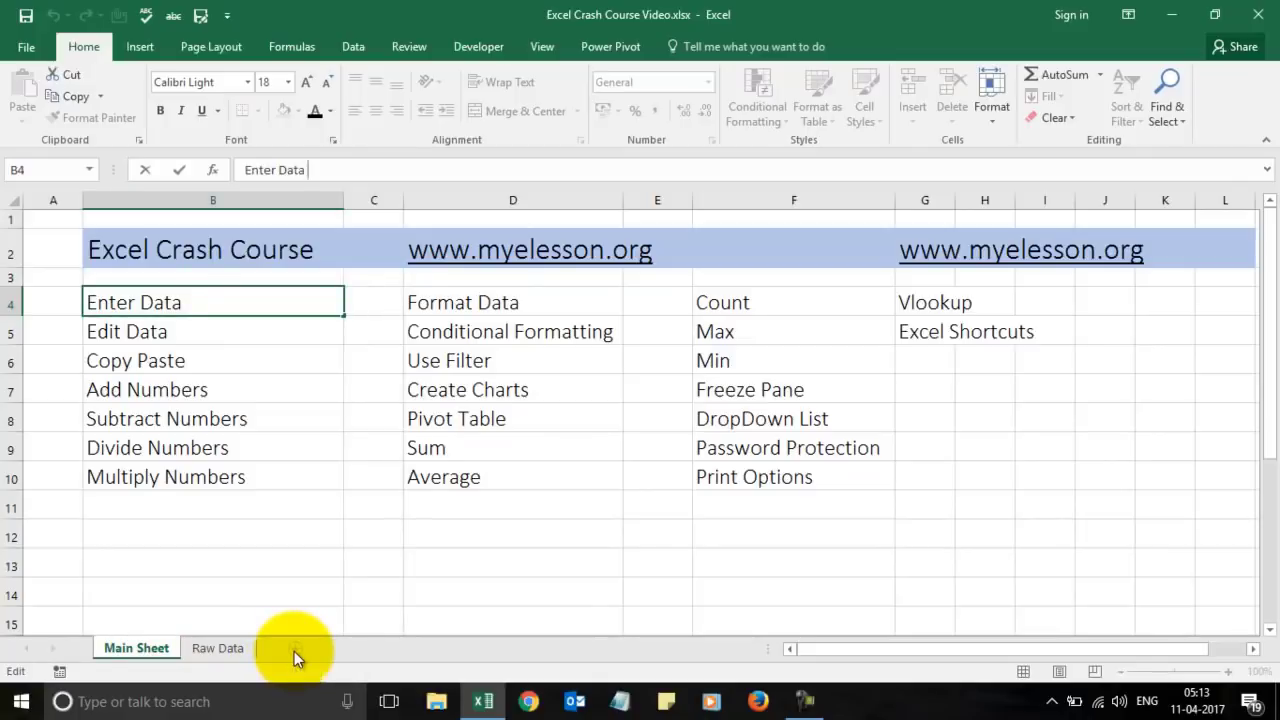
left_click(288, 624)
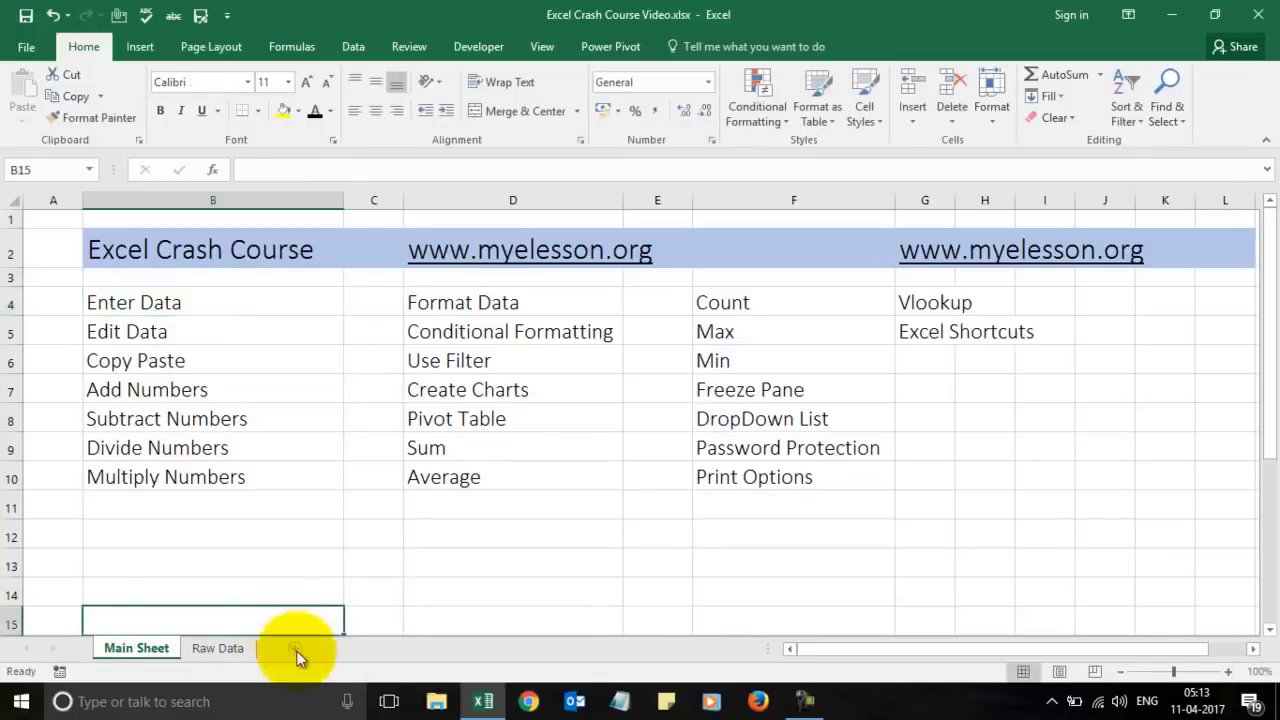
left_click(372, 598)
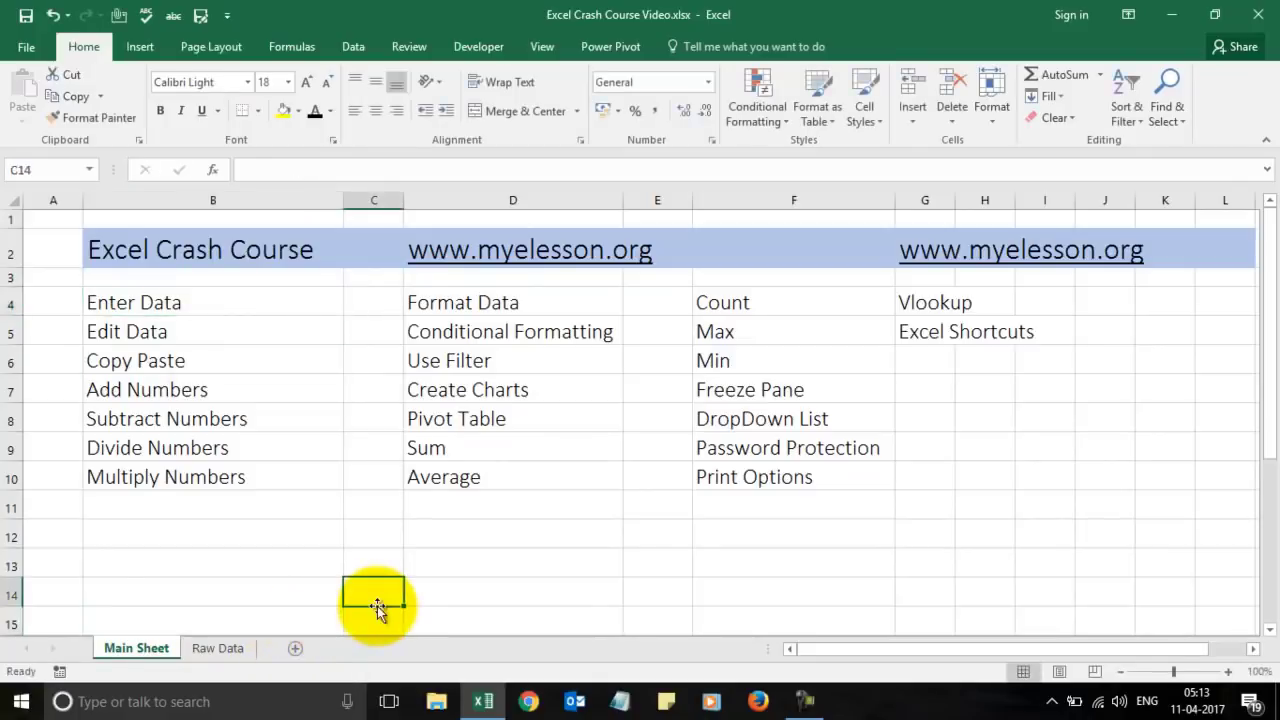
Add a new blank worksheet after Main Sheet and delete it again.
left_click(297, 650)
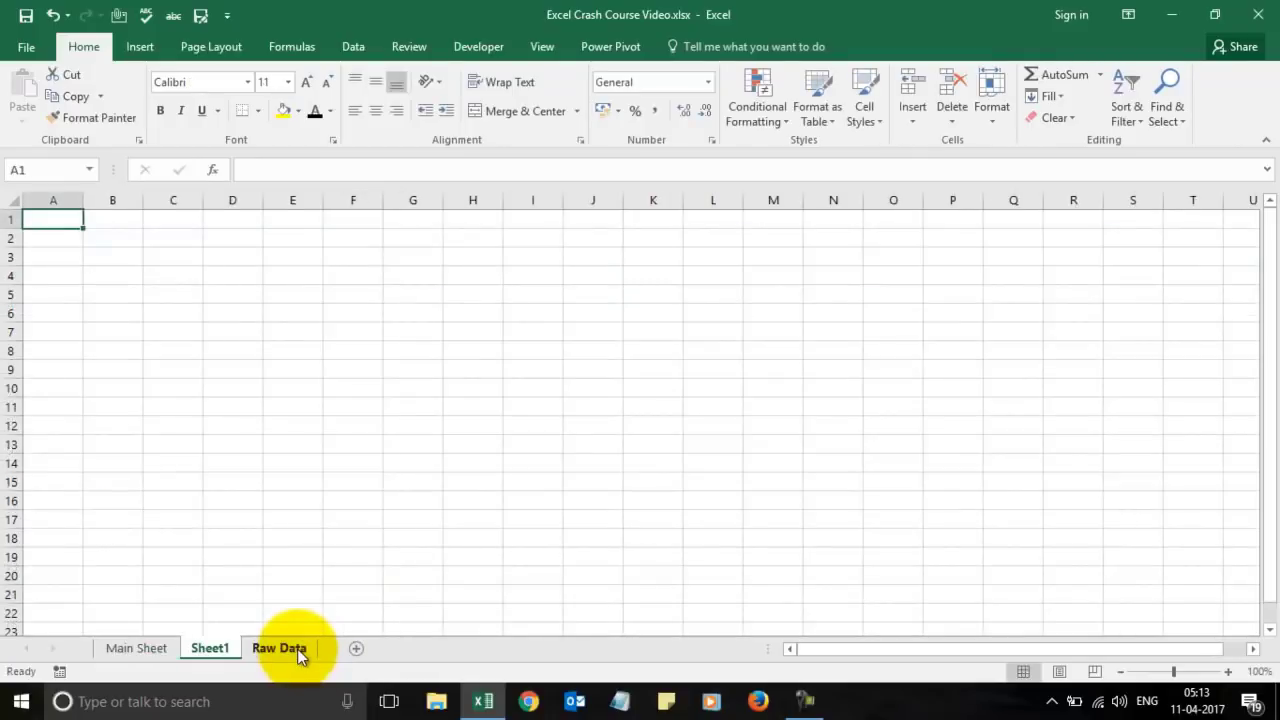
right_click(231, 650)
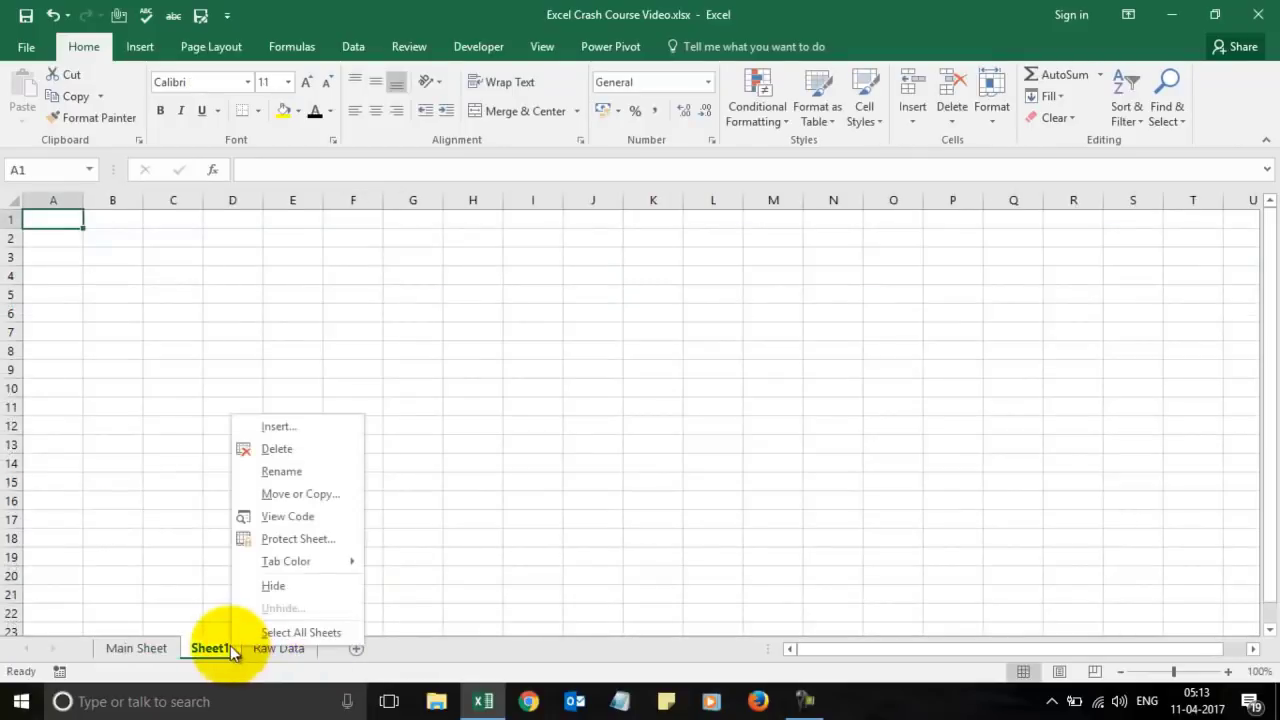
left_click(285, 454)
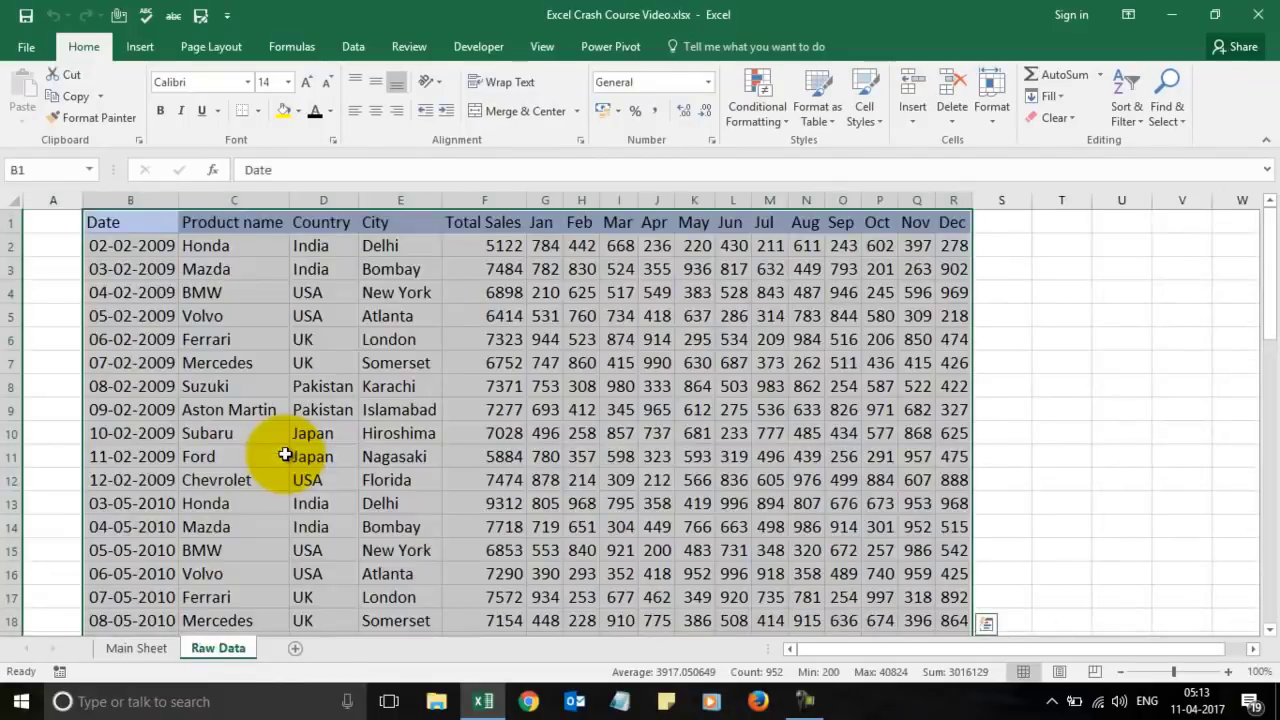
View the Main Sheet and Raw Data worksheets in turn, ending on Main Sheet.
left_click(136, 648)
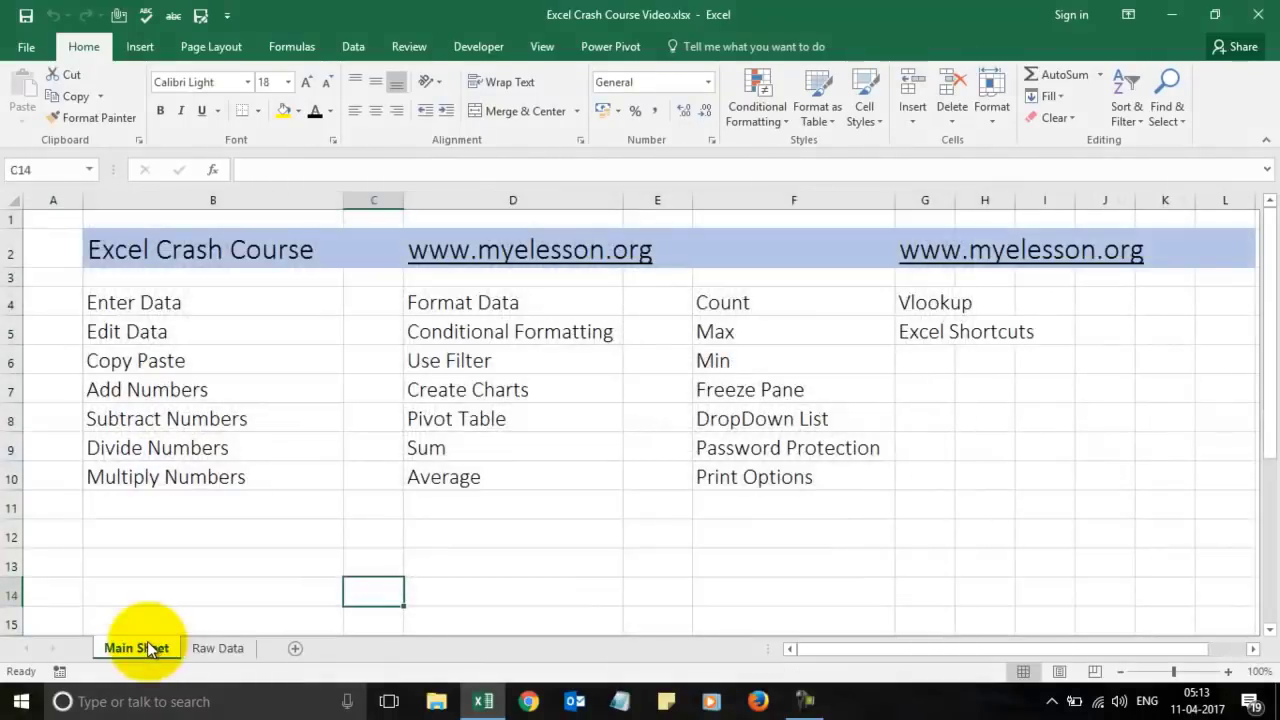
left_click(205, 648)
left_click(137, 648)
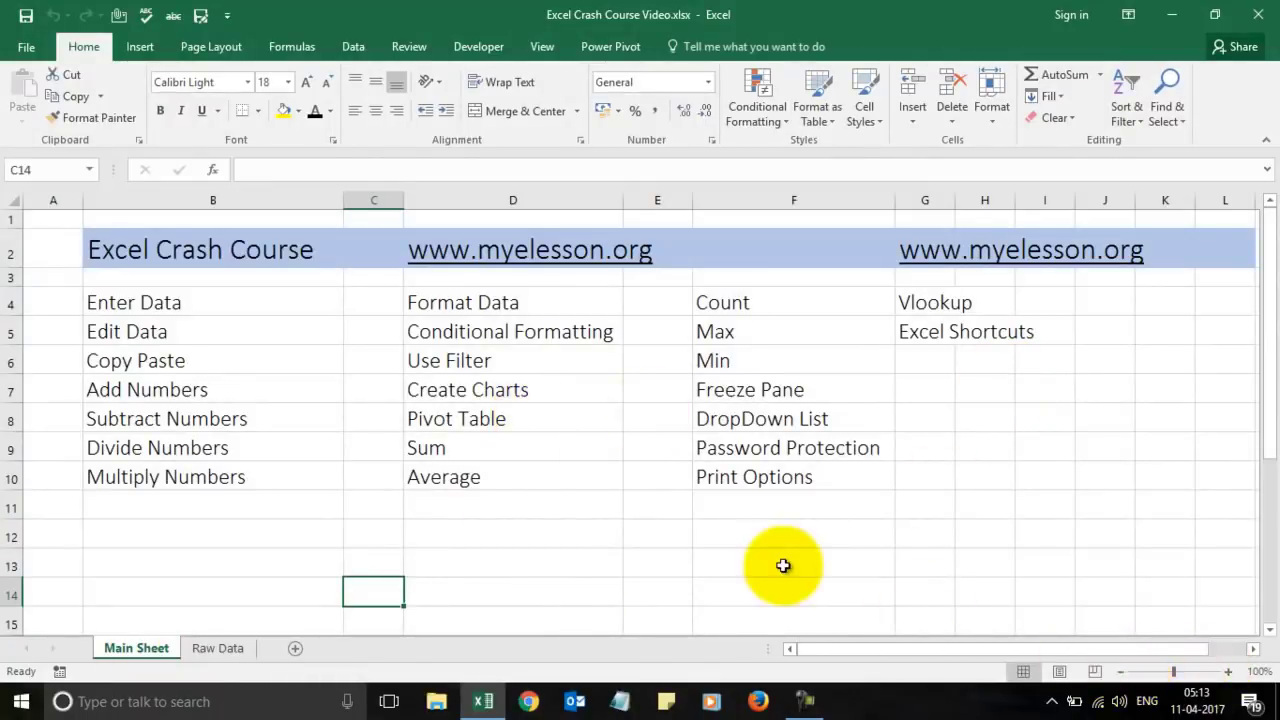
Enter the mixed characters 1a#^:) in cell C4, beside Enter Data.
left_click(236, 296)
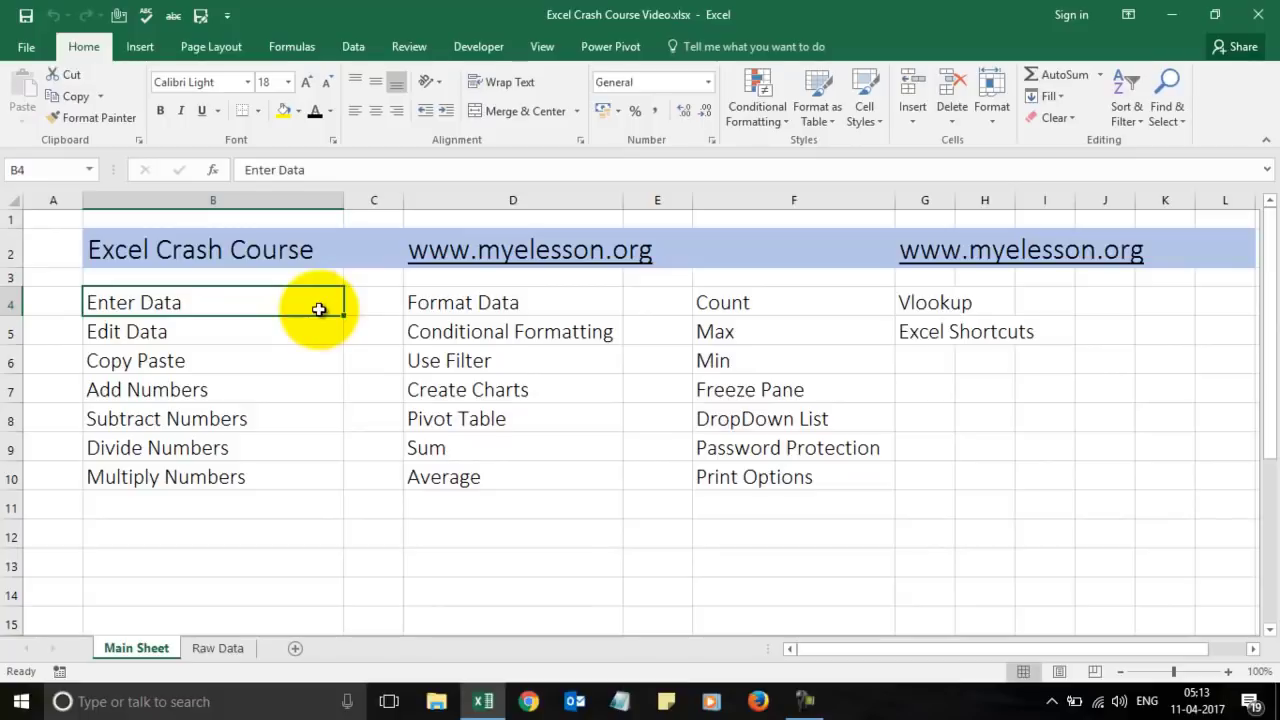
left_click(377, 307)
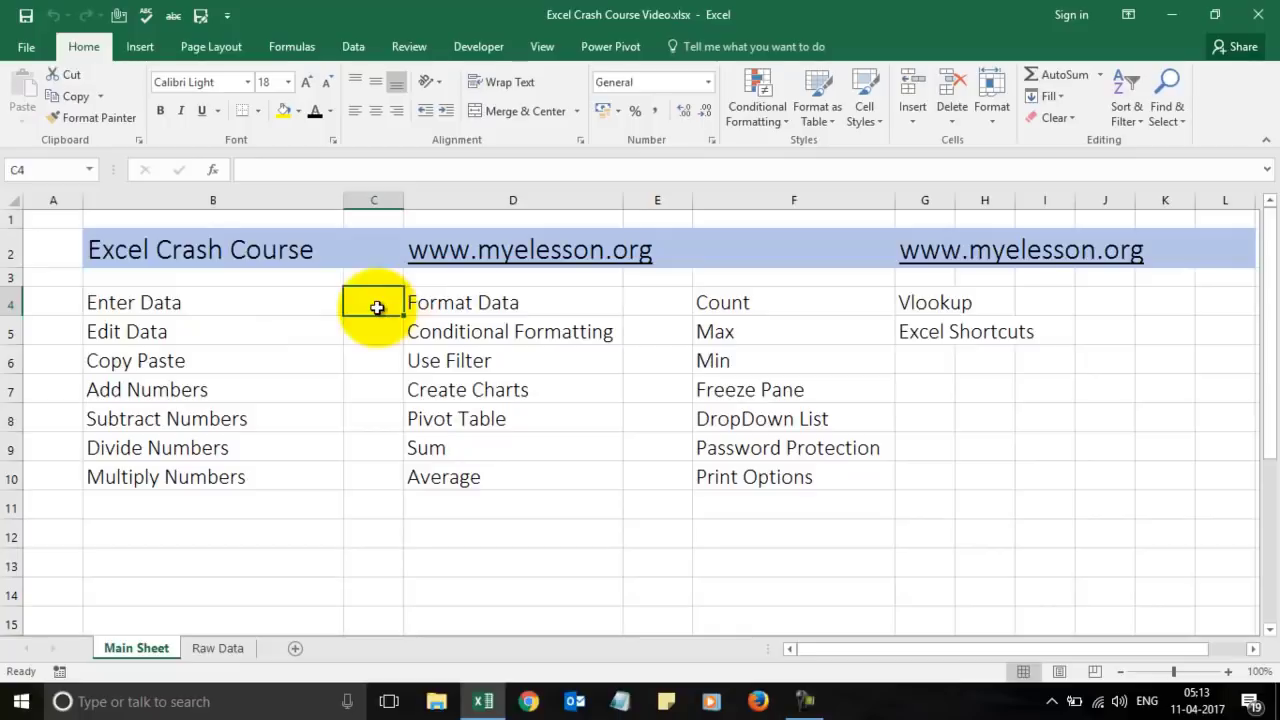
left_click(374, 322)
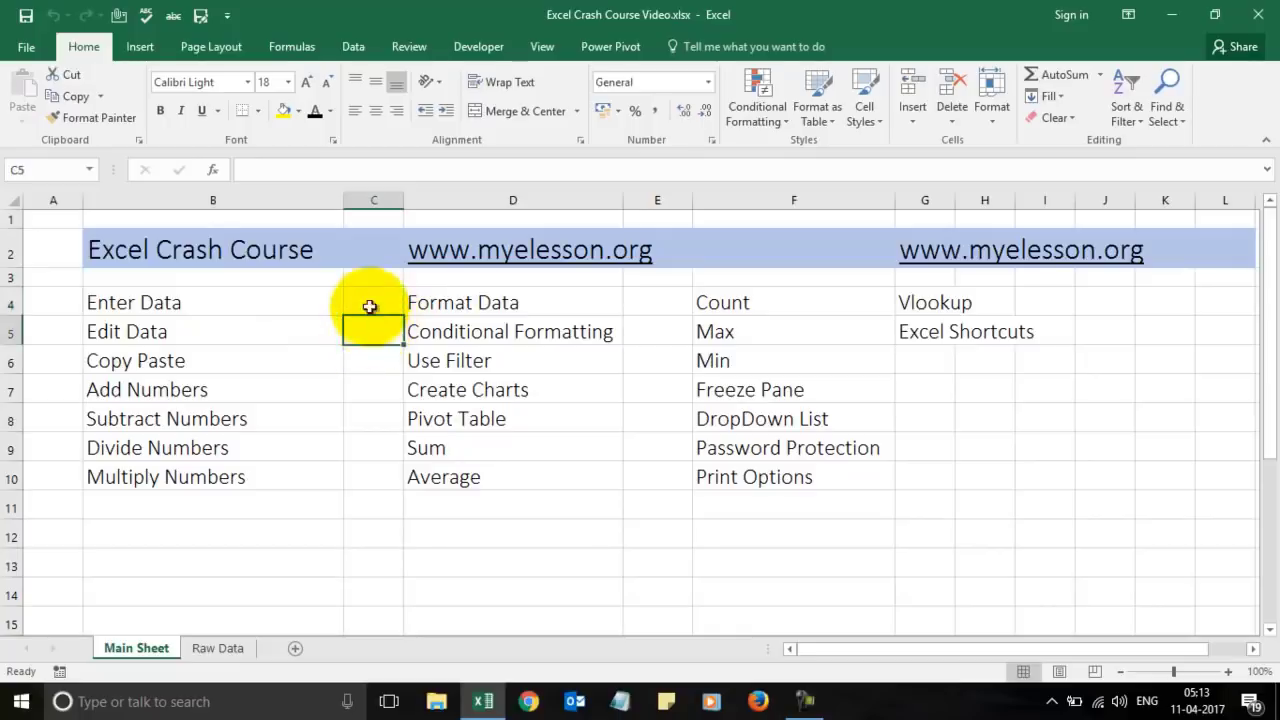
left_click(371, 297)
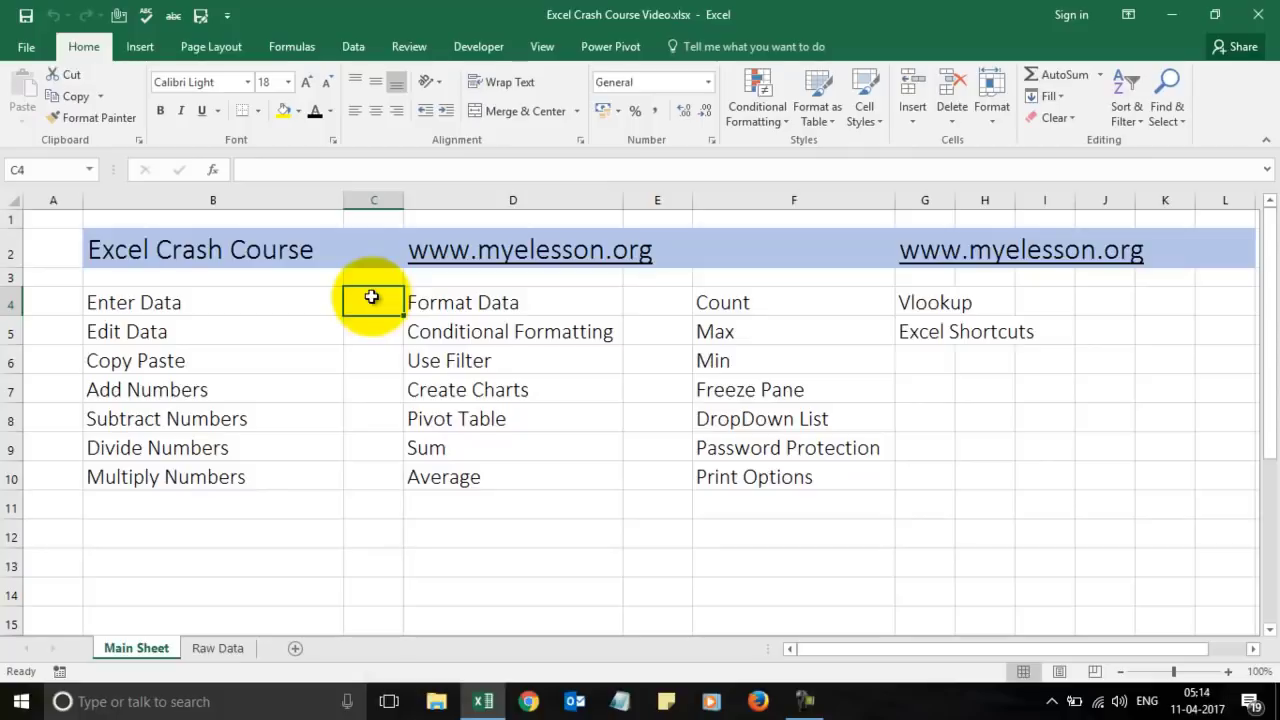
left_click(374, 331)
left_click(377, 307)
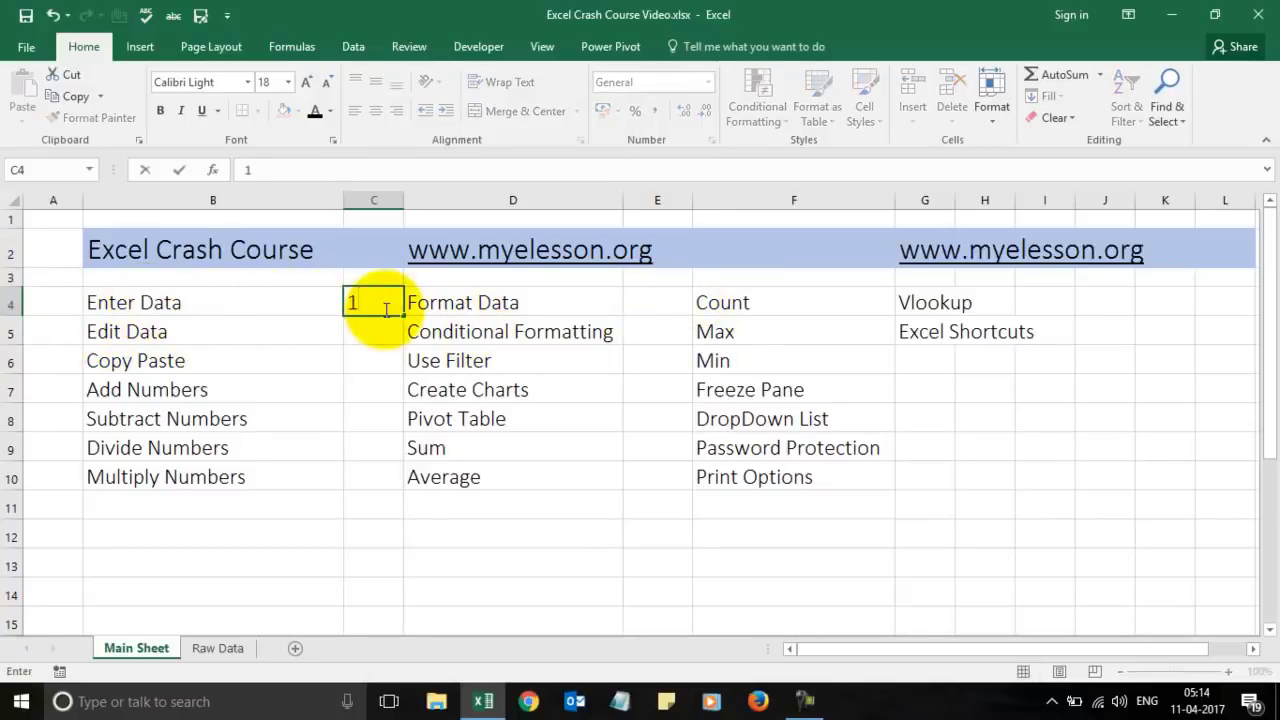
type("a#")
type("^:)")
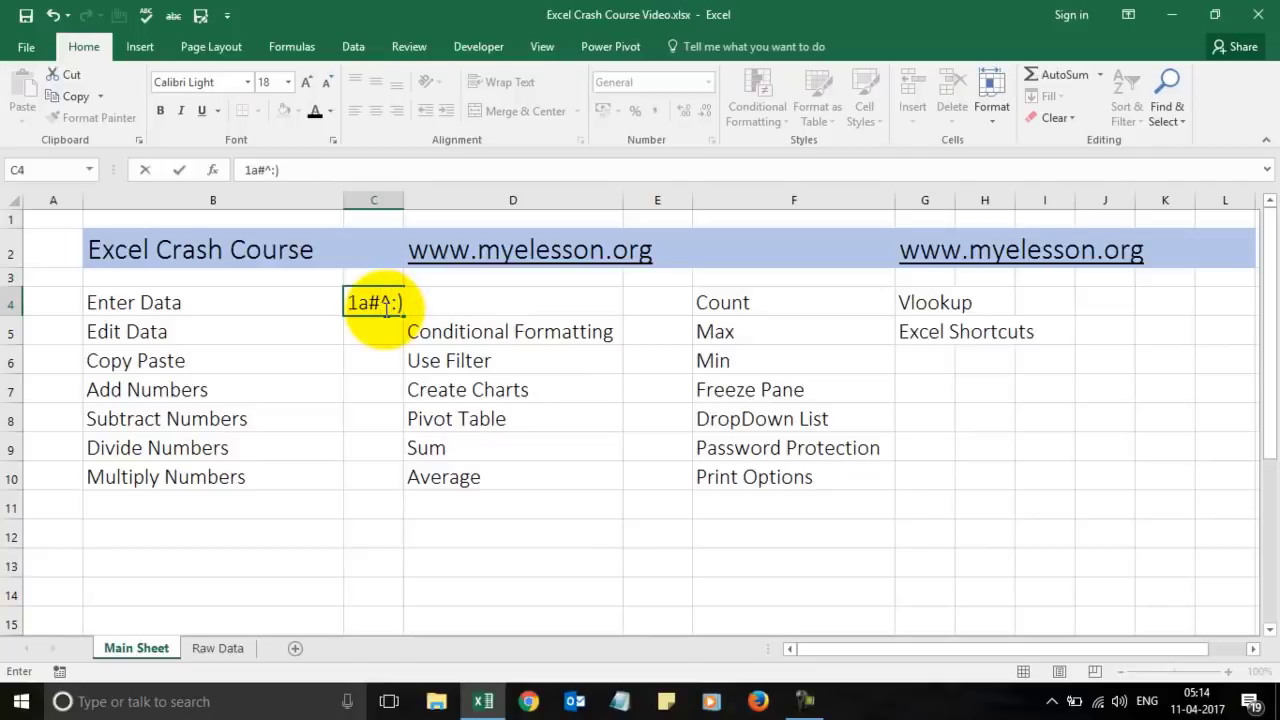
key("Return")
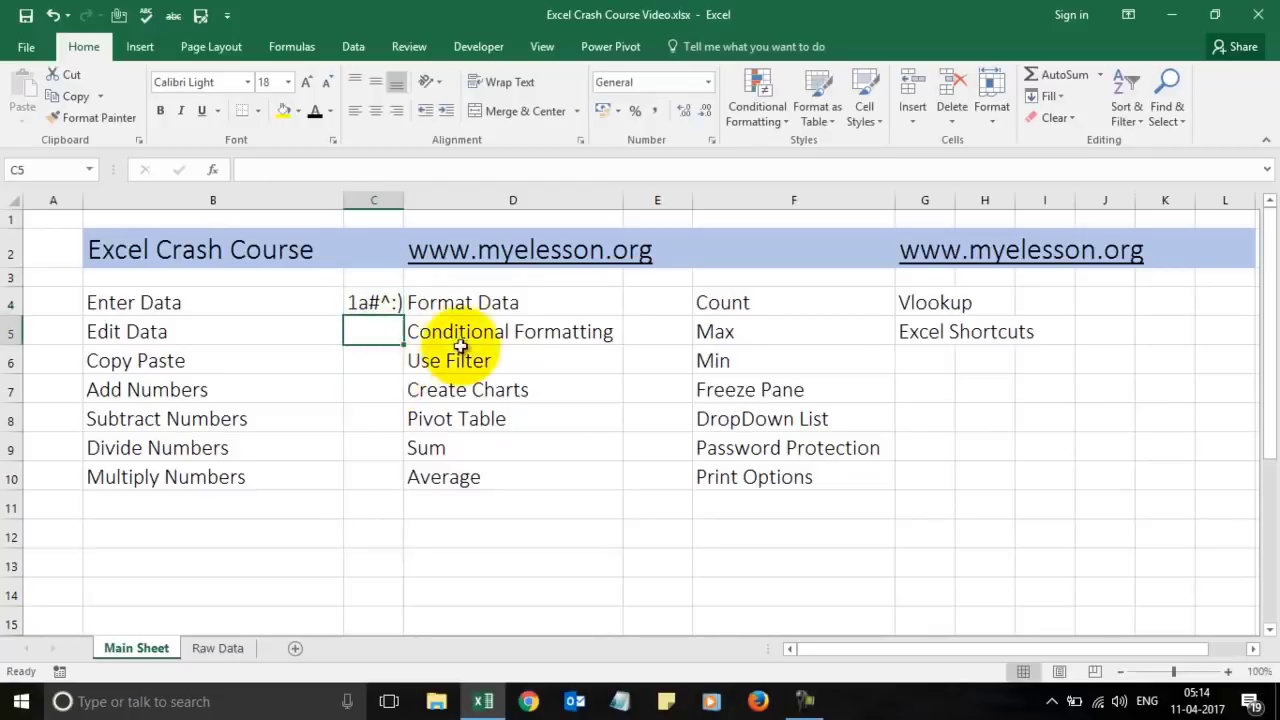
Copy the 1a#^:) entry from cell C4 and paste it into cell C5, beside Edit Data.
left_click(376, 302)
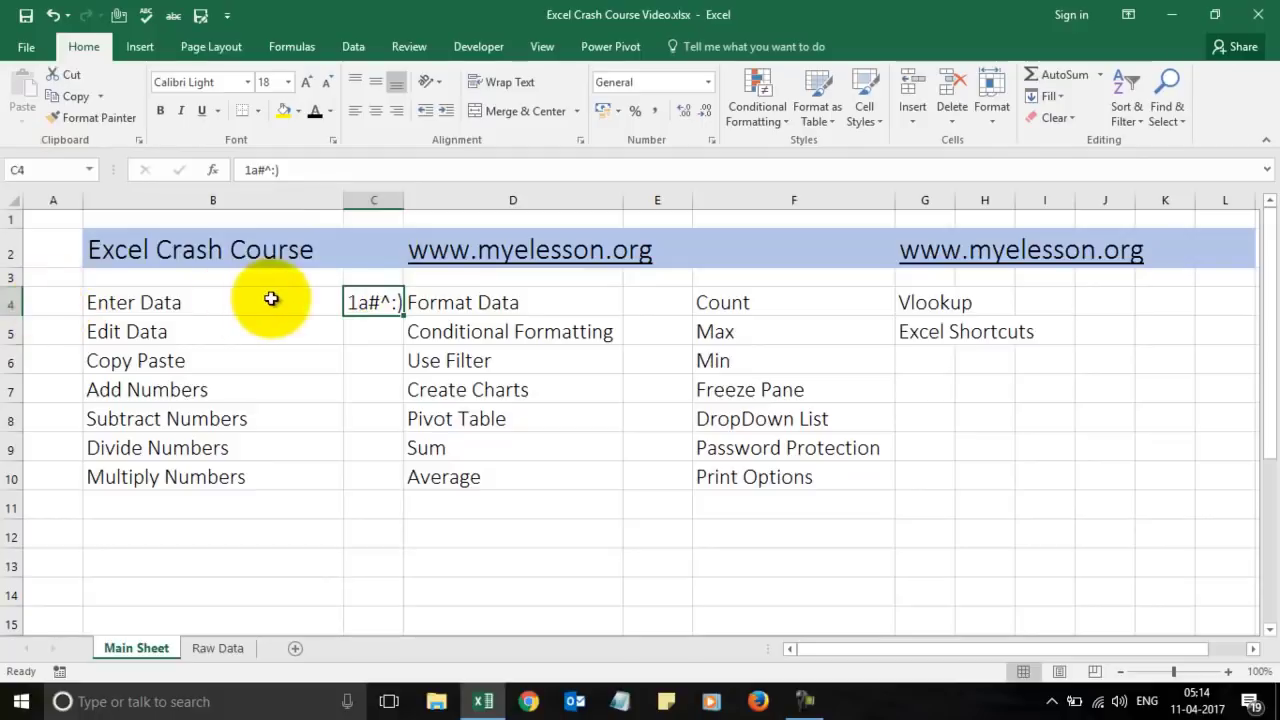
left_click(380, 330)
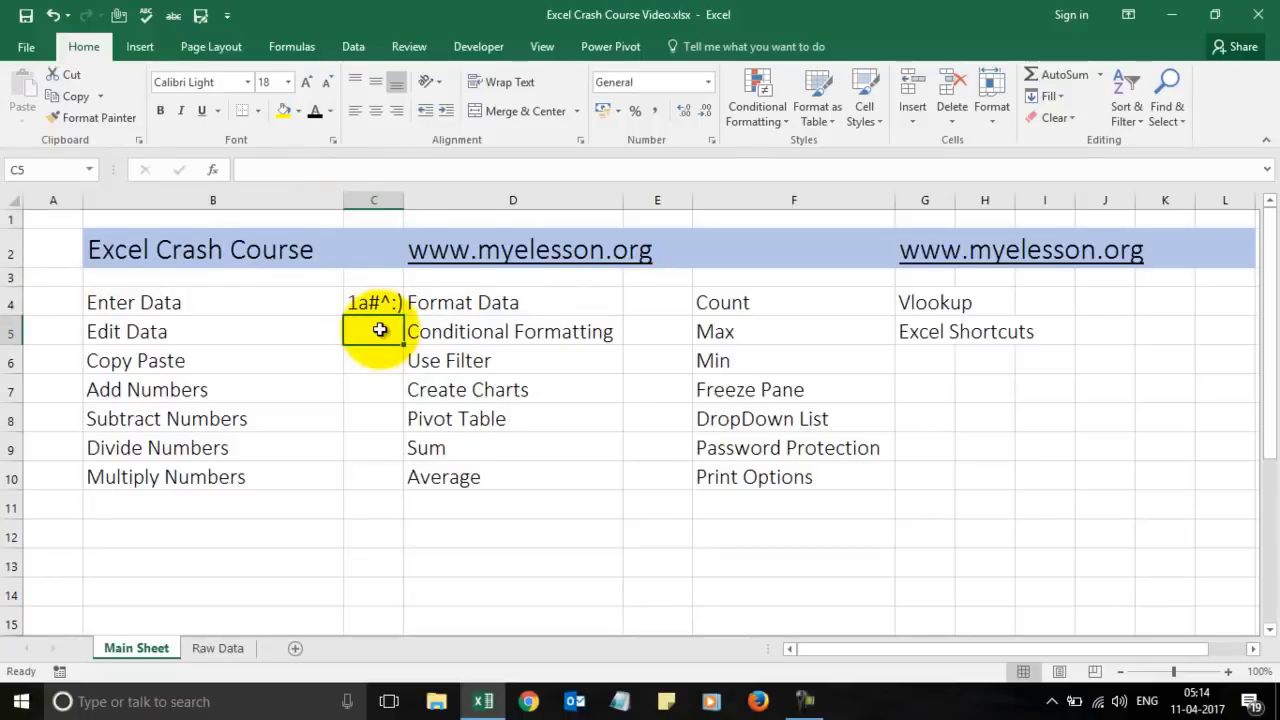
left_click(130, 366)
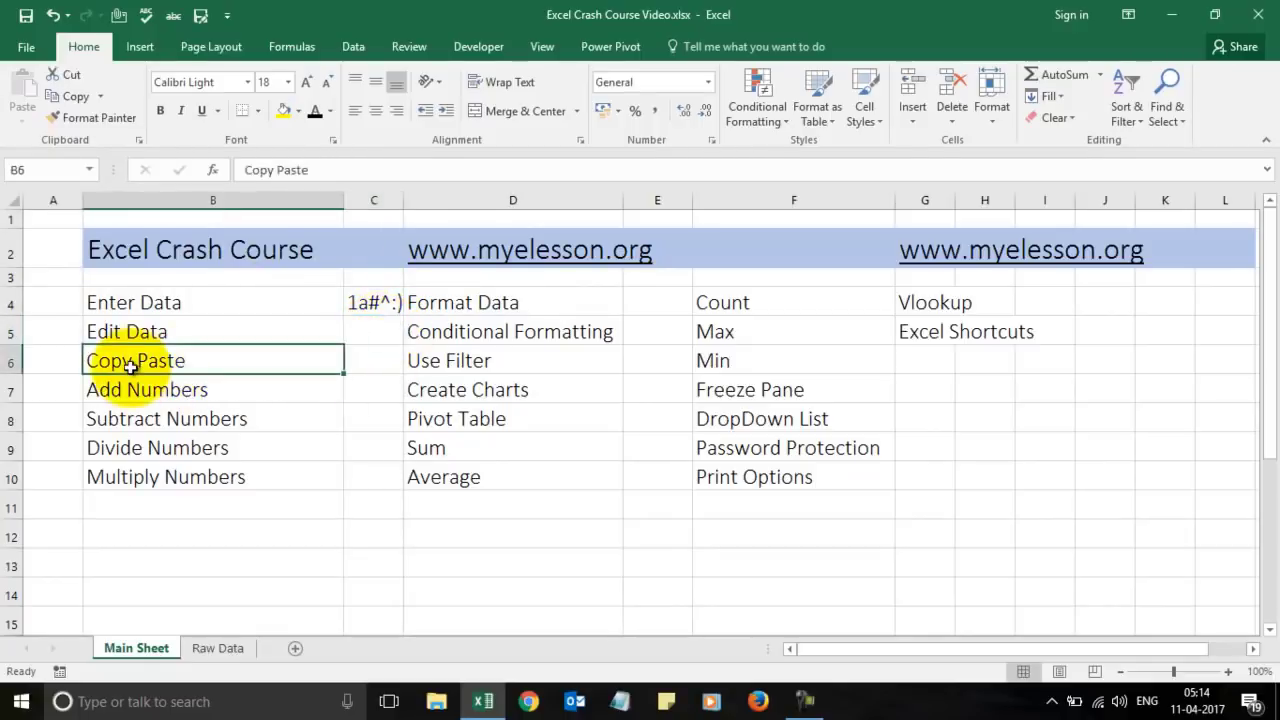
left_click(381, 300)
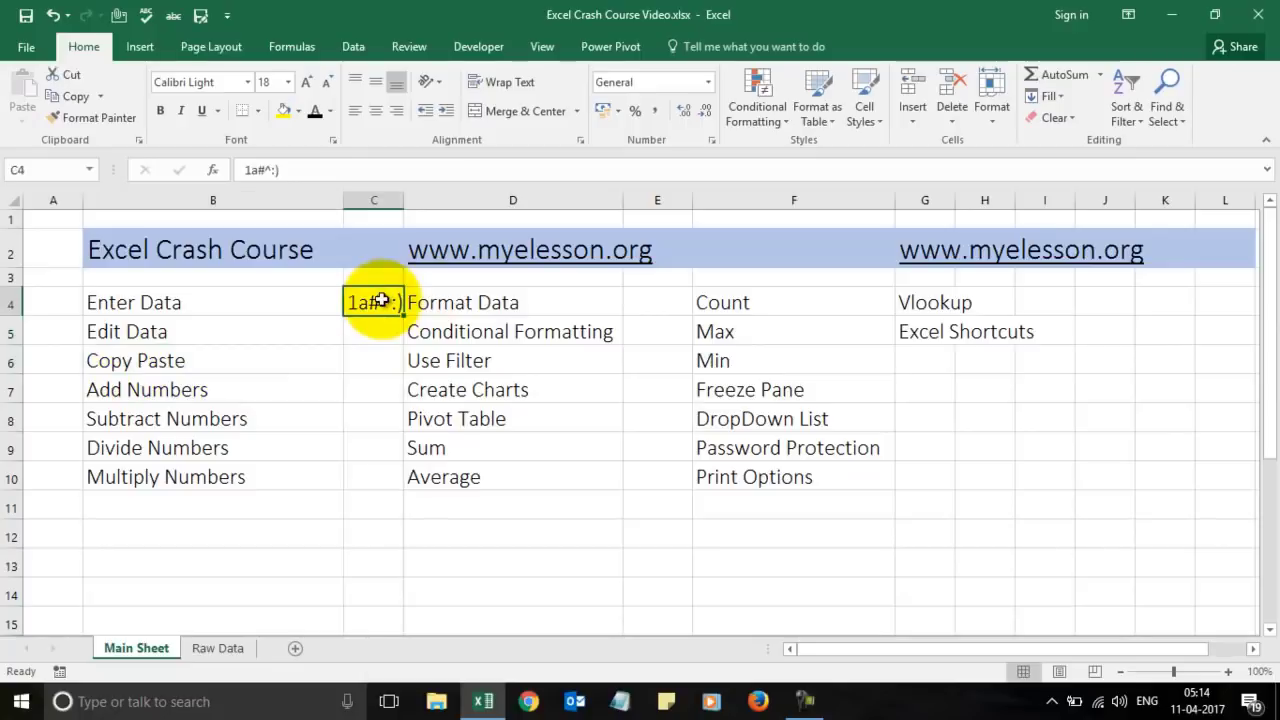
right_click(381, 300)
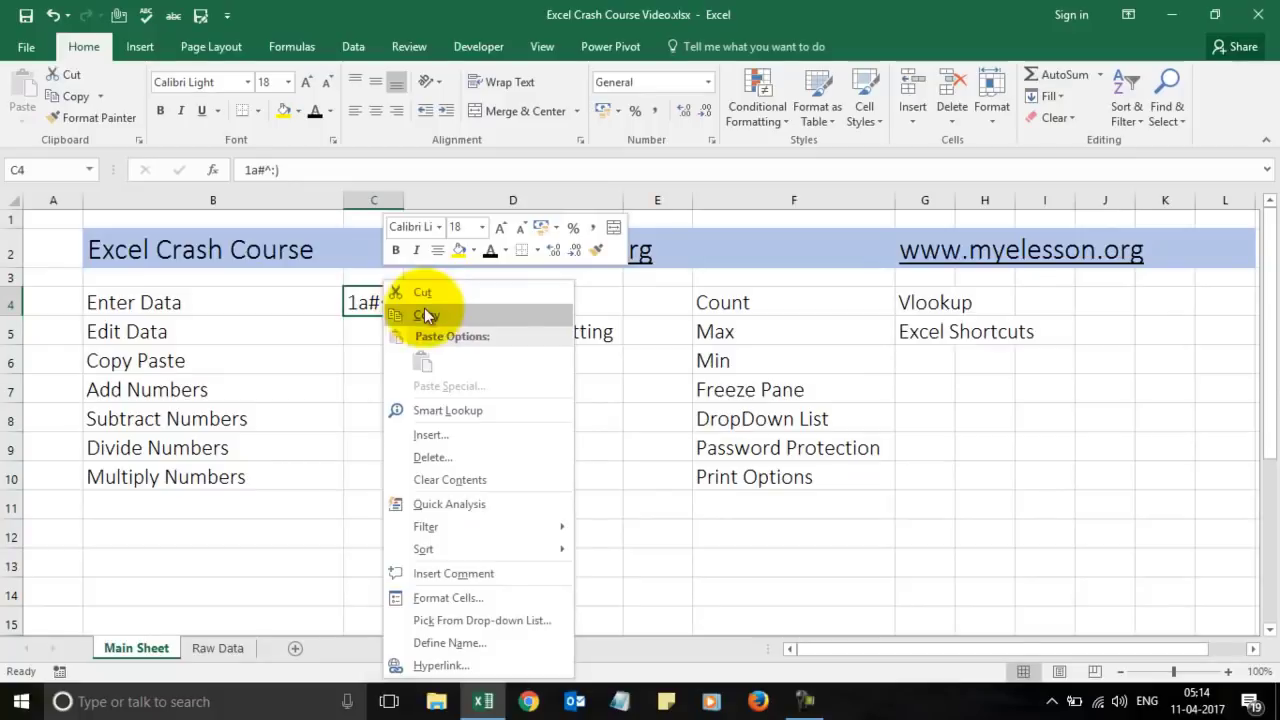
left_click(426, 312)
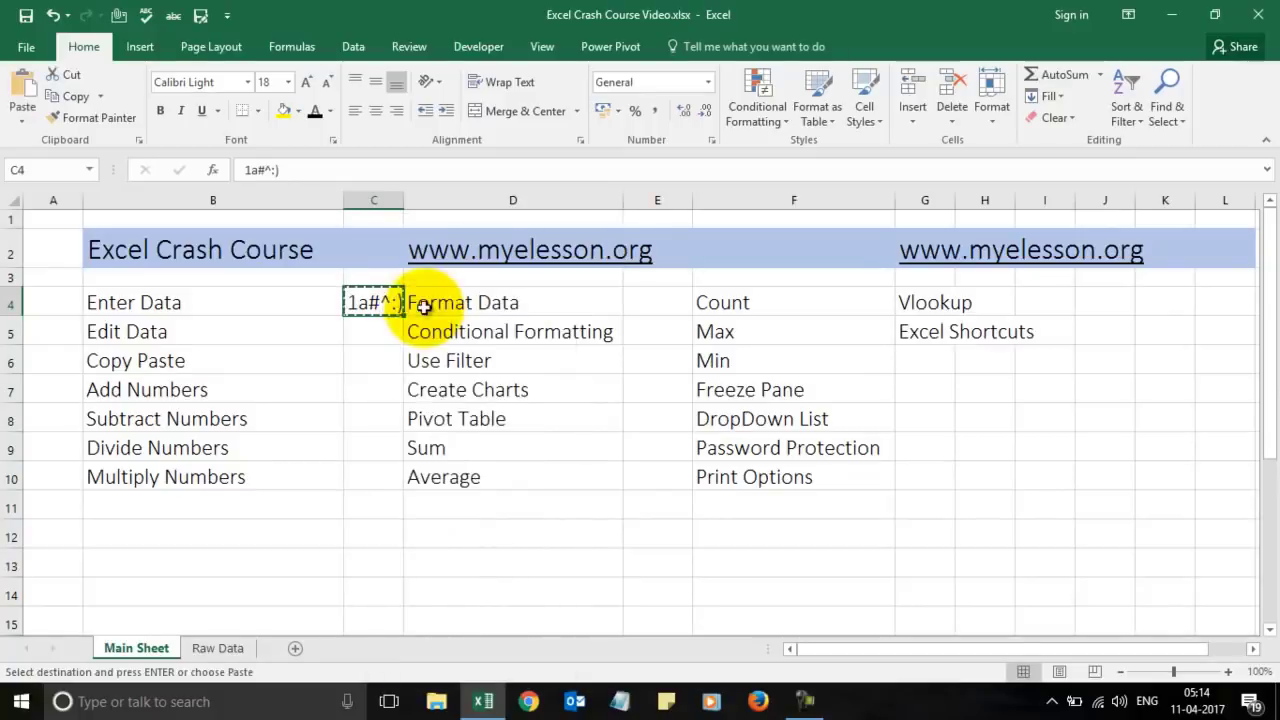
left_click(366, 332)
right_click(366, 332)
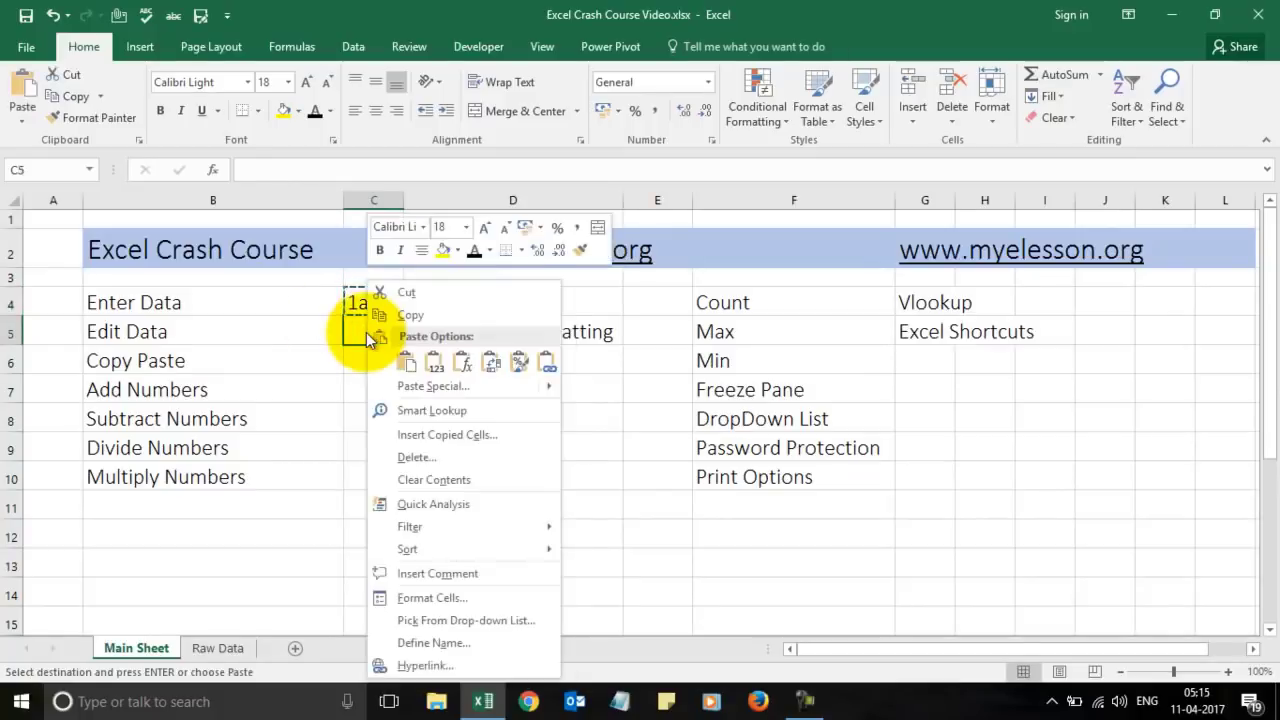
left_click(404, 364)
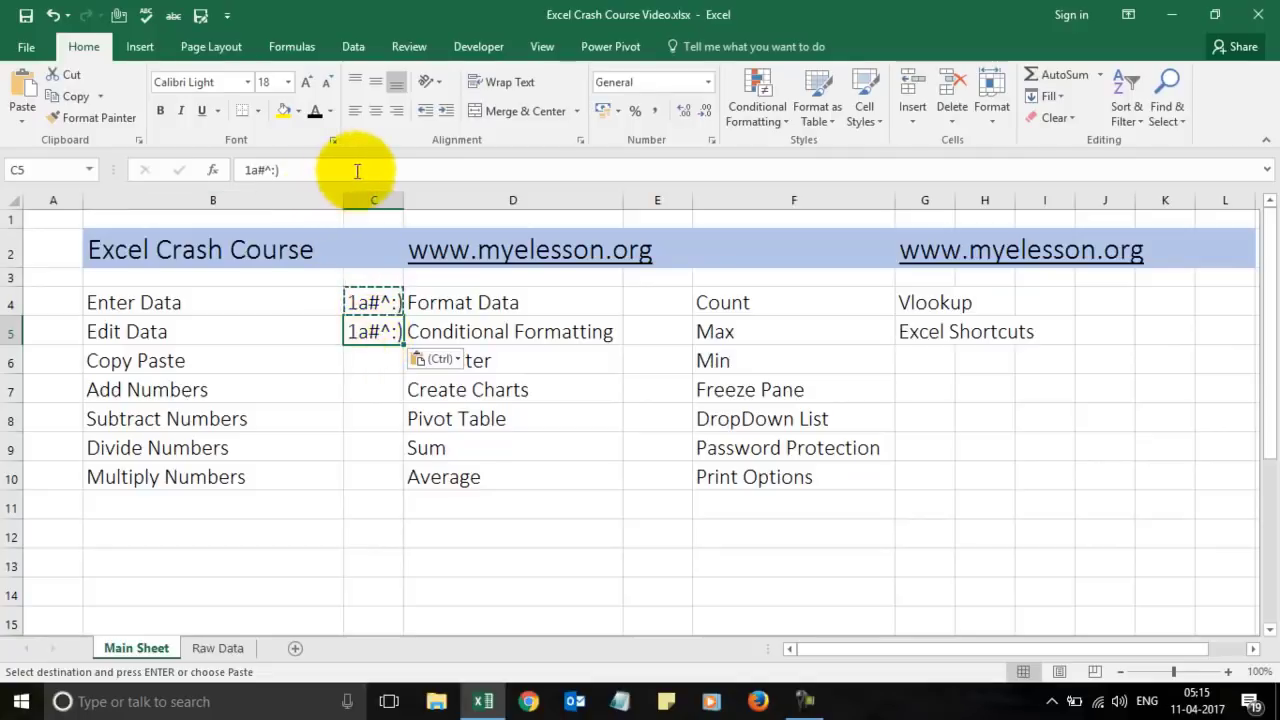
Edit the text inside cell C5 so that it reads Like This :), keeping only the smiley from the original entry.
left_click(321, 170)
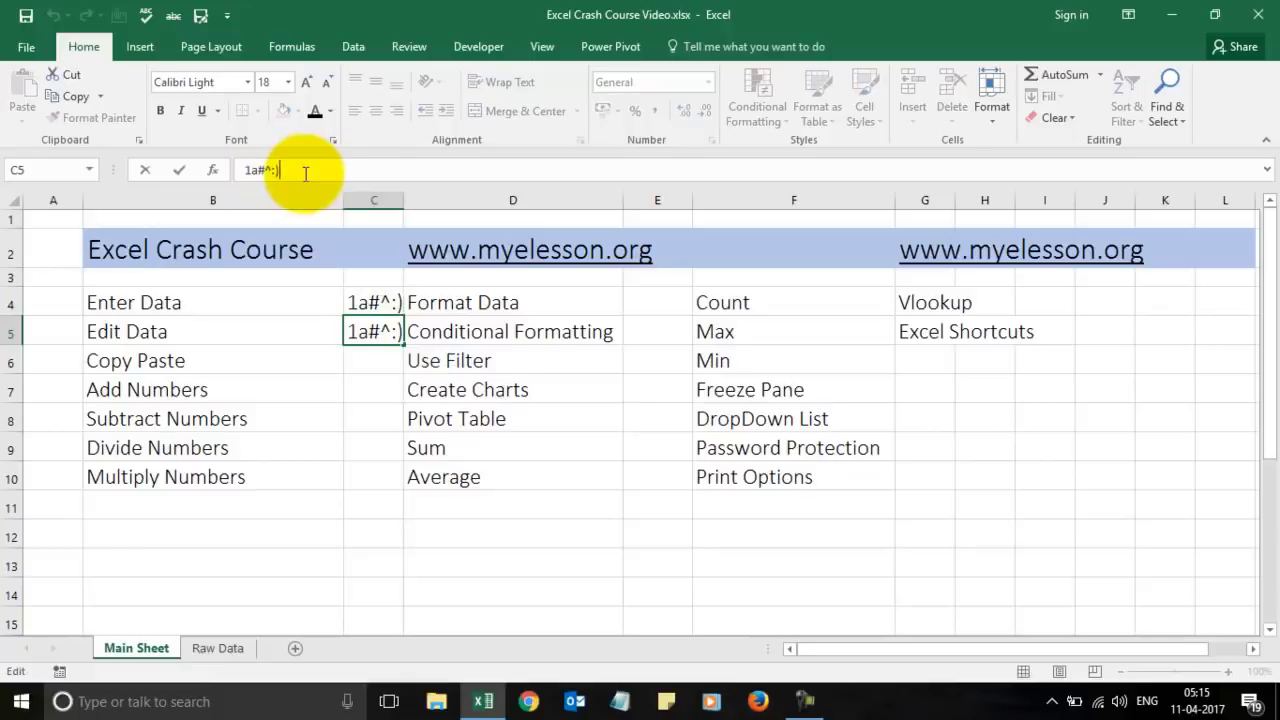
left_click(305, 445)
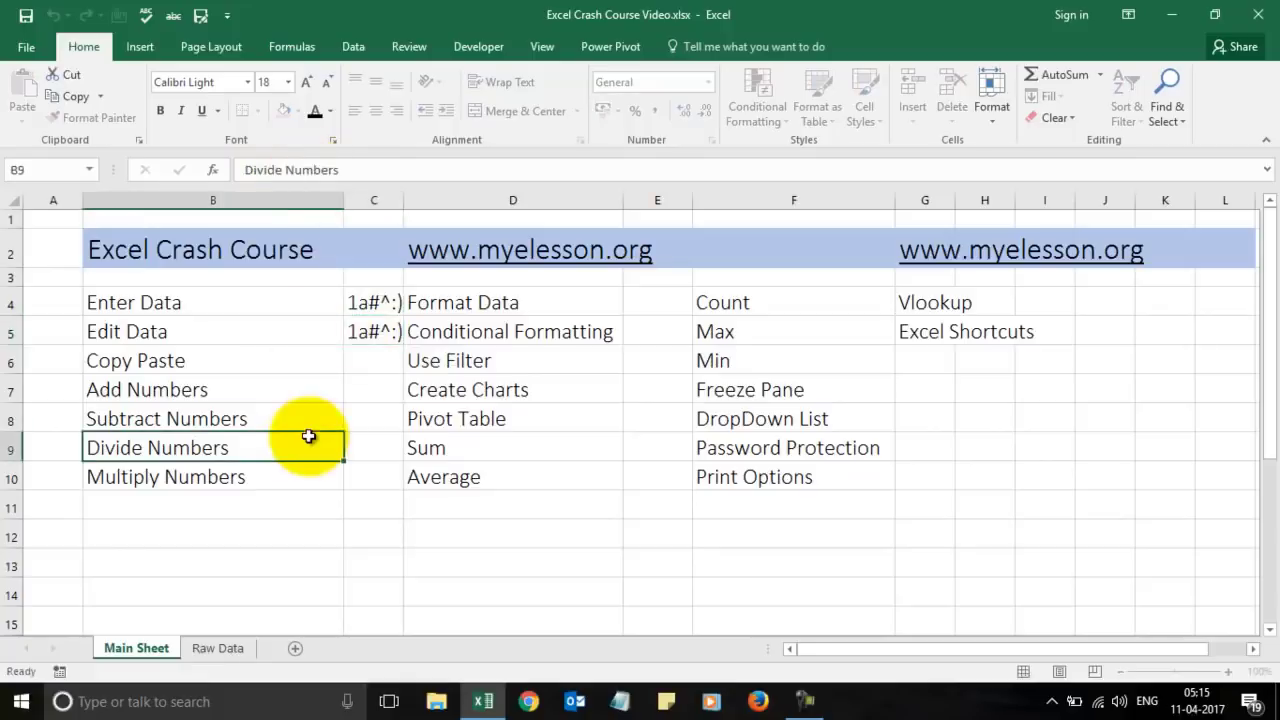
double_click(370, 331)
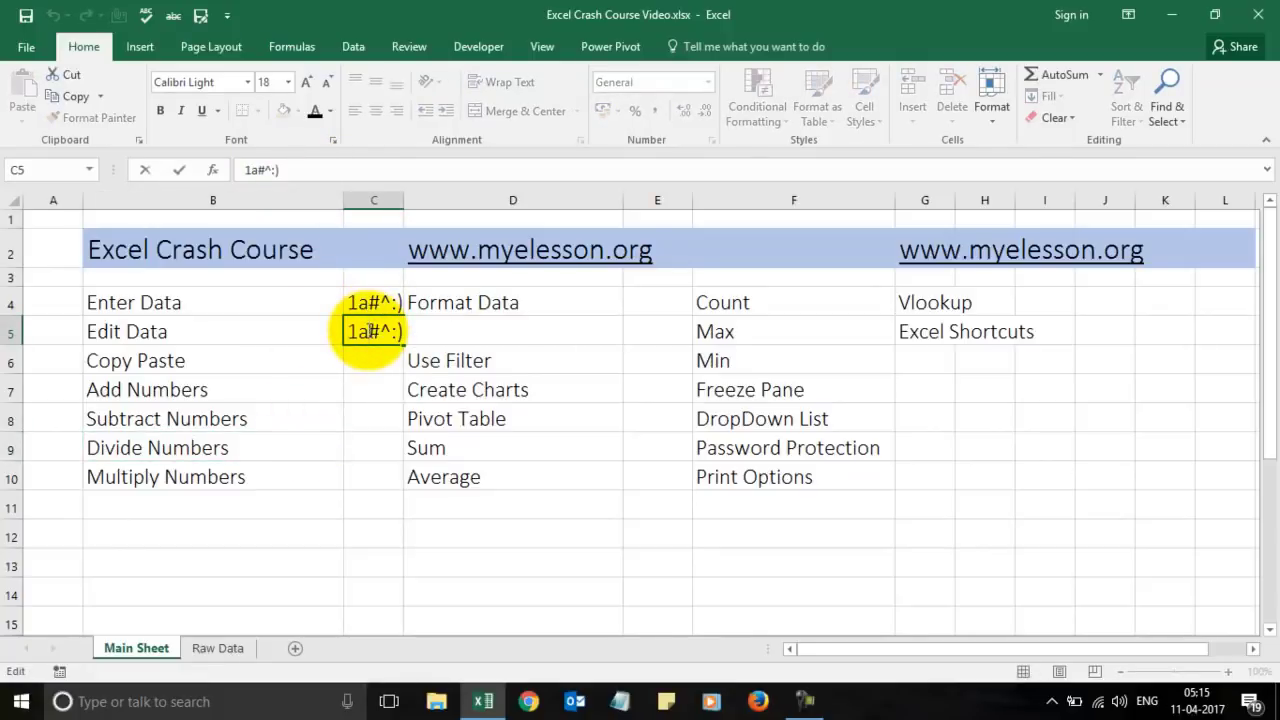
key("Right")
key("Right")
key("Right")
key("Left")
key("BackSpace")
key("BackSpace")
key("BackSpace")
key("BackSpace")
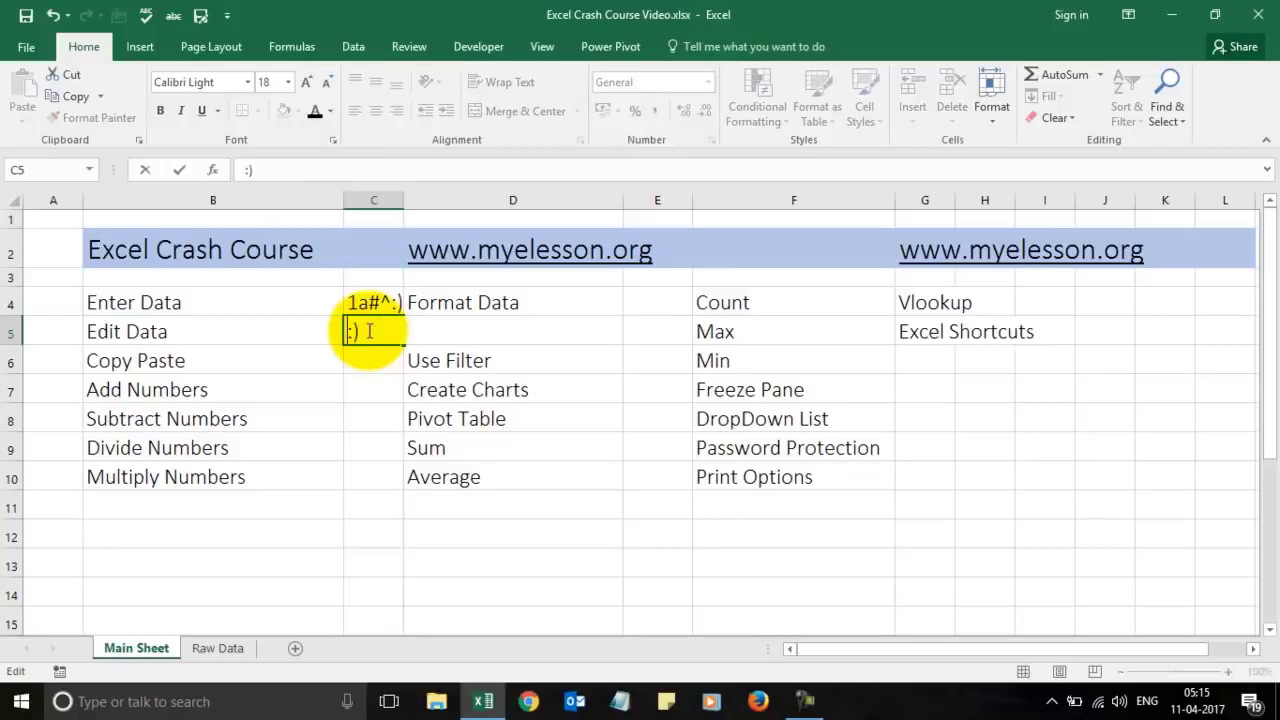
type("Li")
type("ke Thi")
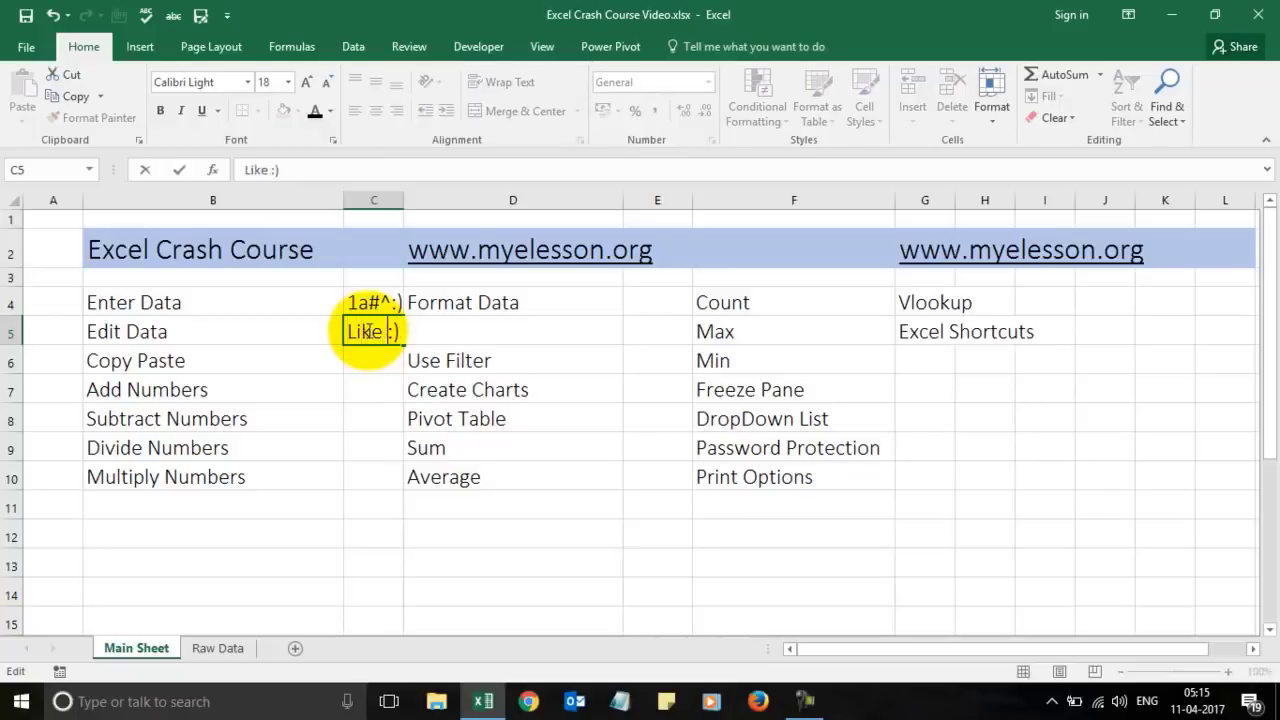
type("s")
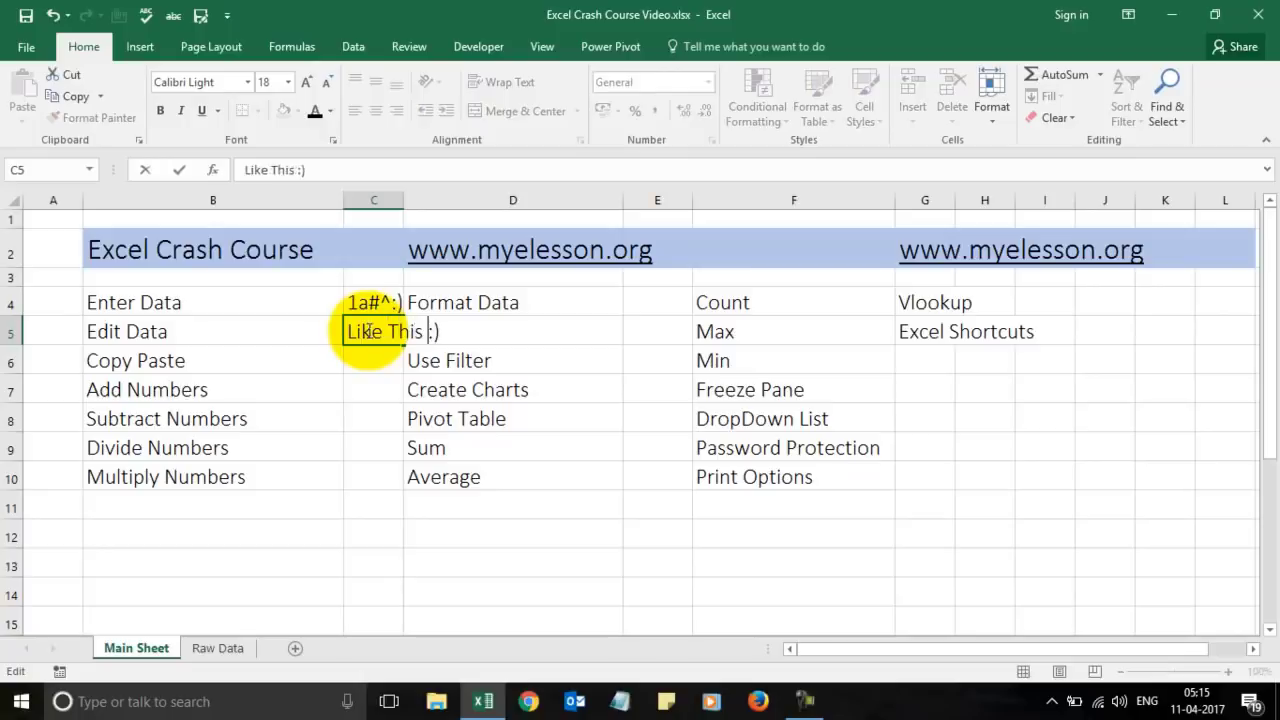
key("Return")
Remove the word This from cell C5 through the formula bar so the entry reads Like :).
left_click(368, 331)
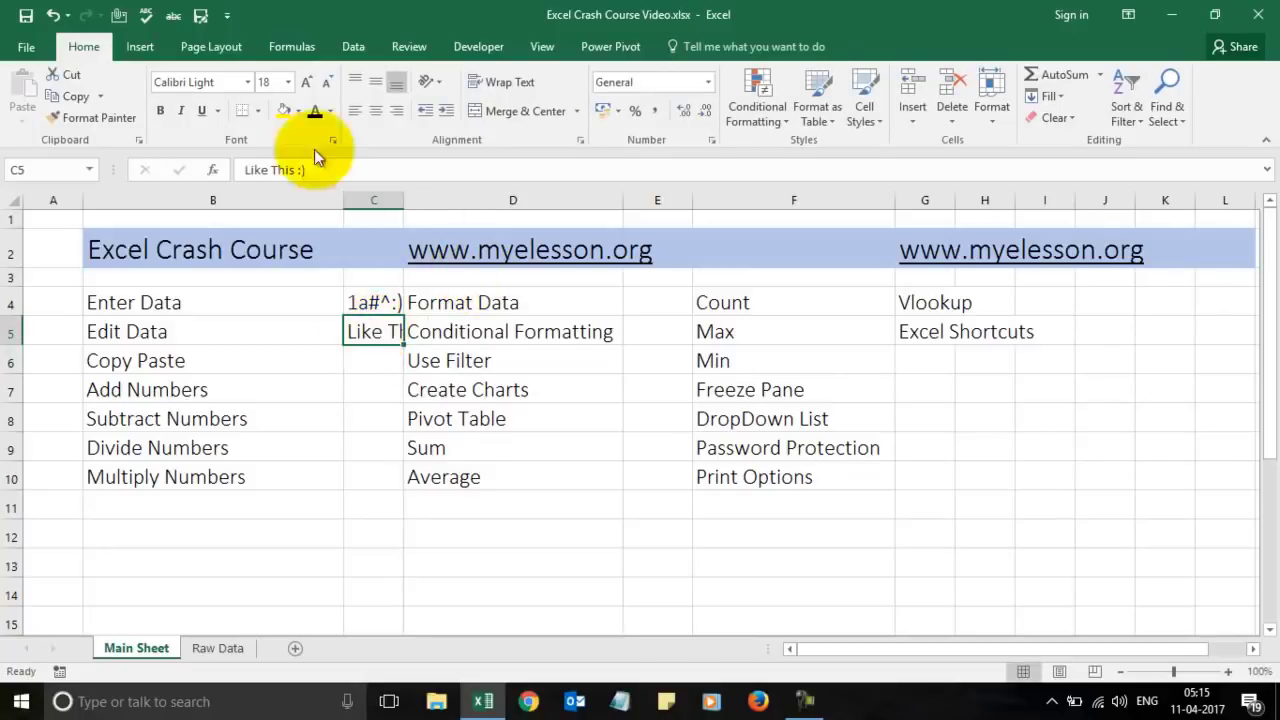
left_click(298, 170)
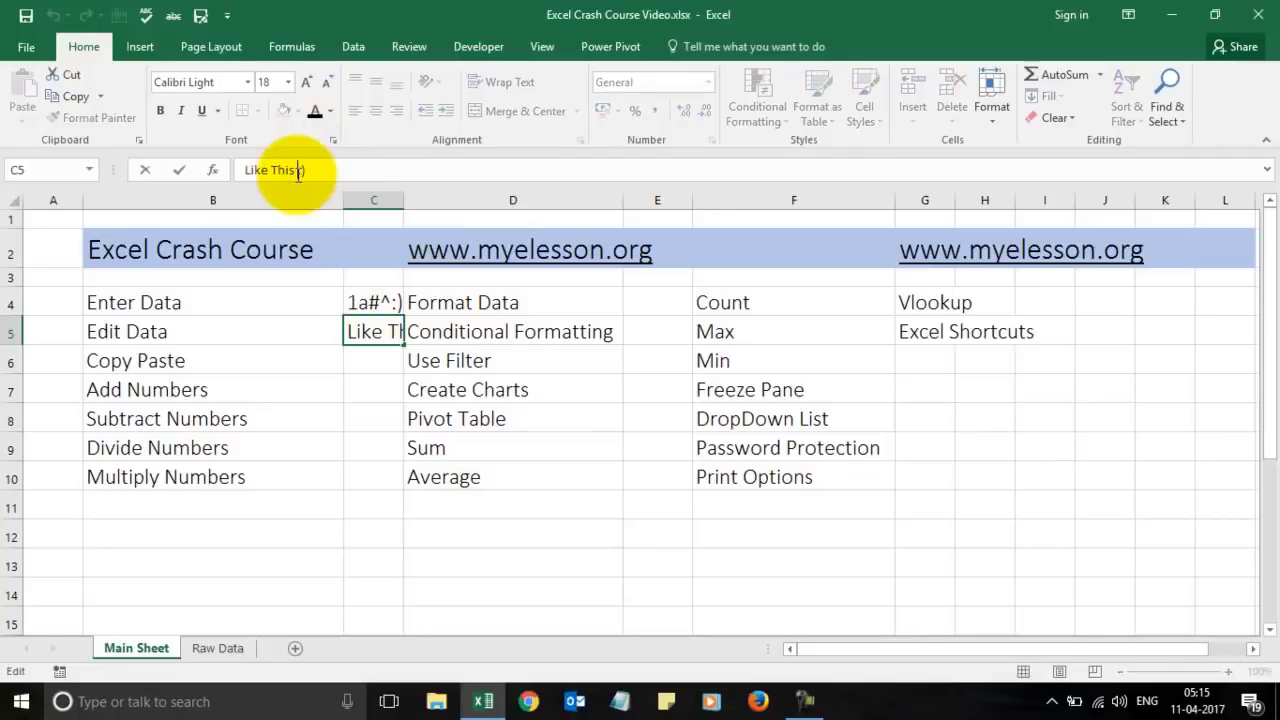
key("BackSpace")
key("BackSpace")
key("BackSpace")
key("BackSpace")
key("Return")
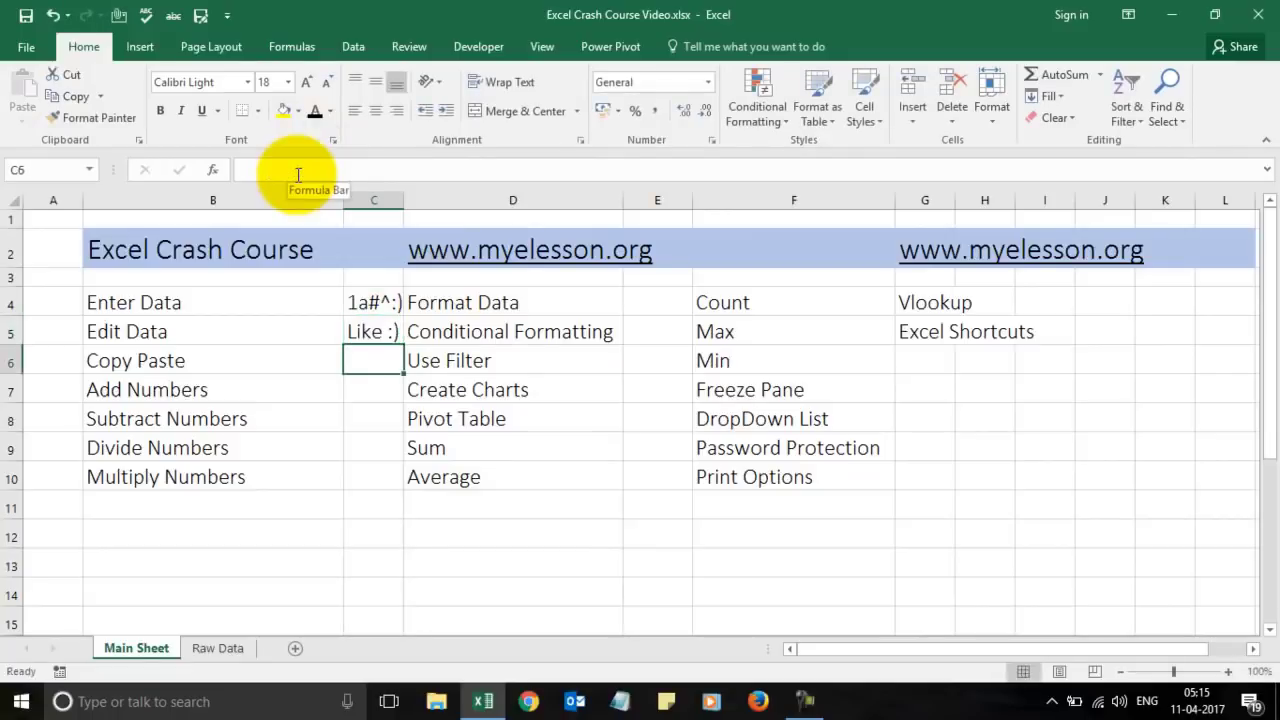
Copy the Like :) entry from cell C5 into cell C6, beside Copy Paste, and clear the copy selection.
left_click(158, 363)
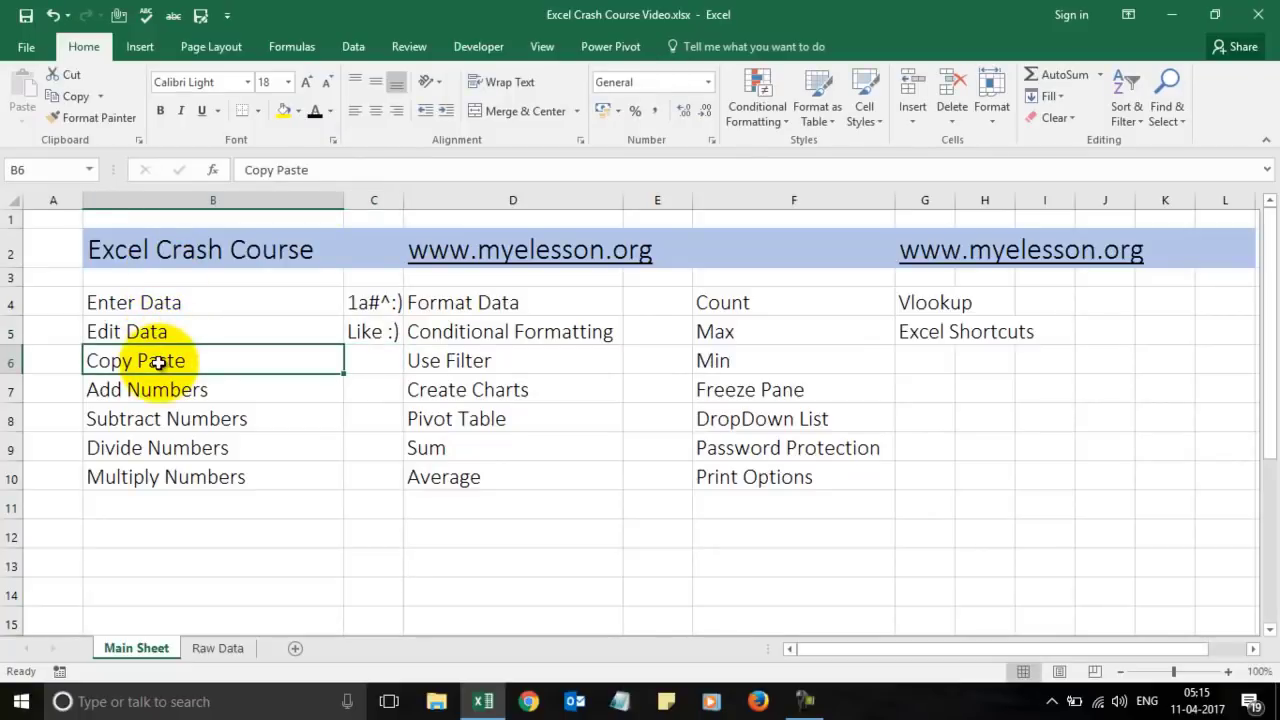
key("Up")
key("Right")
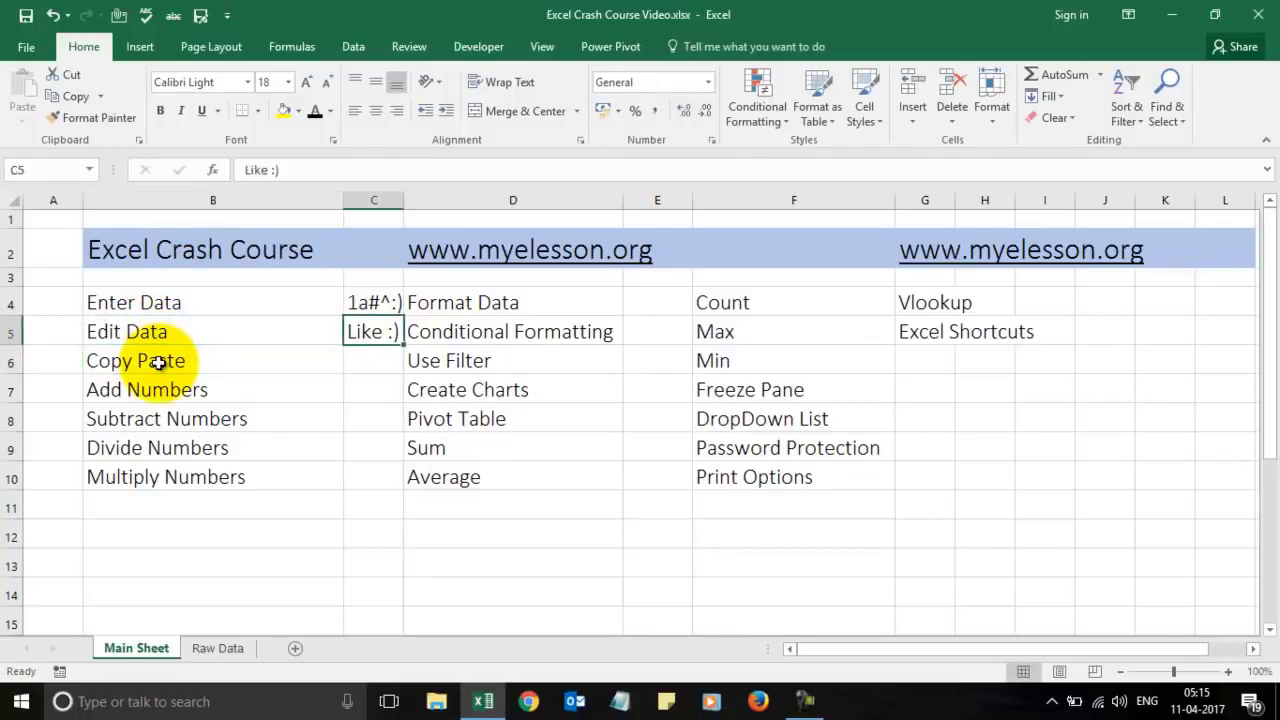
key("ctrl+c")
key("Down")
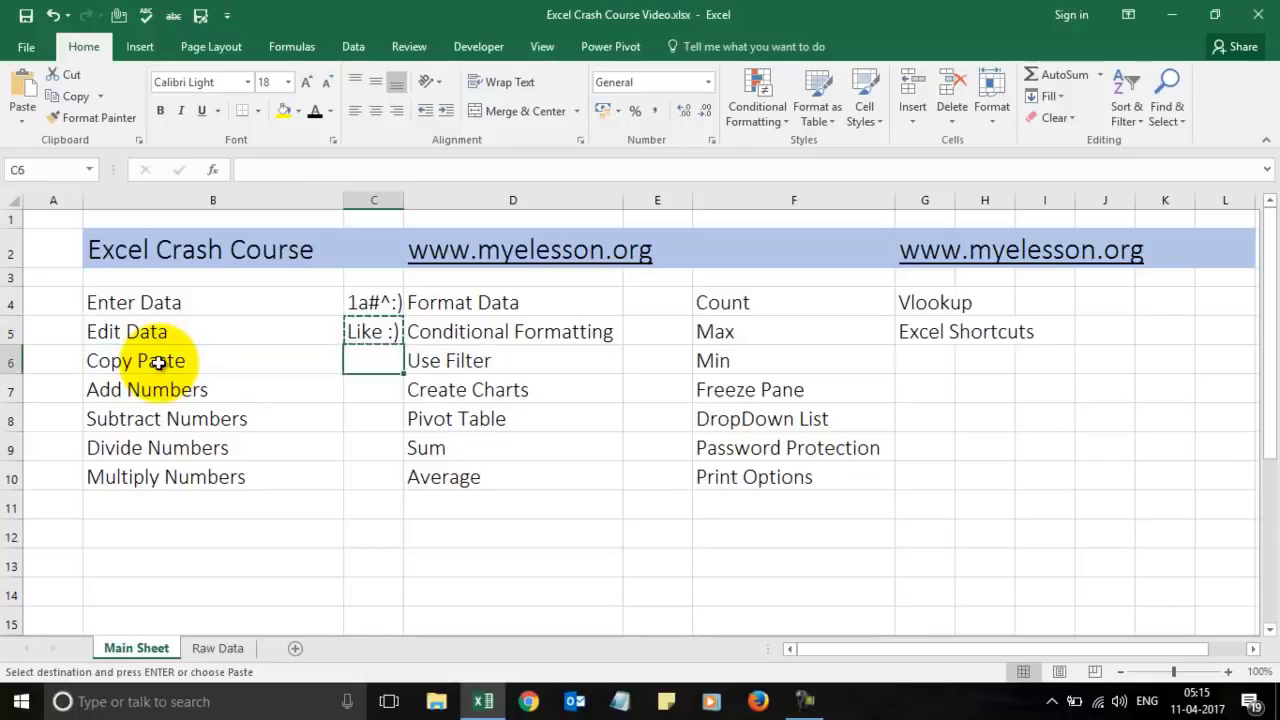
key("ctrl+v")
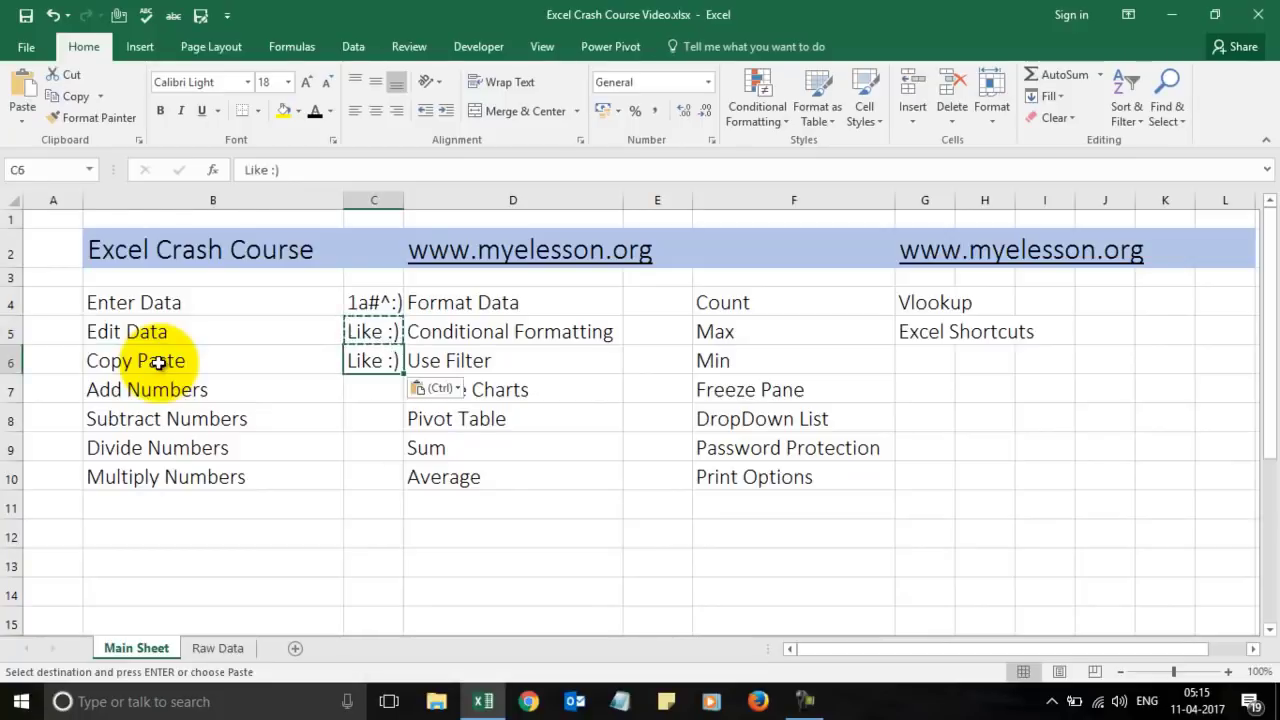
key("Down")
key("Escape")
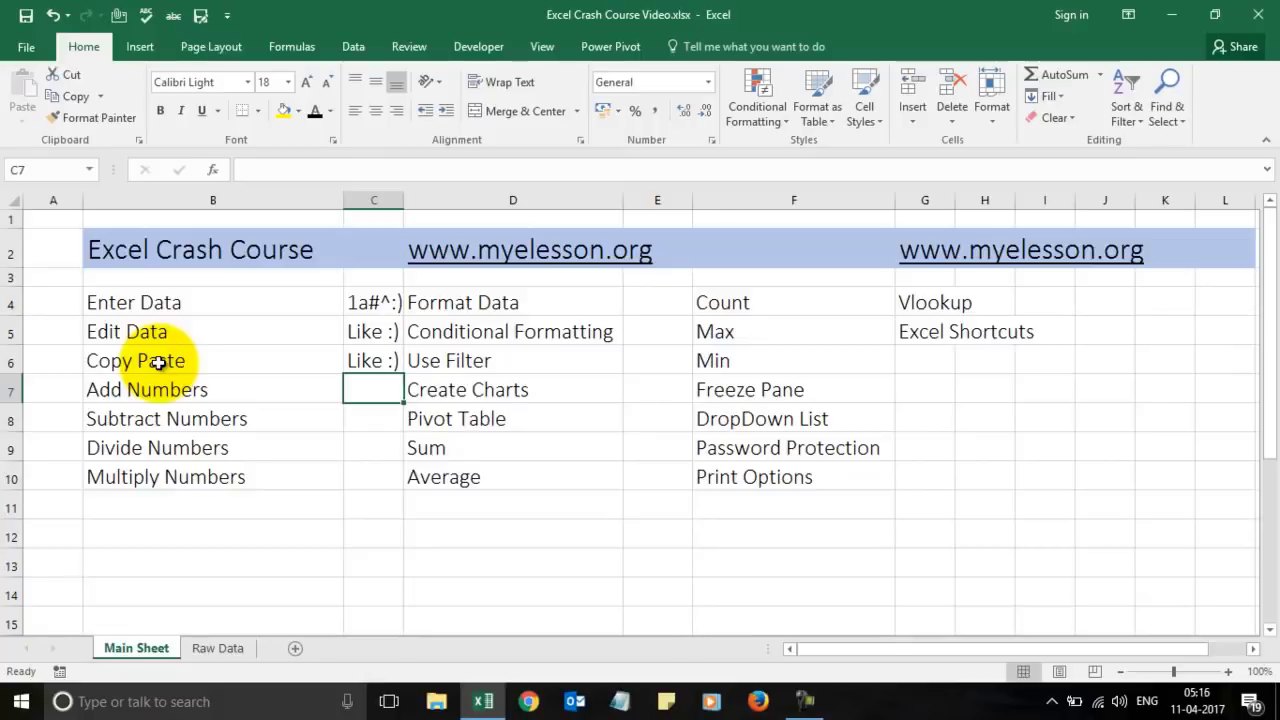
Enter the addition formula =1+1 in cell C7, beside Add Numbers.
type("=")
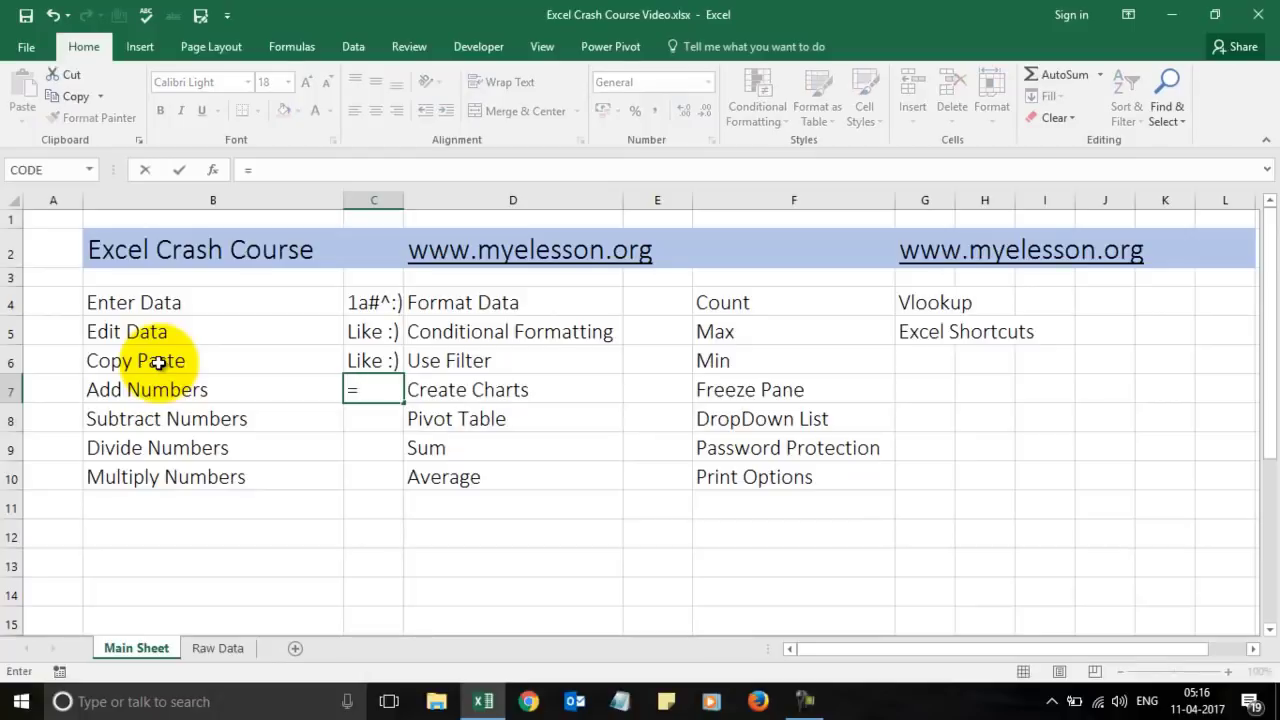
type("1+1")
key("Return")
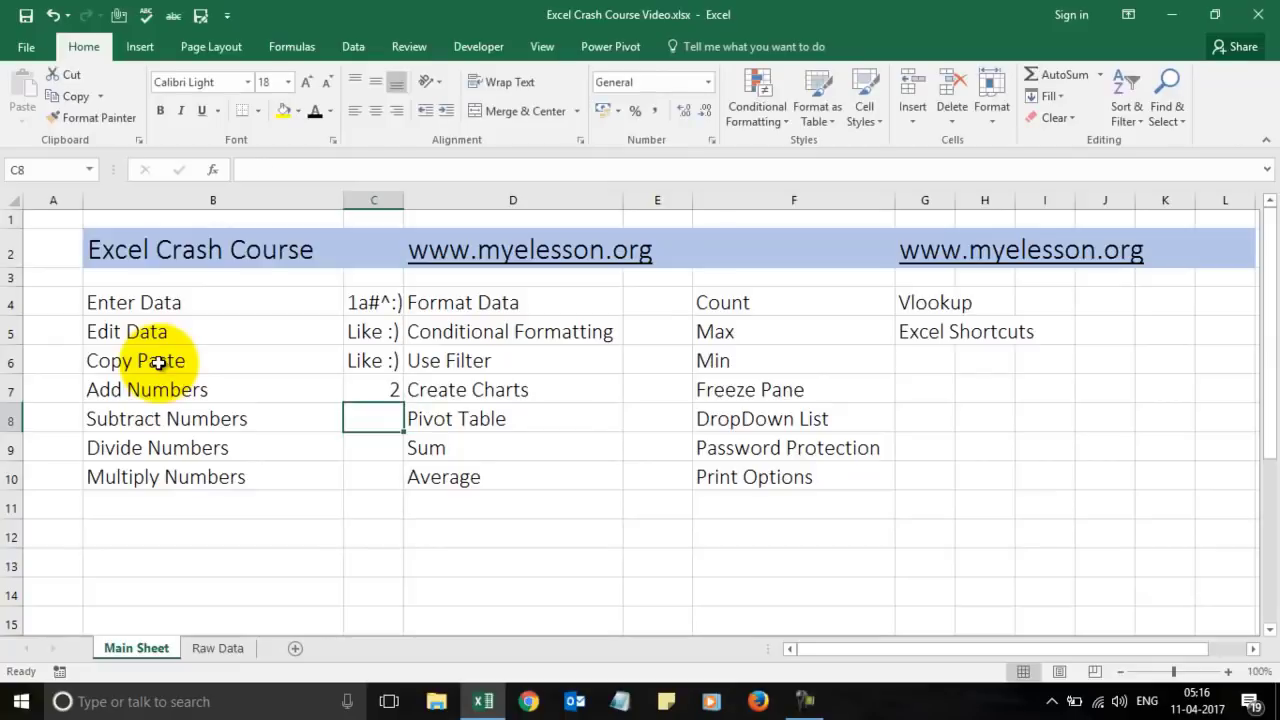
Replace the formula in cell C7 with =8+8.
key("Up")
type("=")
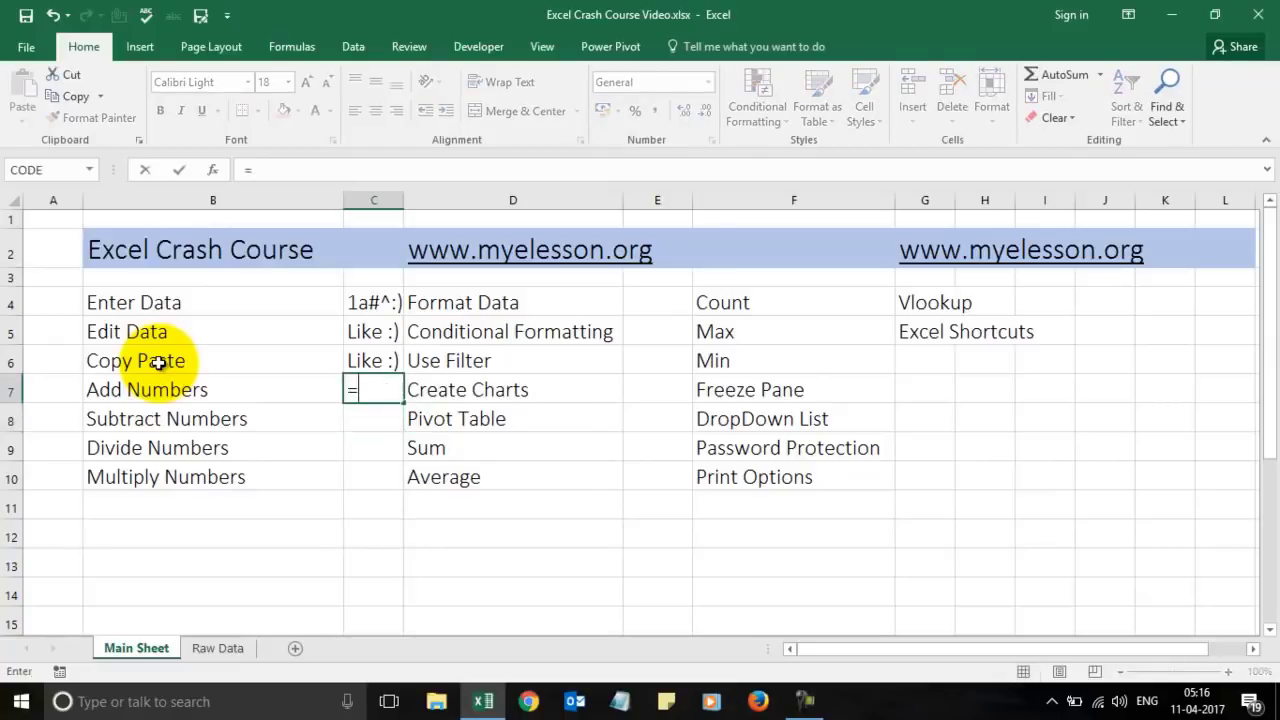
type("8+8+")
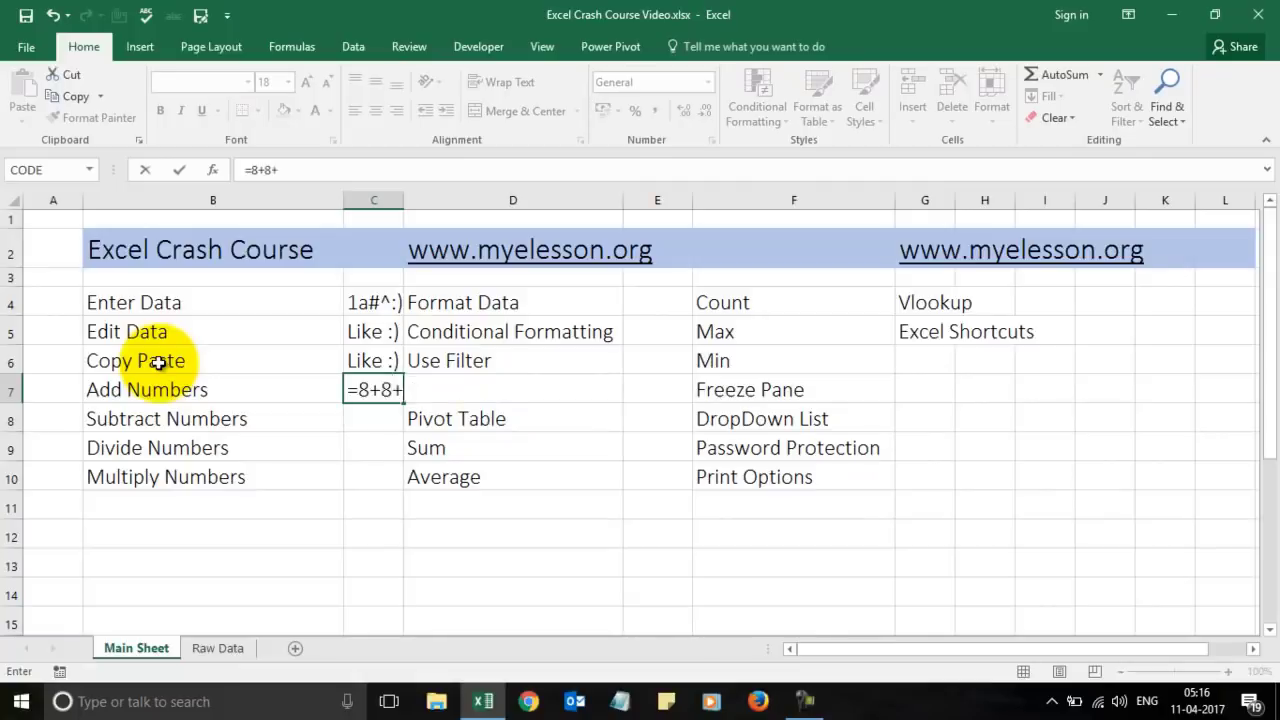
key("BackSpace")
key("Return")
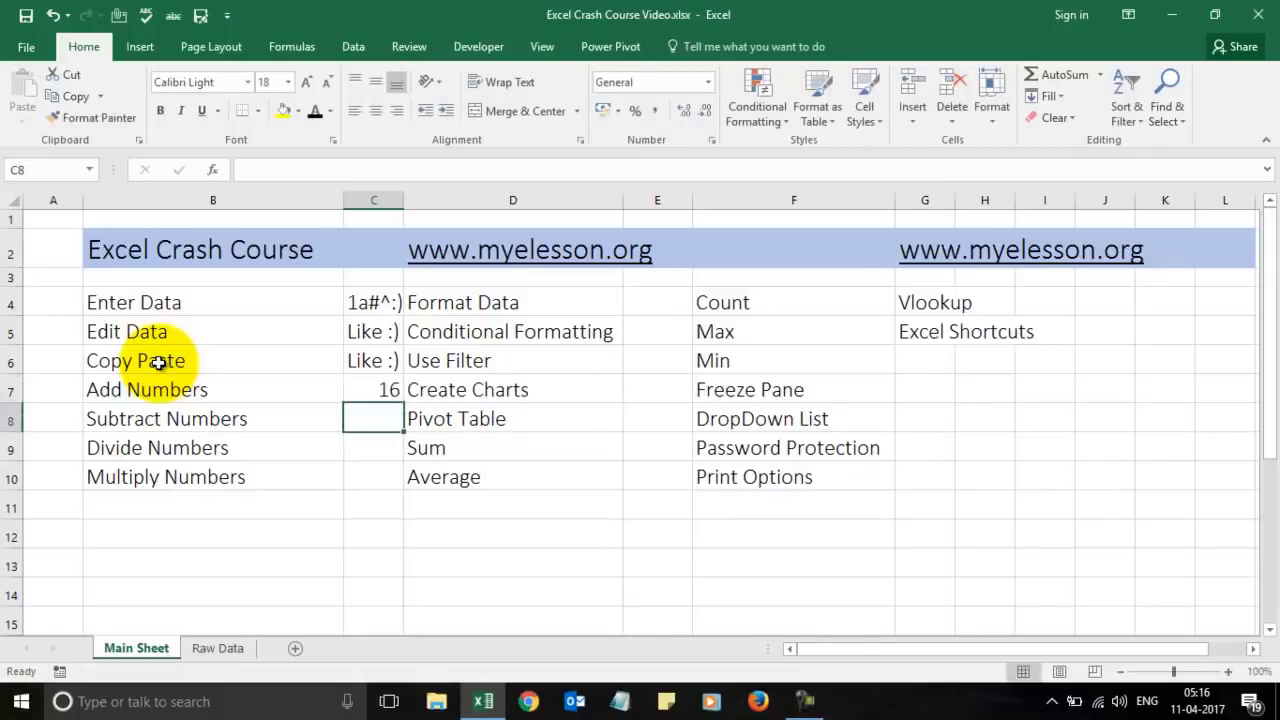
Replace the formula in cell C7 with the larger addition =789456+654987.
key("Up")
type("=")
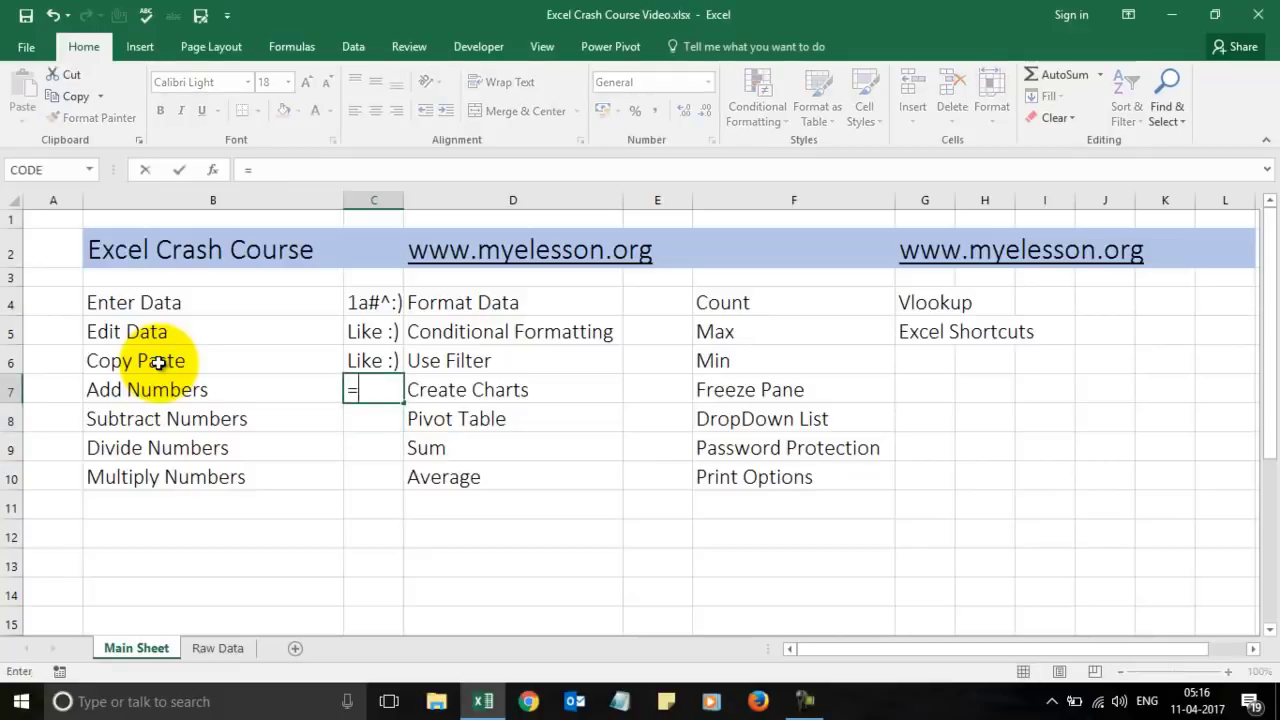
type("789456+")
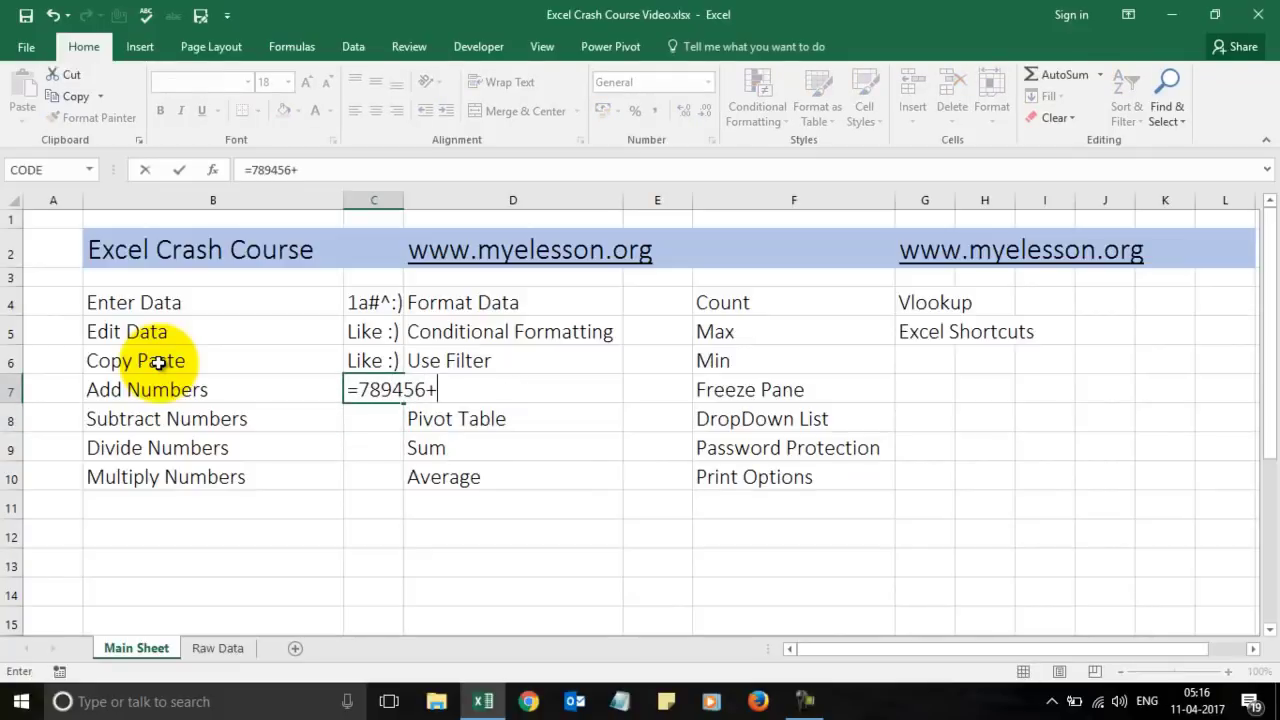
type("654987")
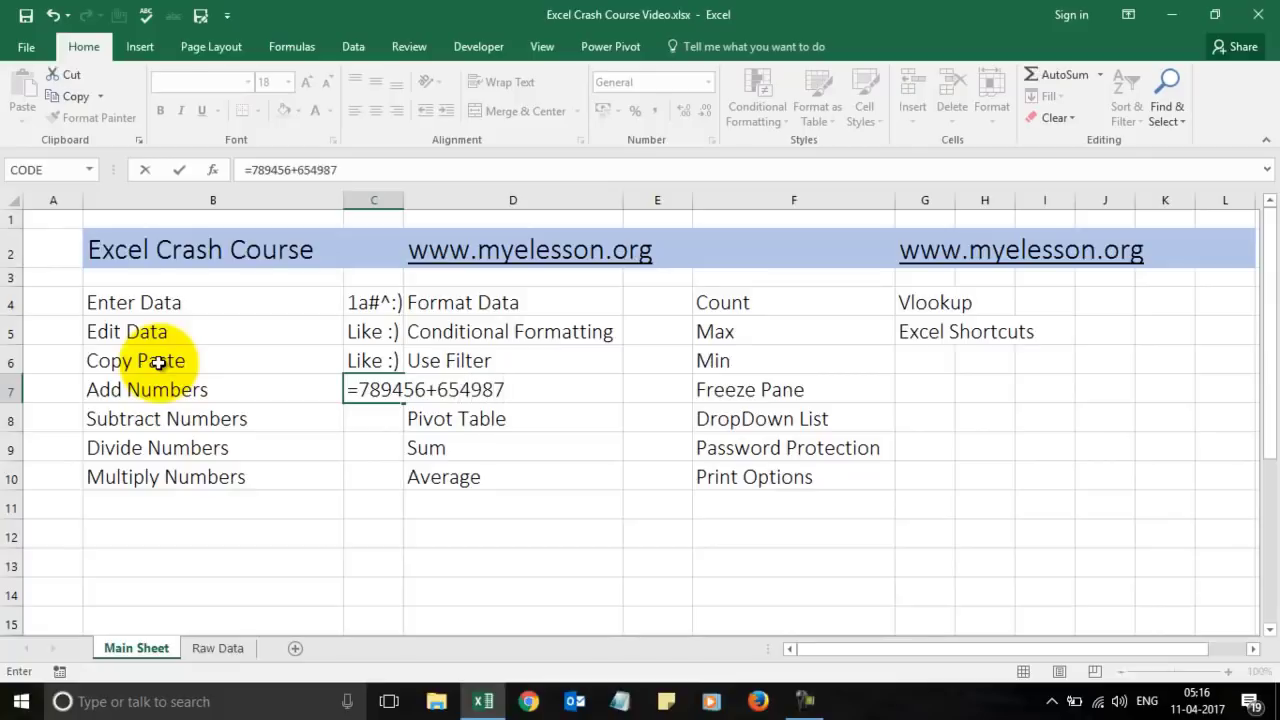
key("Return")
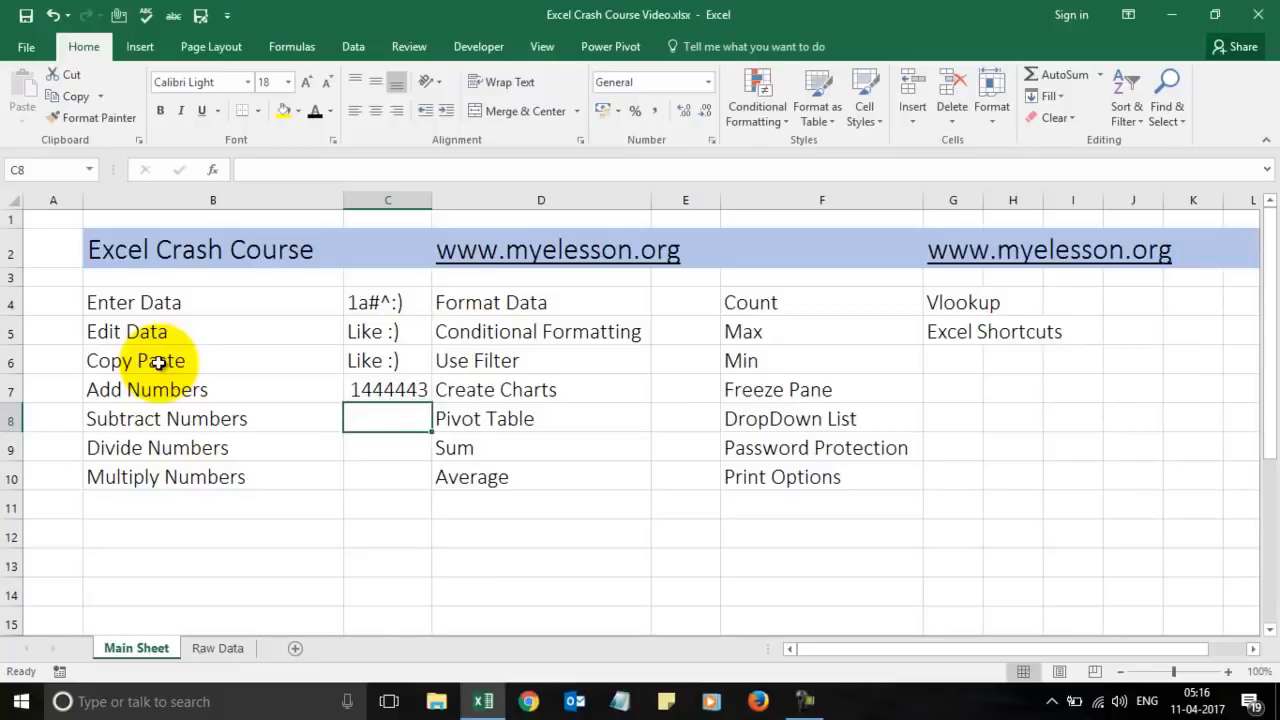
Enter the subtraction formula =9-5 in cell C8, beside Subtract Numbers.
type("=")
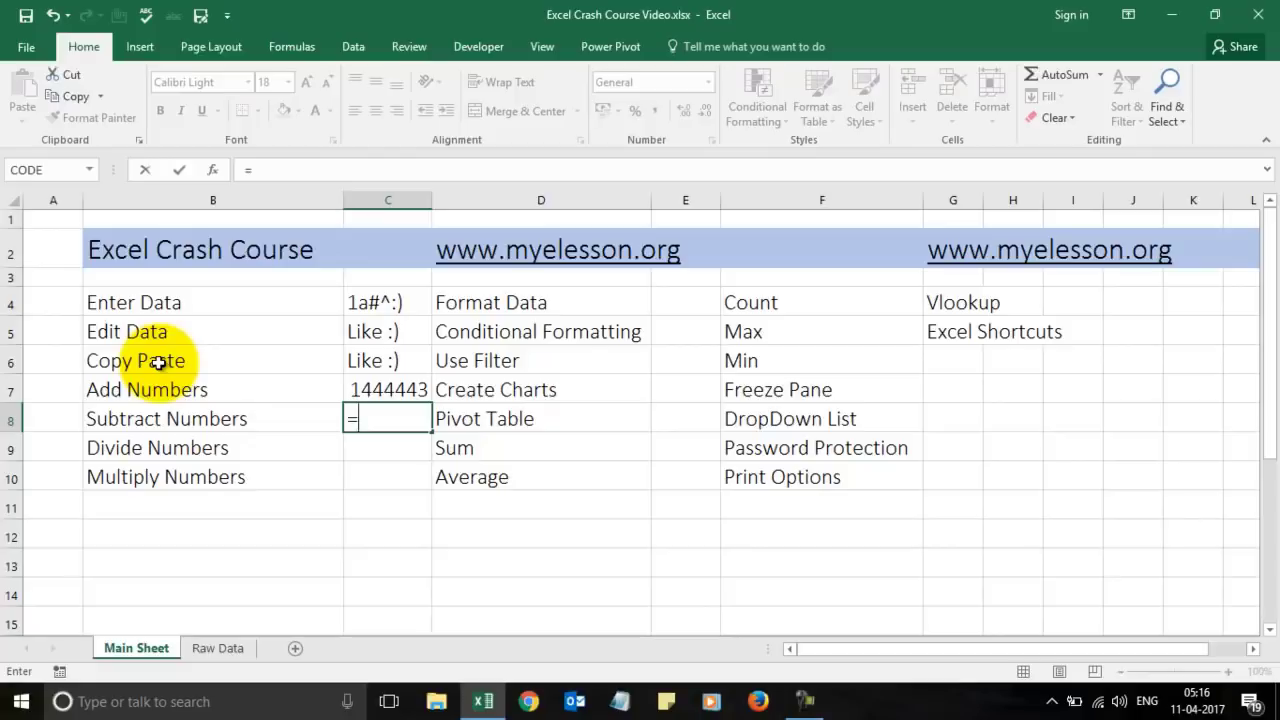
type("9-5")
key("Return")
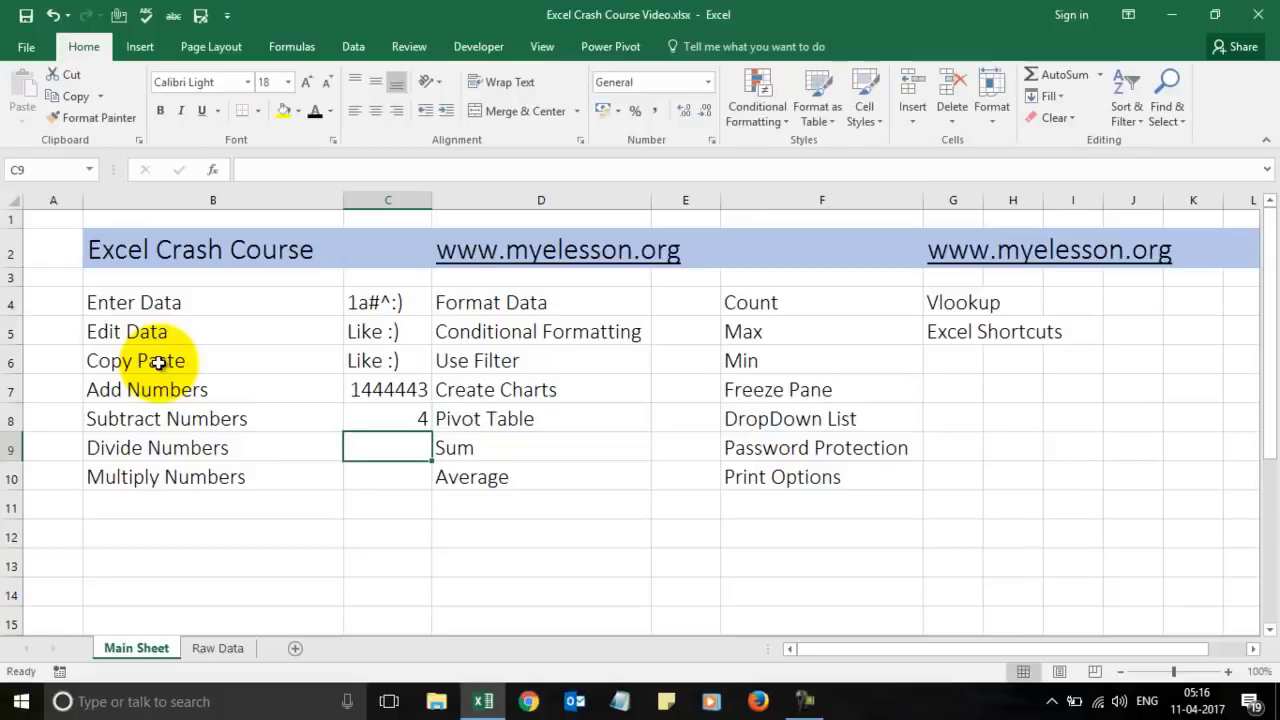
Enter the division formula =9/3 in cell C9, beside Divide Numbers.
type("=")
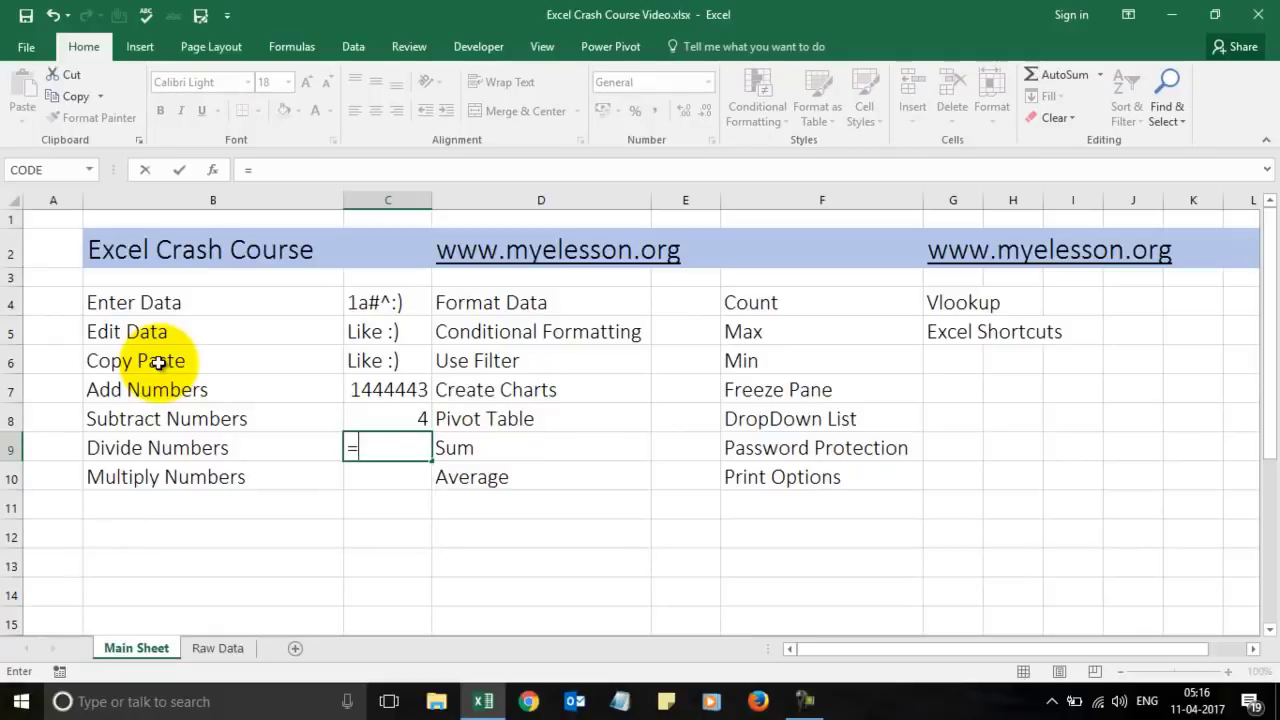
type("3")
key("BackSpace")
type("9/")
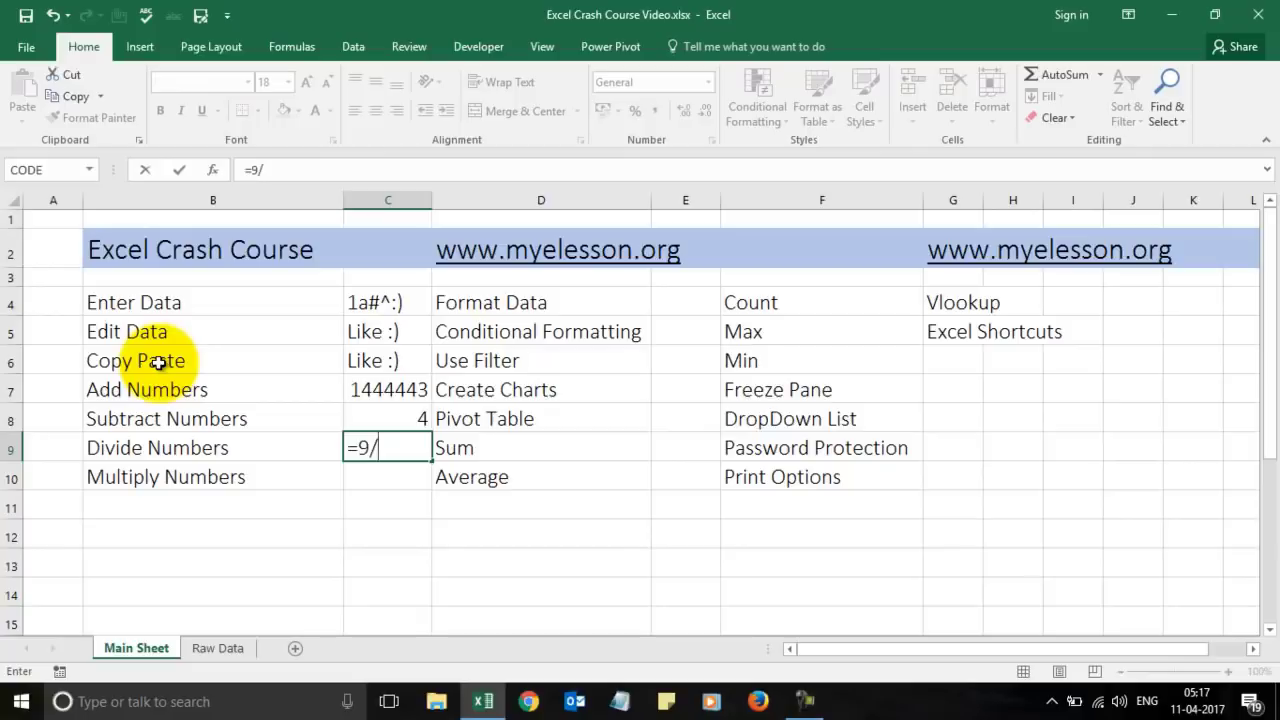
type("3")
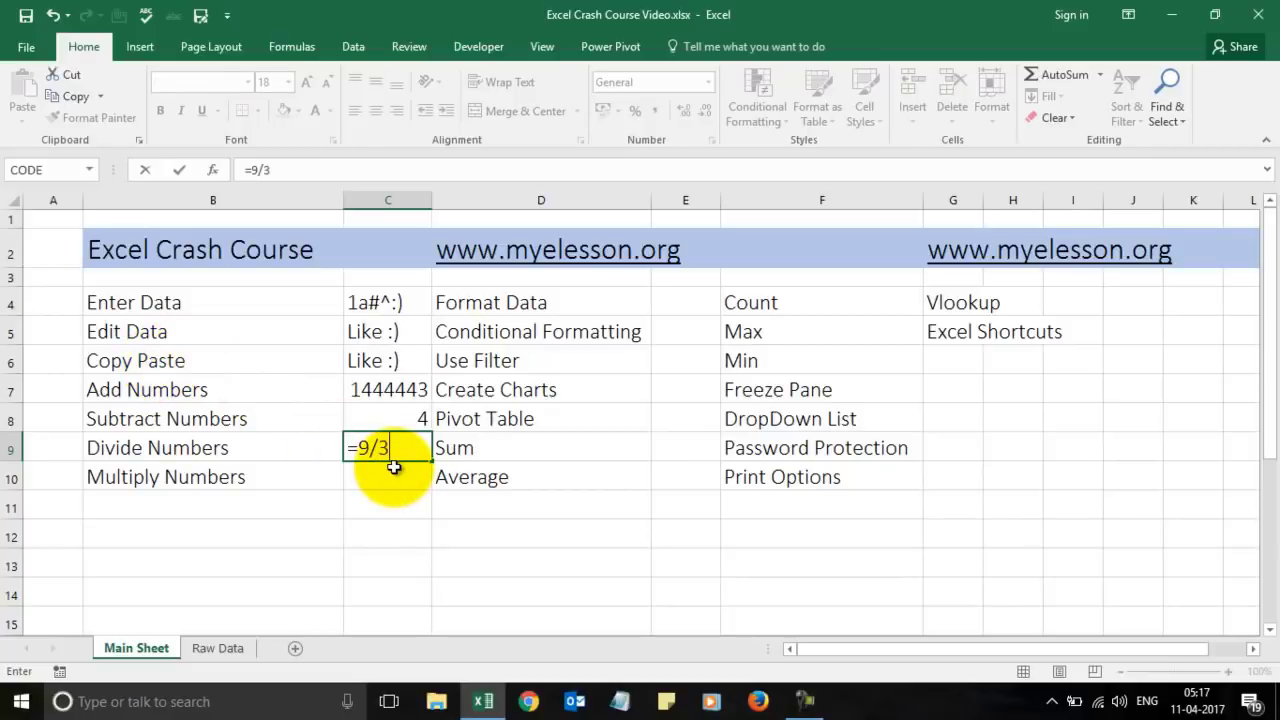
key("Return")
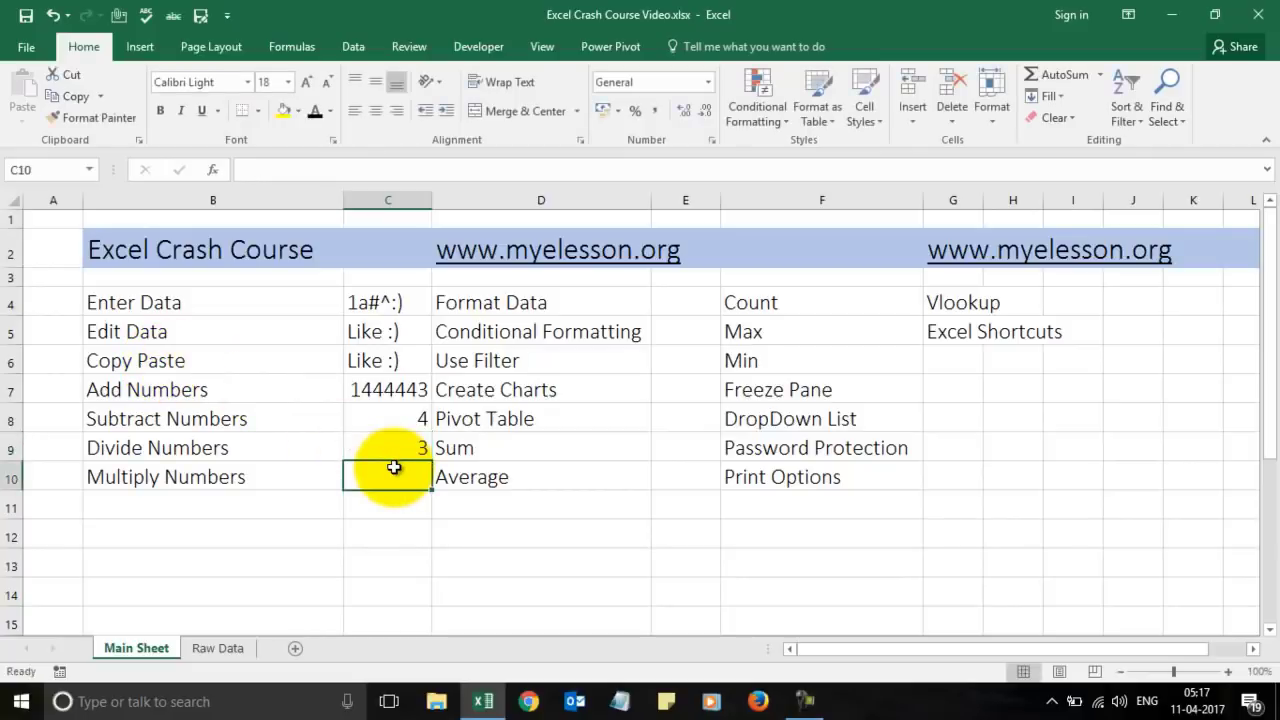
Enter the multiplication formula =8*8 in cell C10, beside Multiply Numbers.
type("=8")
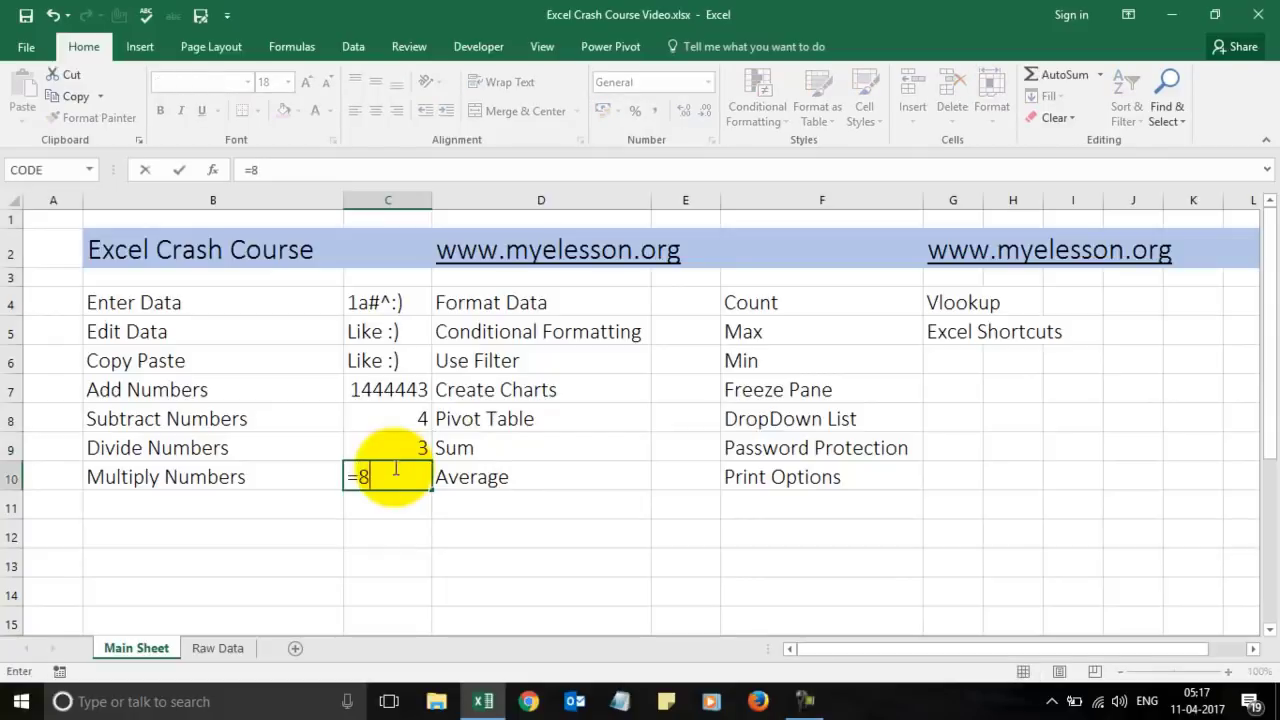
type("*8")
key("Return")
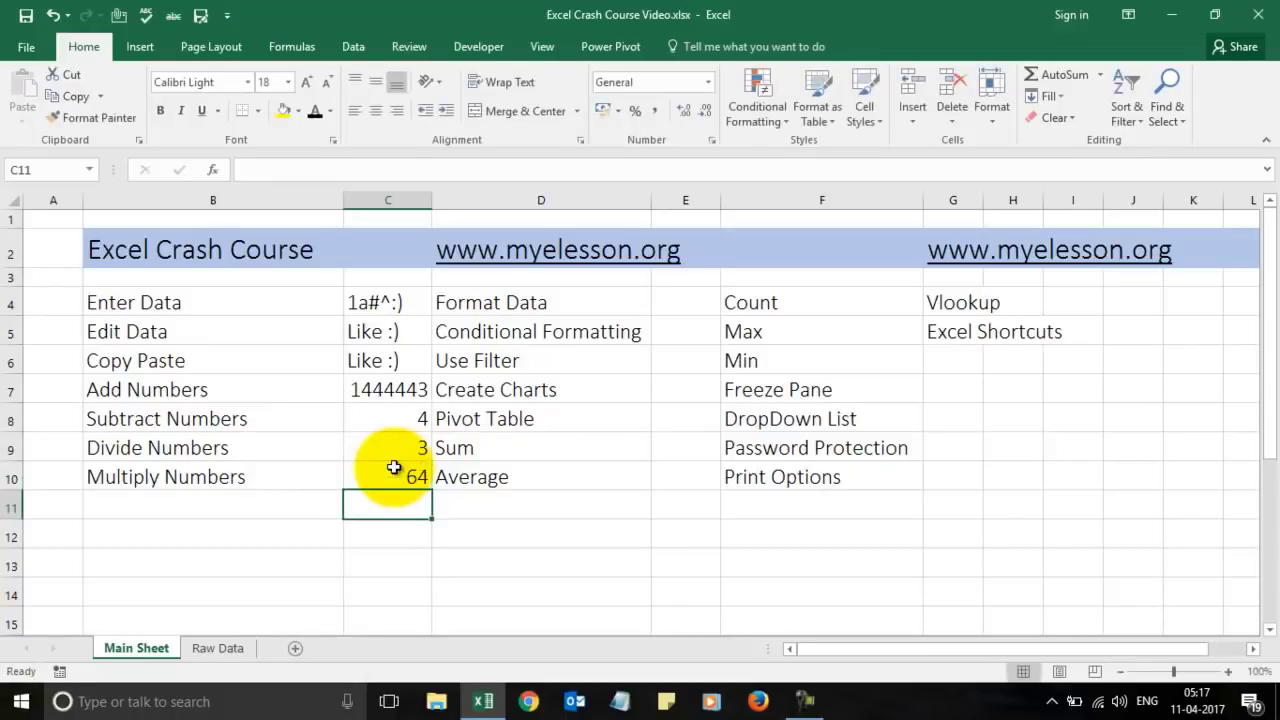
Try bold, italic and underline on the Format Data text in cell D4, and clear the text effects again.
left_click(684, 315)
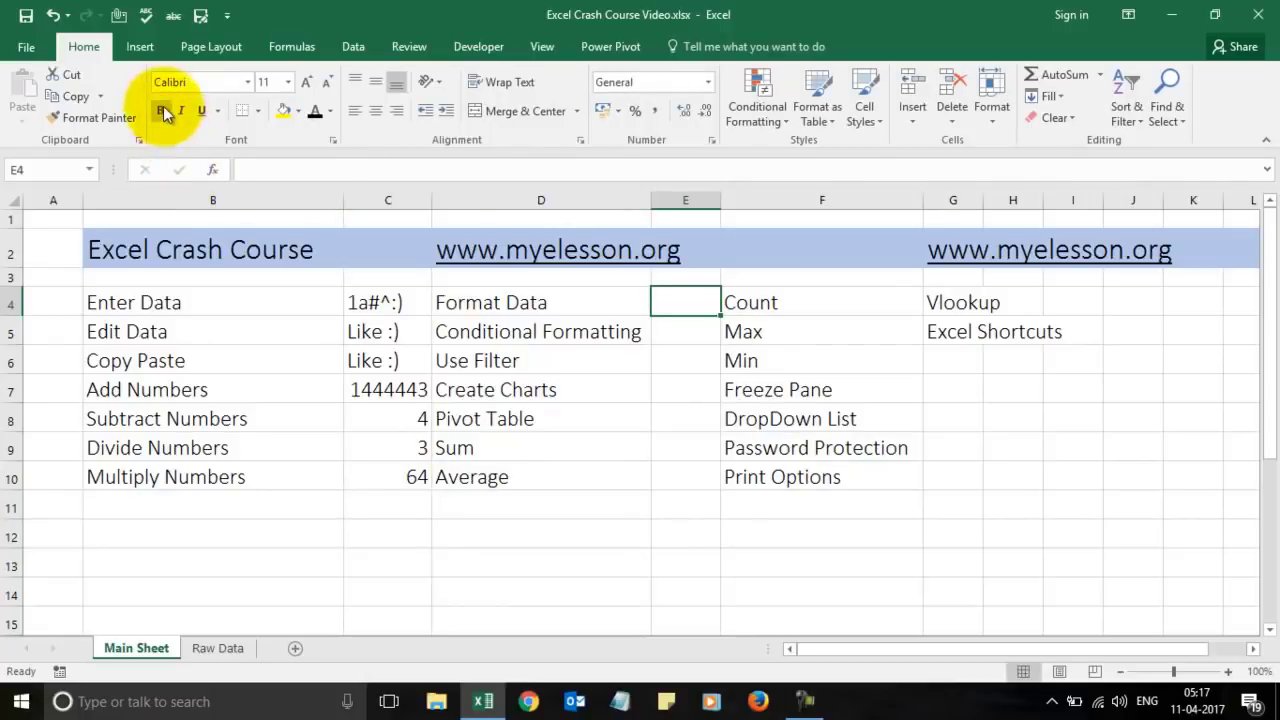
left_click(490, 300)
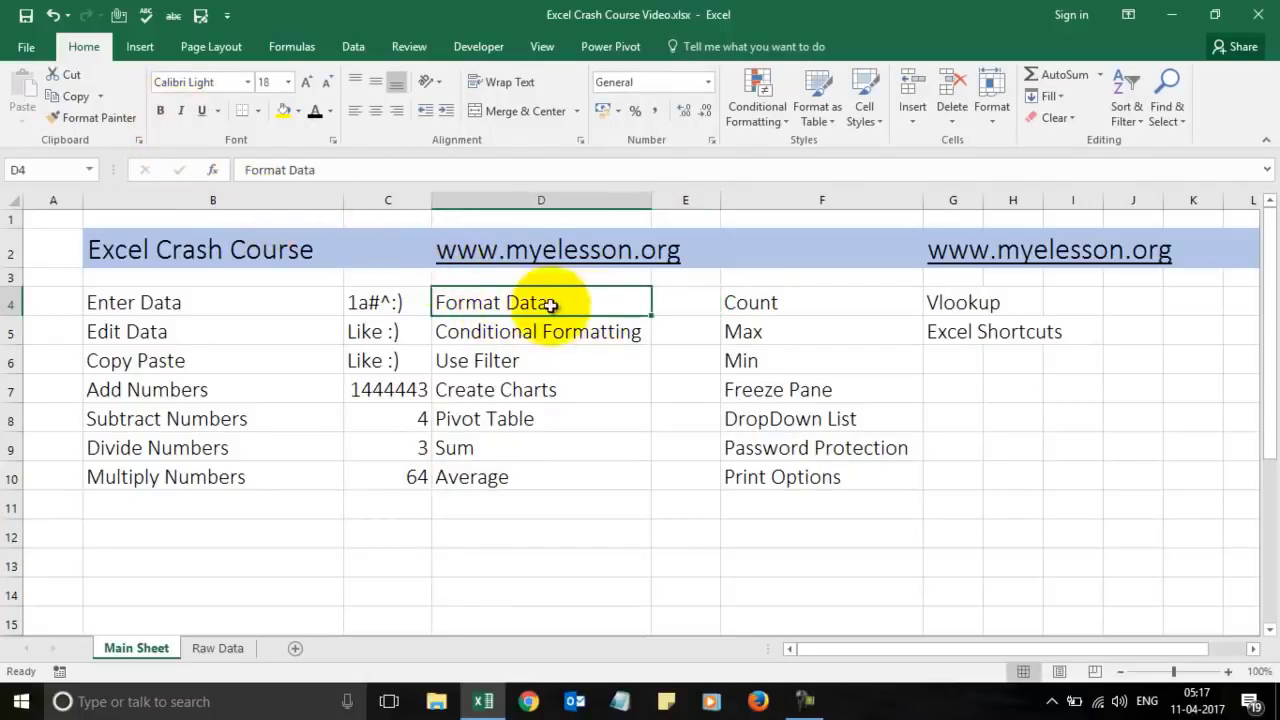
left_click(161, 112)
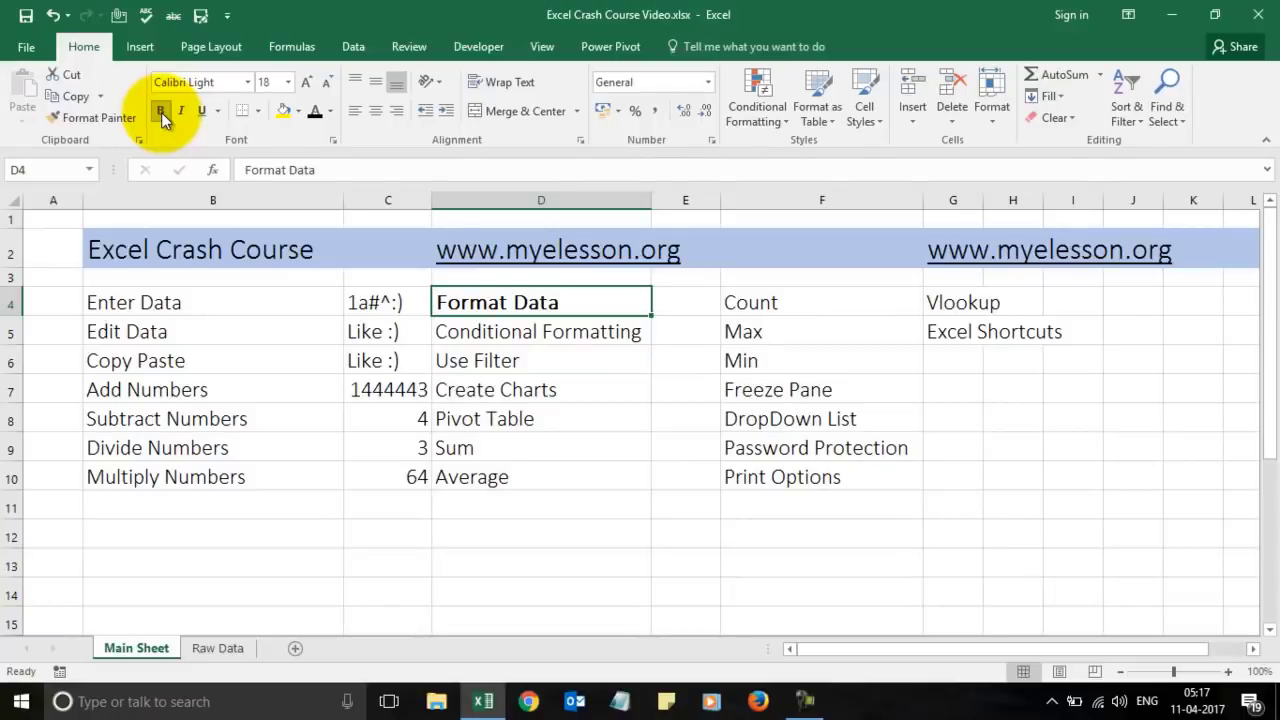
left_click(181, 111)
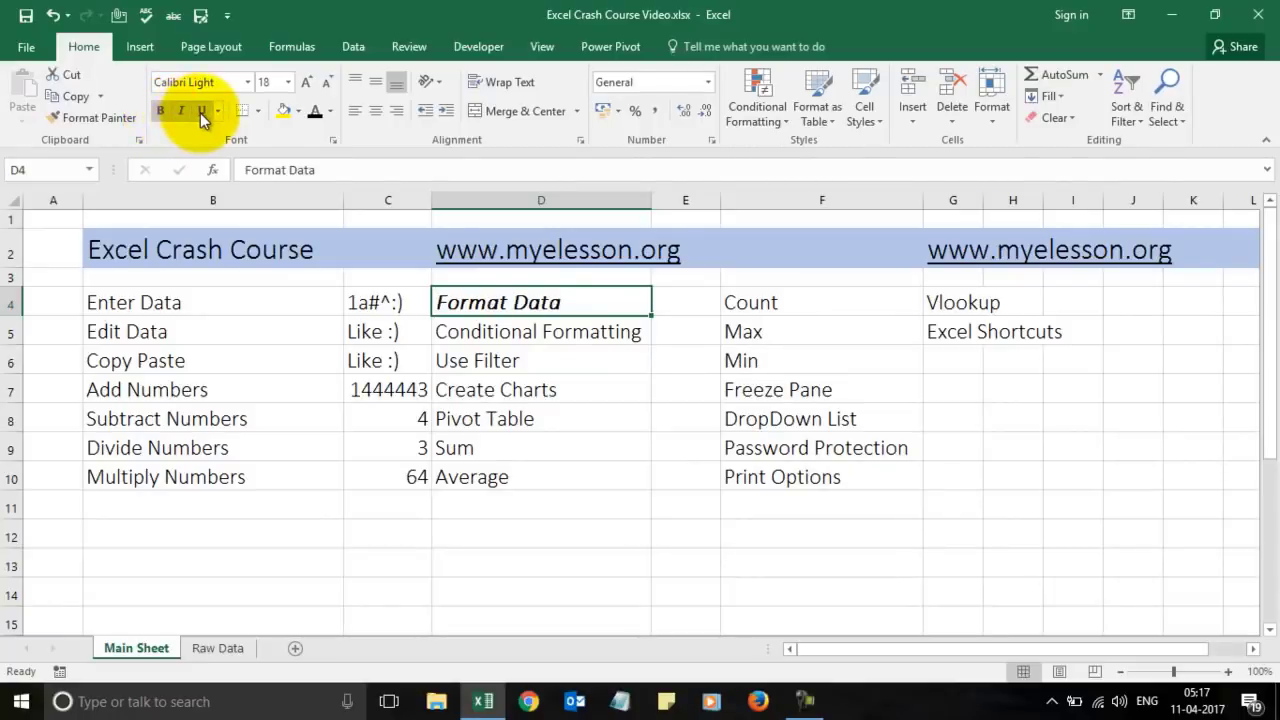
left_click(203, 115)
left_click(181, 112)
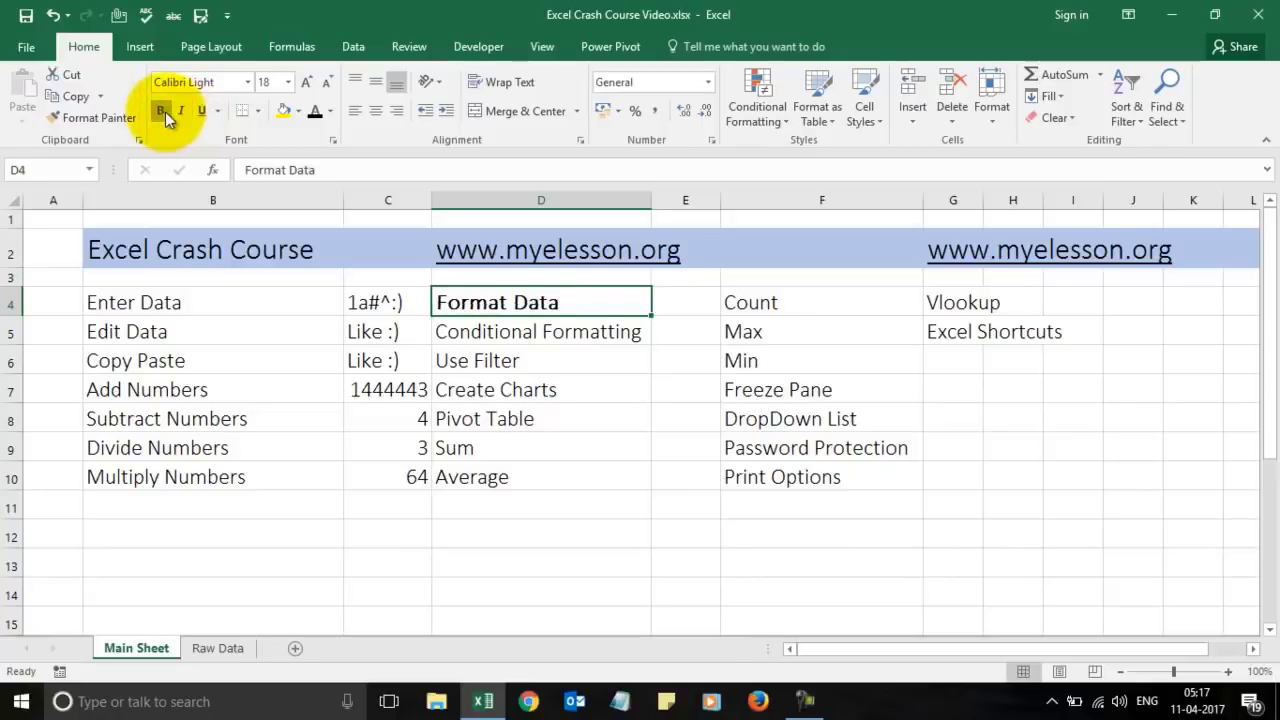
left_click(165, 111)
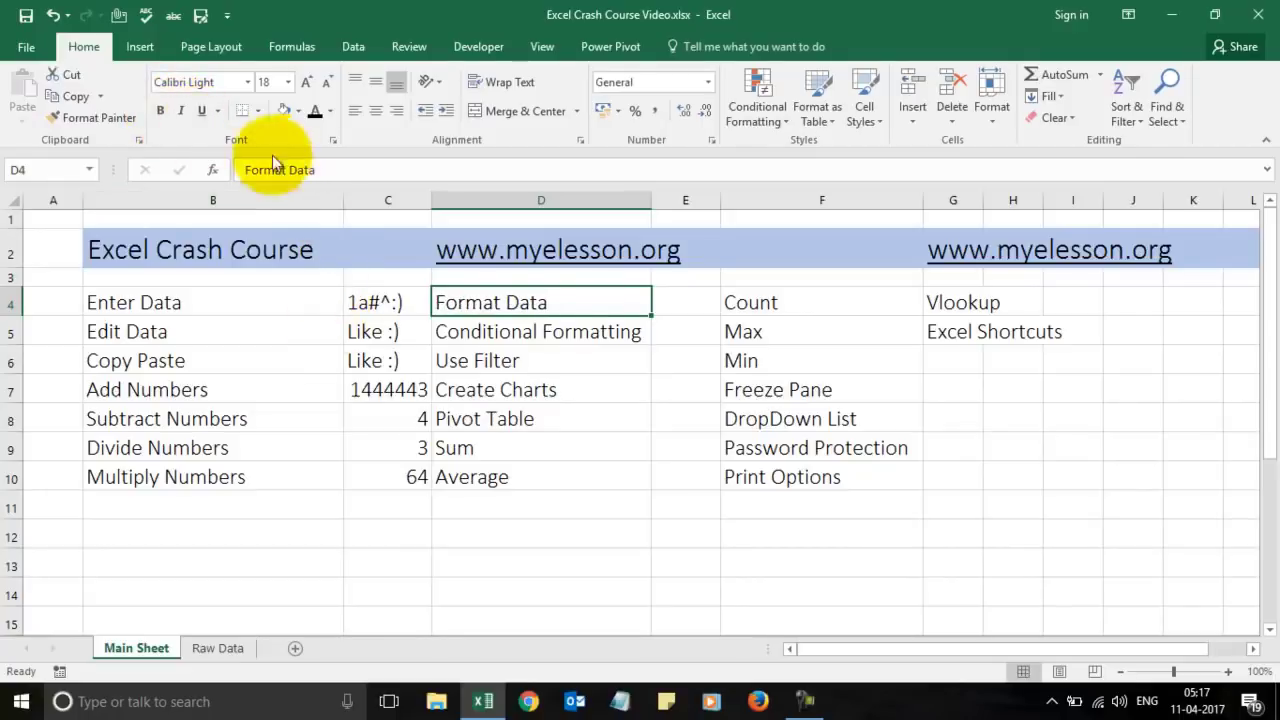
Fill cell D4 with yellow and remove the fill again, and preview font colours for its text without applying one.
left_click(283, 114)
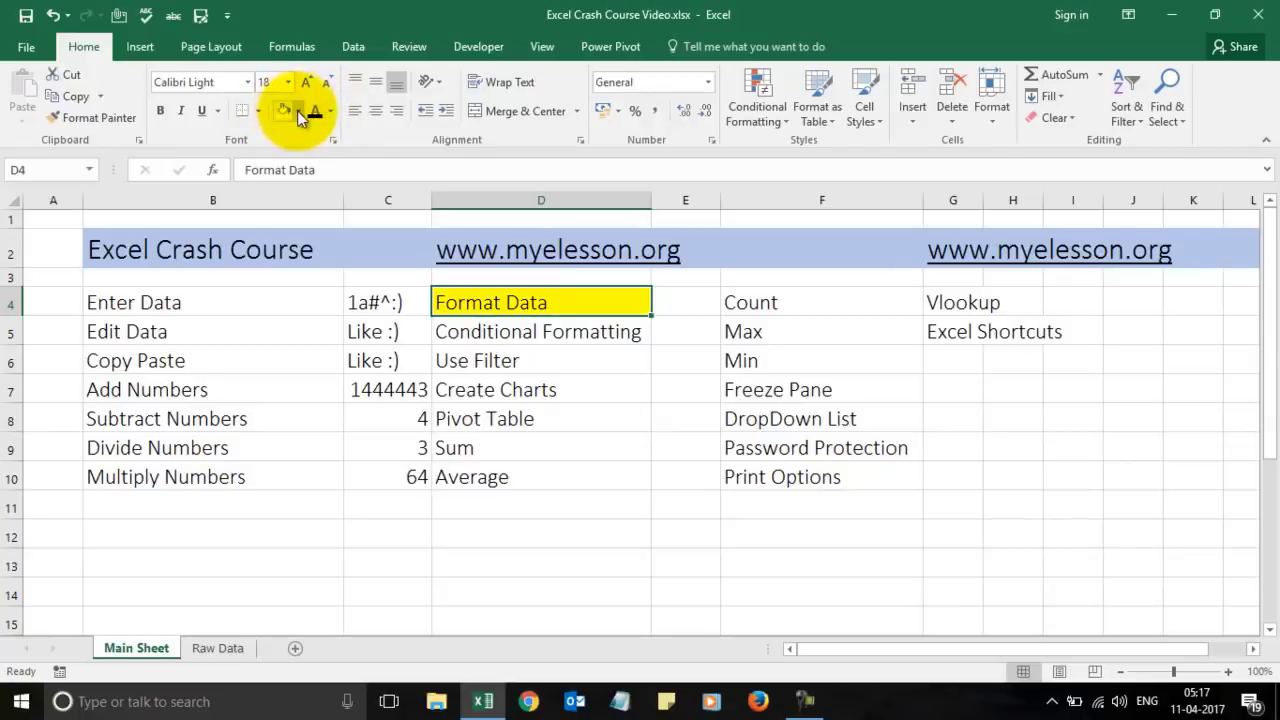
left_click(297, 110)
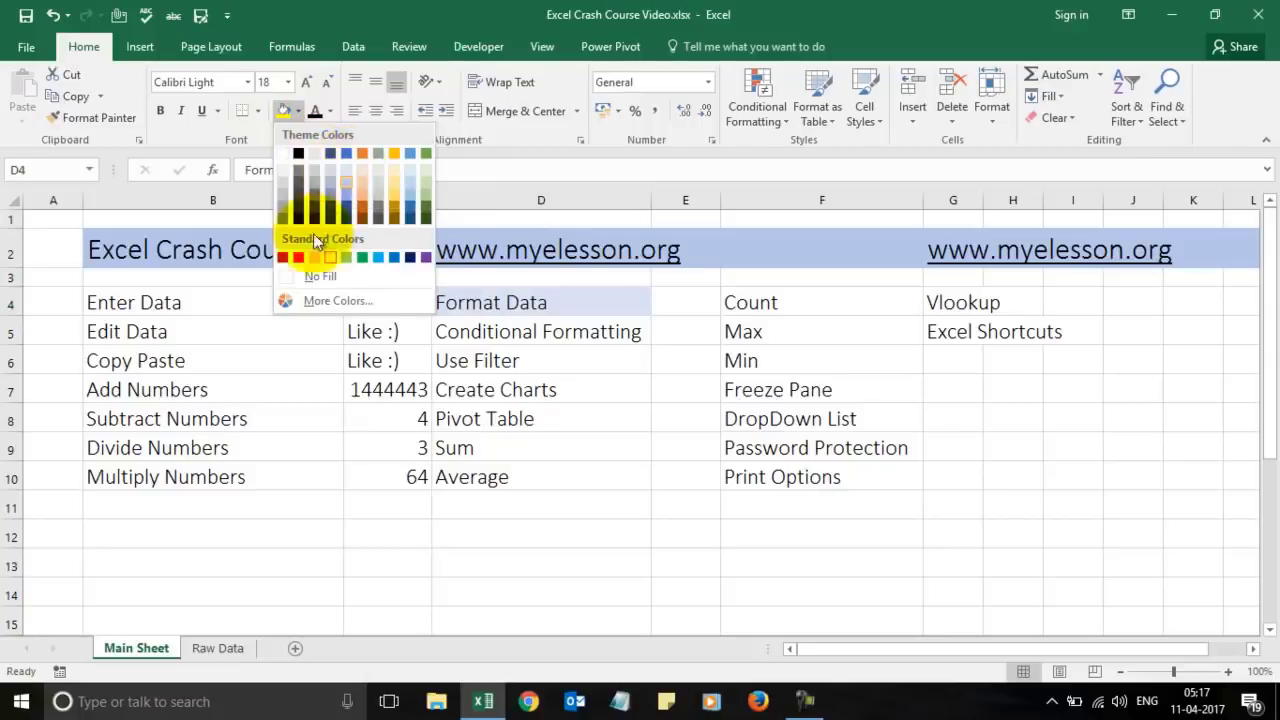
left_click(318, 276)
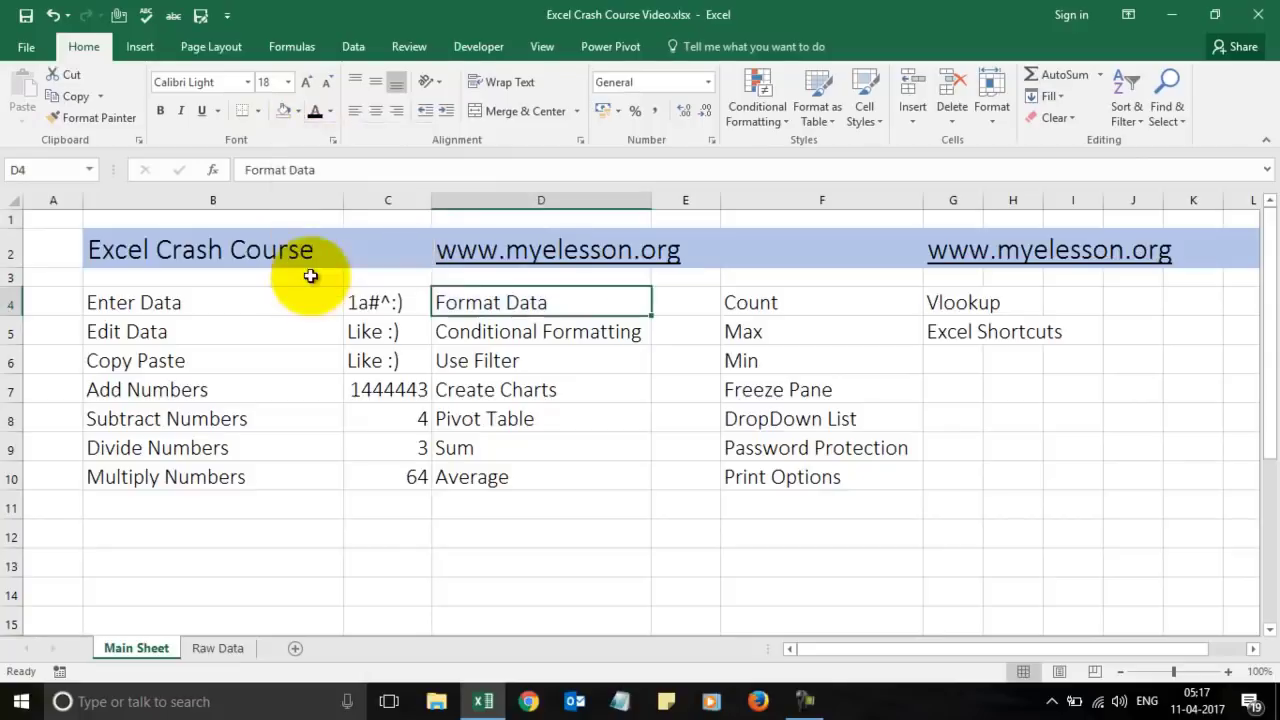
left_click(330, 111)
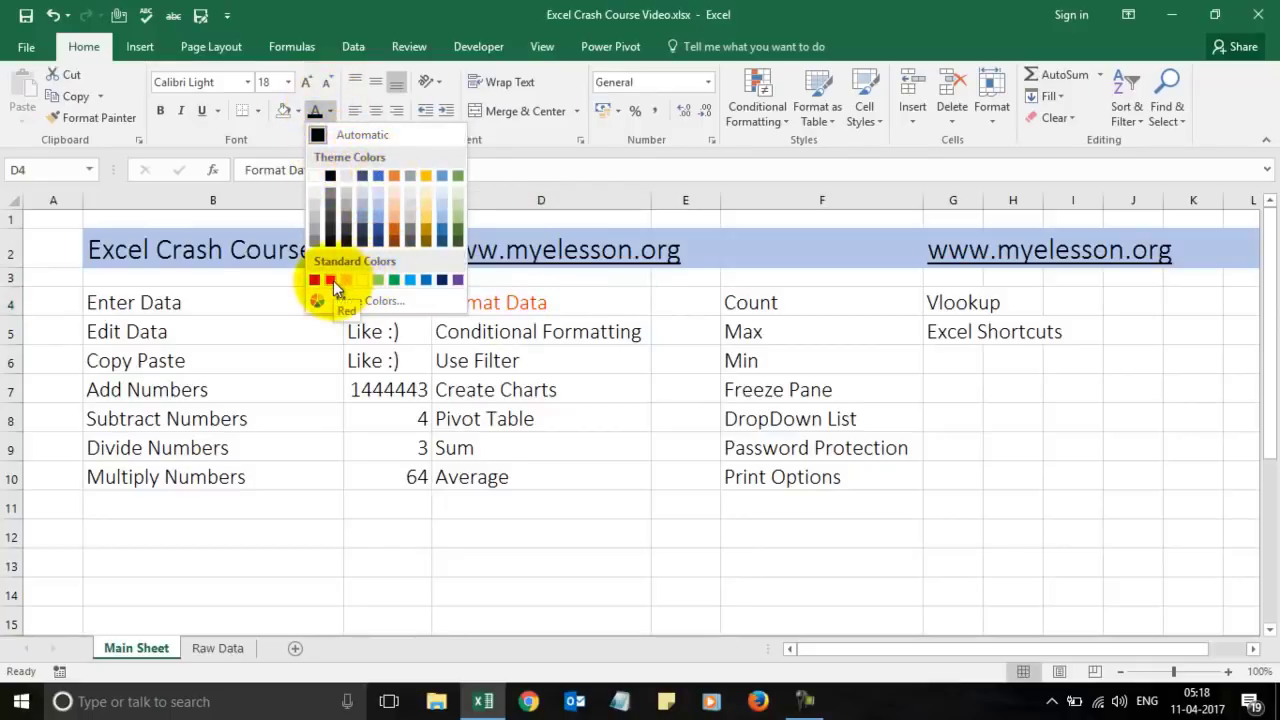
key("Escape")
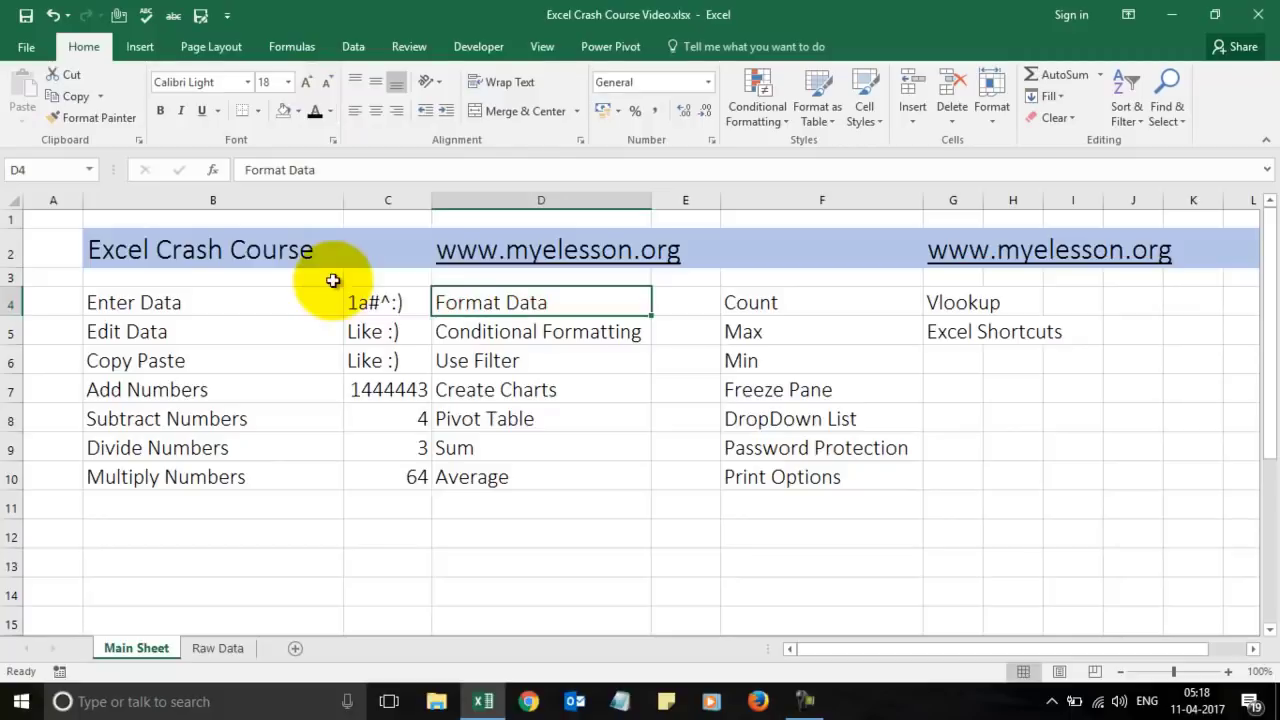
Try centre alignment, right alignment and vertical text on cell D4, and undo all three changes.
left_click(377, 112)
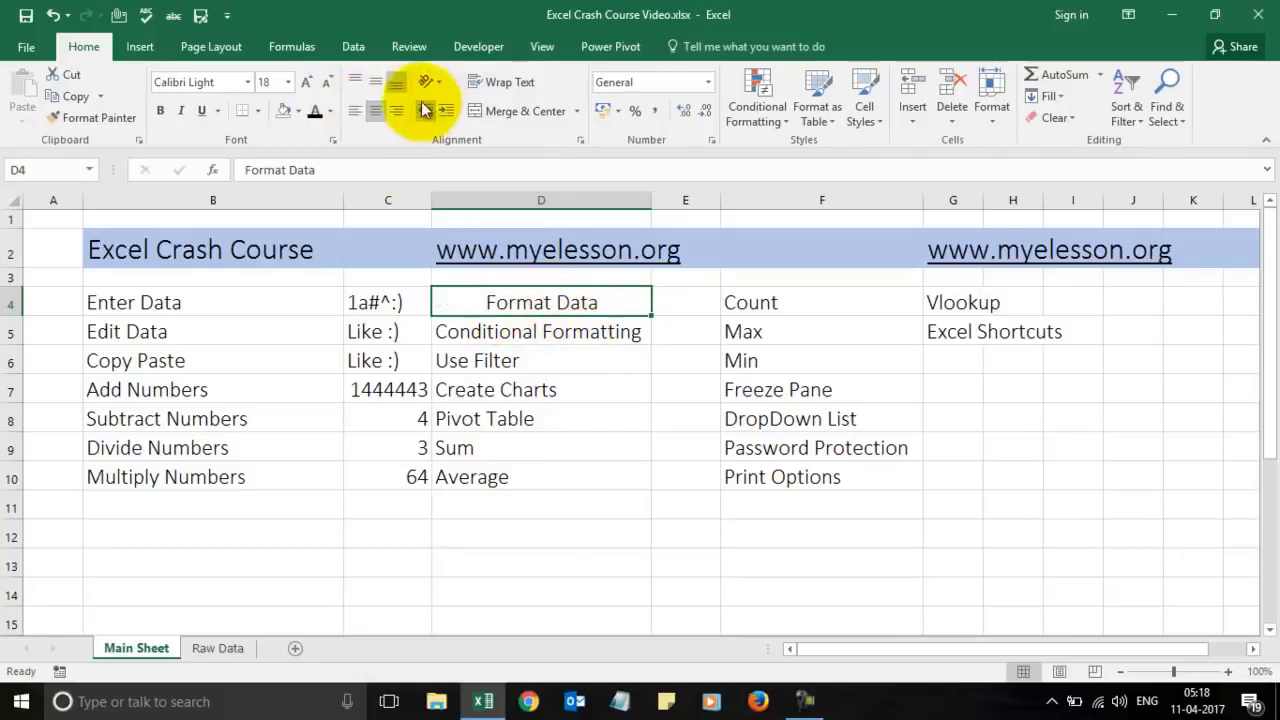
left_click(396, 107)
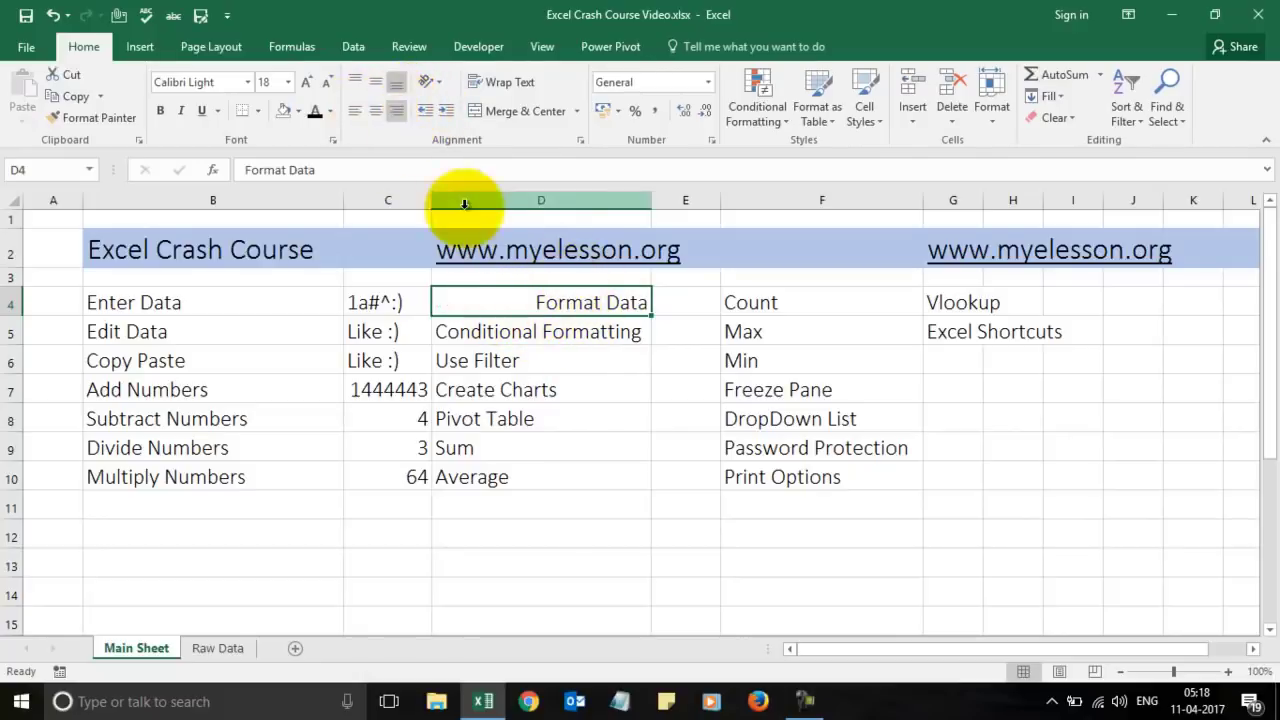
left_click(440, 85)
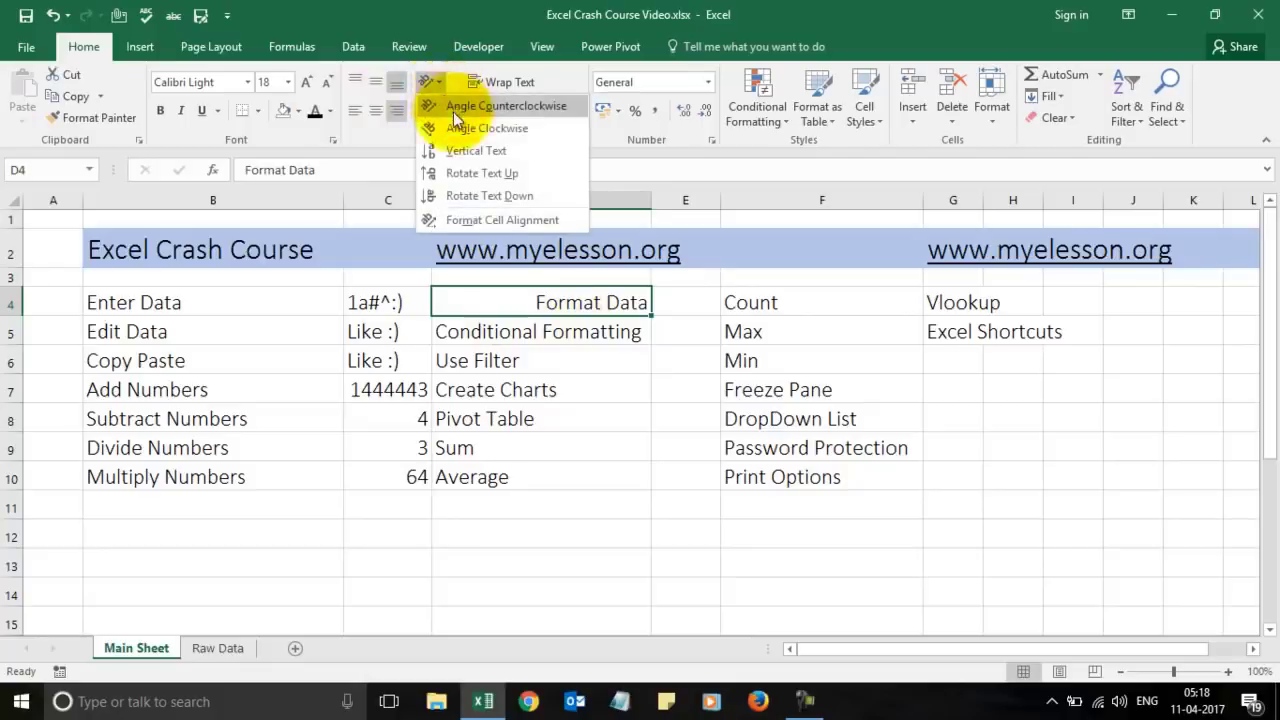
left_click(446, 150)
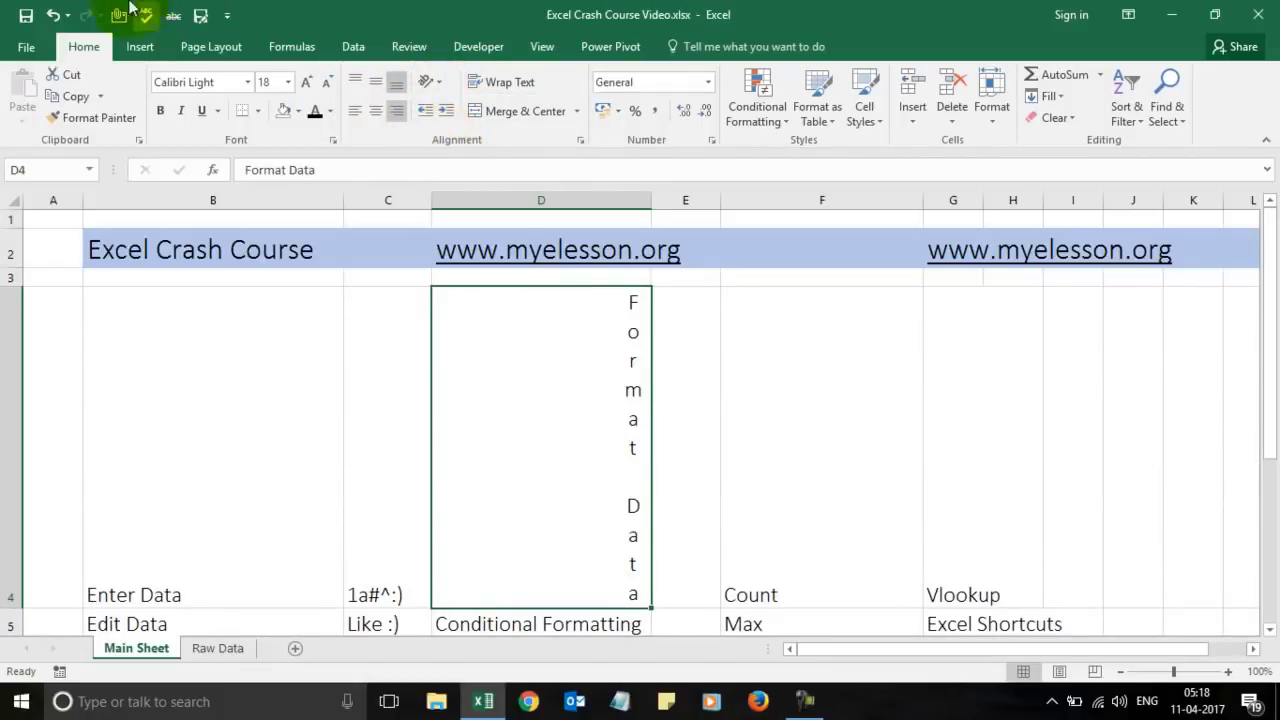
left_click(53, 16)
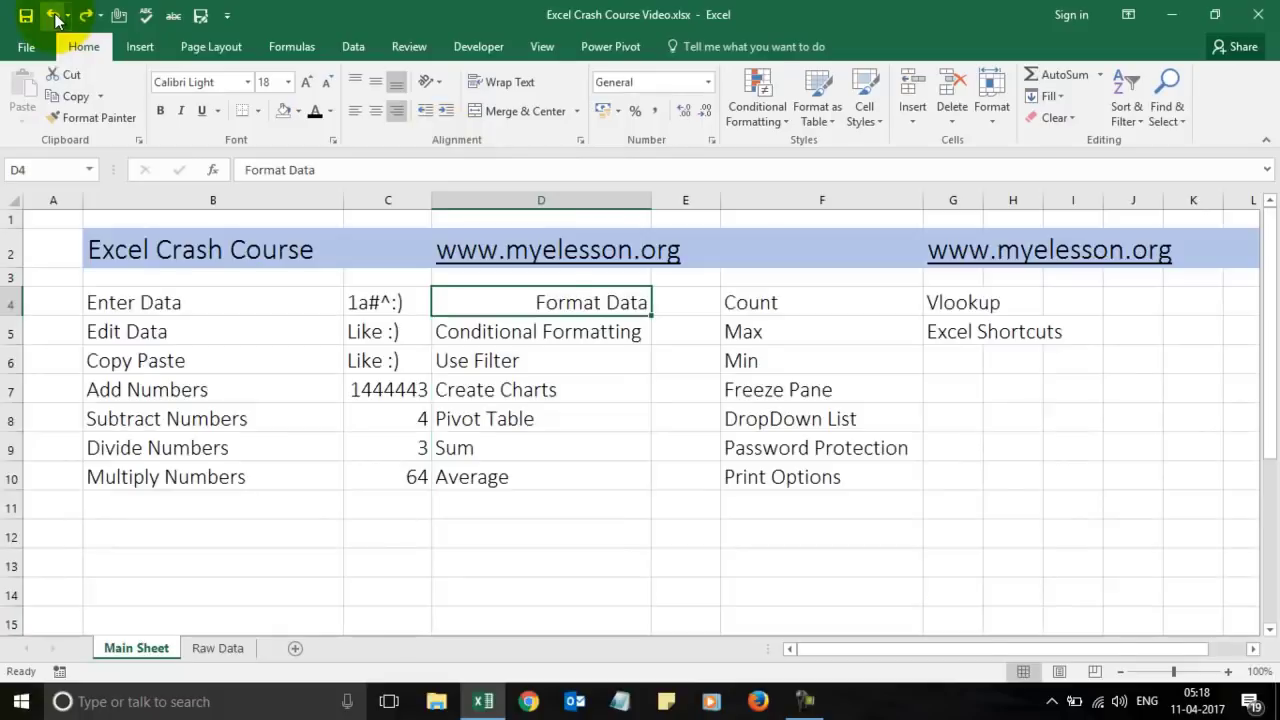
left_click(53, 16)
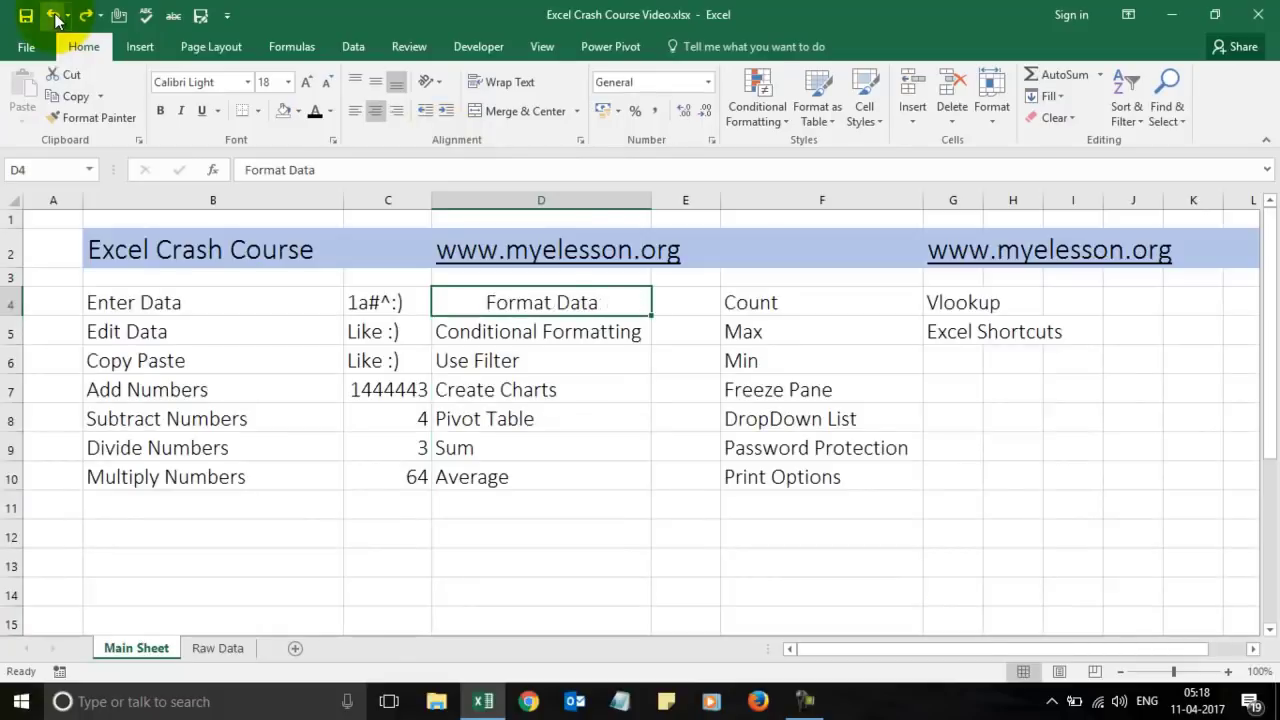
left_click(54, 16)
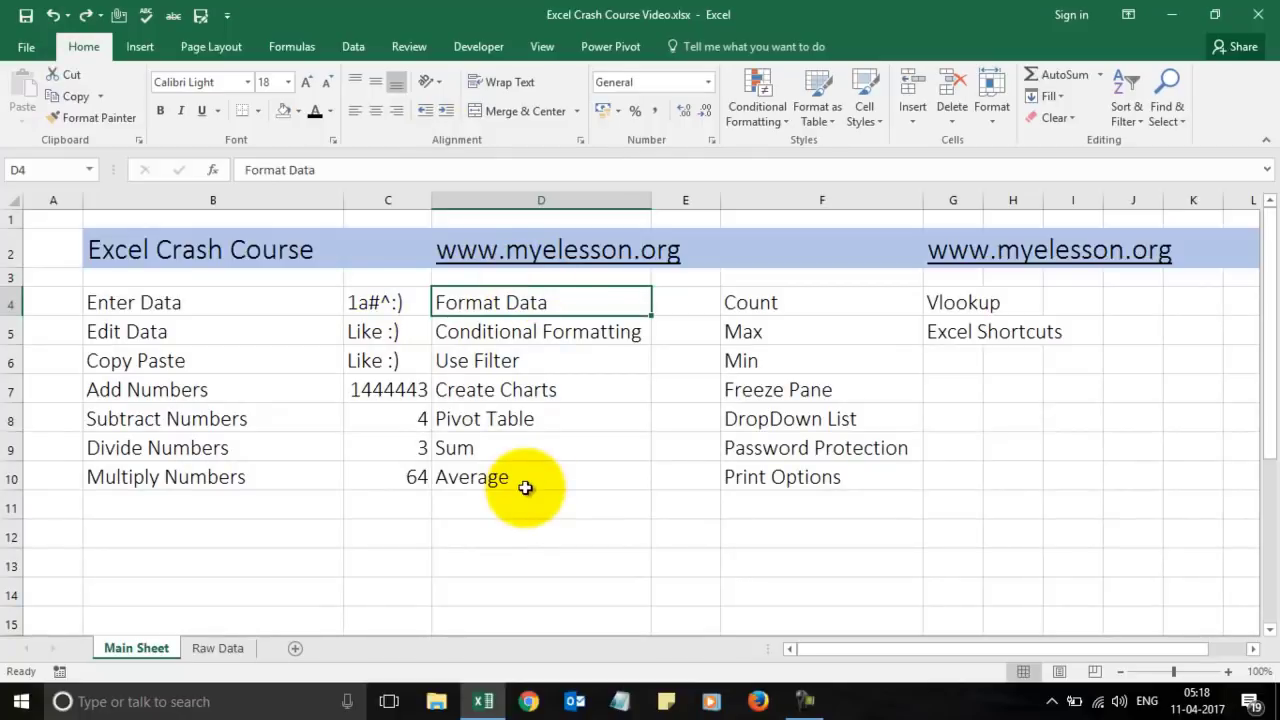
Preview the available cell styles on the Format Data cell.
left_click(878, 118)
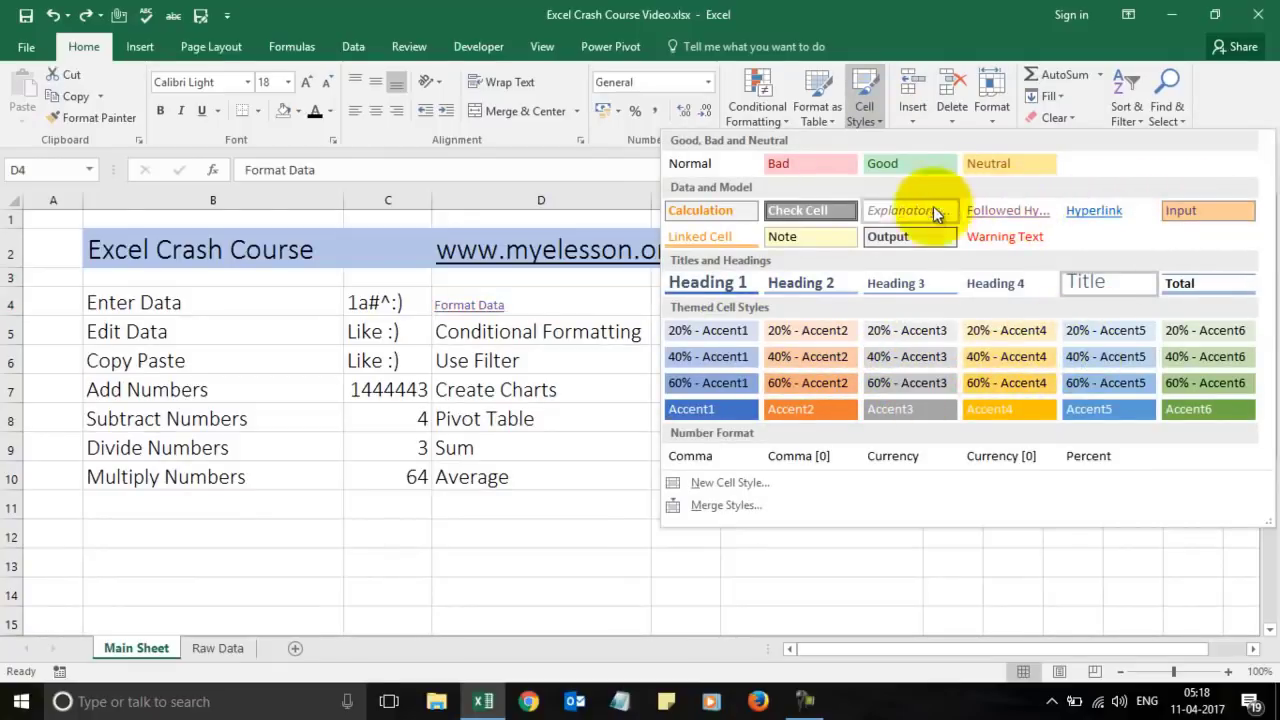
left_click(718, 166)
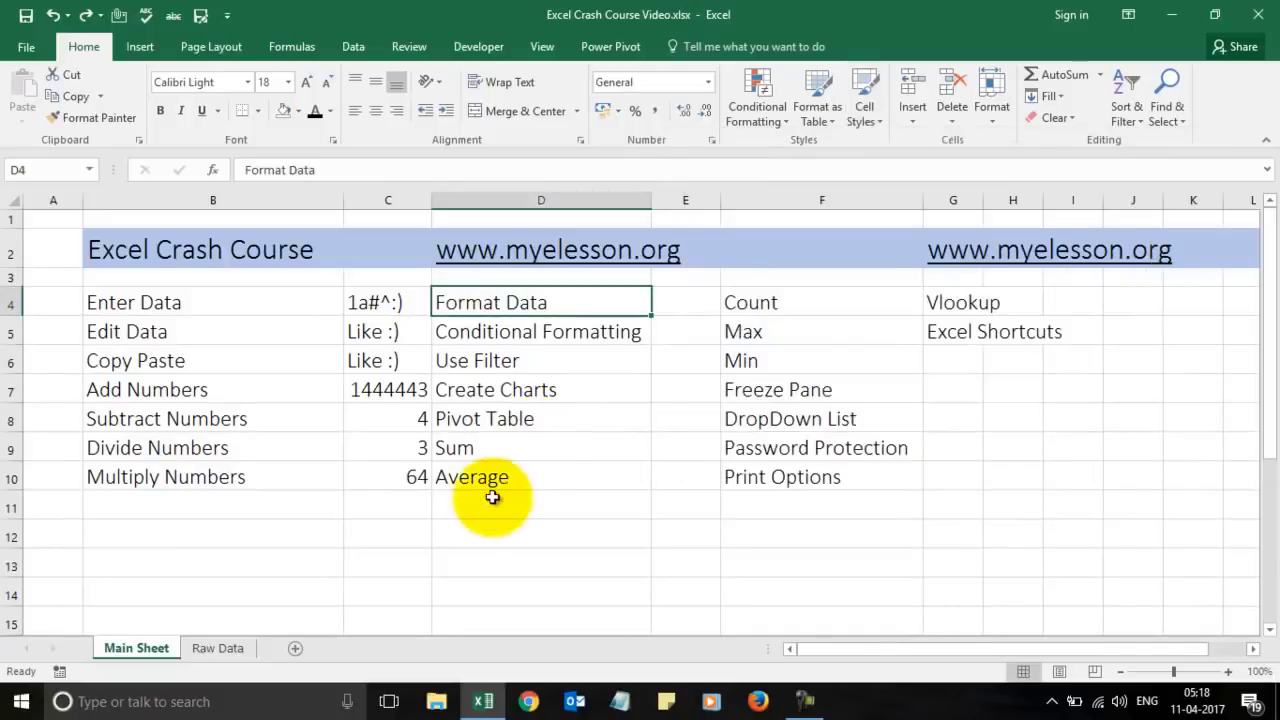
Switch to the Raw Data sheet and clear the selection of the whole sales table.
left_click(605, 336)
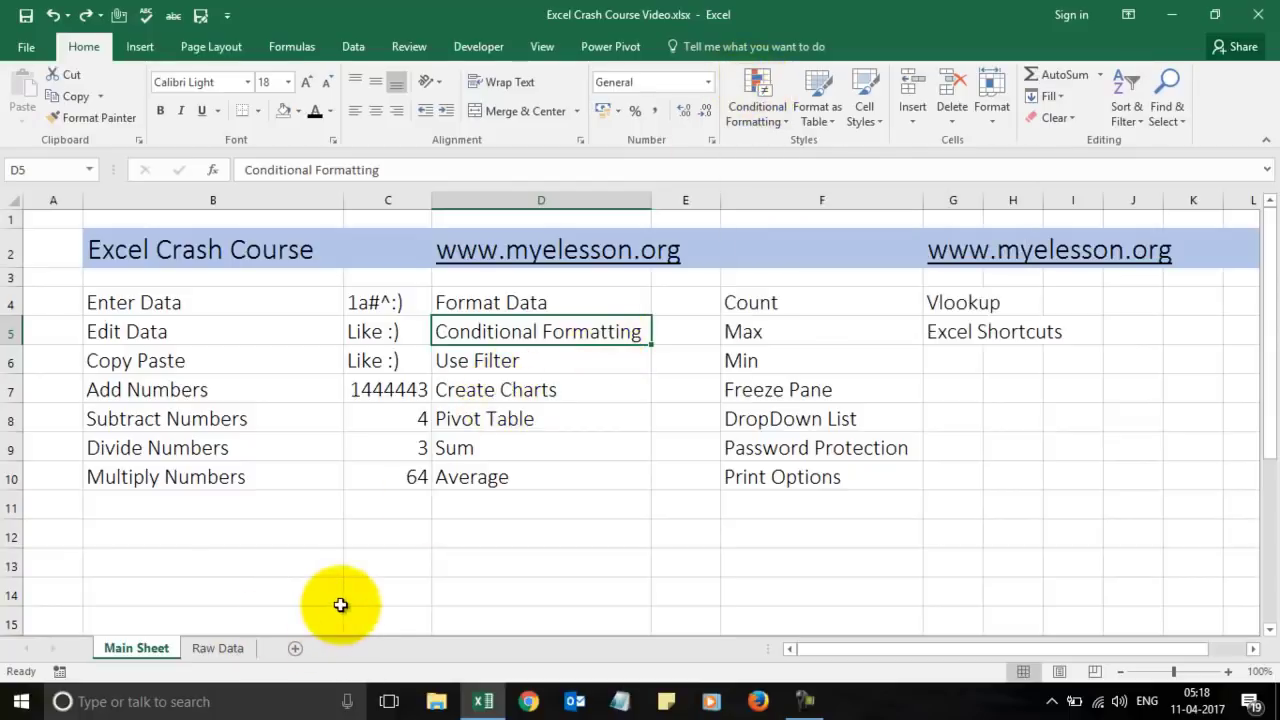
left_click(219, 650)
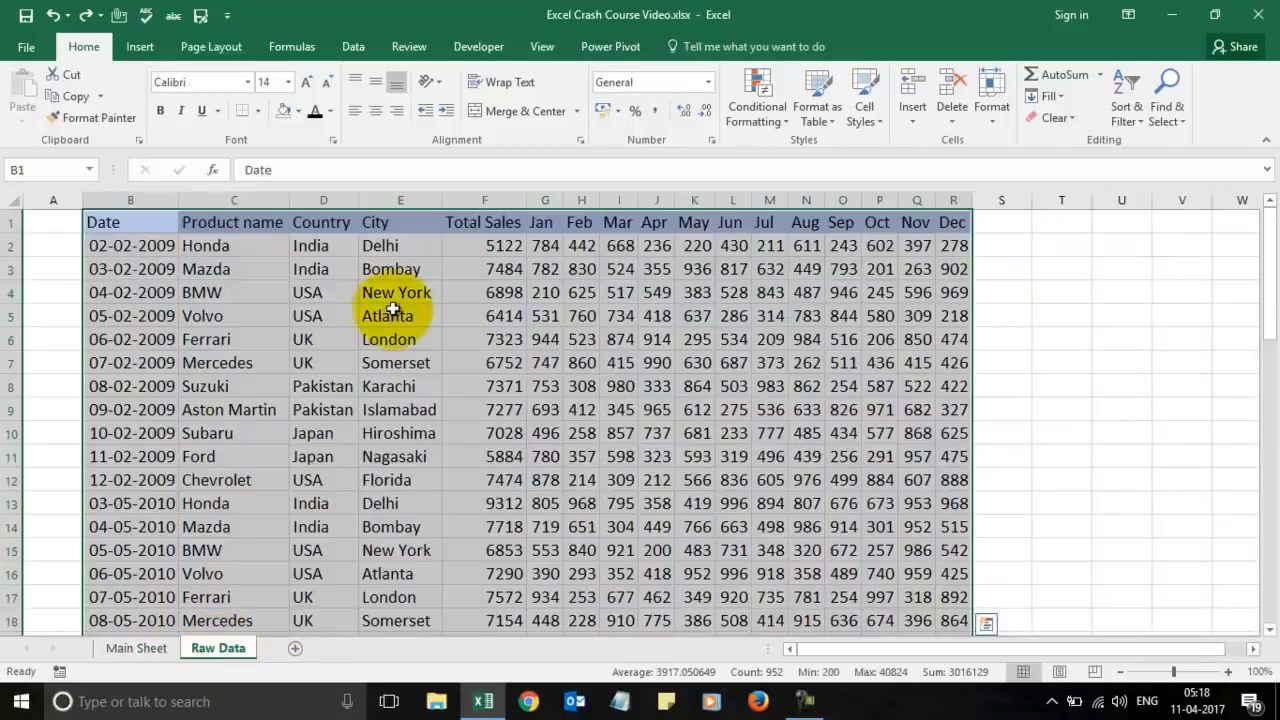
left_click(668, 252)
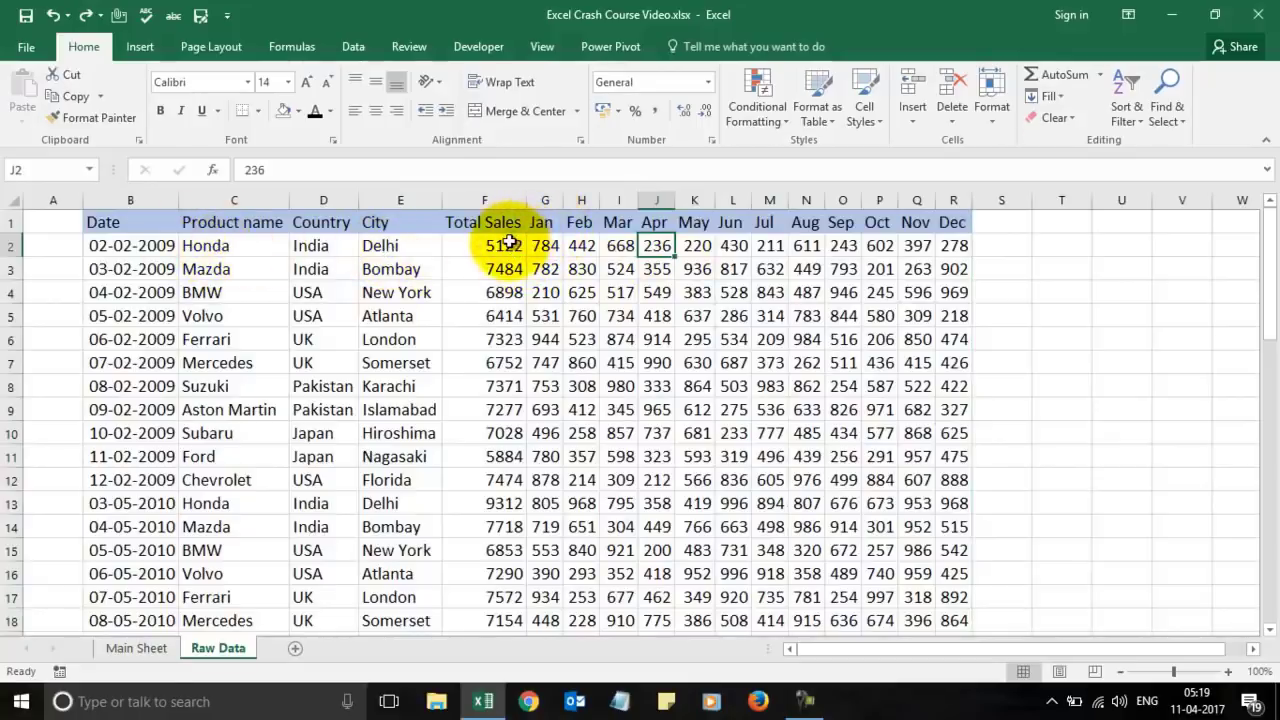
Highlight the top 3 Total Sales values in F2:F56 using a Top 10 Items rule with Green Fill with Dark Green Text.
left_click(510, 243)
key("shift+Right")
key("shift+Right")
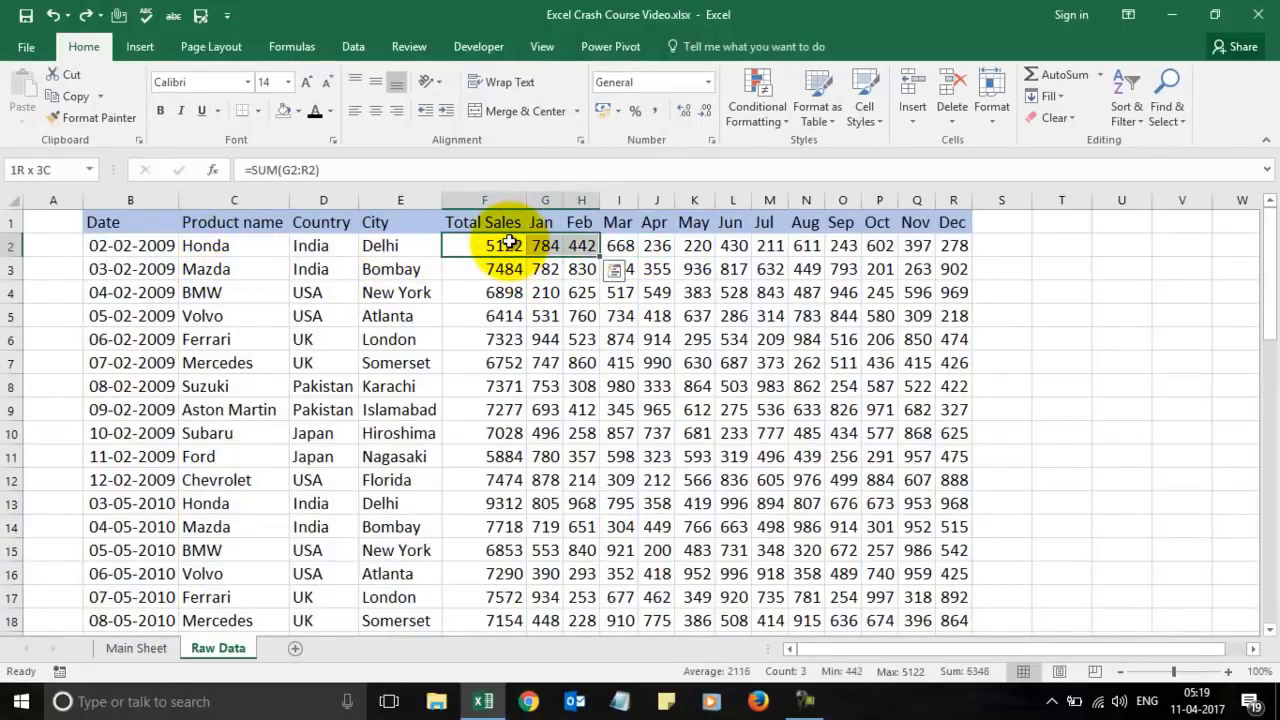
key("shift+Left")
key("shift+Down")
key("shift+Down")
key("shift+Left")
key("shift+Down")
key("shift+Down")
key("shift+Down")
key("shift+Down")
key("shift+Down")
key("shift+Down")
key("shift+Down")
key("shift+Down")
key("shift+Down")
key("shift+Down")
key("shift+Down")
key("shift+Down")
key("shift+Down")
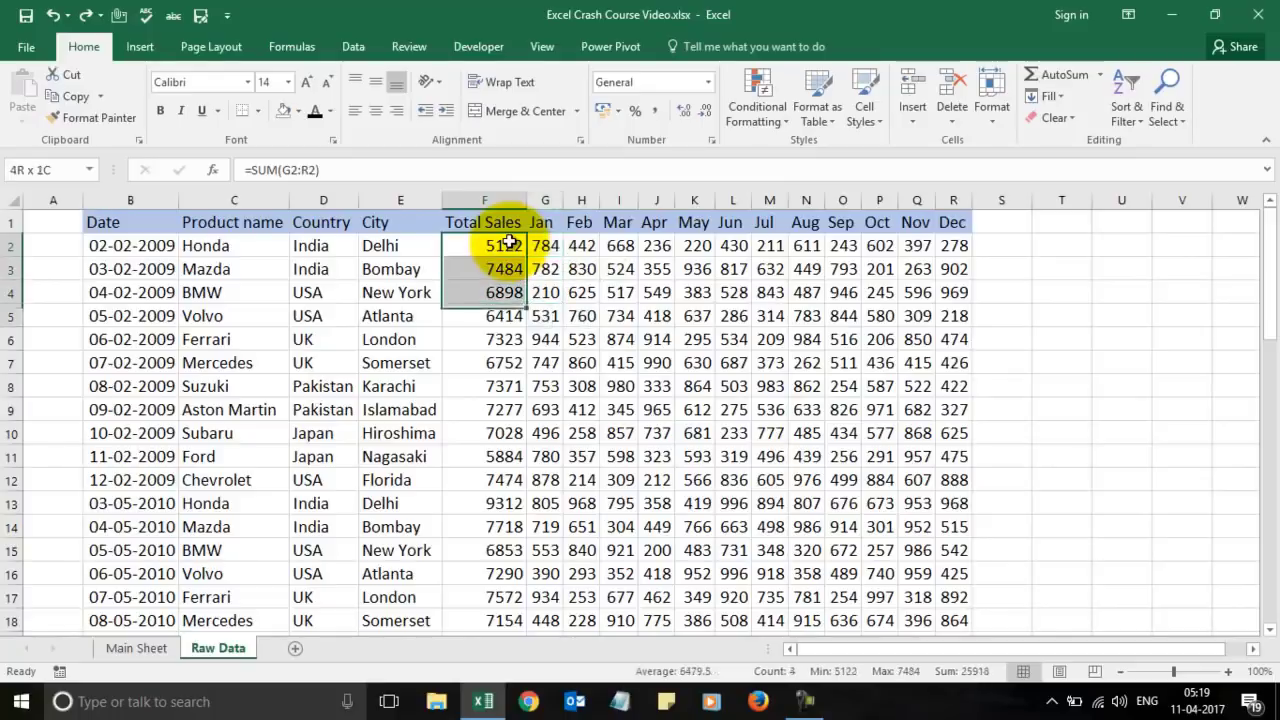
key("shift+Down")
key("shift+Down")
key("shift+Down")
key("shift+Down")
key("shift+Down")
key("shift+Down")
key("shift+Down")
key("shift+Down")
key("shift+Down")
key("shift+Down")
key("shift+Down")
key("shift+Down")
key("shift+Down")
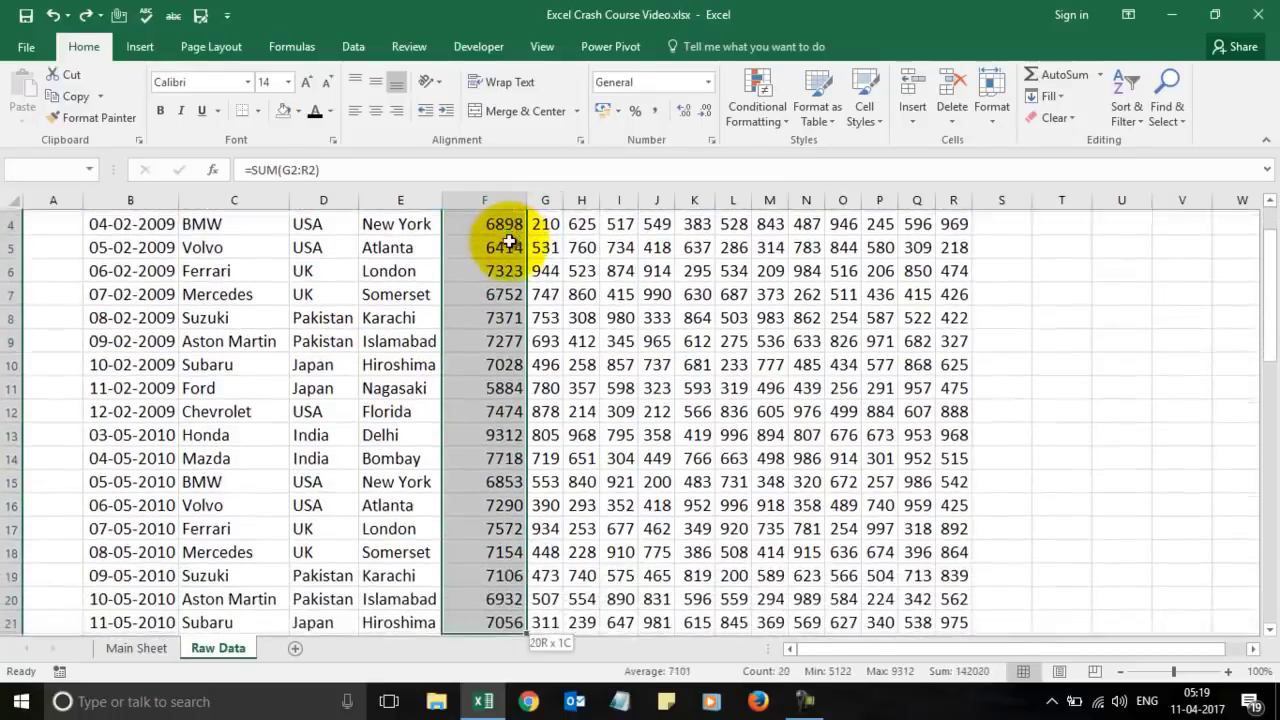
key("shift+Down")
key("shift+Down")
key("shift+Down")
key("shift+Down")
key("shift+Down")
key("shift+Down")
key("shift+Down")
key("shift+Down")
key("shift+Down")
key("shift+Down")
key("shift+Down")
key("shift+Down")
key("shift+Down")
key("shift+Down")
key("shift+Down")
key("shift+Down")
key("shift+Down")
key("shift+Down")
key("shift+Down")
key("shift+Down")
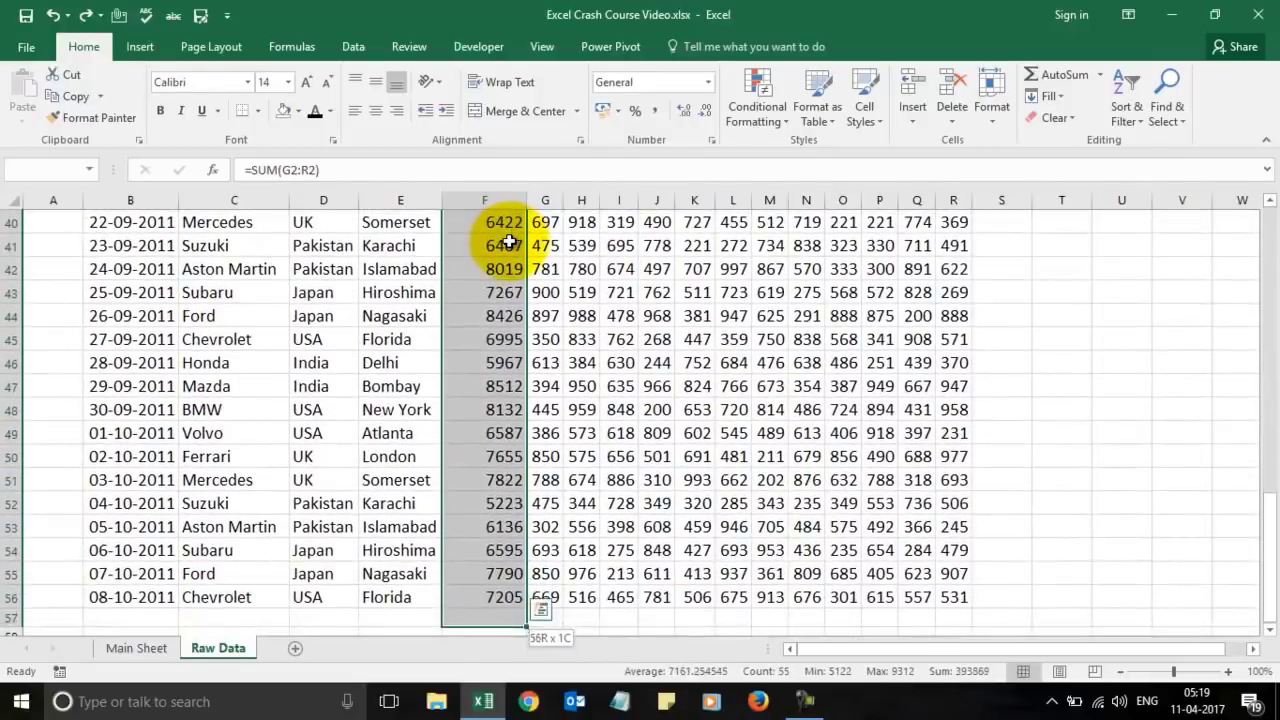
left_click(755, 110)
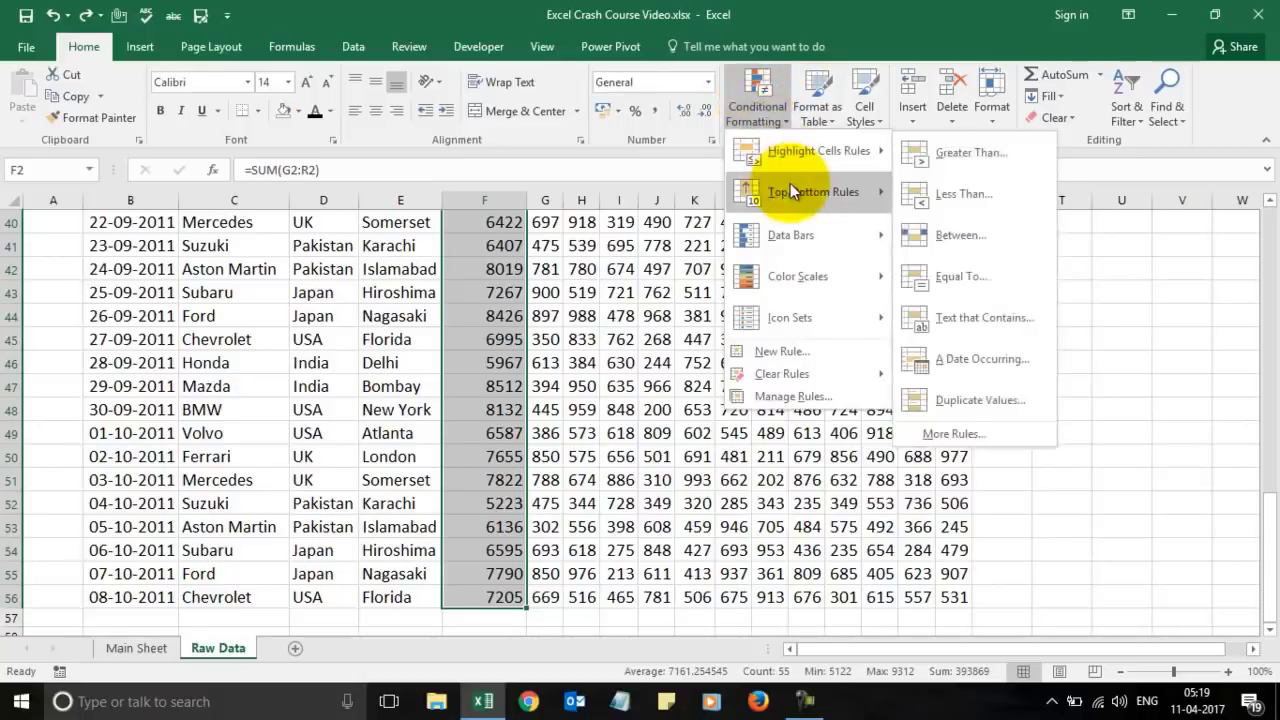
mouse_move(790, 190)
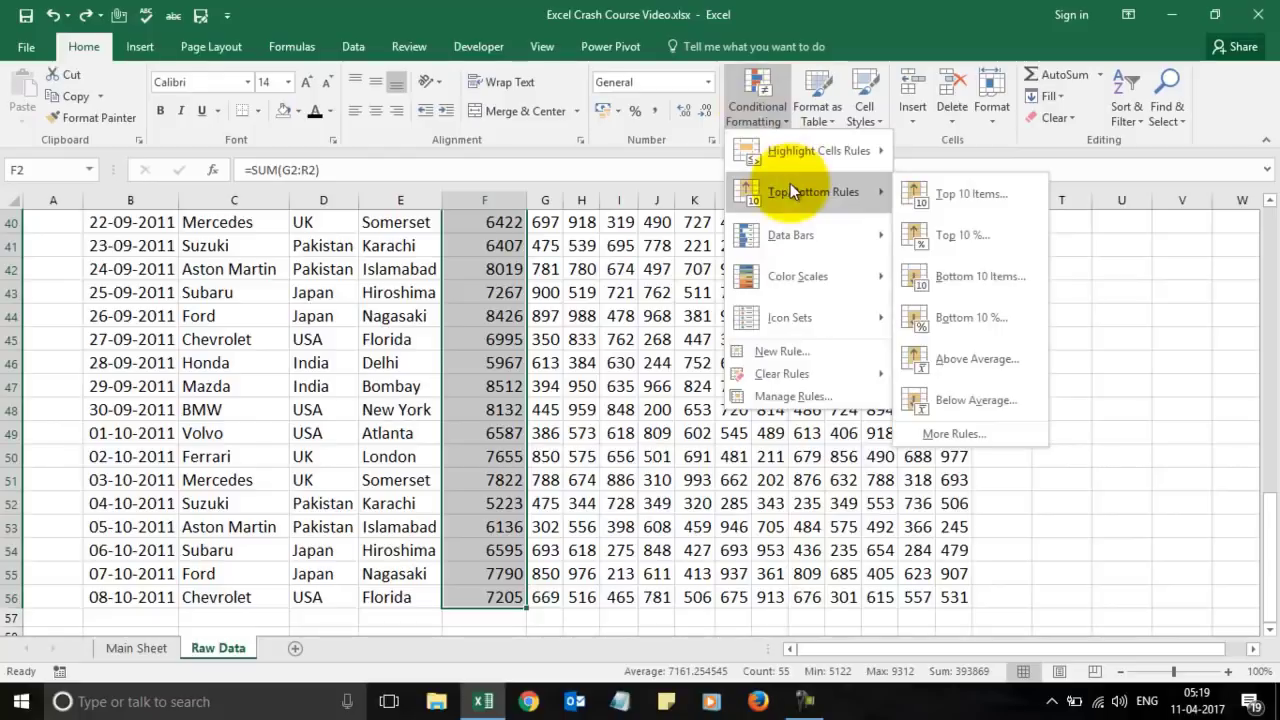
left_click(959, 192)
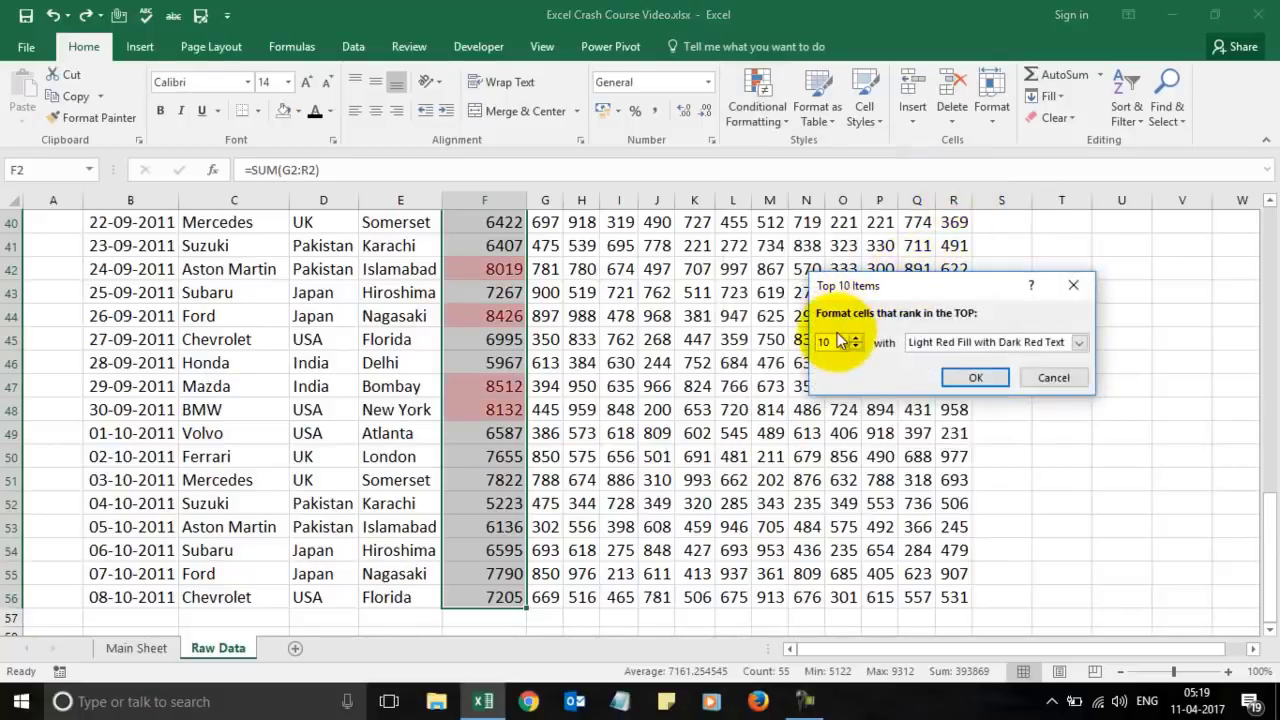
type("3")
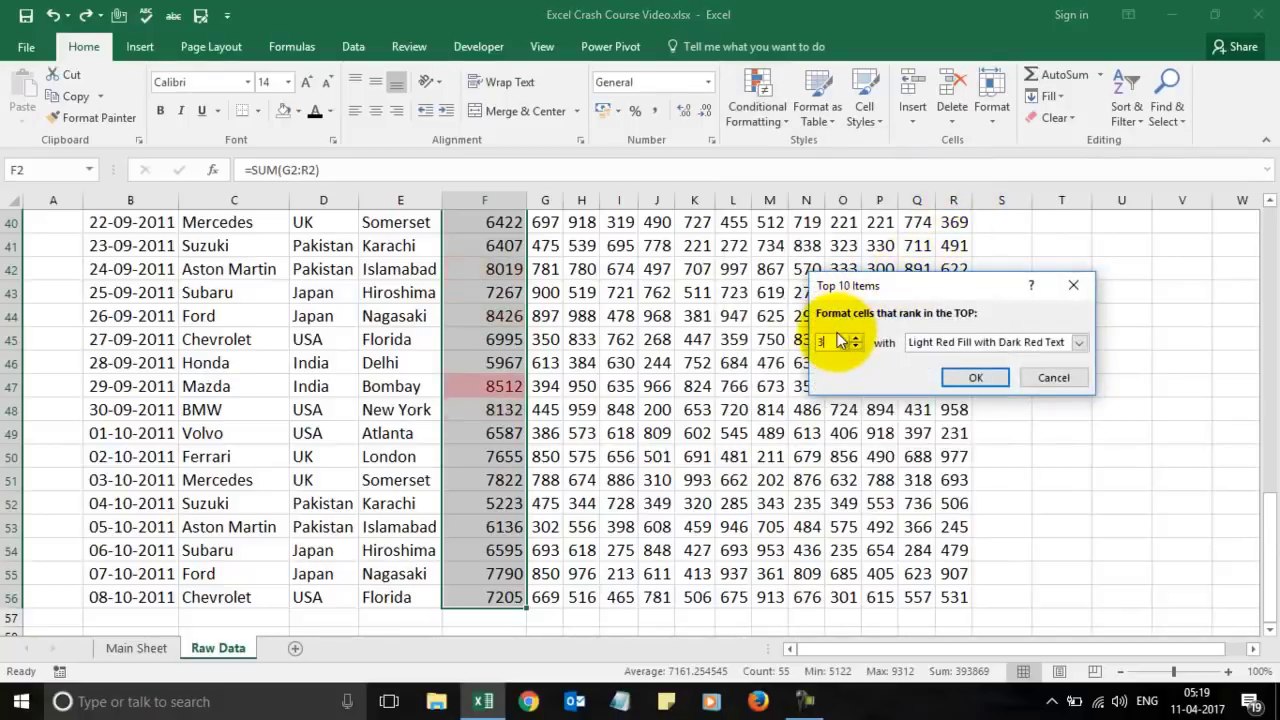
left_click(1078, 342)
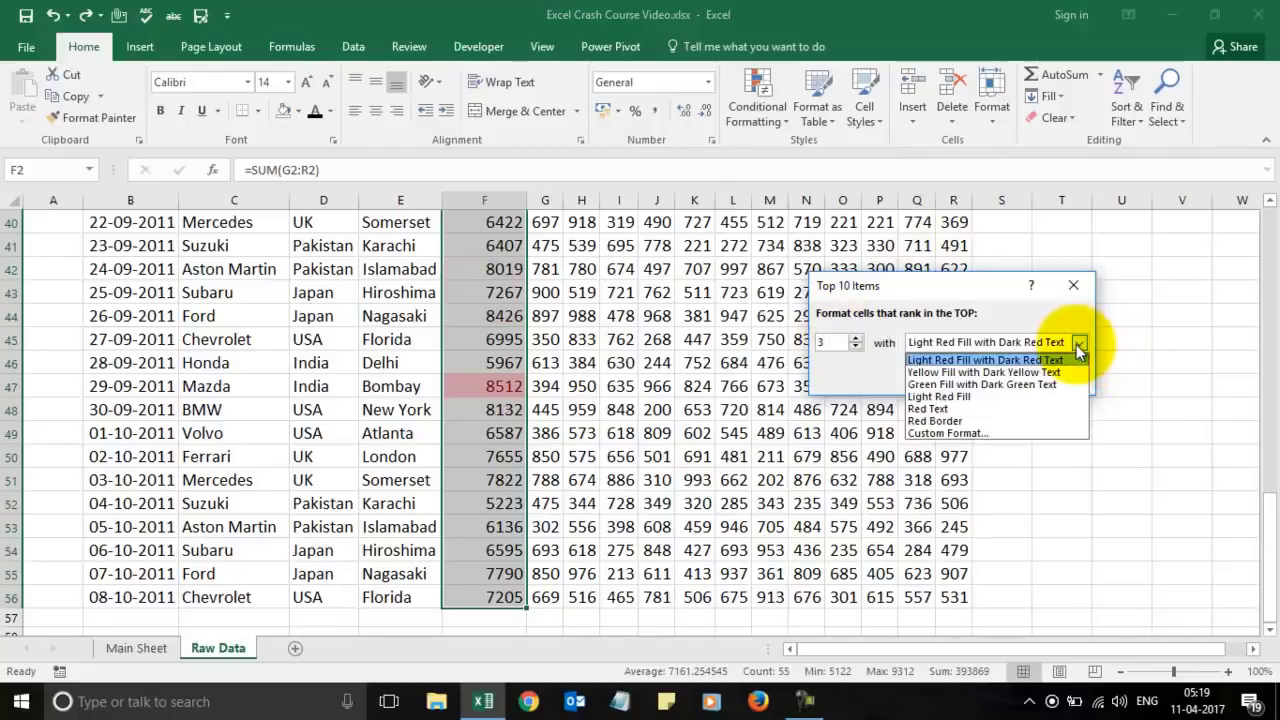
left_click(1001, 384)
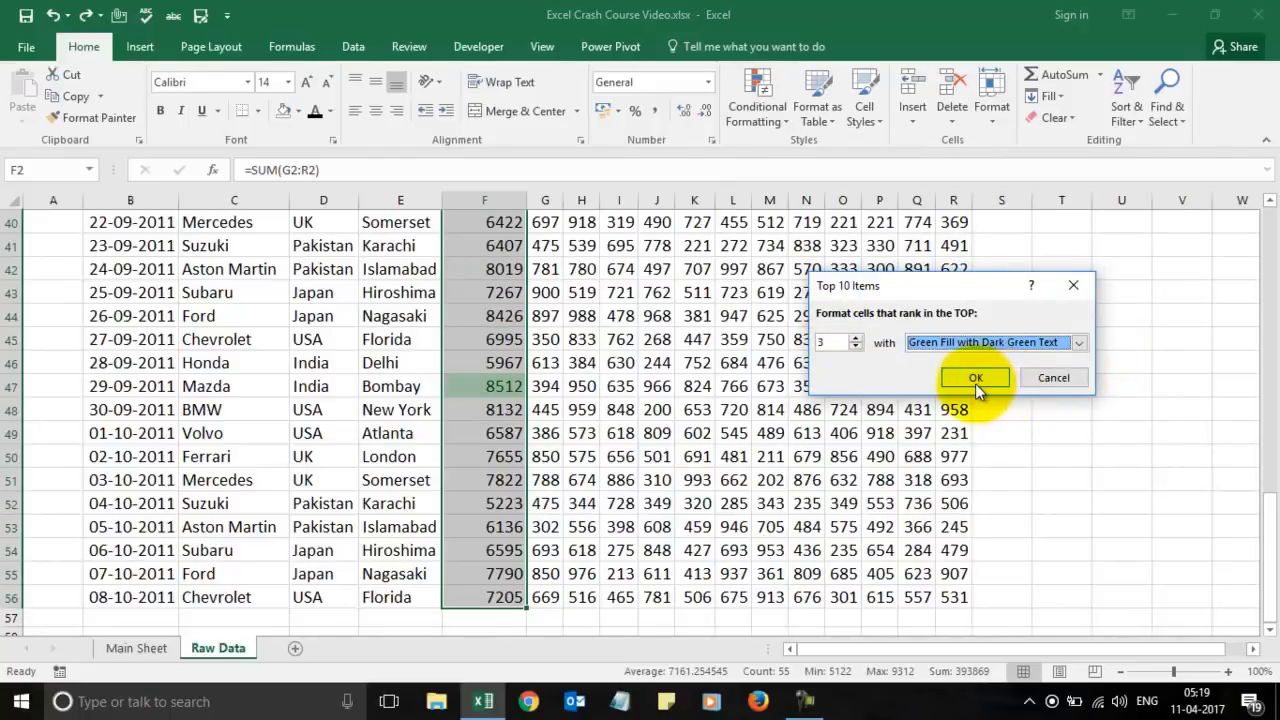
left_click(975, 384)
Look through the Total Sales column from the header down to row 53 and back to examine the highlighted cells.
key("Up")
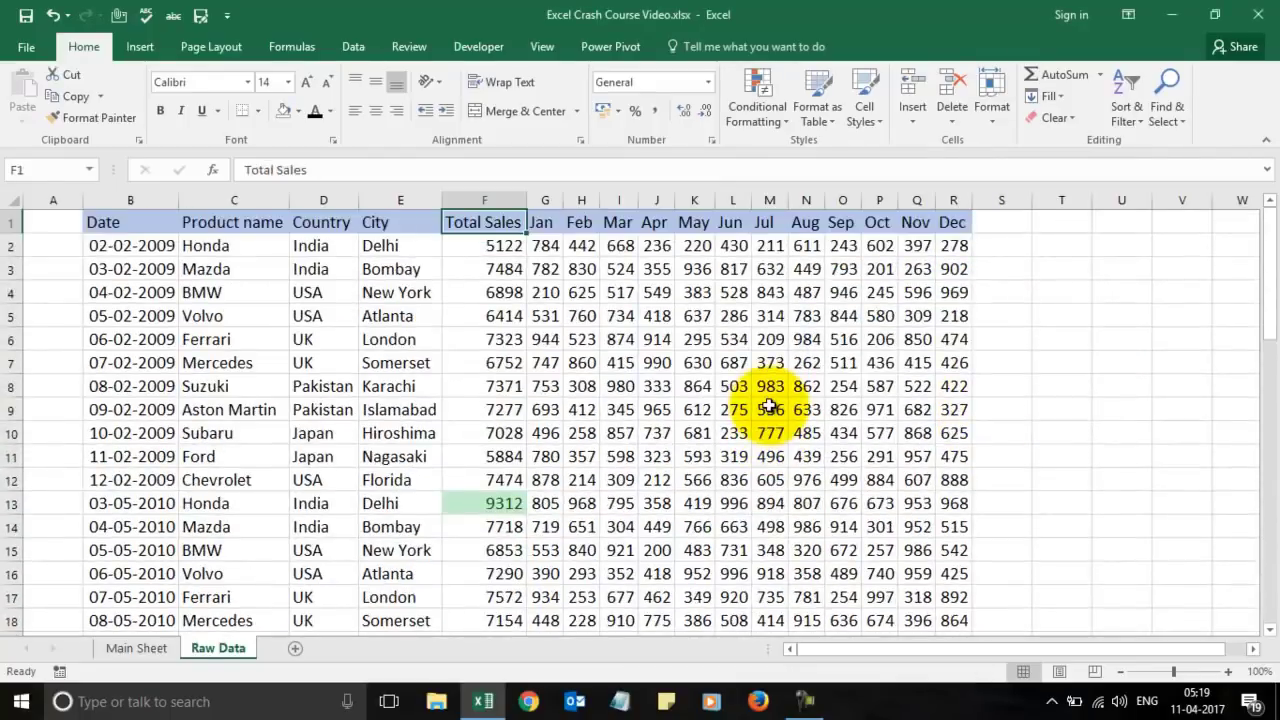
key("Down")
key("Down")
key("Down")
key("Down")
key("Down")
key("Down")
key("Down")
key("Down")
key("Down")
key("Down")
key("Down")
key("Down")
key("Down")
key("Down")
key("Down")
key("Down")
key("Down")
key("Down")
key("Down")
key("Down")
key("Down")
key("Down")
key("Down")
key("Down")
key("Down")
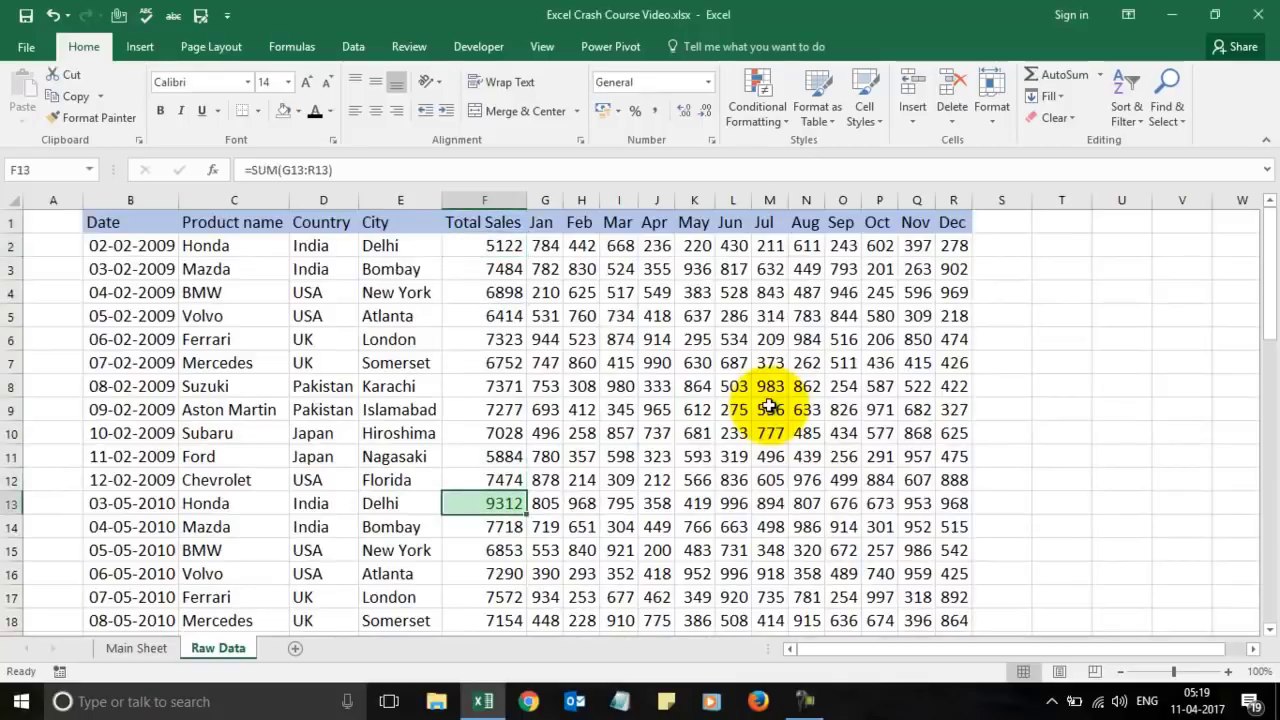
key("Down")
key("Down")
key("Down")
key("Down")
key("Down")
key("Down")
key("Down")
key("Down")
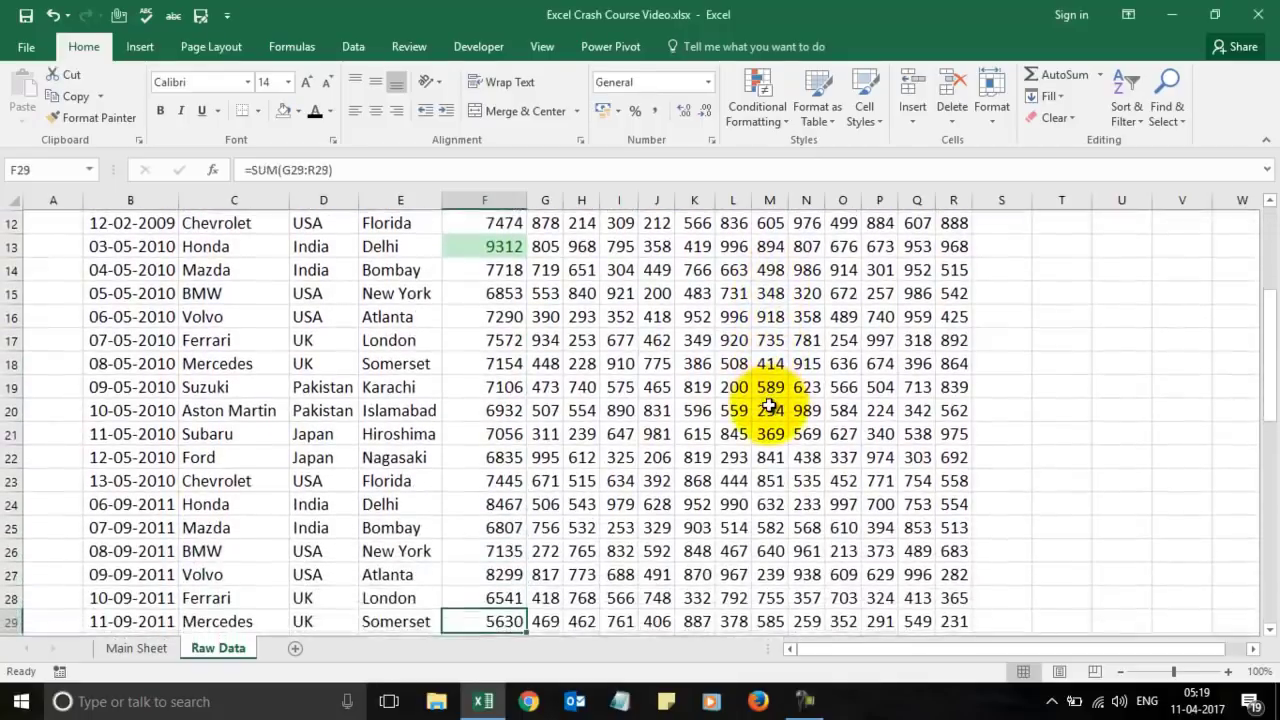
key("Up")
key("Up")
key("Up")
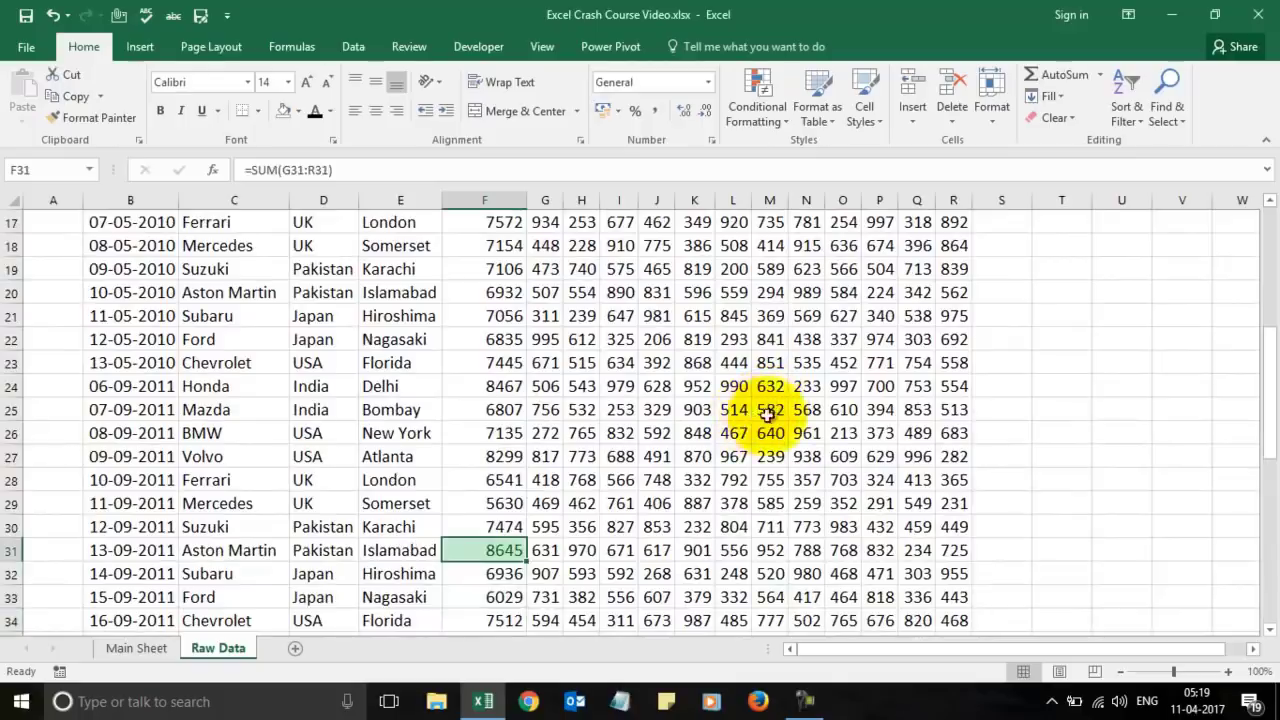
key("Down")
key("Down")
key("Down")
key("Down")
key("Down")
key("Down")
key("Down")
key("Down")
key("Down")
key("Down")
key("Down")
key("Down")
key("Down")
key("Down")
key("Down")
key("Down")
key("Down")
key("Down")
key("Down")
key("Down")
key("Down")
key("Down")
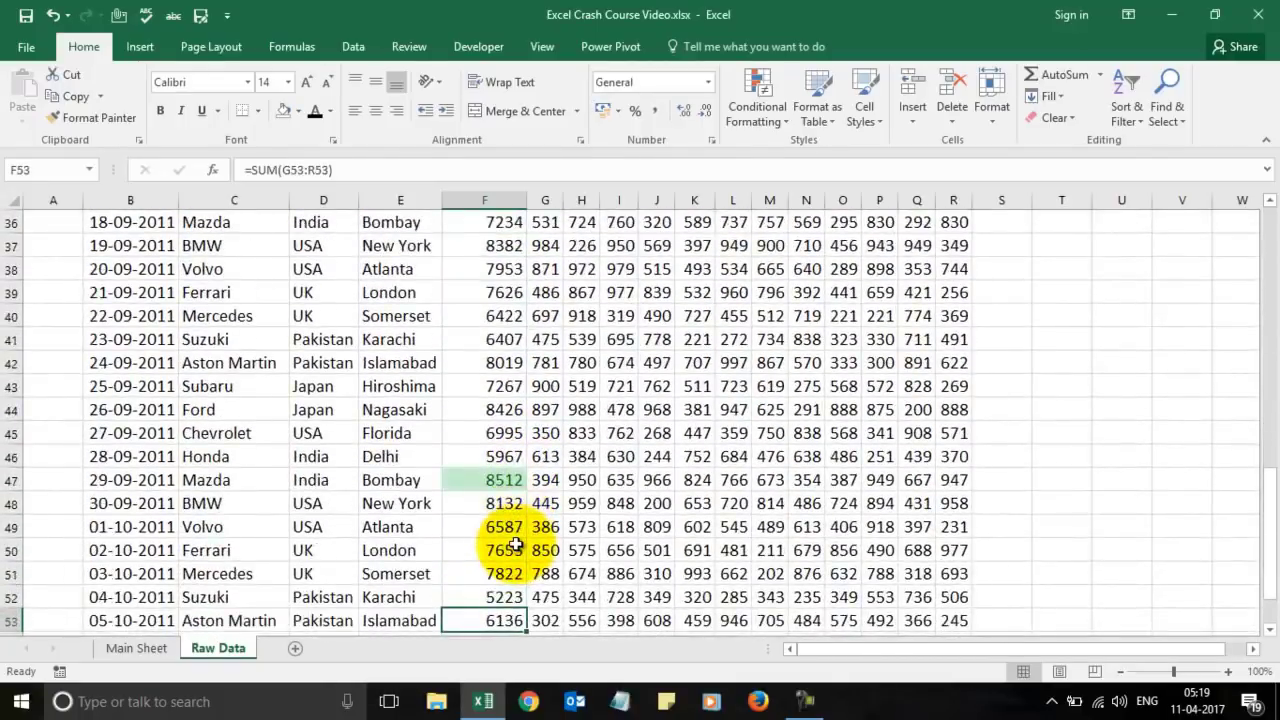
left_click(505, 484)
key("Up")
key("Up")
key("Up")
key("Up")
key("Up")
key("Up")
key("Up")
key("Up")
key("Up")
key("Up")
key("Up")
key("Up")
key("Up")
key("Up")
key("Up")
key("Up")
key("Up")
key("Up")
key("Up")
key("Up")
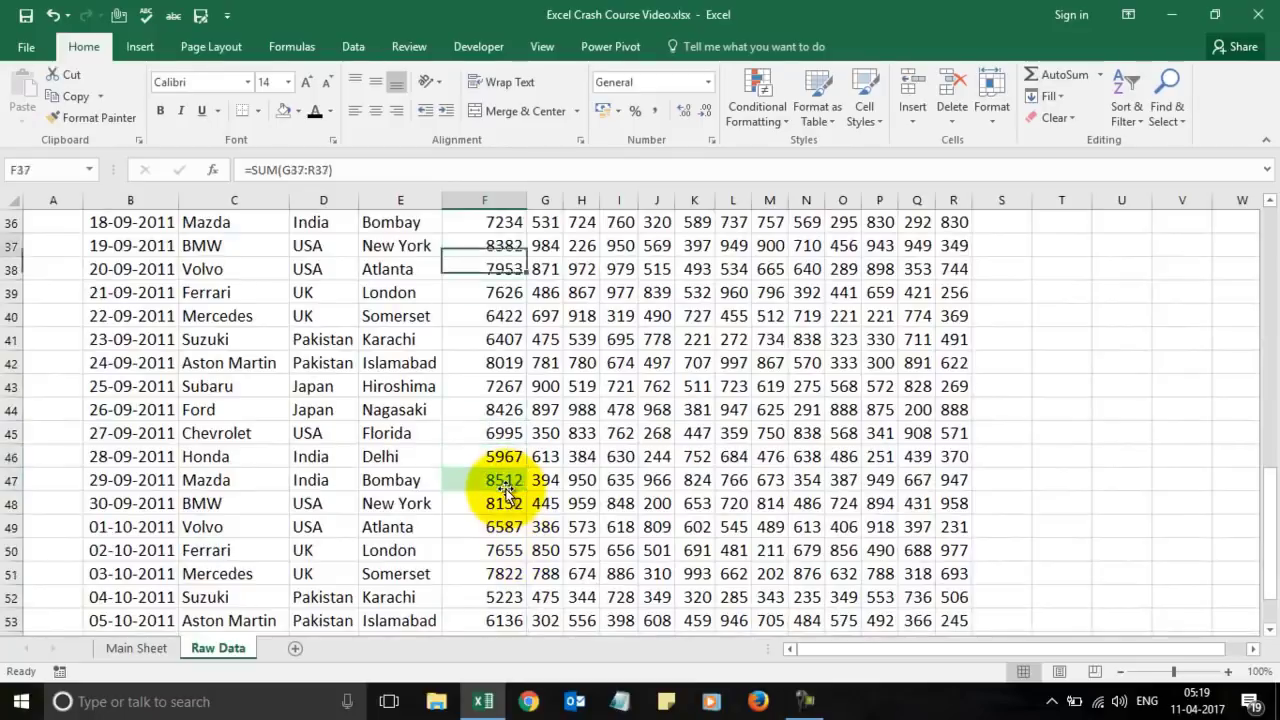
key("Up")
key("Up")
key("Up")
key("Up")
key("Up")
key("Up")
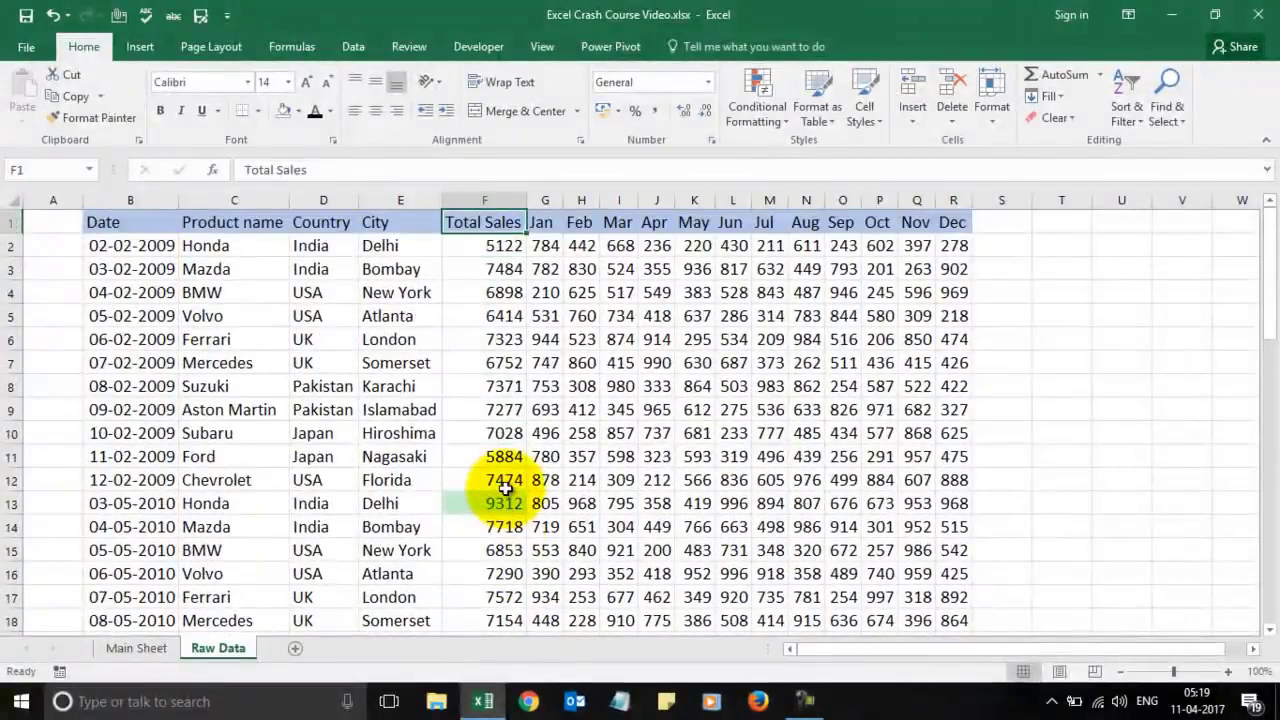
key("Down")
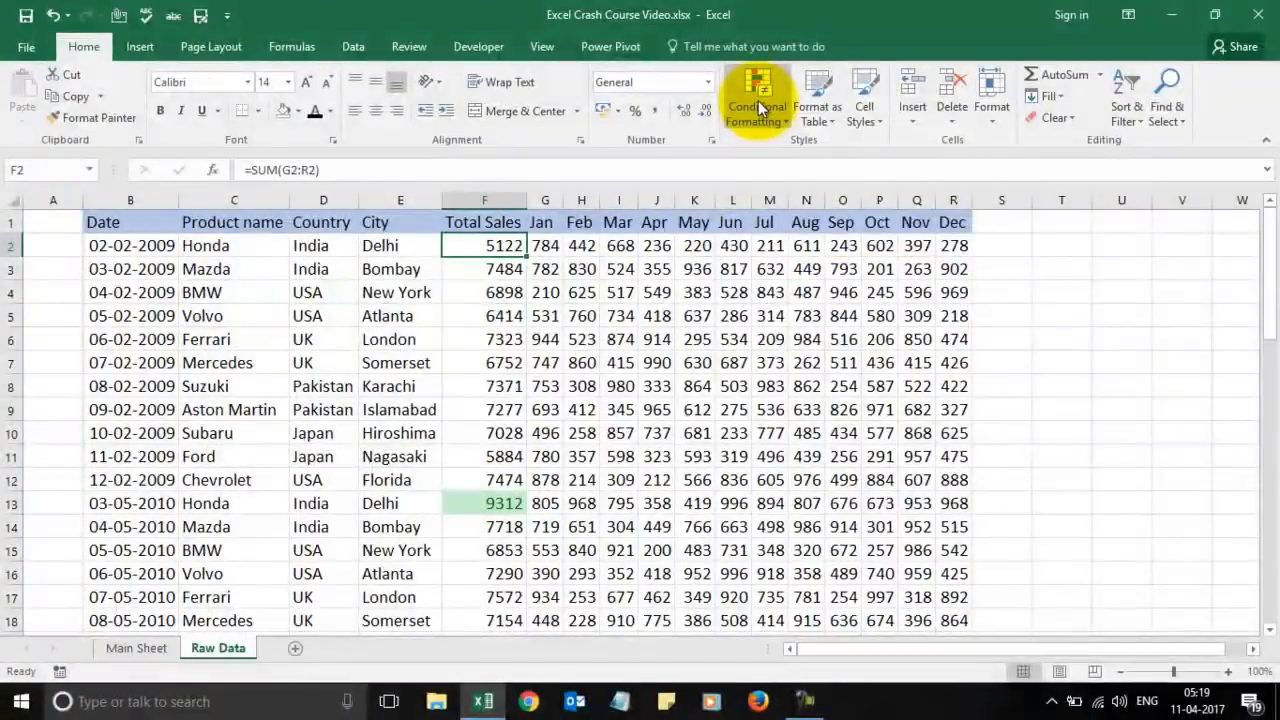
left_click(657, 388)
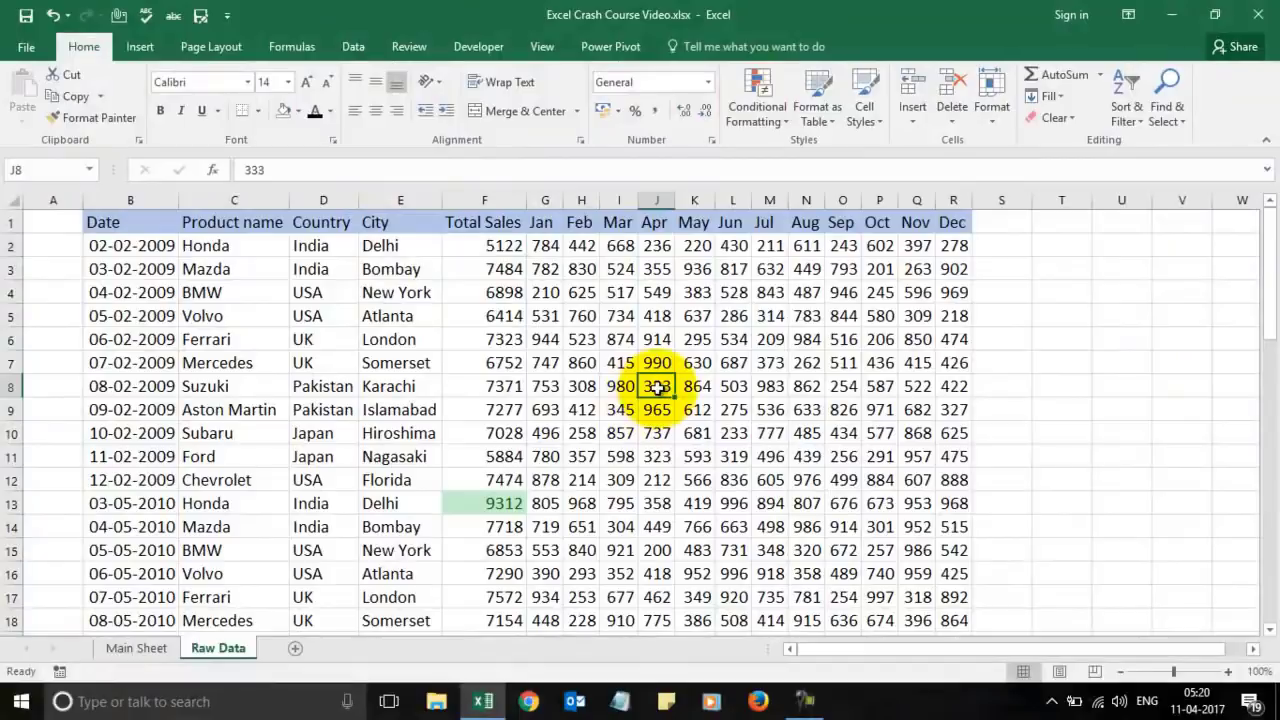
left_click(529, 702)
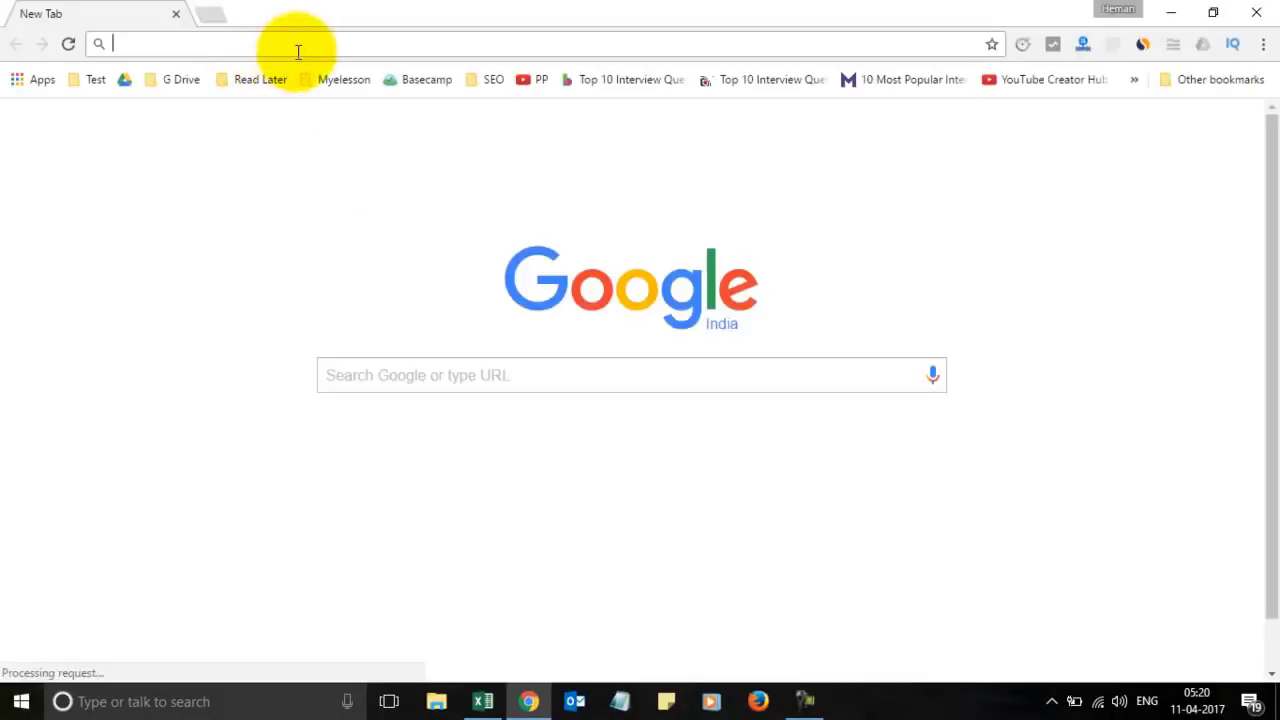
type("my")
key("Return")
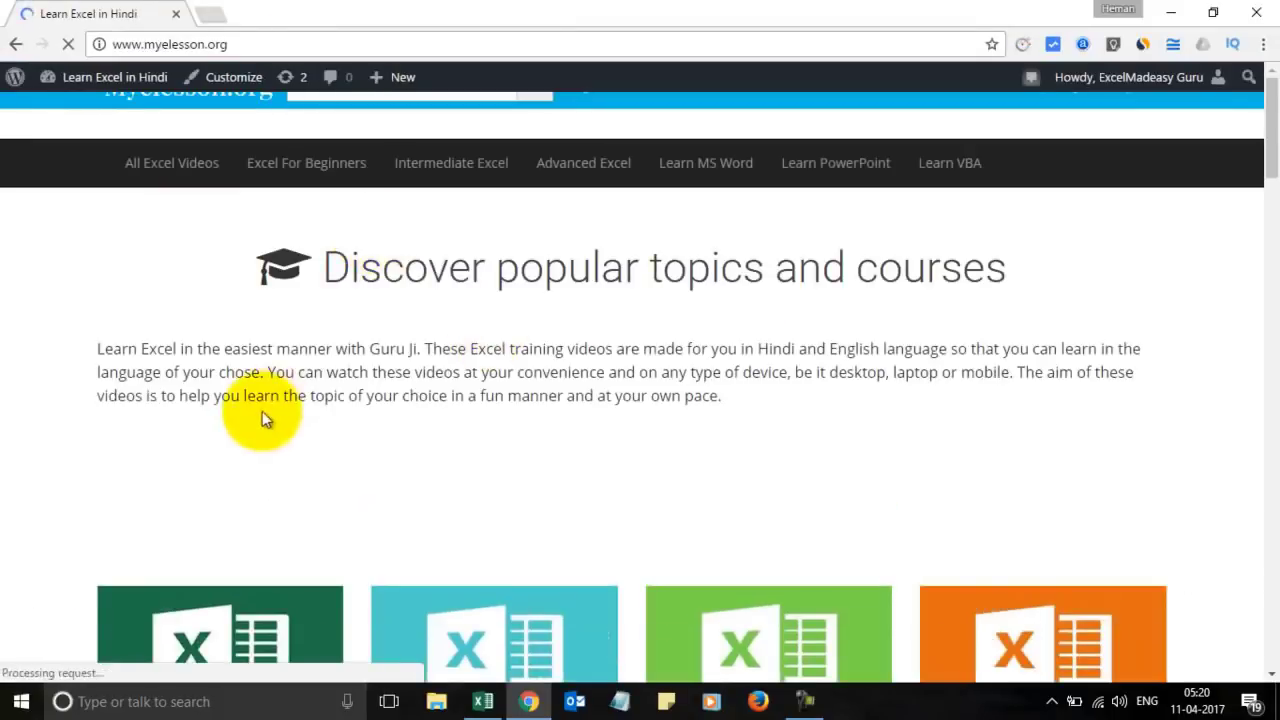
Look over the site's Excel Training Videos page with its Hindi and English video lists, and return to Excel.
scroll(329, 391, "down", 3)
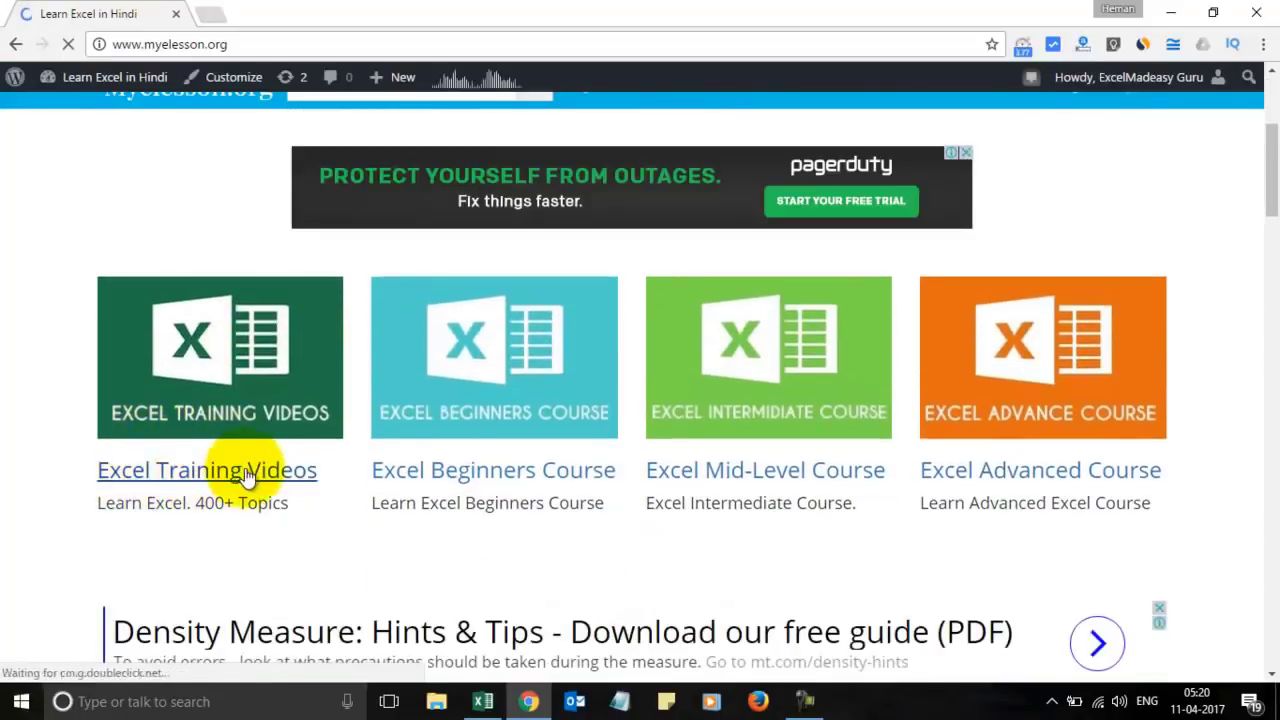
left_click(245, 475)
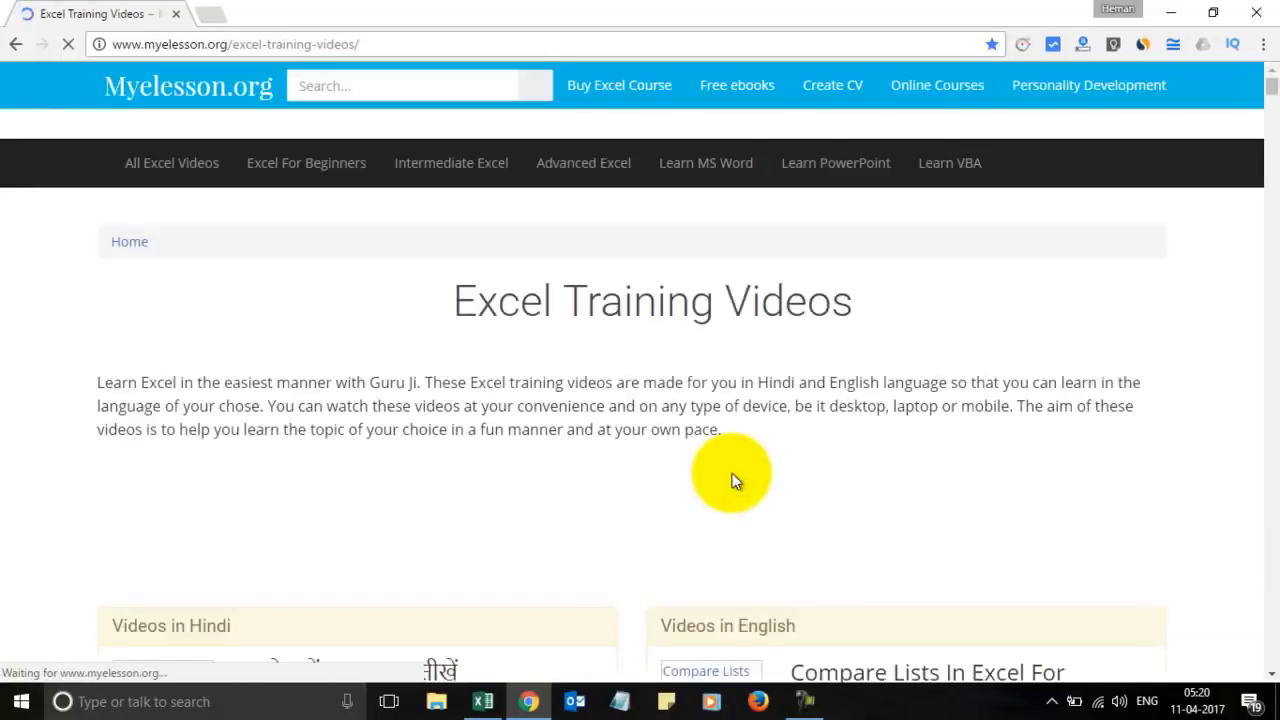
scroll(780, 560, "down", 3)
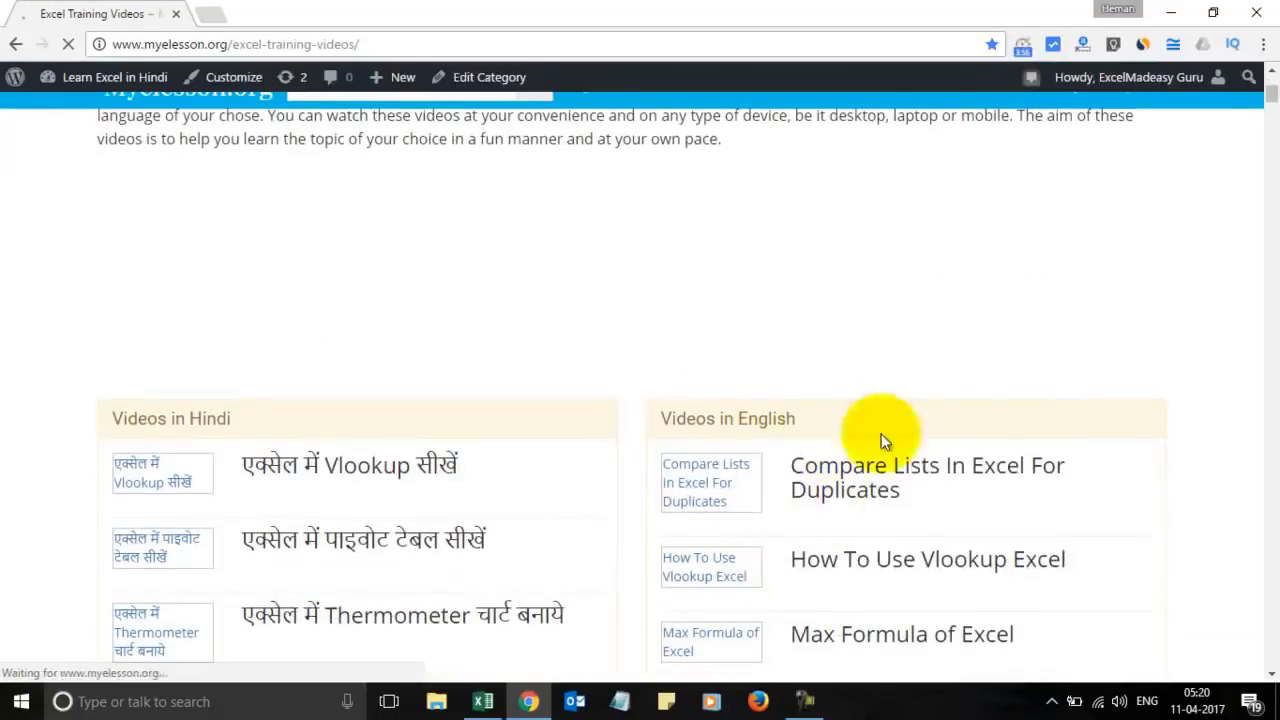
left_click(1168, 18)
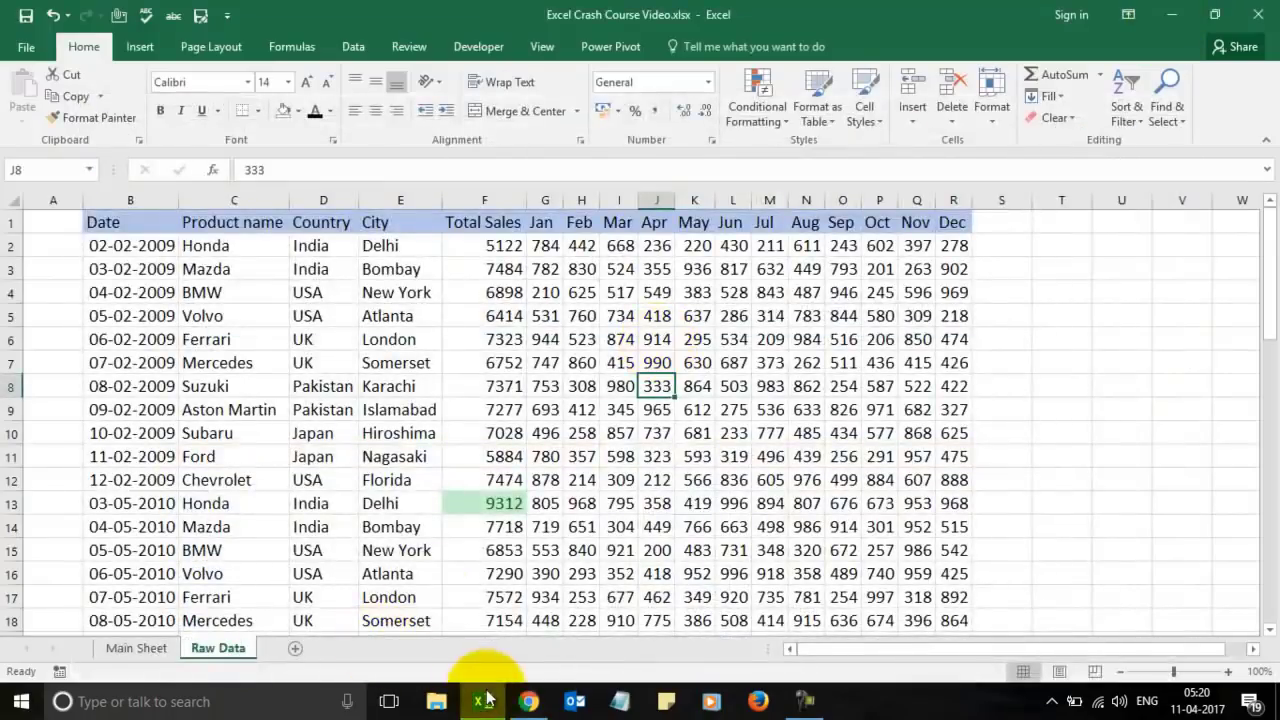
Select the Use Filter topic on the Main Sheet and go back to the Raw Data sheet.
left_click(140, 648)
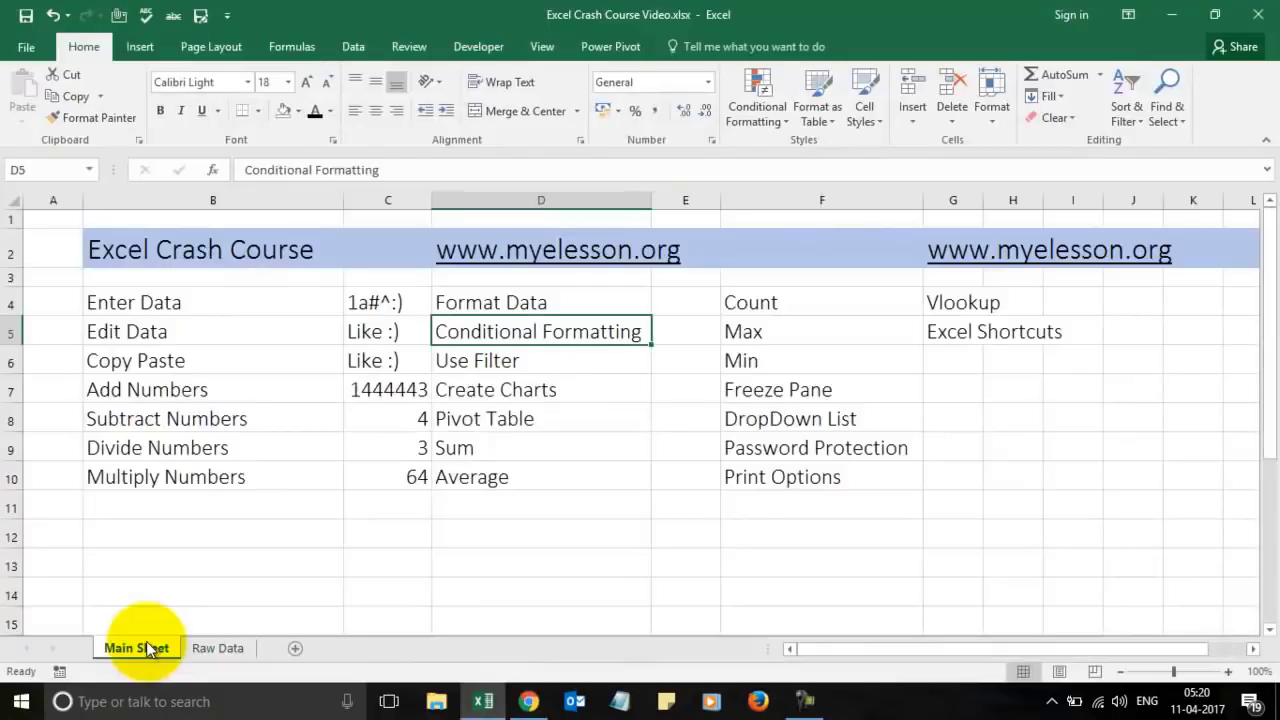
left_click(480, 361)
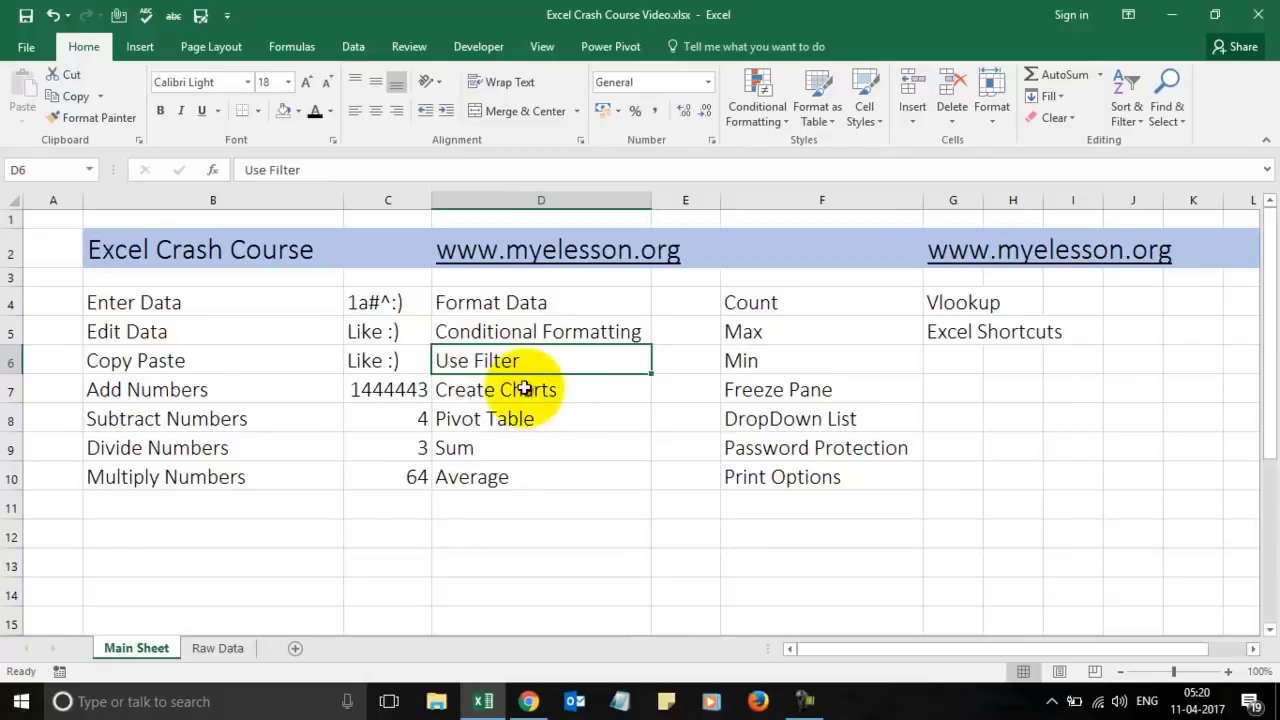
left_click(207, 648)
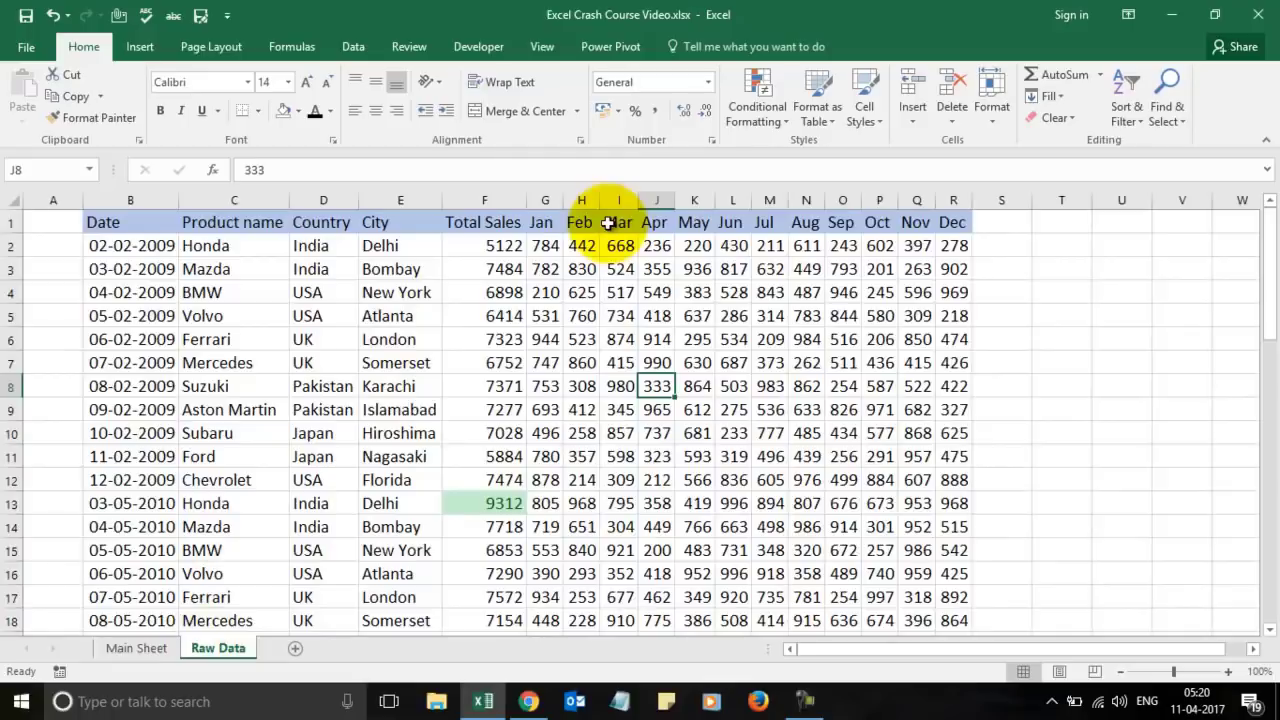
Add filters to the Raw Data header row across B1:R1, from Date to Dec.
left_click(134, 226)
key("shift+Right")
key("shift+Right")
key("shift+Right")
key("shift+Right")
key("shift+Right")
key("shift+Right")
key("shift+Right")
key("shift+Right")
key("shift+Right")
key("shift+Right")
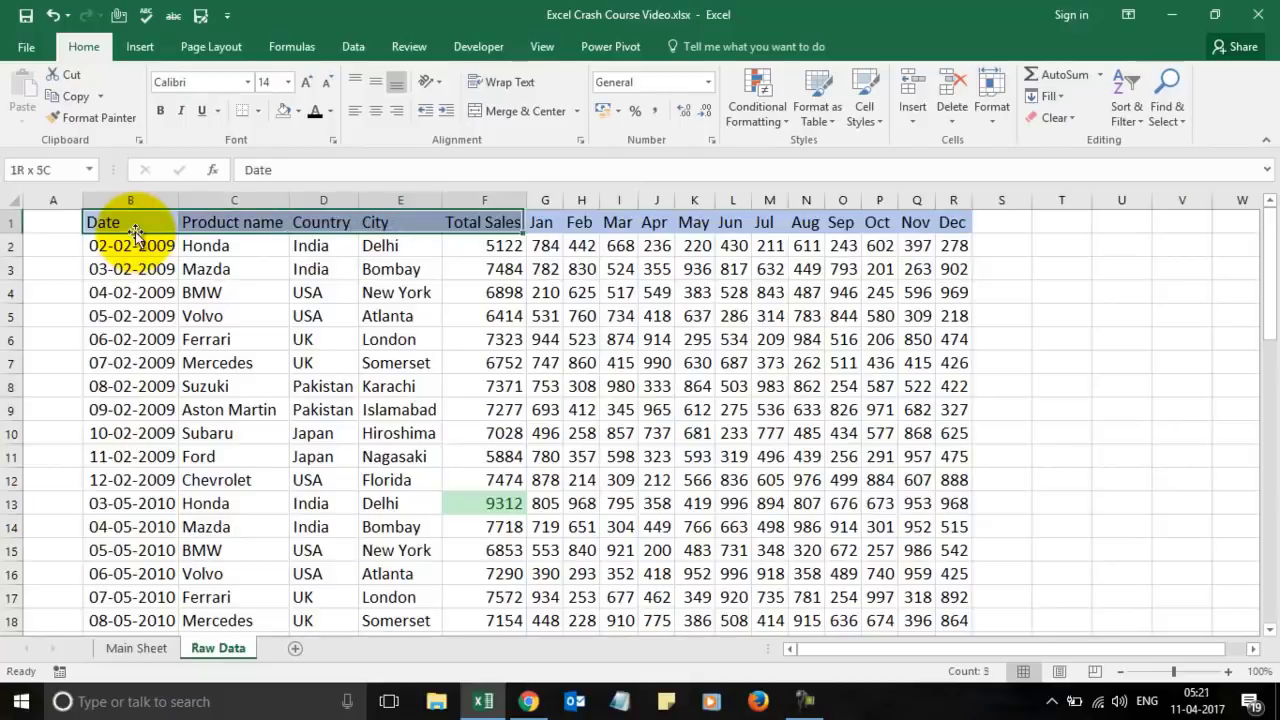
key("shift+Right")
key("shift+Right")
key("shift+Right")
key("shift+Right")
key("shift+Right")
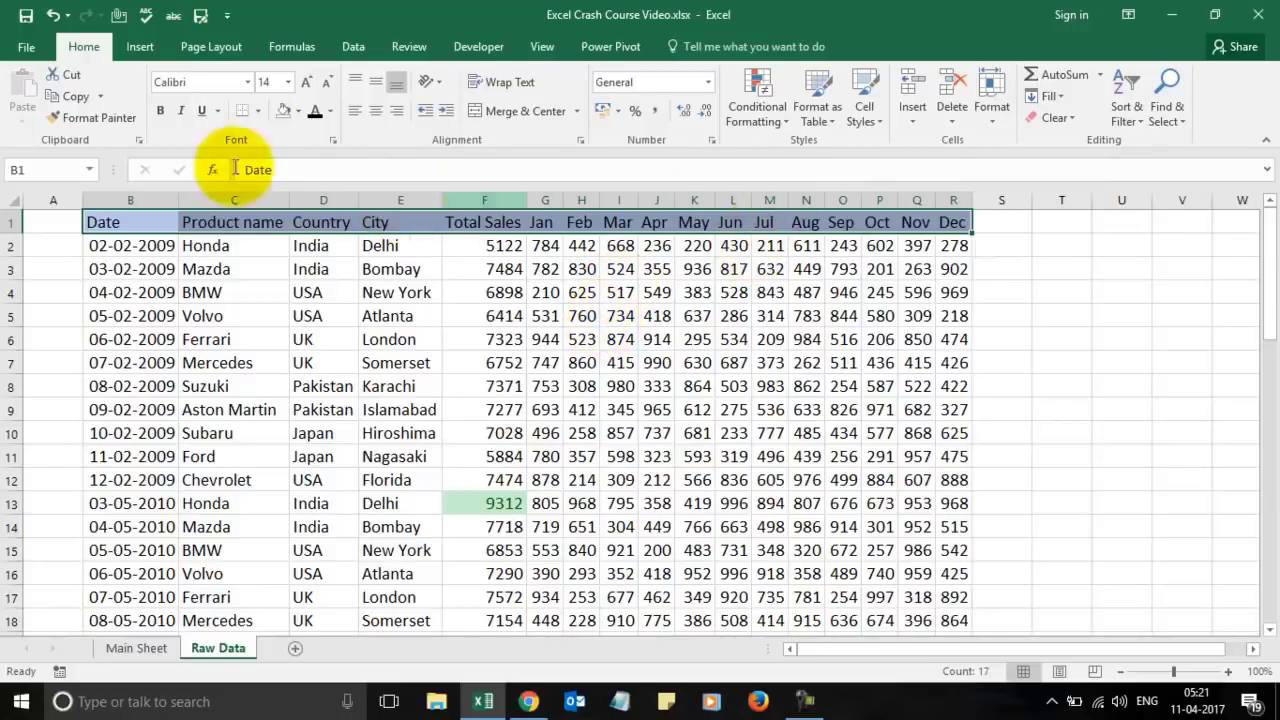
left_click(1134, 106)
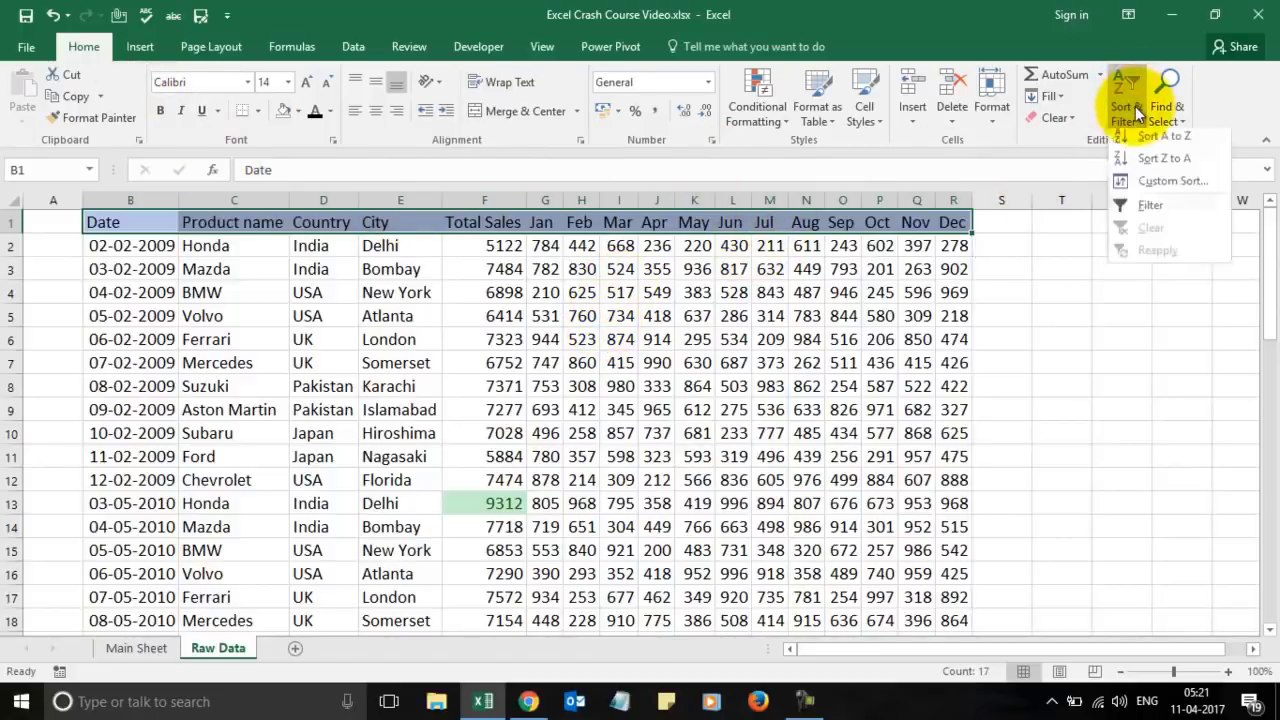
left_click(1158, 205)
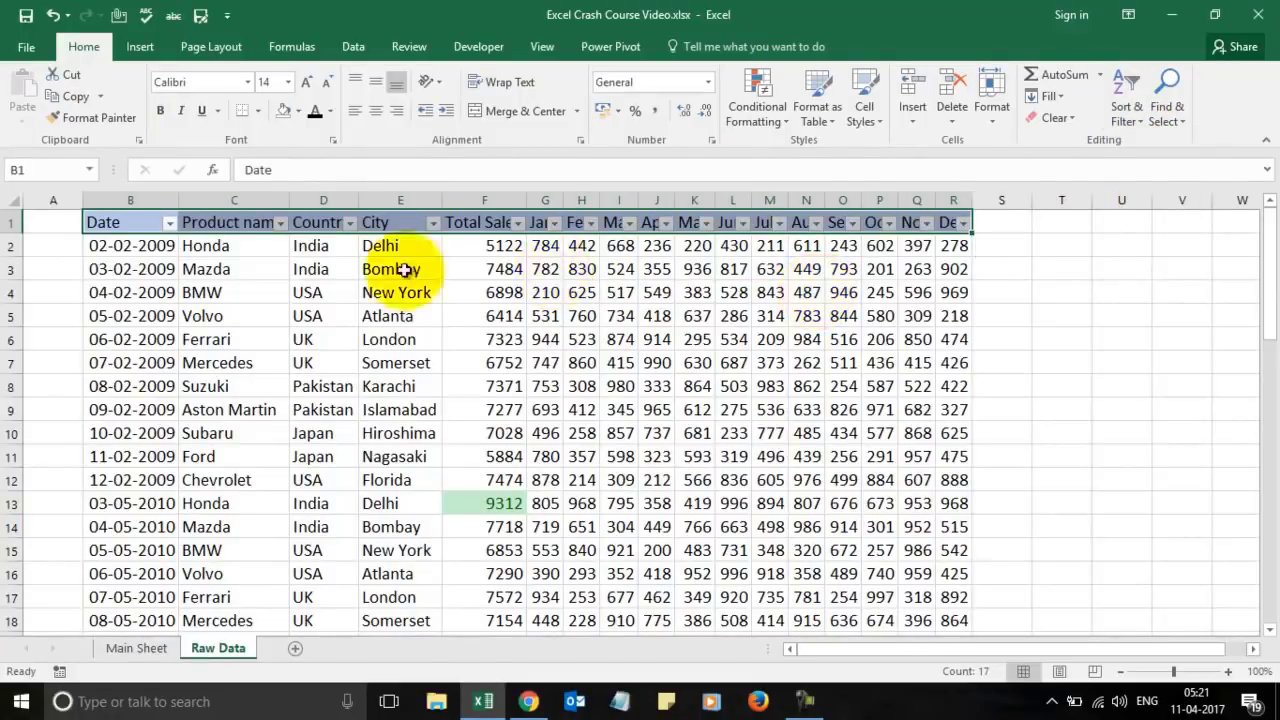
Filter the Product name column to show only BMW.
left_click(281, 224)
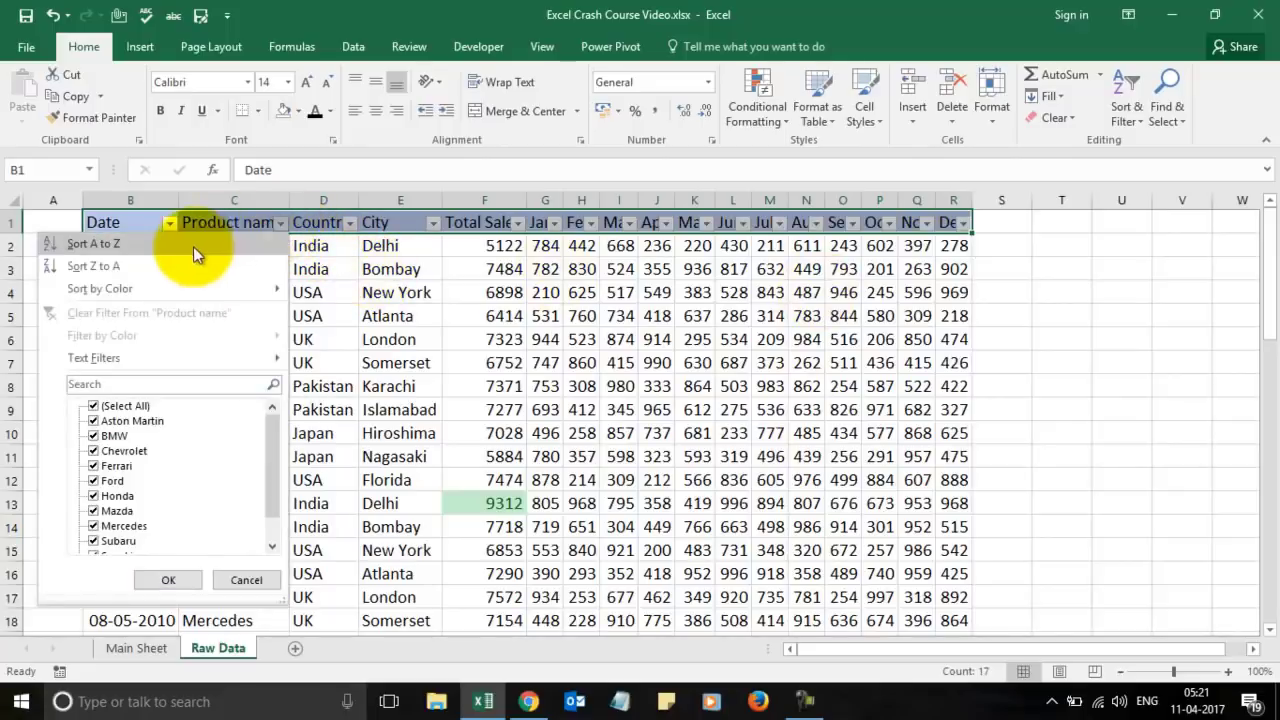
left_click(95, 407)
left_click(97, 440)
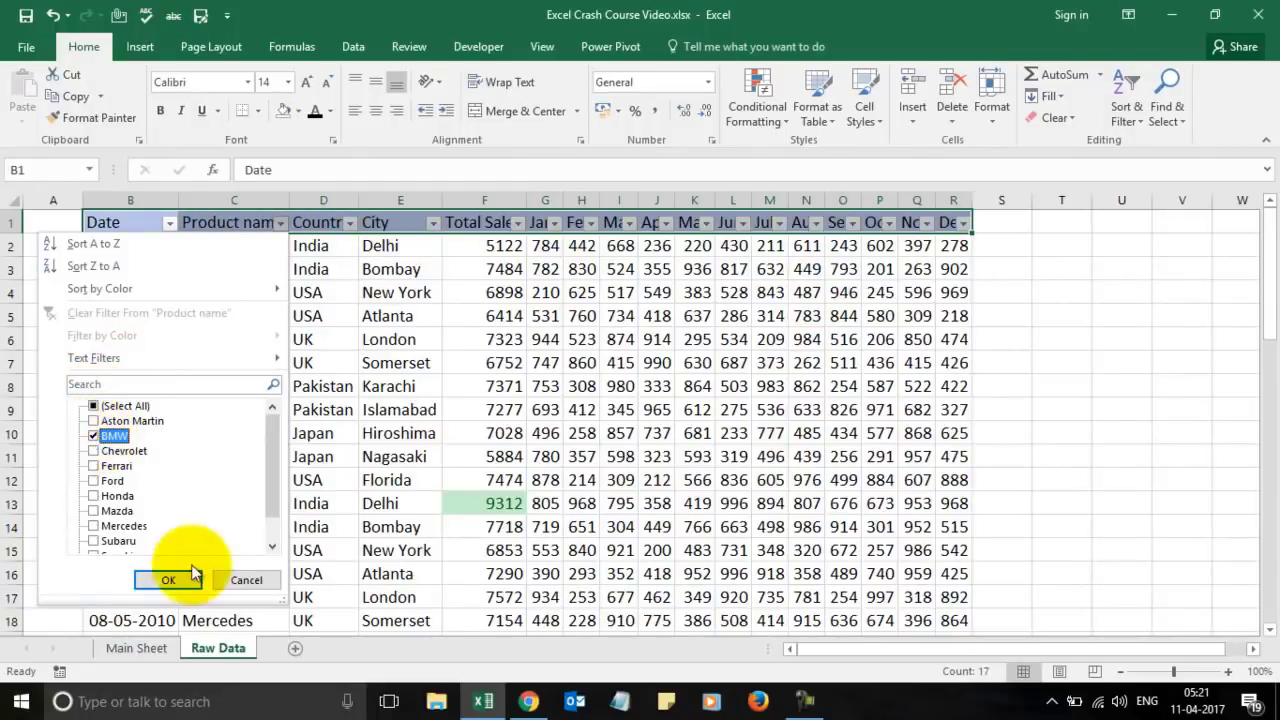
left_click(168, 580)
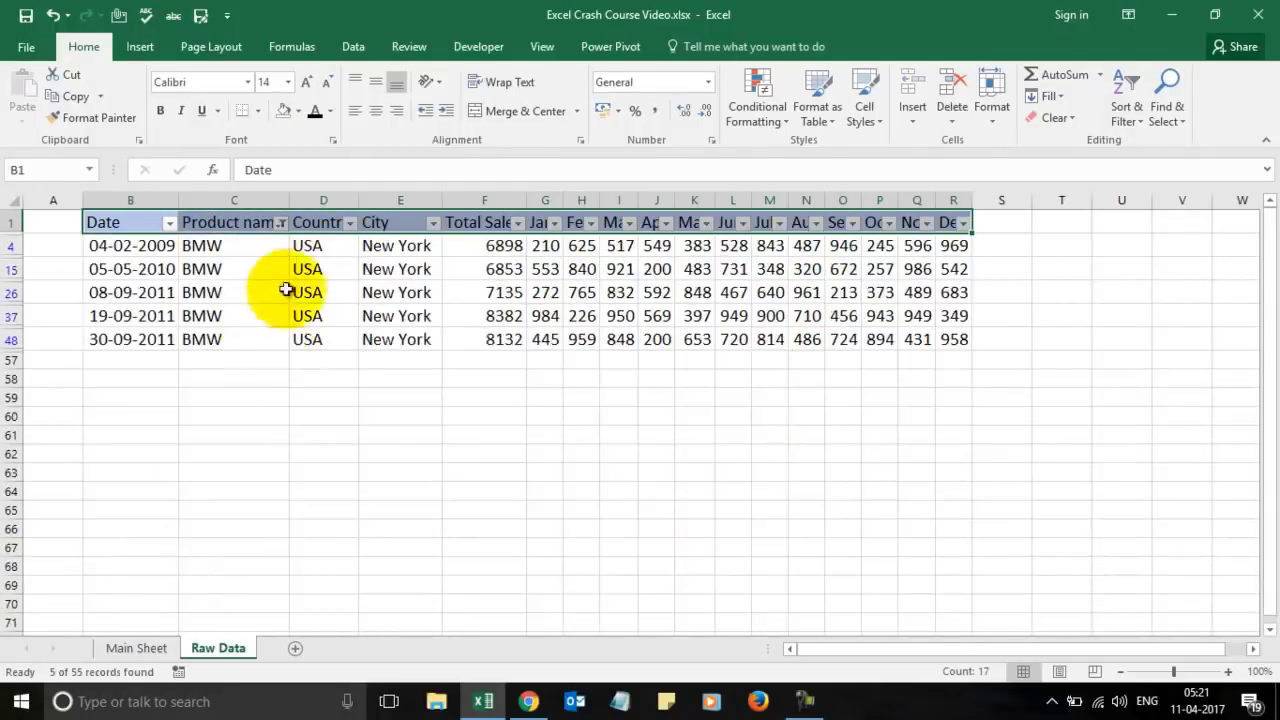
Reselect all products in the Product name filter to show every row again.
left_click(282, 223)
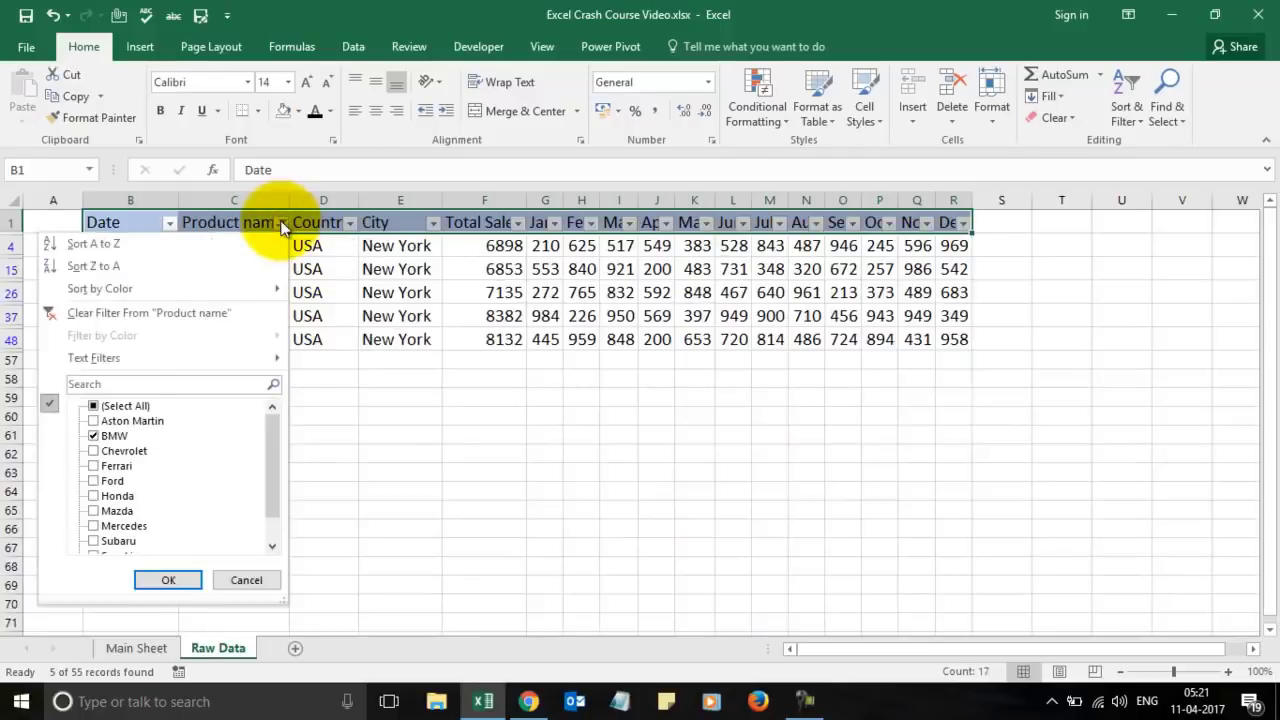
left_click(96, 436)
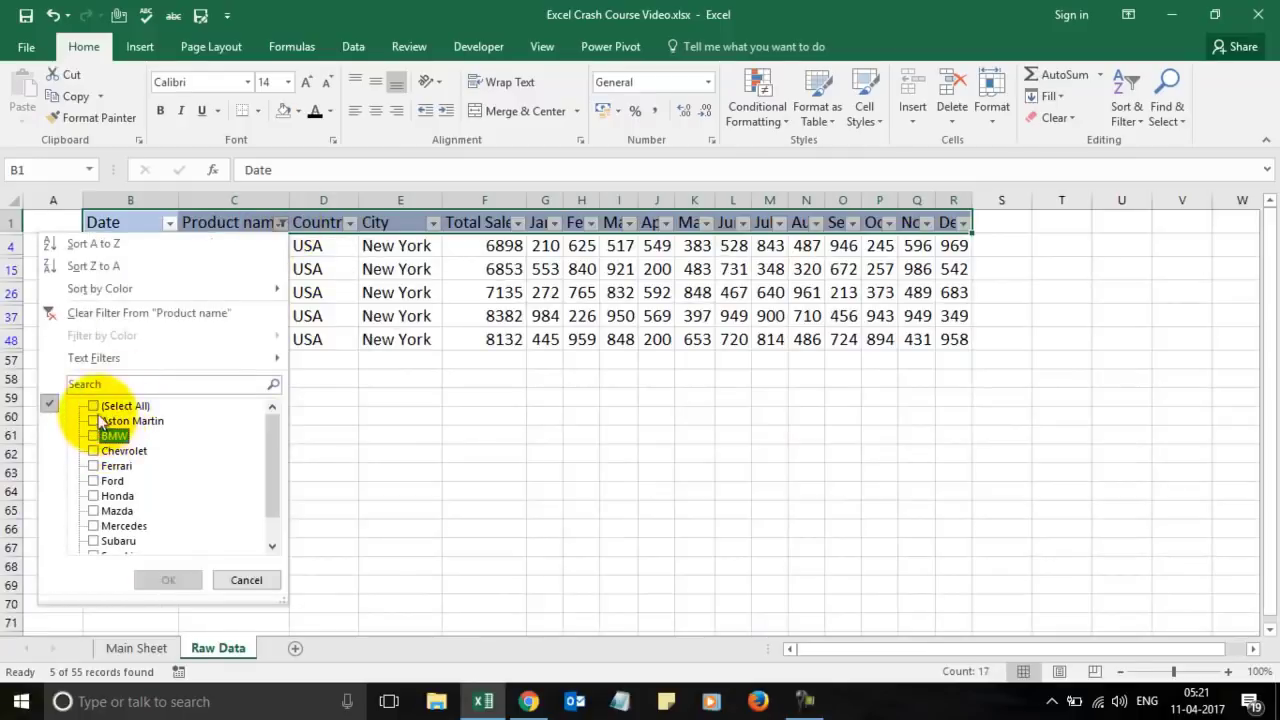
left_click(93, 405)
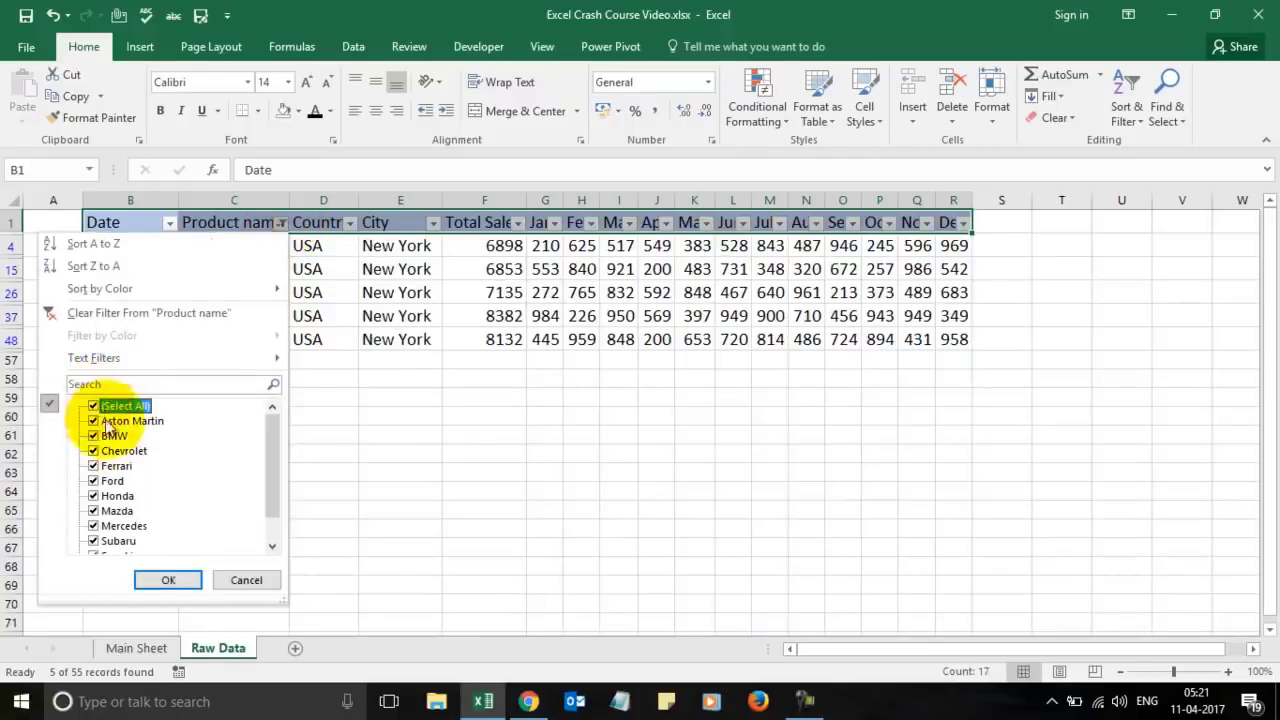
left_click(165, 578)
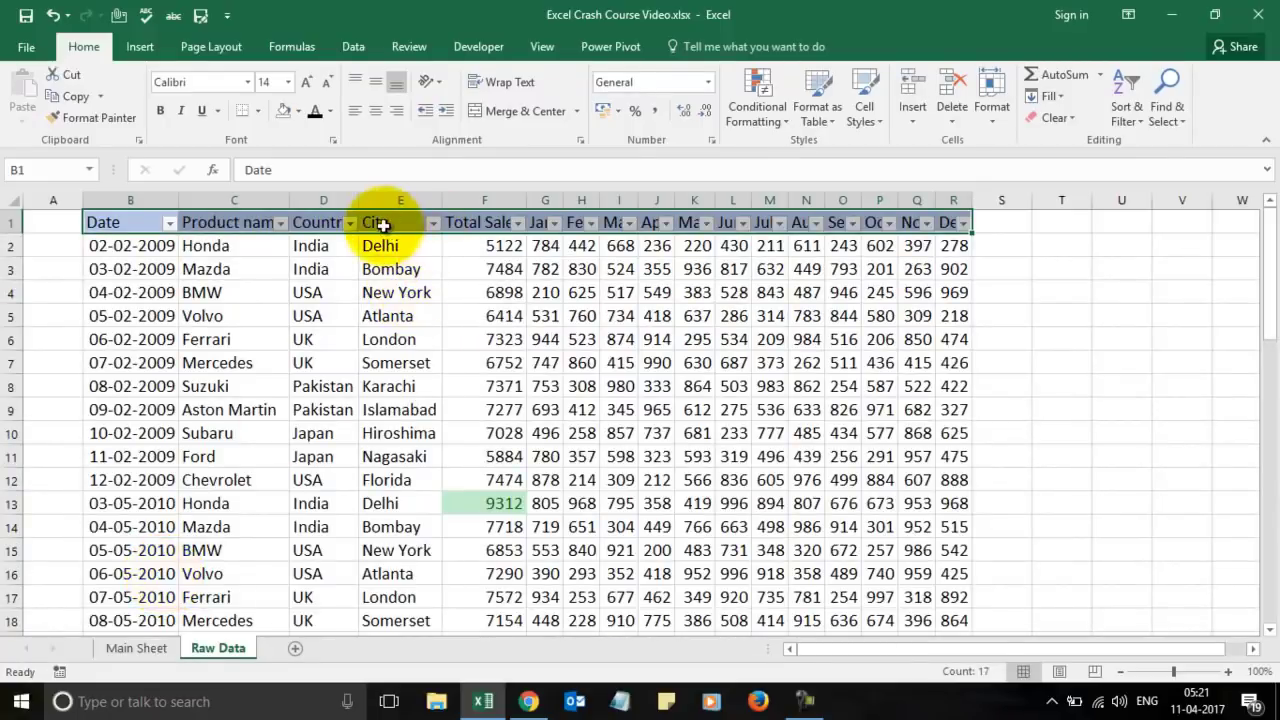
Filter the Country column to show only UK and USA.
left_click(350, 222)
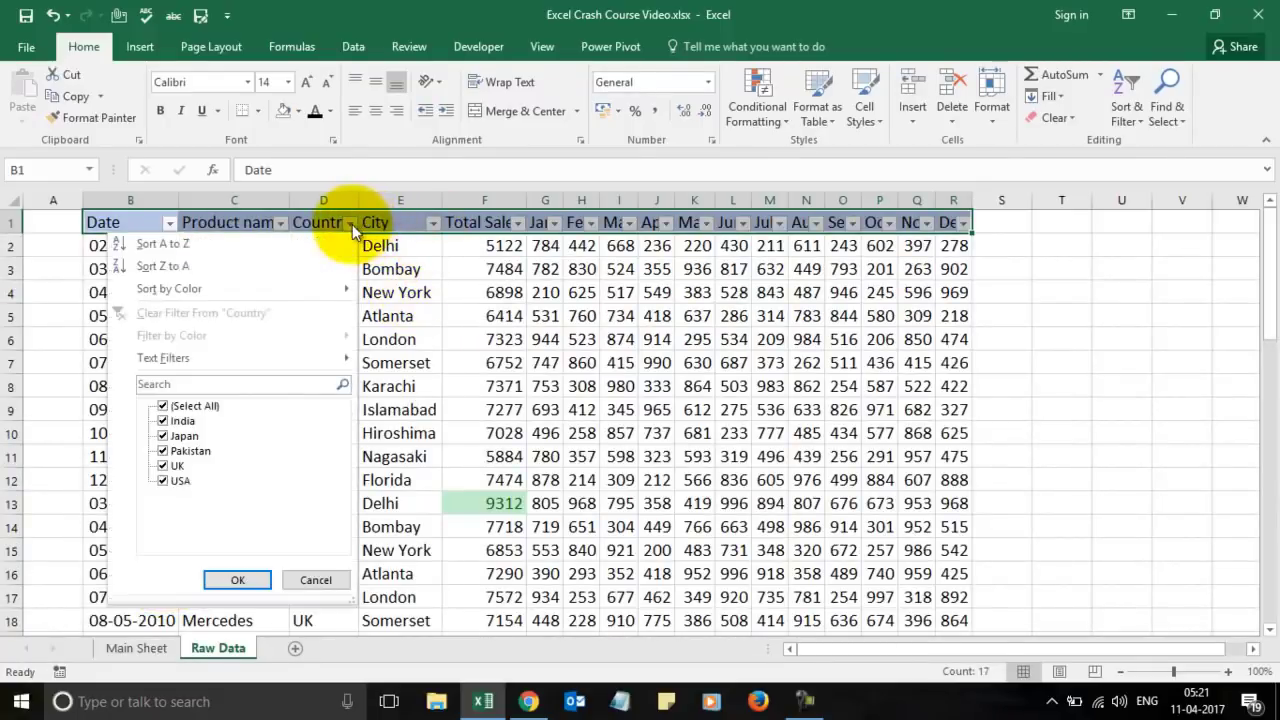
left_click(198, 409)
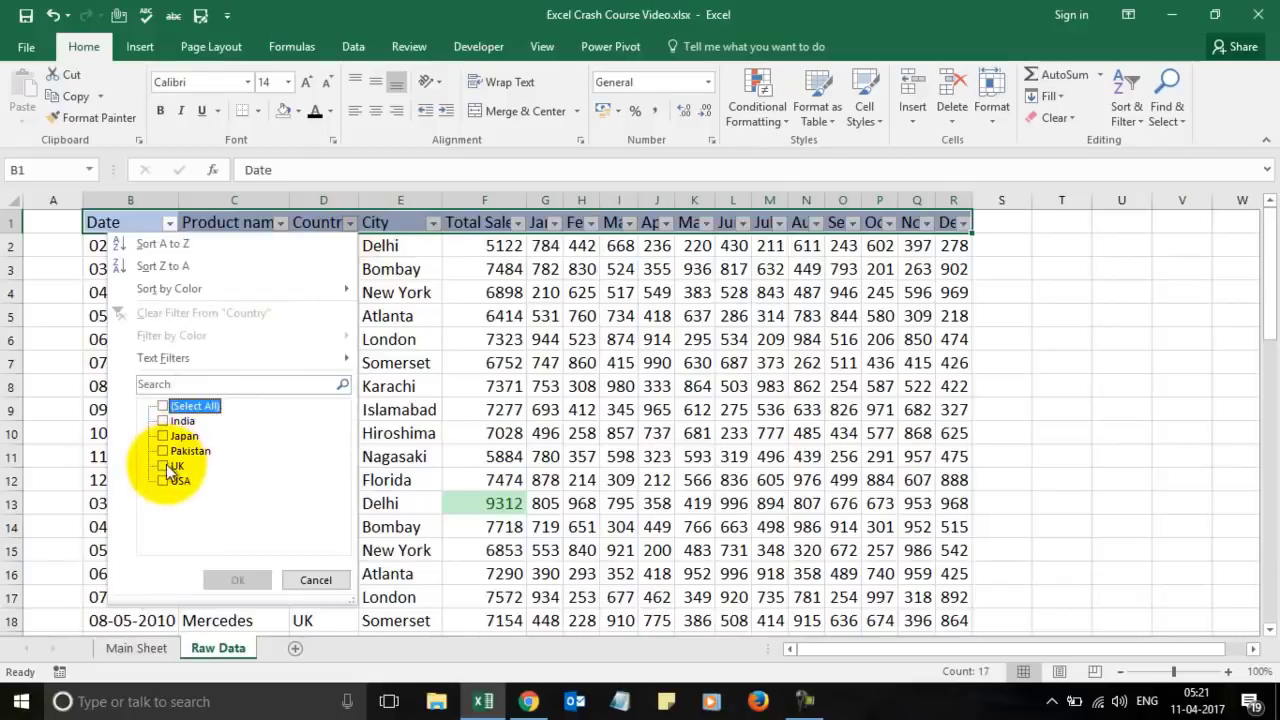
left_click(166, 466)
left_click(163, 480)
left_click(238, 581)
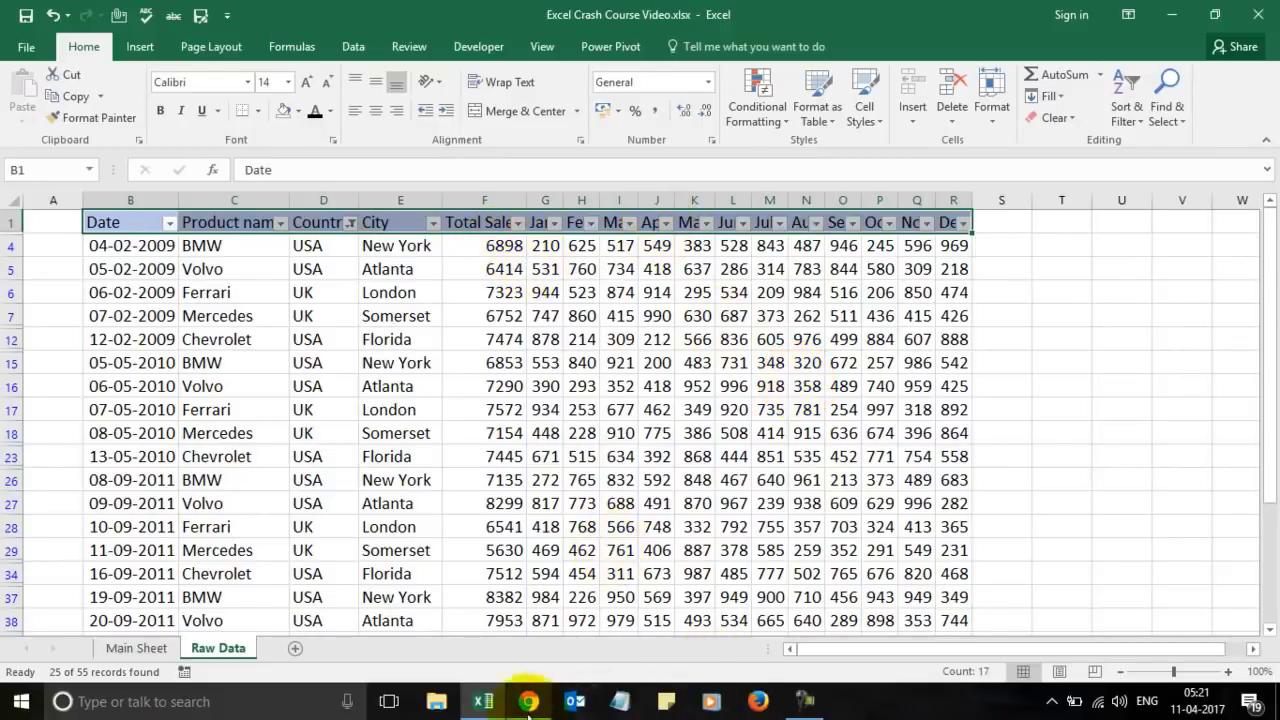
left_click(530, 703)
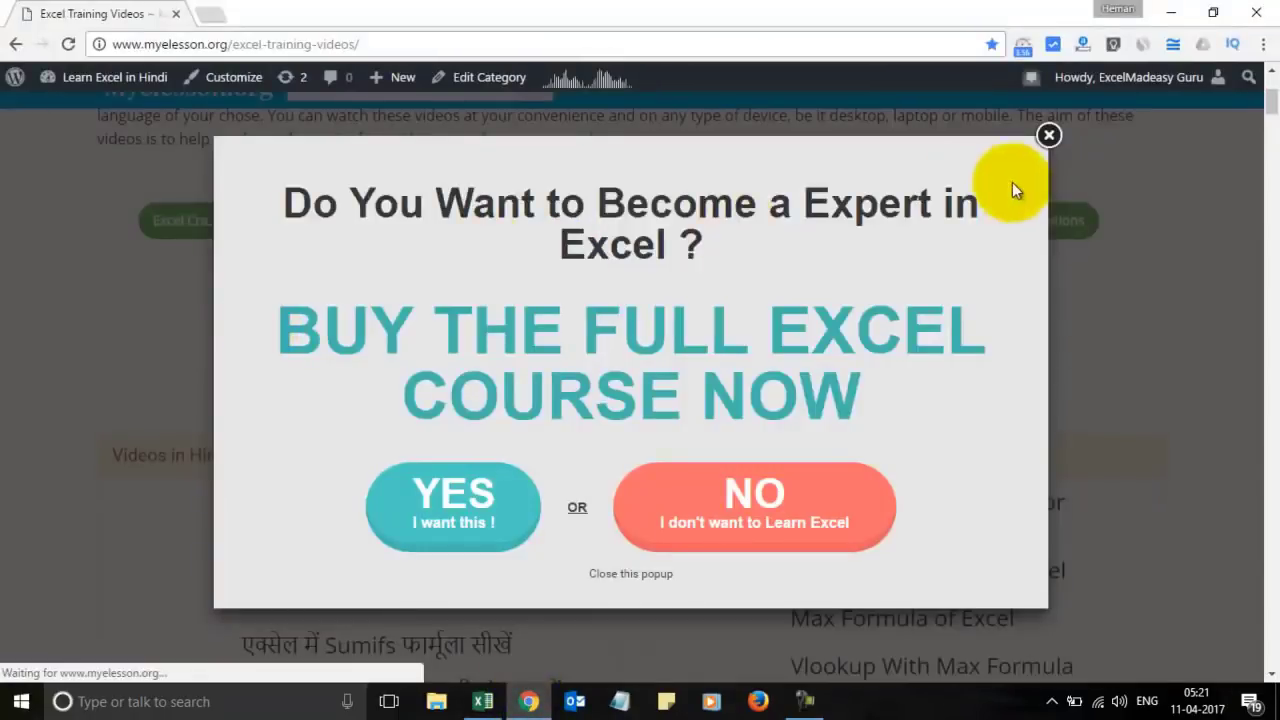
left_click(1049, 137)
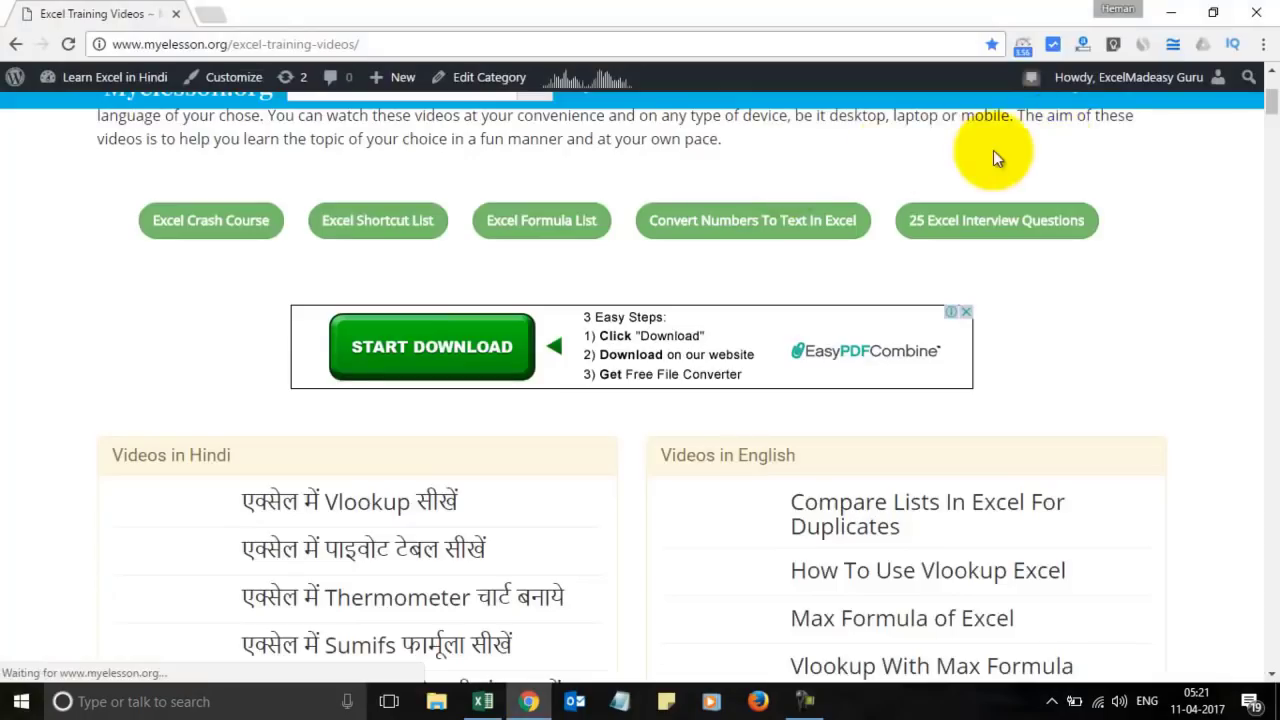
left_click(378, 44)
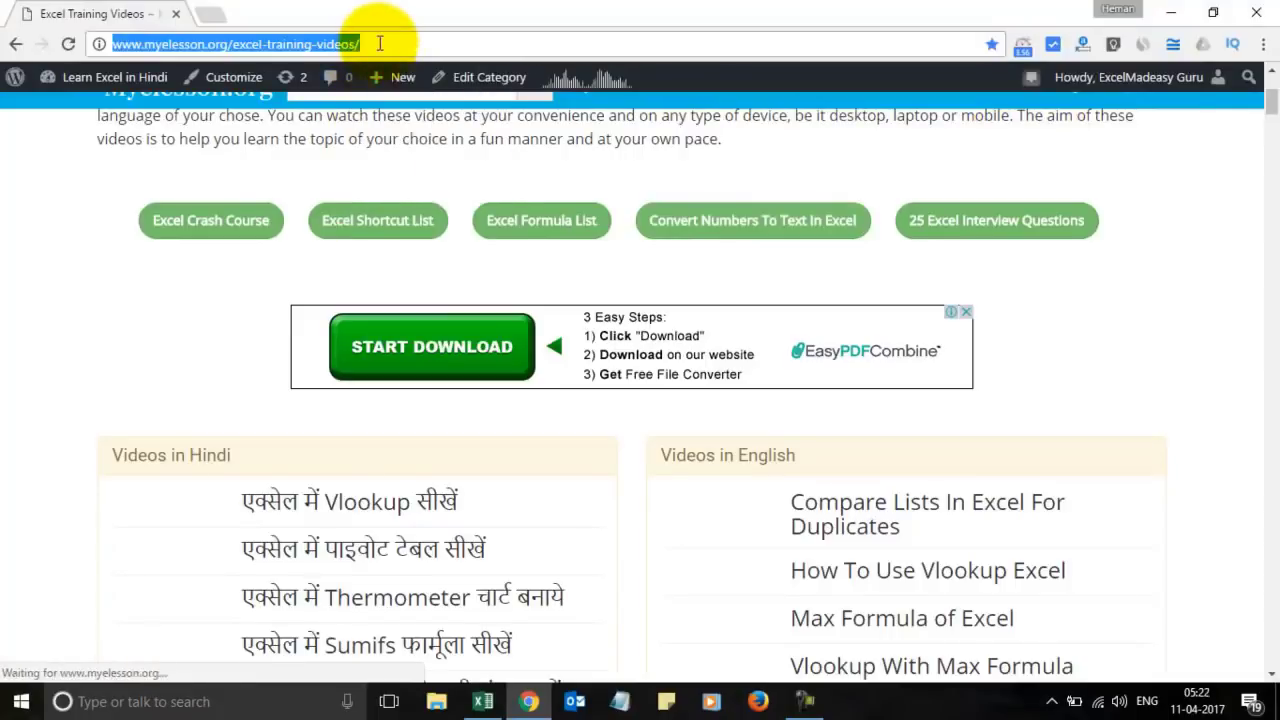
key("ctrl+c")
key("ctrl+shift+n")
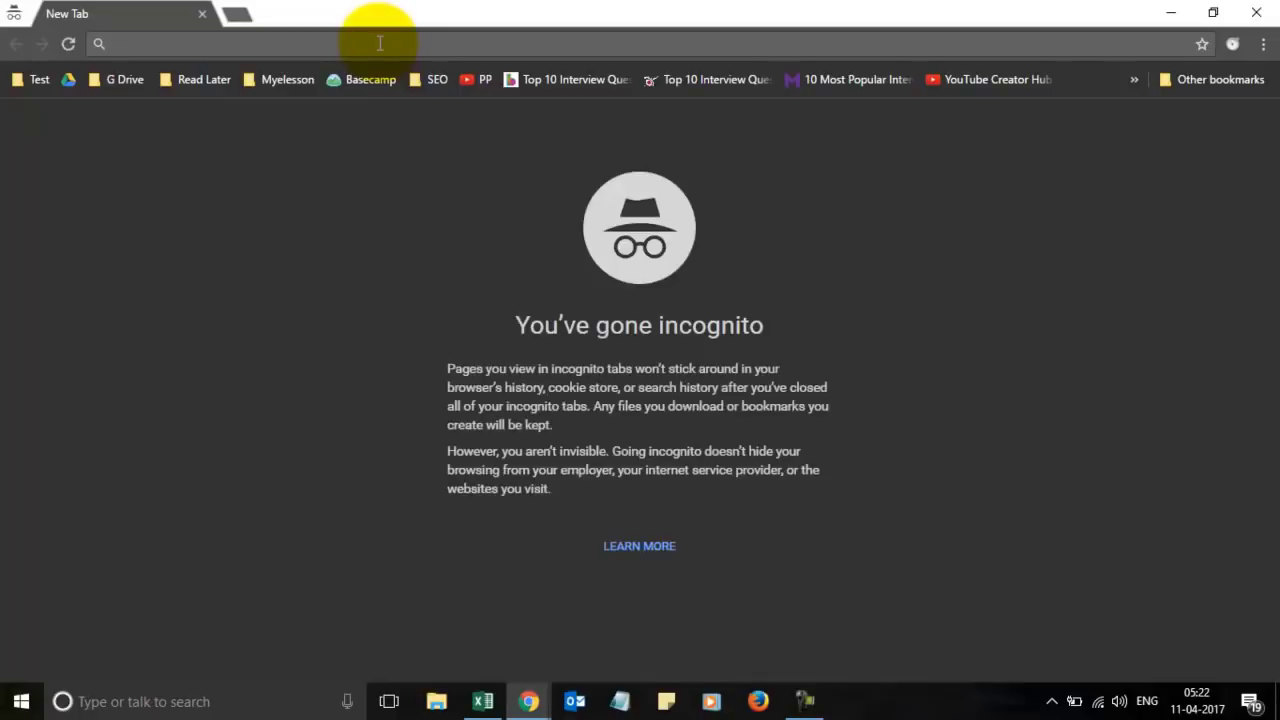
key("ctrl+v")
key("Return")
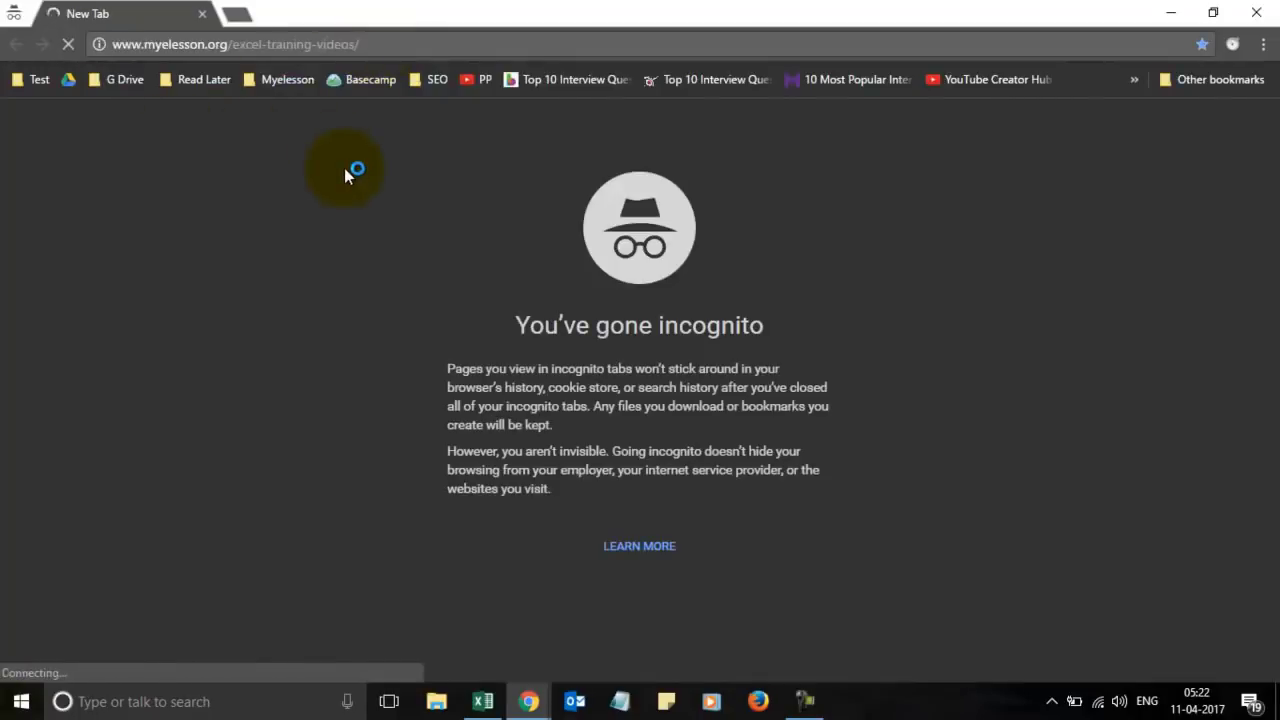
Dismiss the popup above the video lists in the incognito window, close the original browser window and return to Excel.
key("alt+Tab")
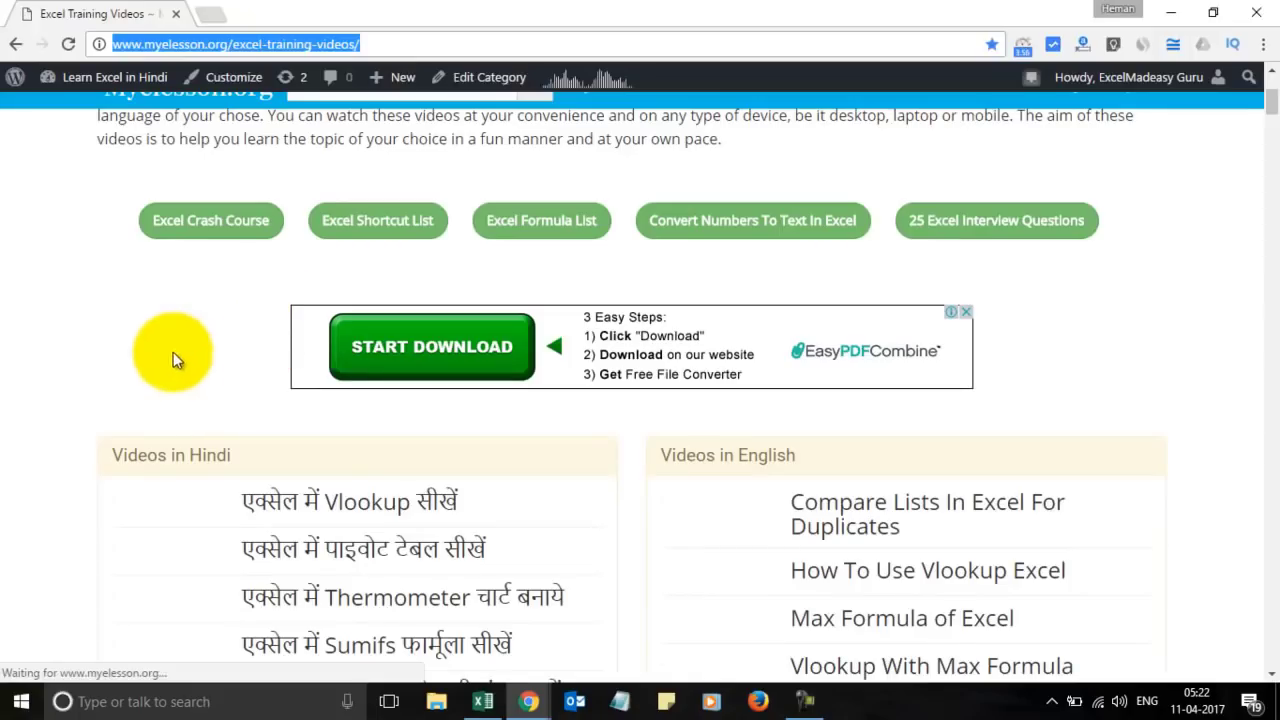
key("alt+Tab")
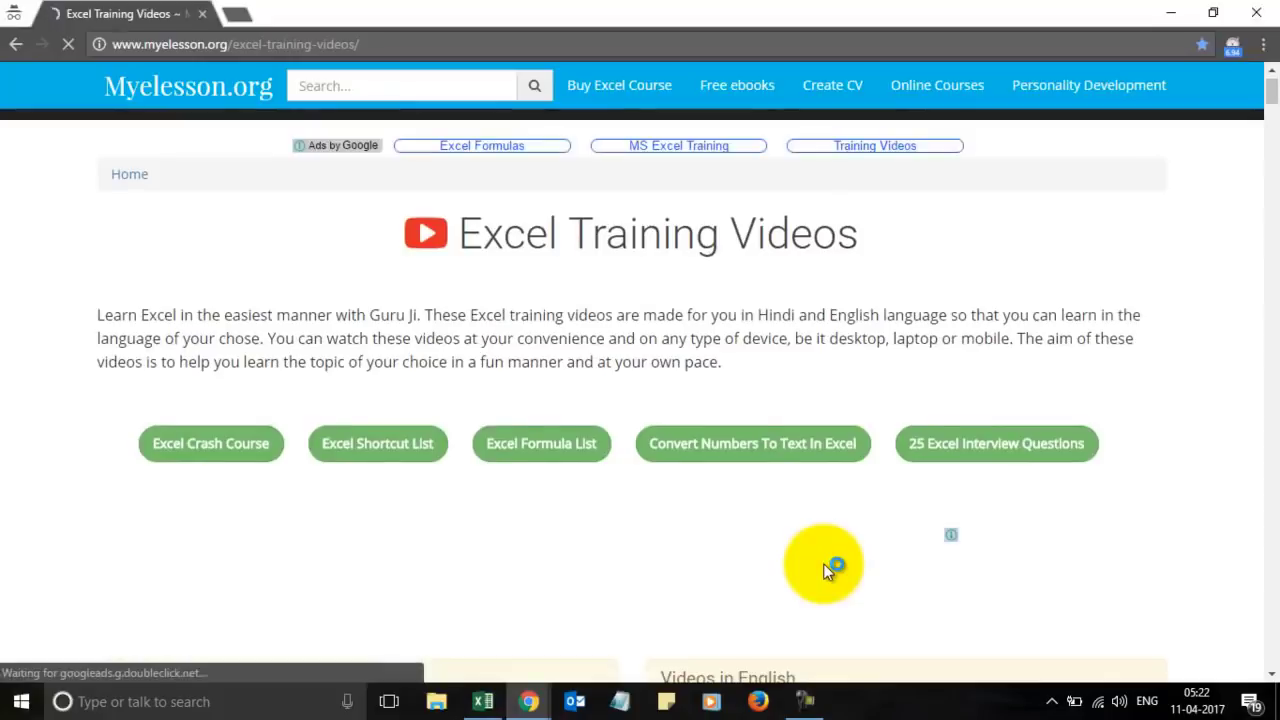
scroll(823, 563, "down", 5)
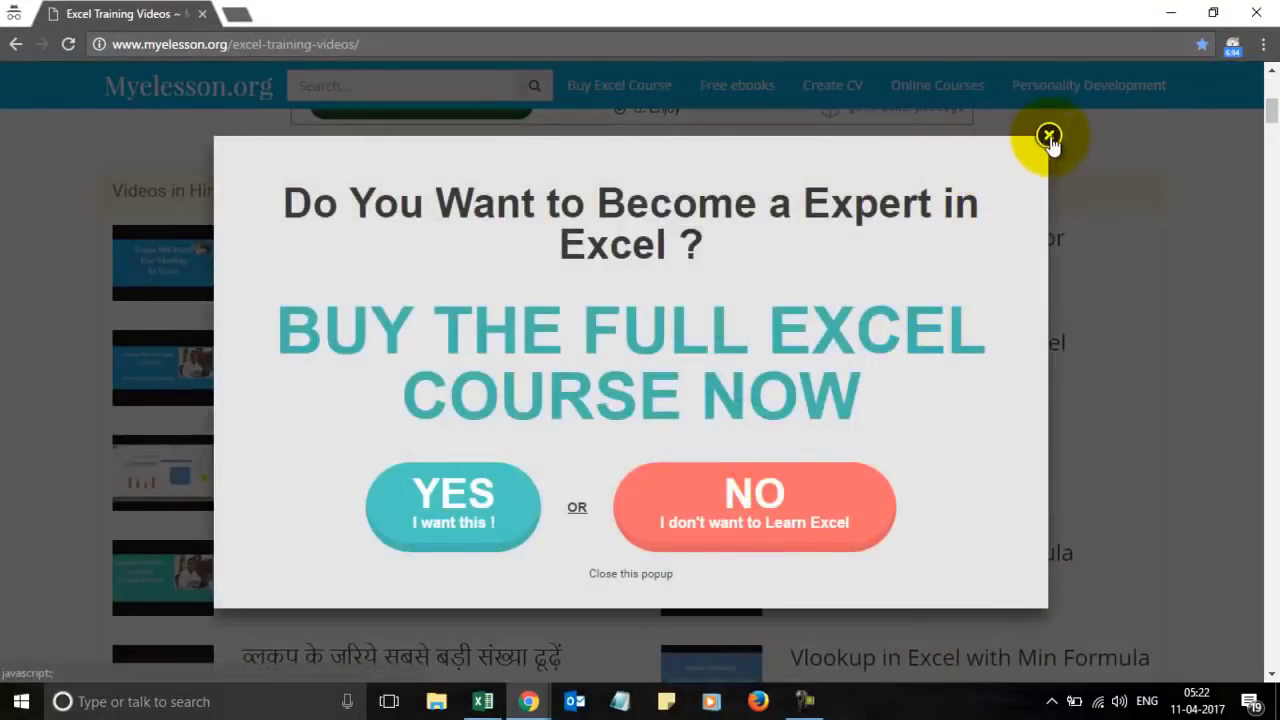
left_click(1049, 137)
key("alt+Tab")
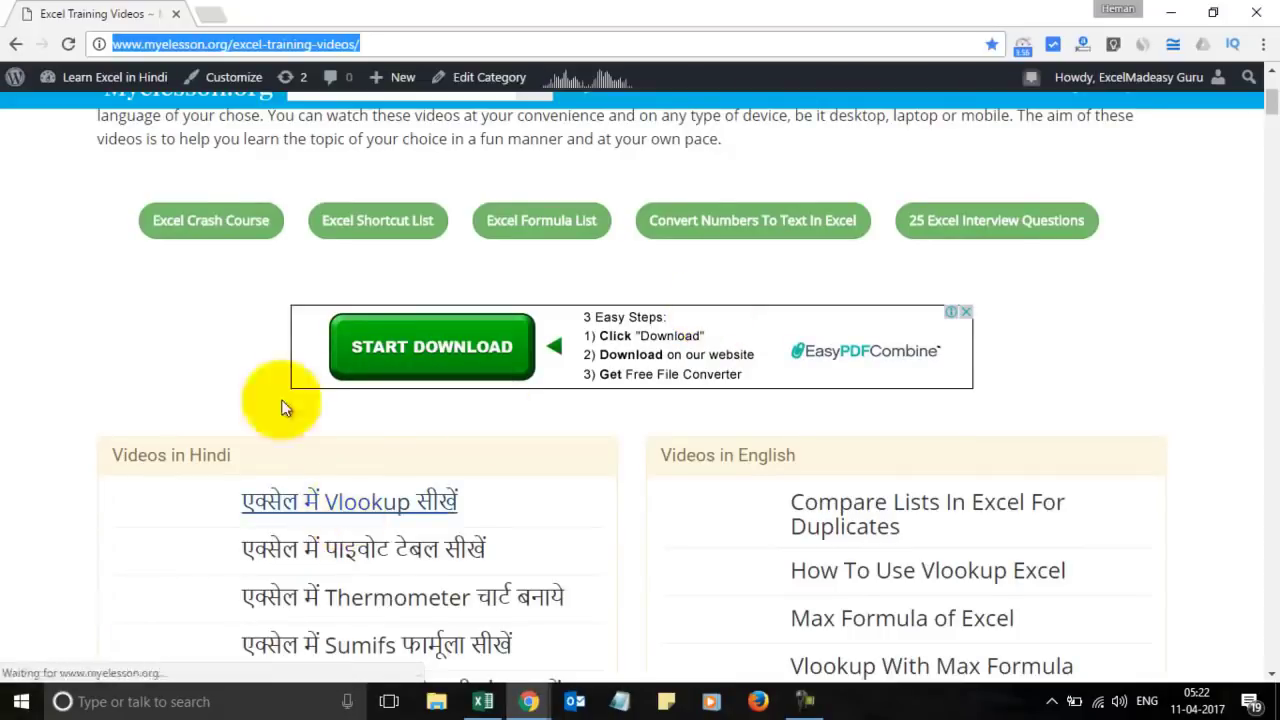
left_click(230, 188)
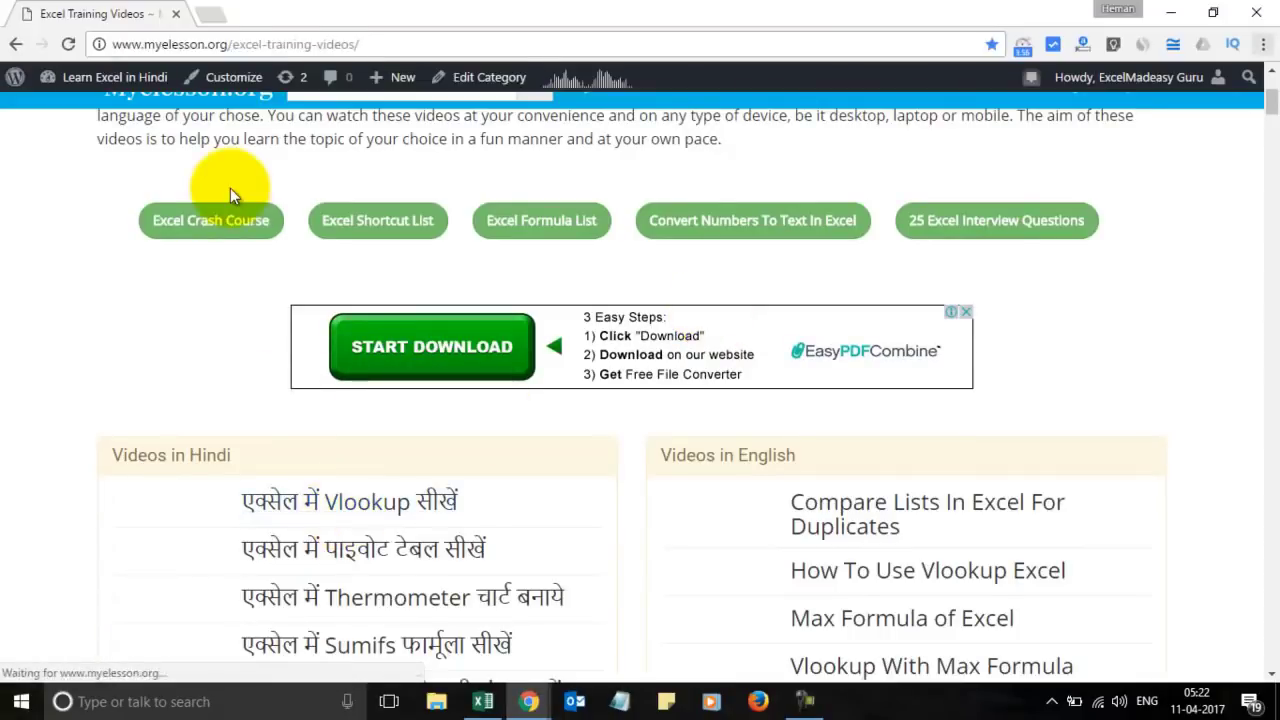
left_click(1258, 13)
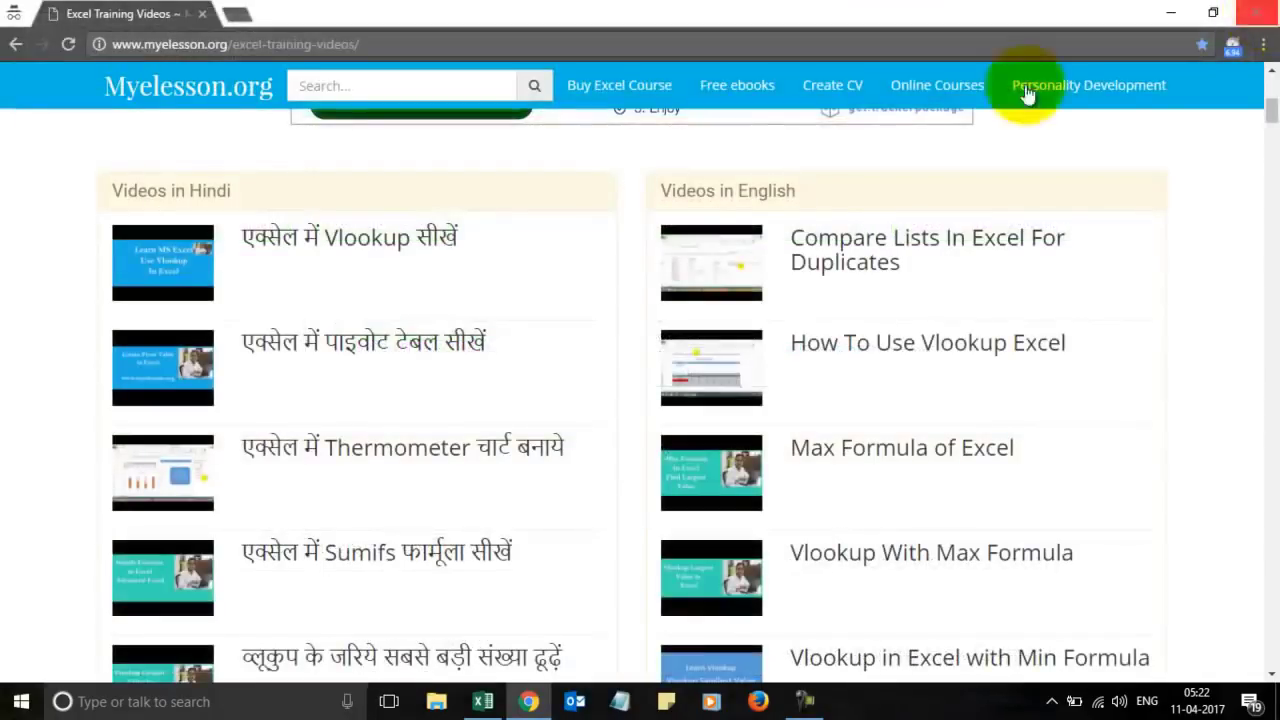
left_click(481, 700)
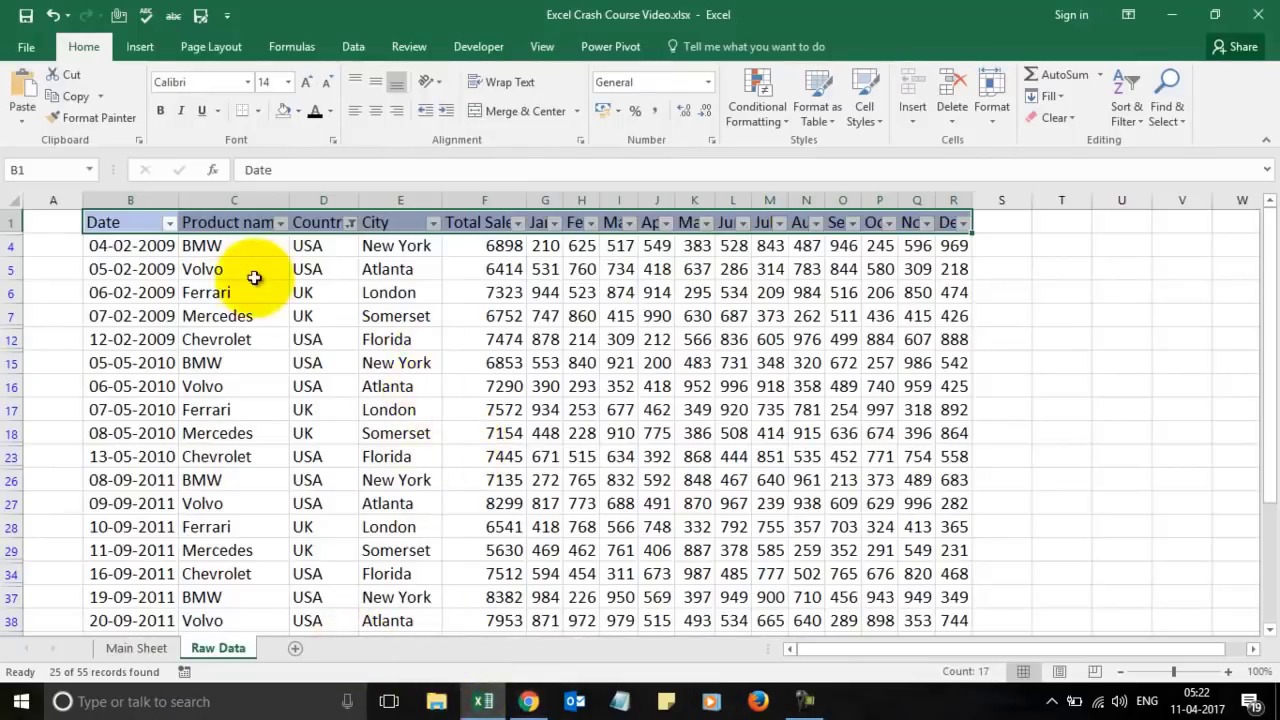
Clear the Country filter, and turn the header row's filters off and on again.
left_click(349, 228)
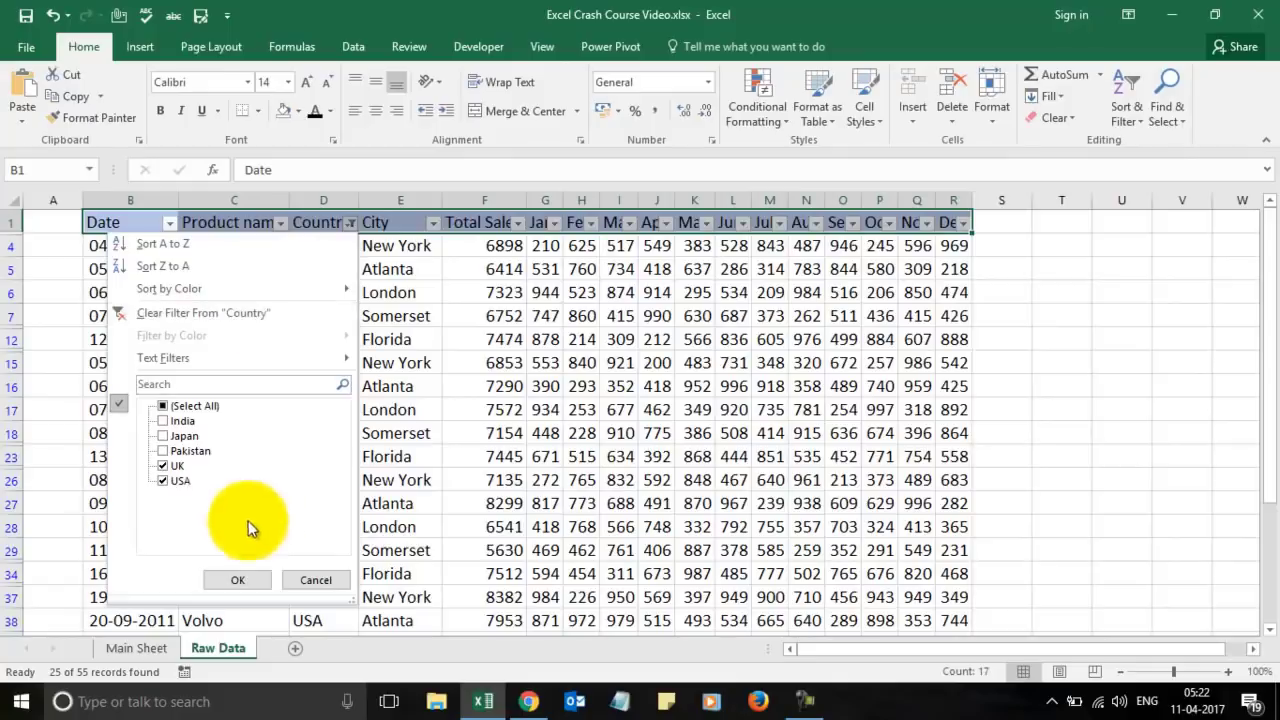
left_click(253, 308)
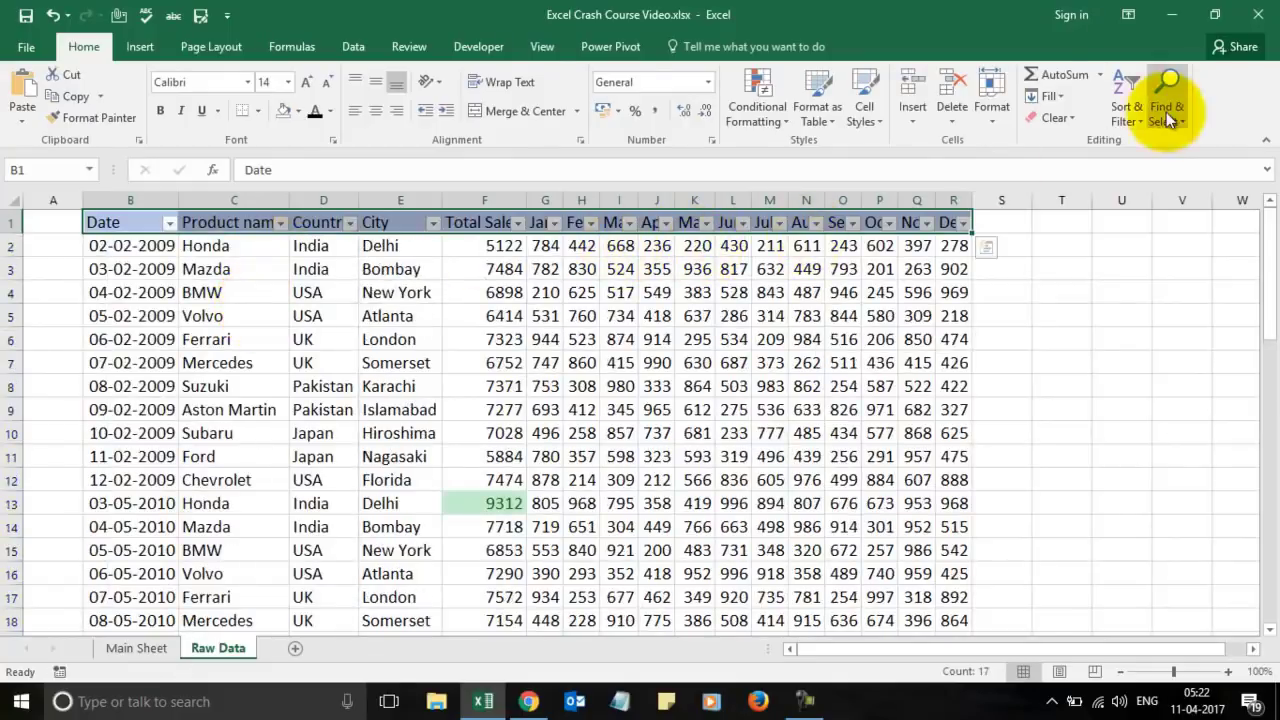
left_click(1123, 99)
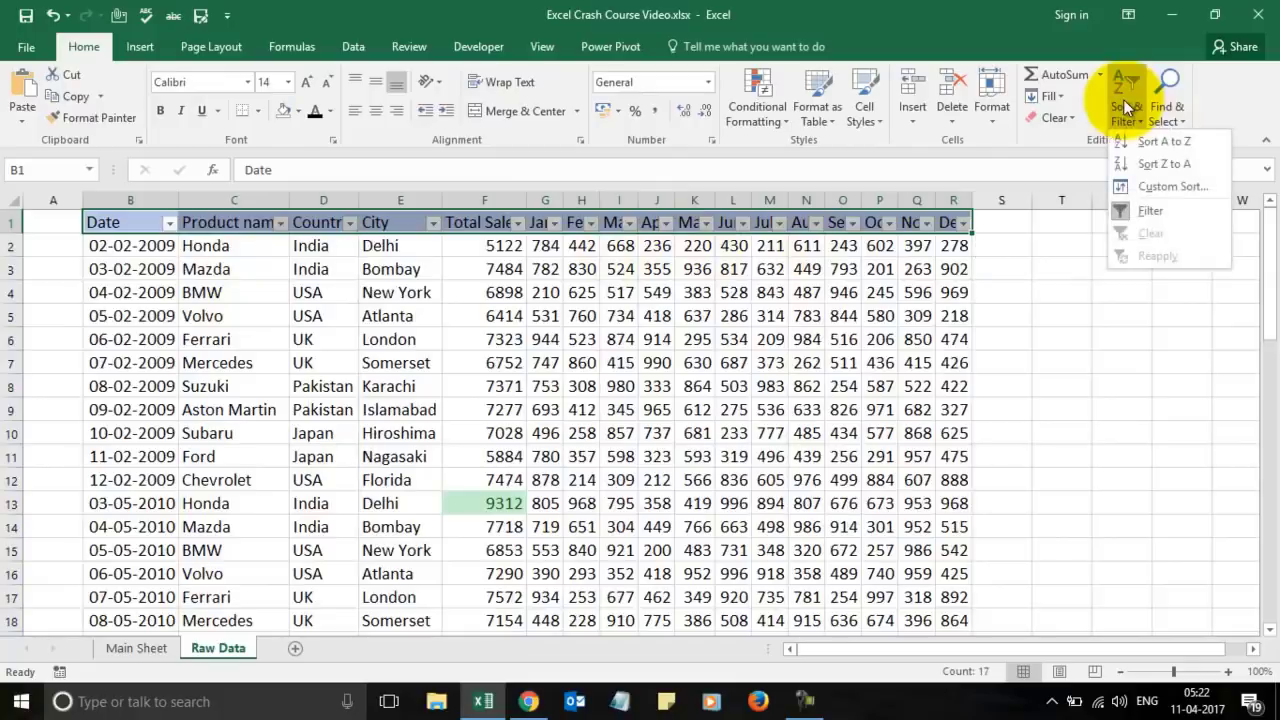
left_click(1145, 210)
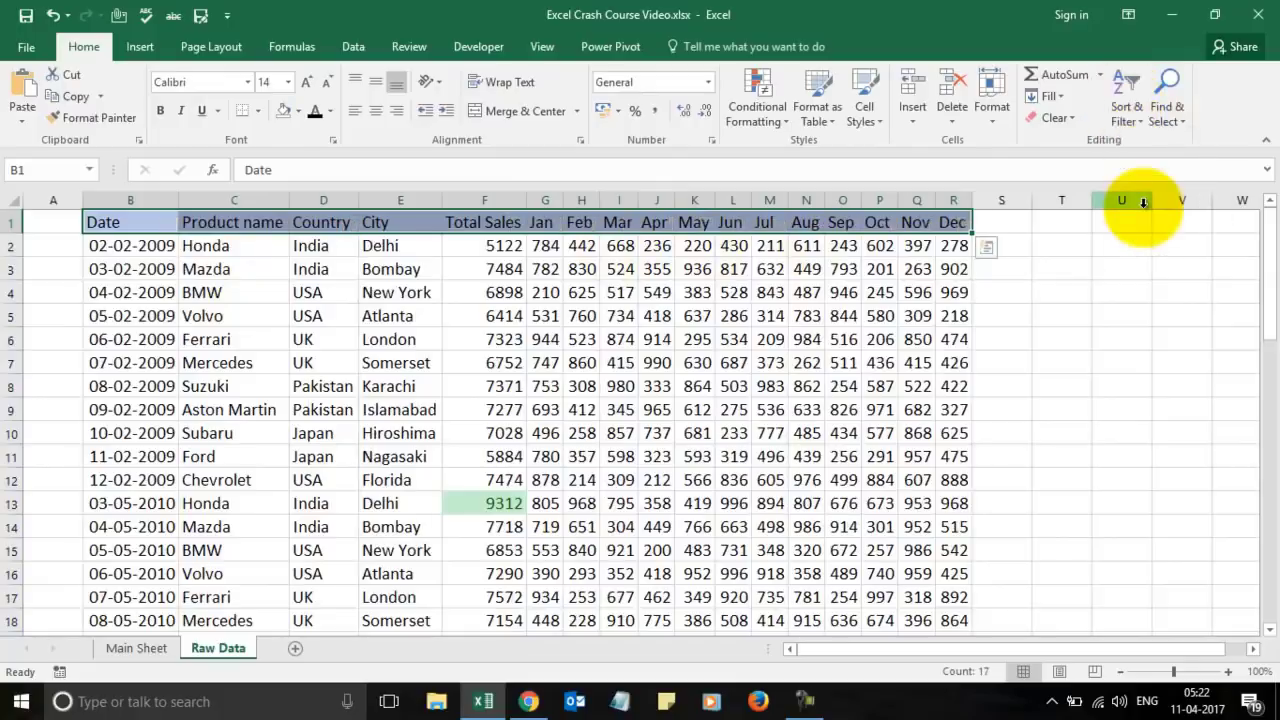
left_click(1128, 83)
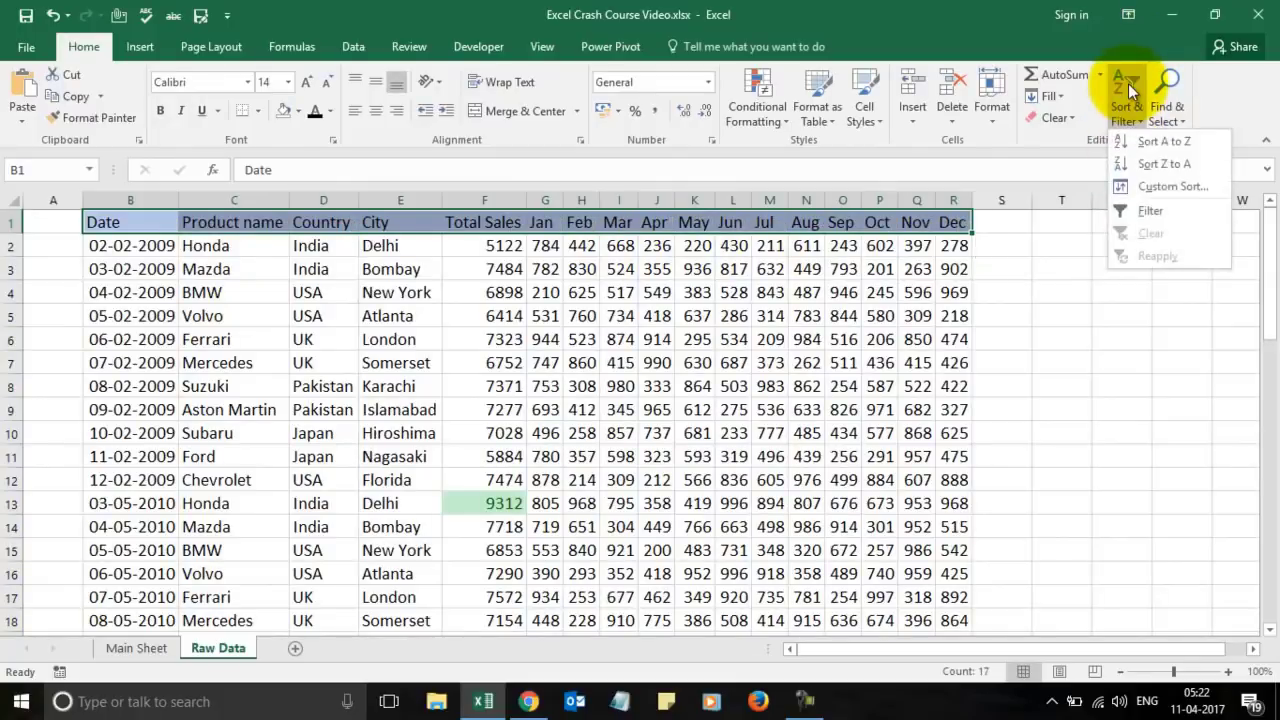
left_click(1155, 202)
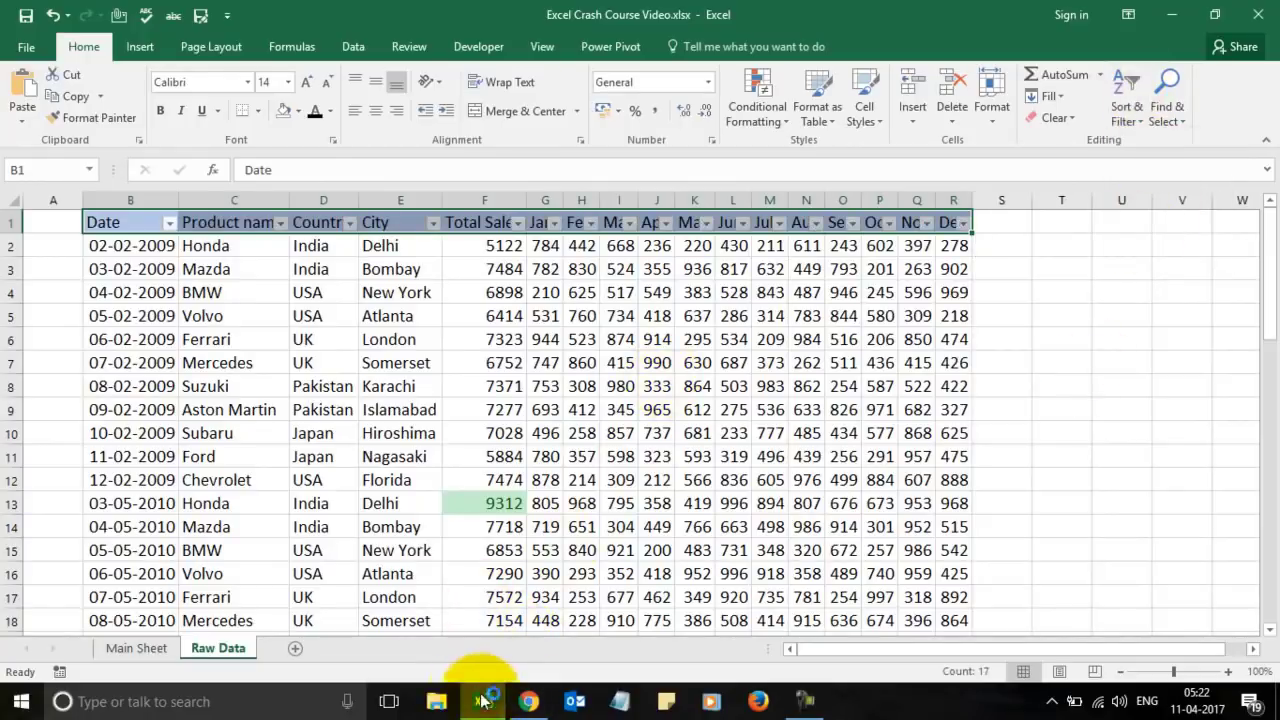
Check the topic list on the Main Sheet and sort the Raw Data table by Product name from A to Z.
left_click(150, 647)
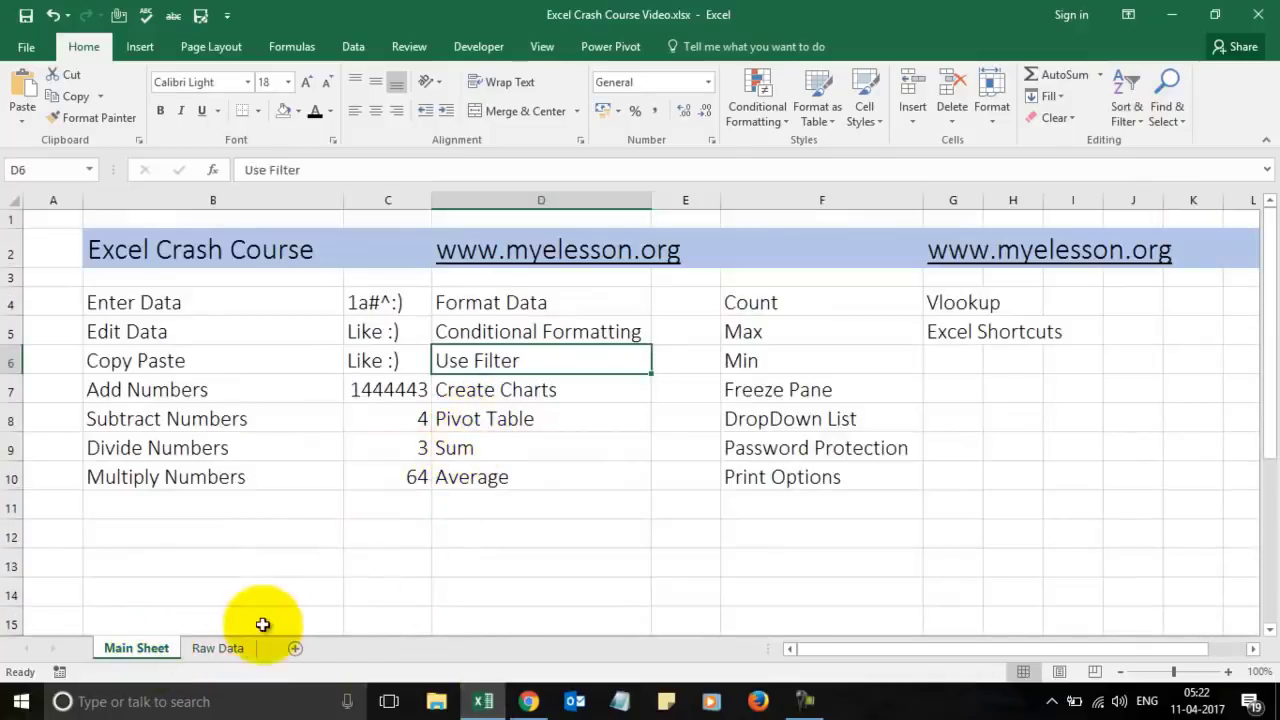
left_click(222, 648)
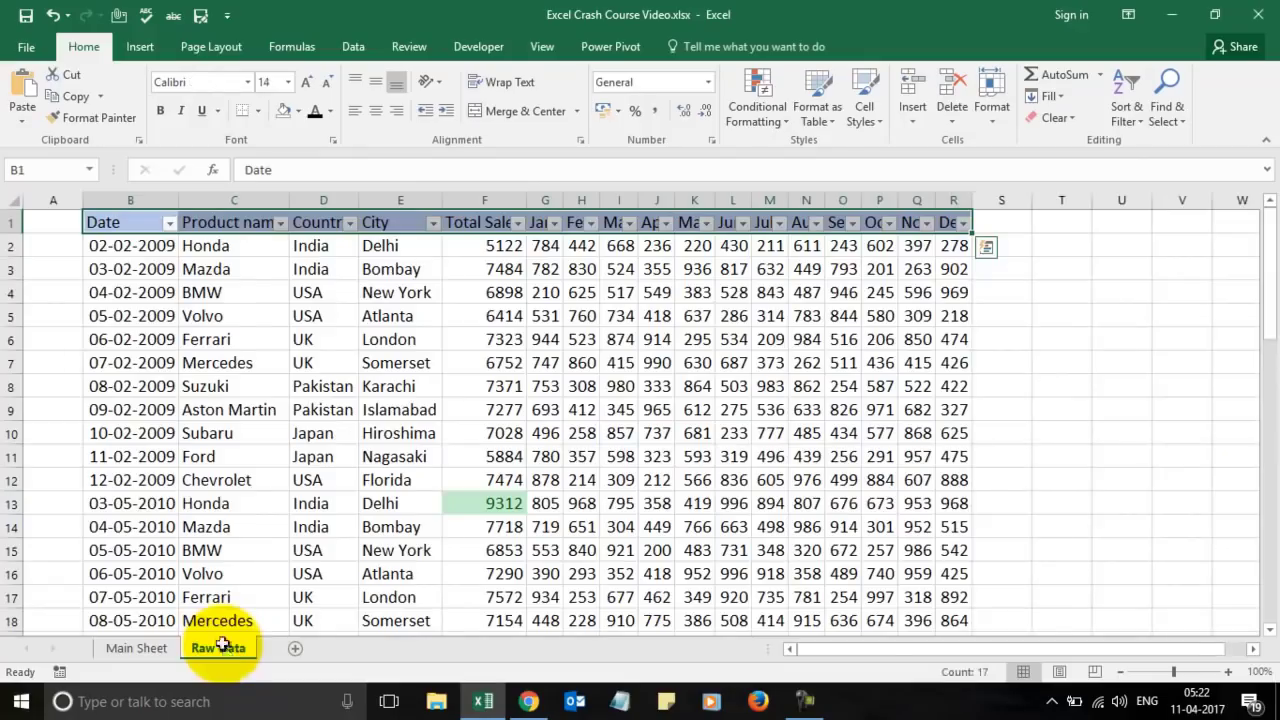
left_click(282, 223)
left_click(154, 243)
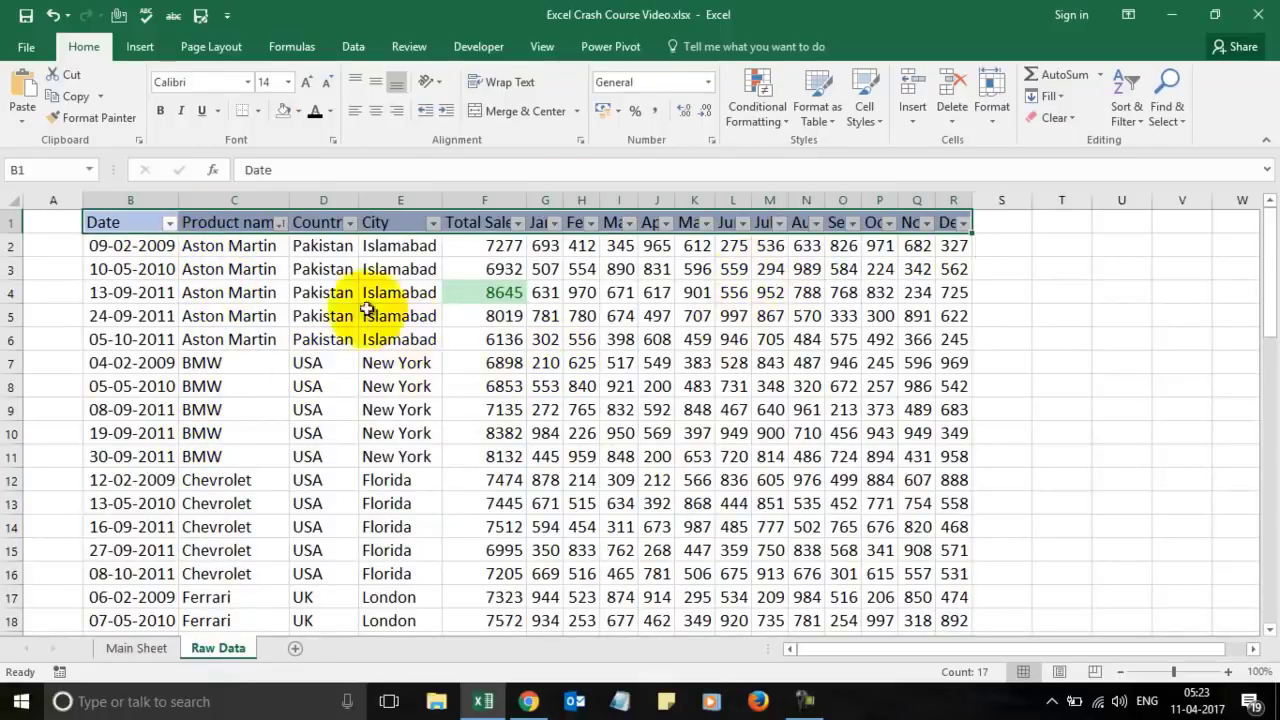
Undo the Product name sort so the Raw Data rows return to their original order.
left_click(283, 224)
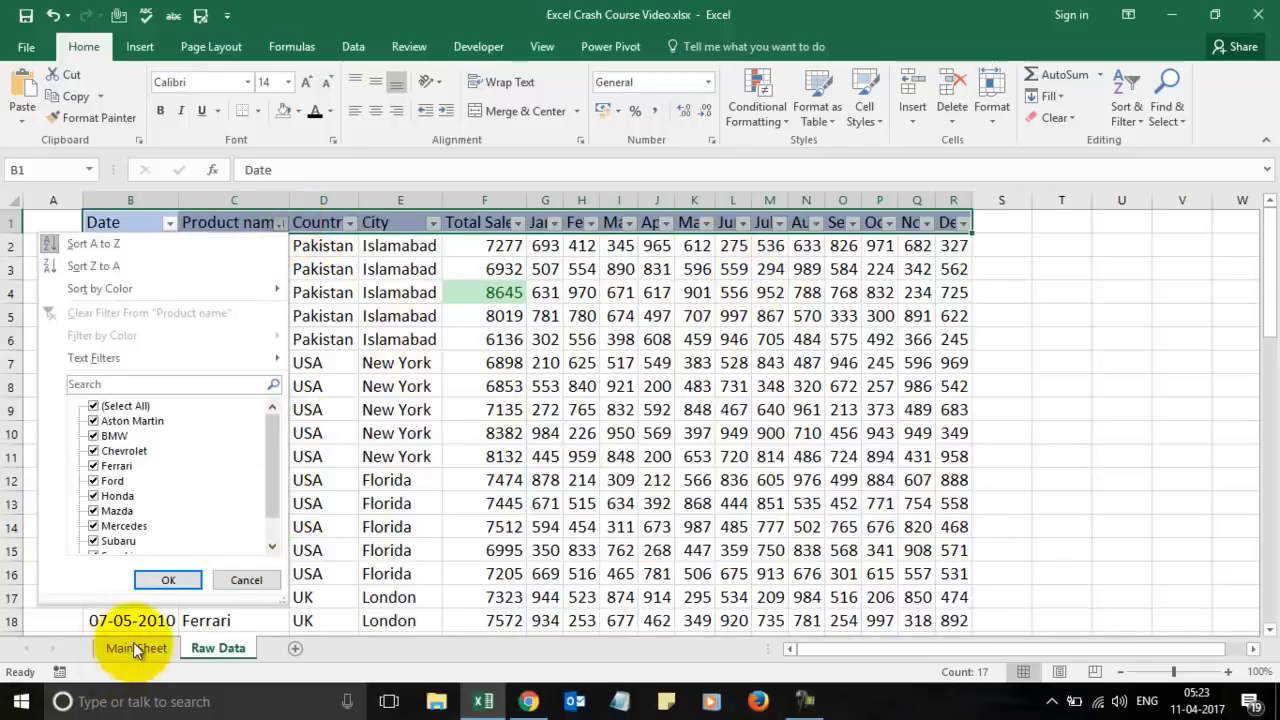
key("Escape")
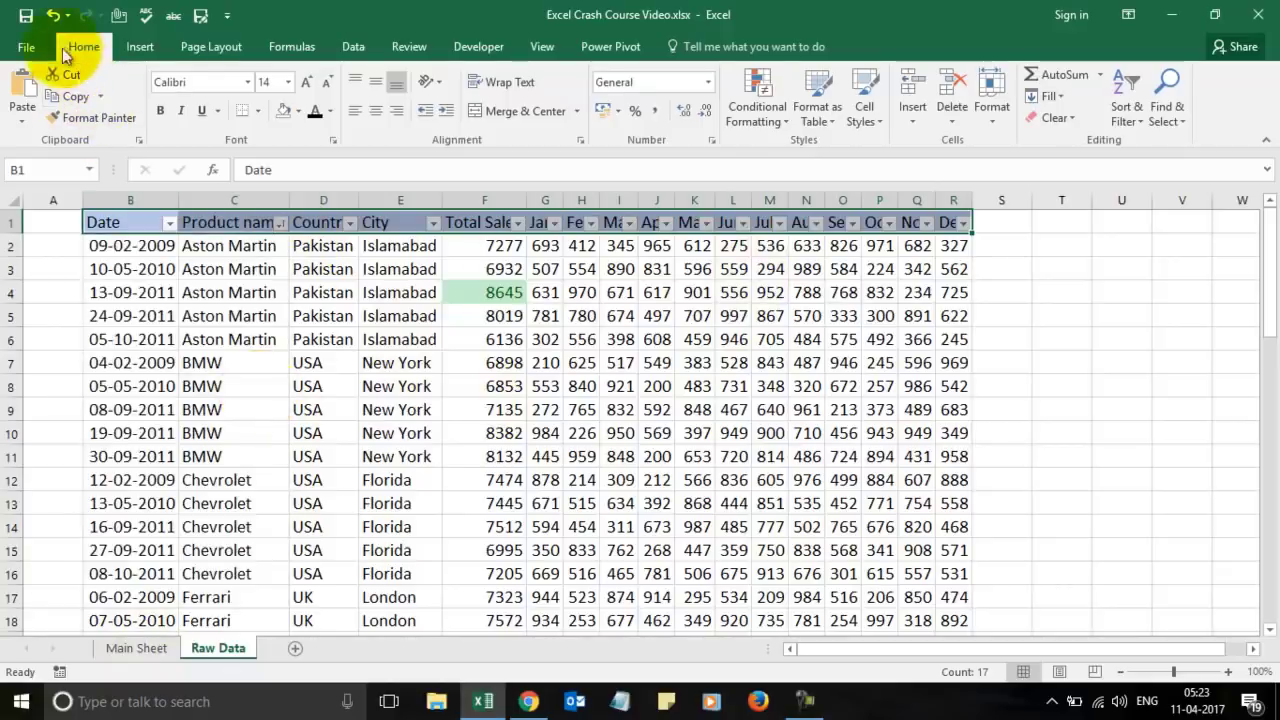
left_click(53, 15)
left_click(306, 363)
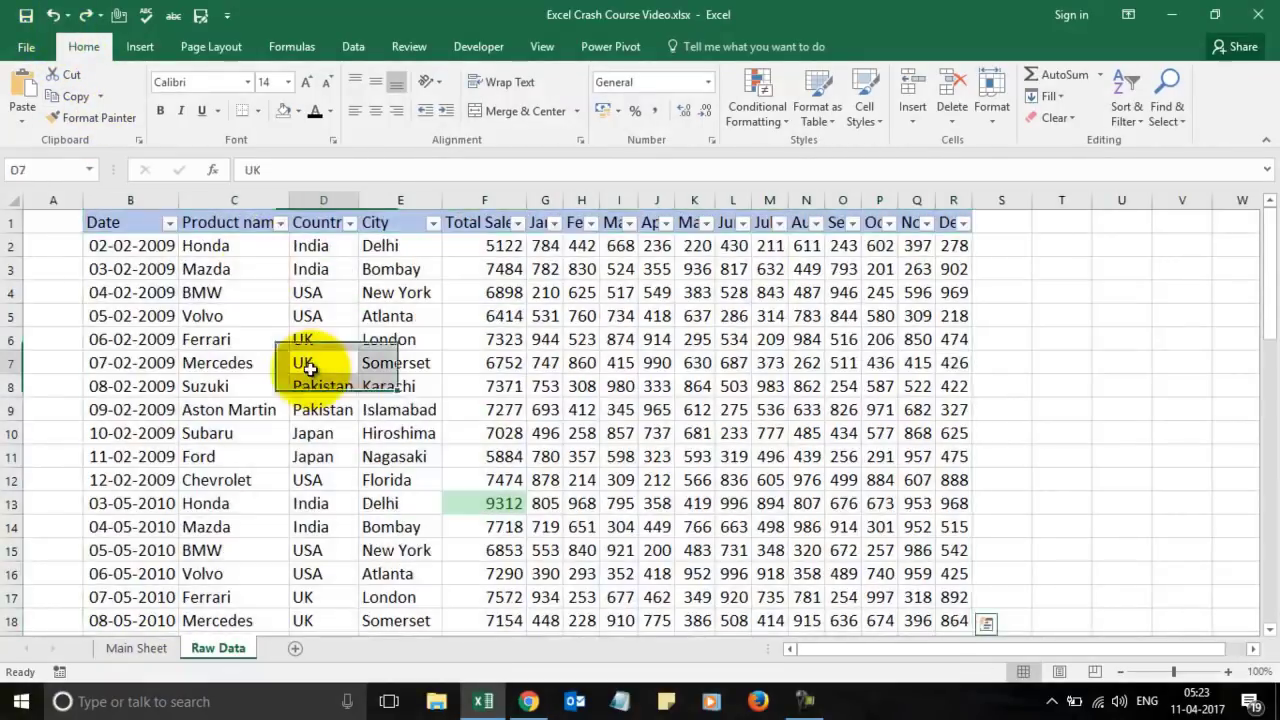
Check the Create Charts topic on the Main Sheet and return to the Raw Data sheet.
left_click(145, 650)
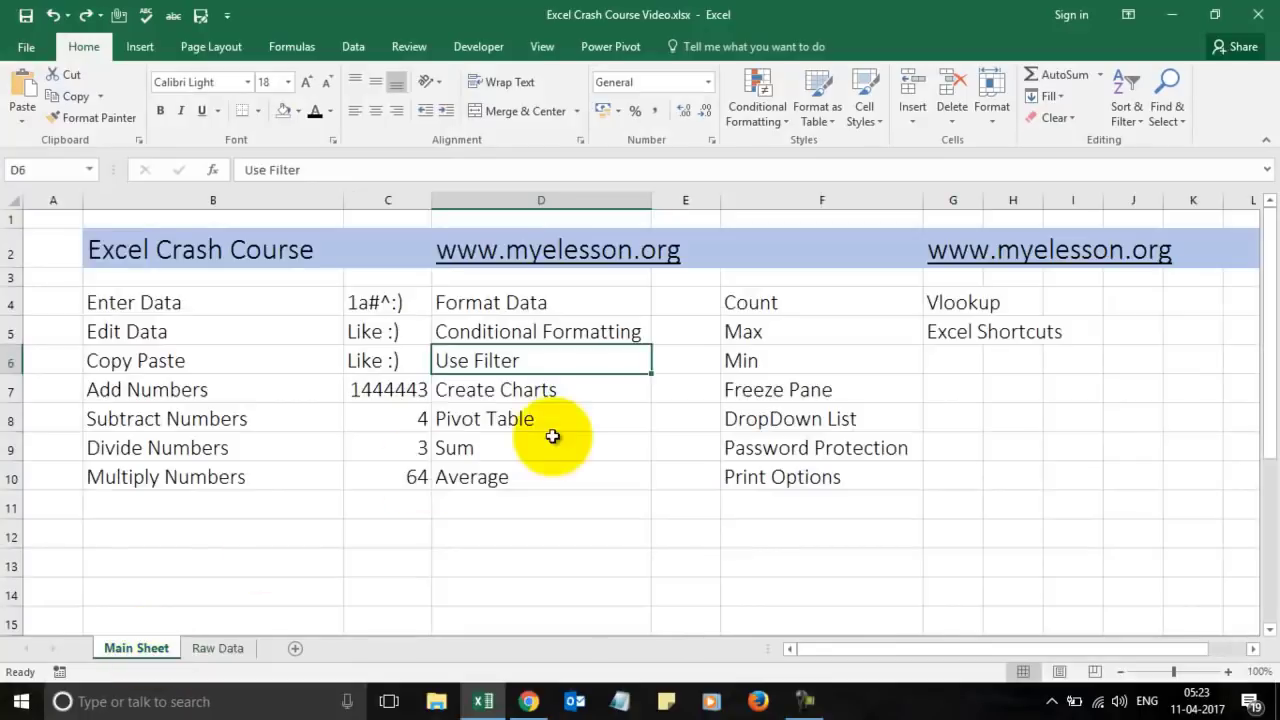
left_click(522, 392)
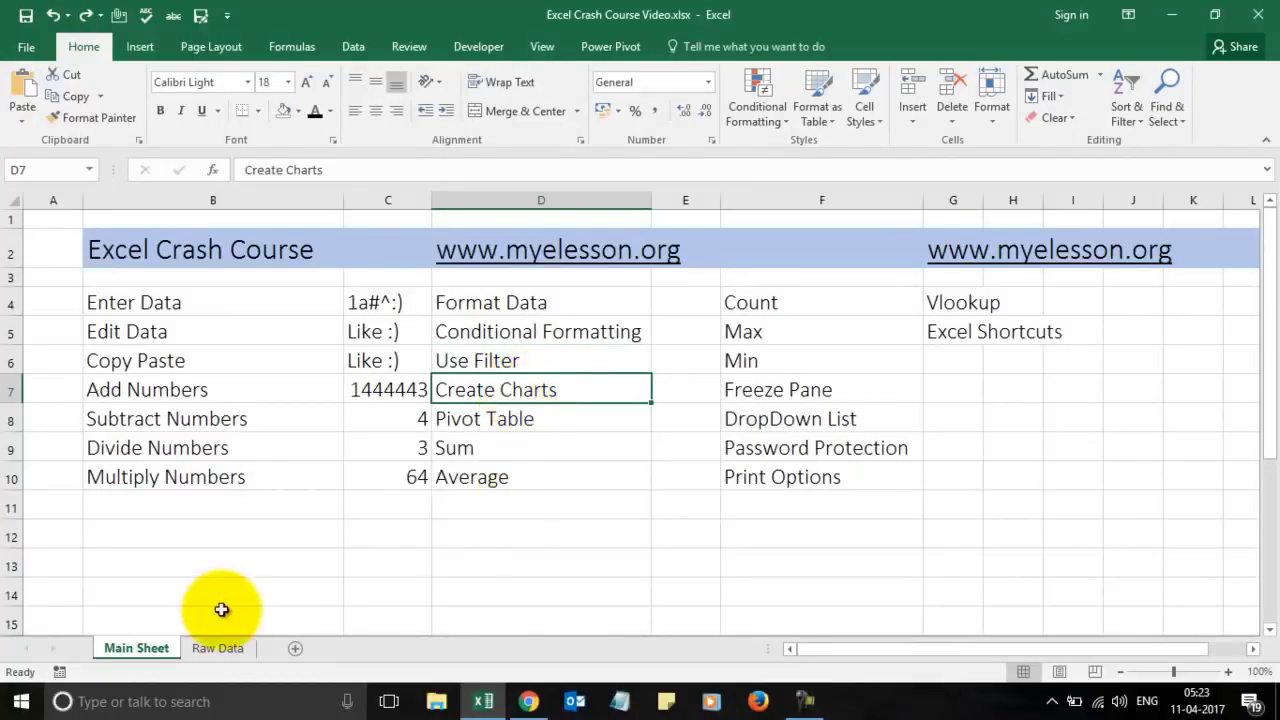
left_click(218, 648)
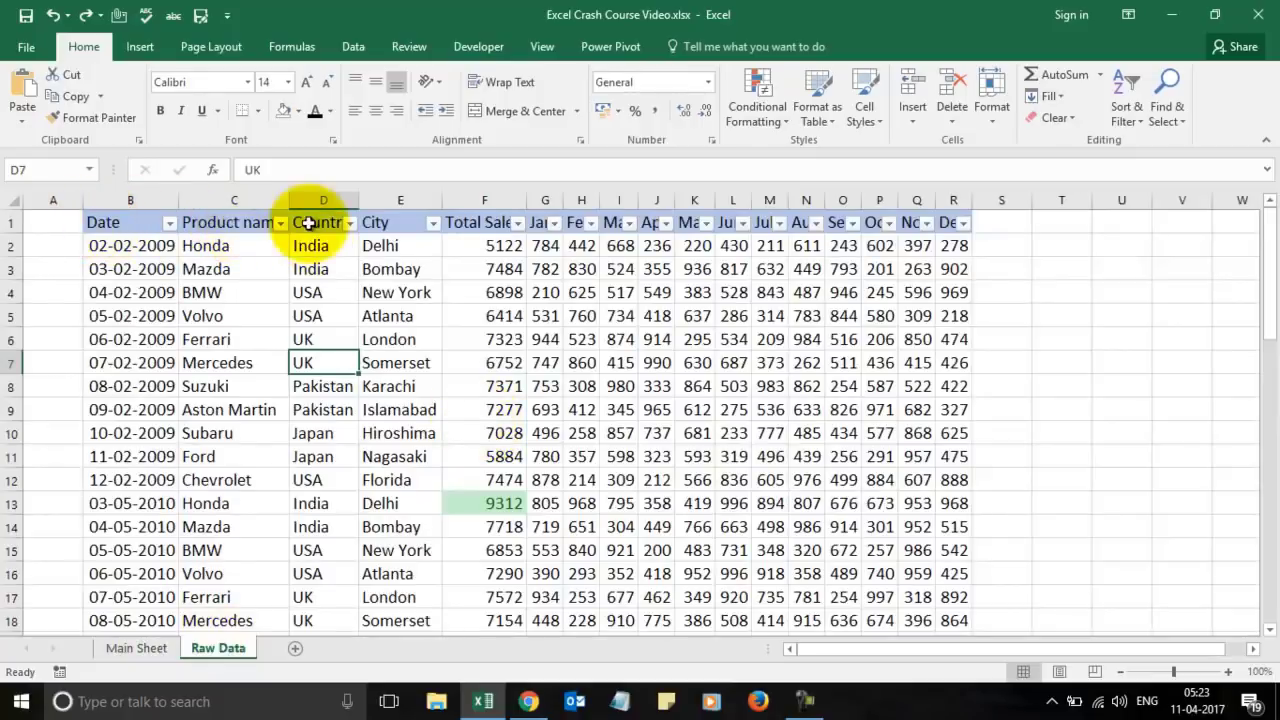
Insert a 2-D clustered column chart from the City and Total Sales cells E1:F9 and place it beside the table.
left_click(404, 220)
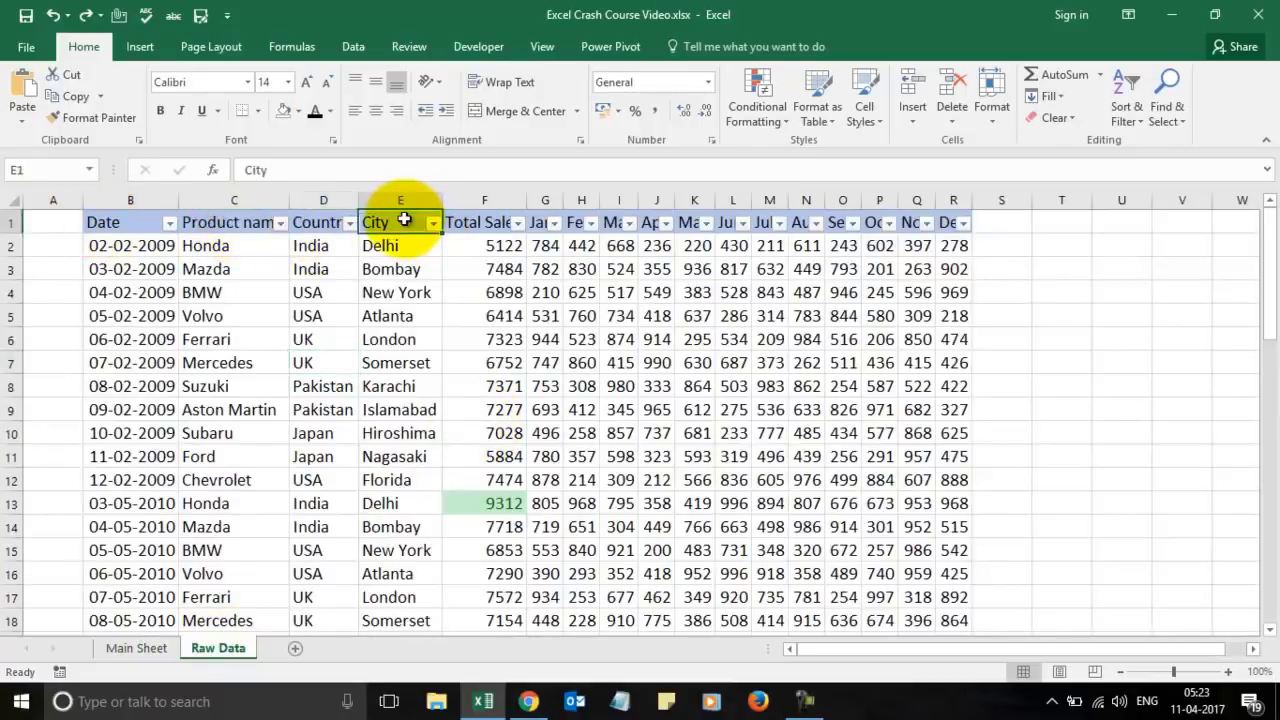
key("shift+Down")
key("shift+Down")
key("shift+Down")
key("shift+Down")
key("shift+Down")
key("shift+Down")
key("shift+Down")
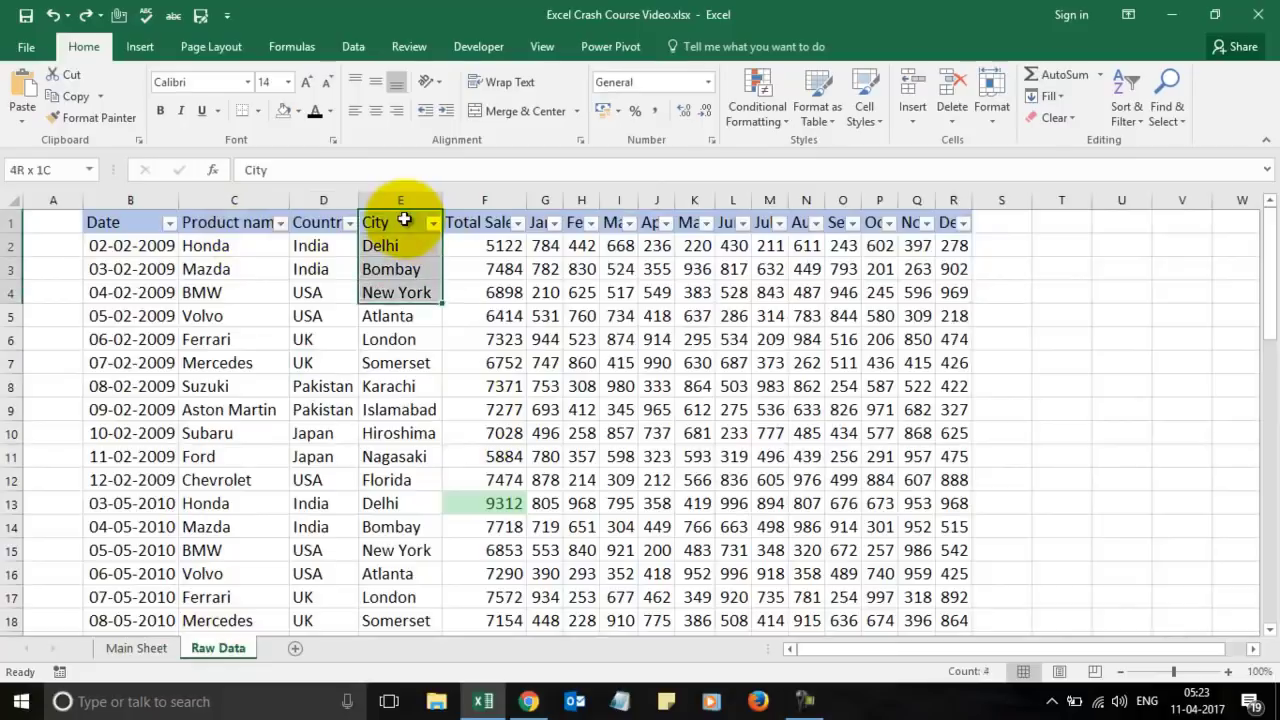
key("shift+Down")
key("shift+Right")
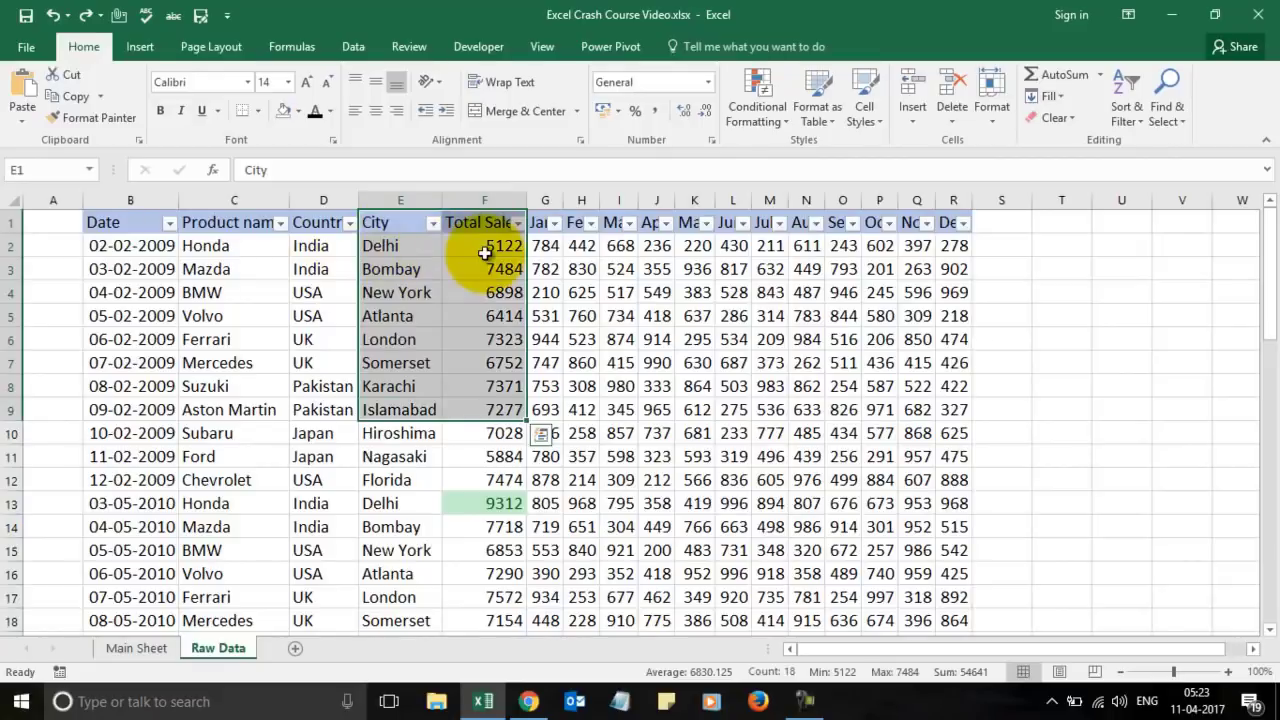
left_click(138, 47)
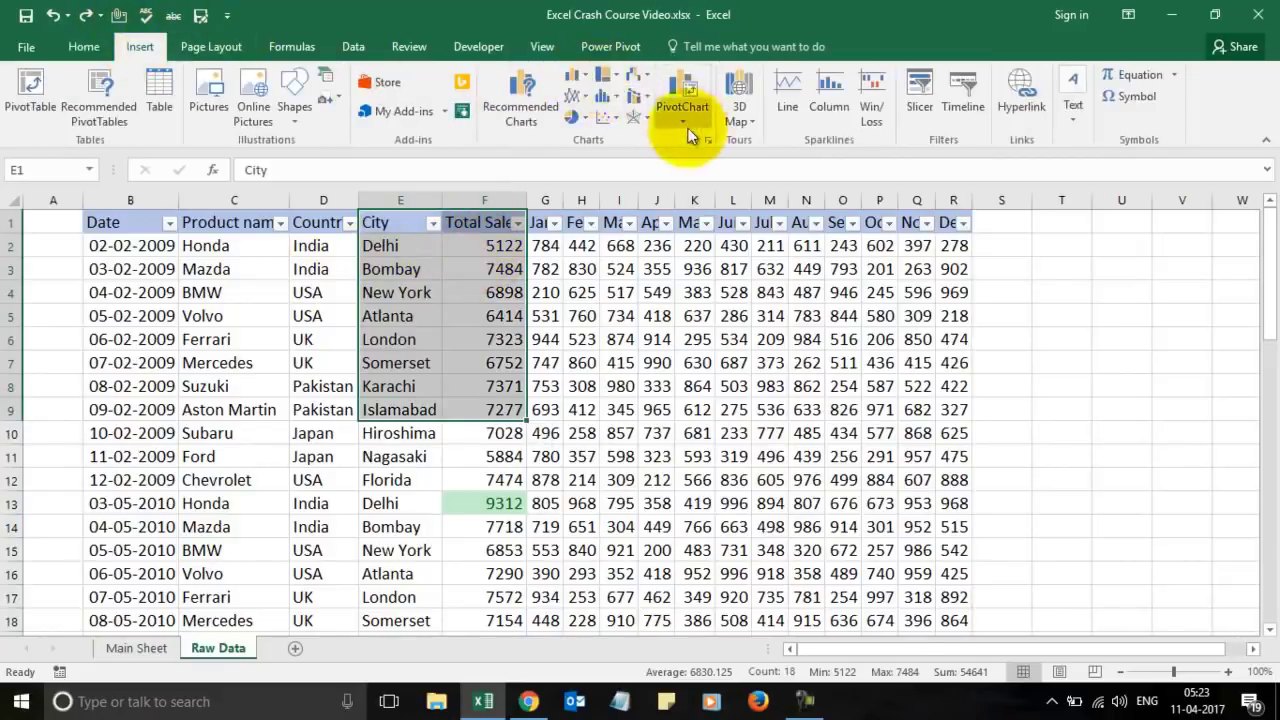
left_click(586, 74)
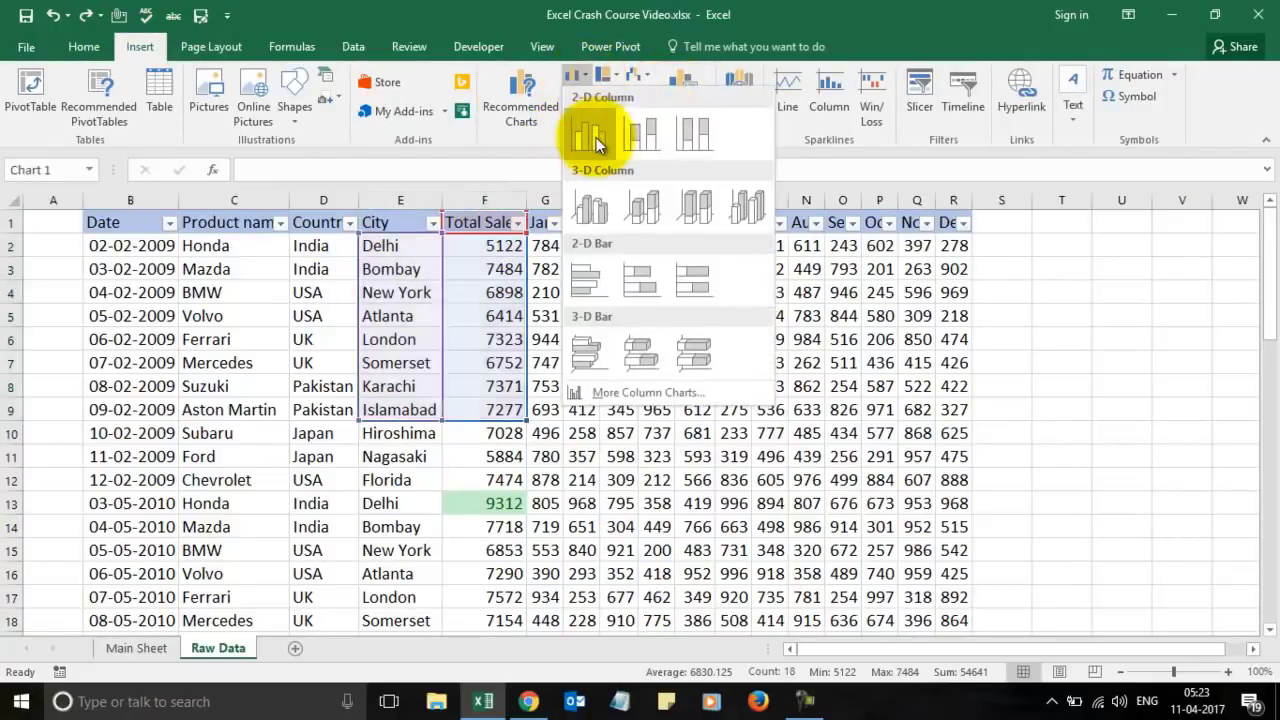
left_click(590, 135)
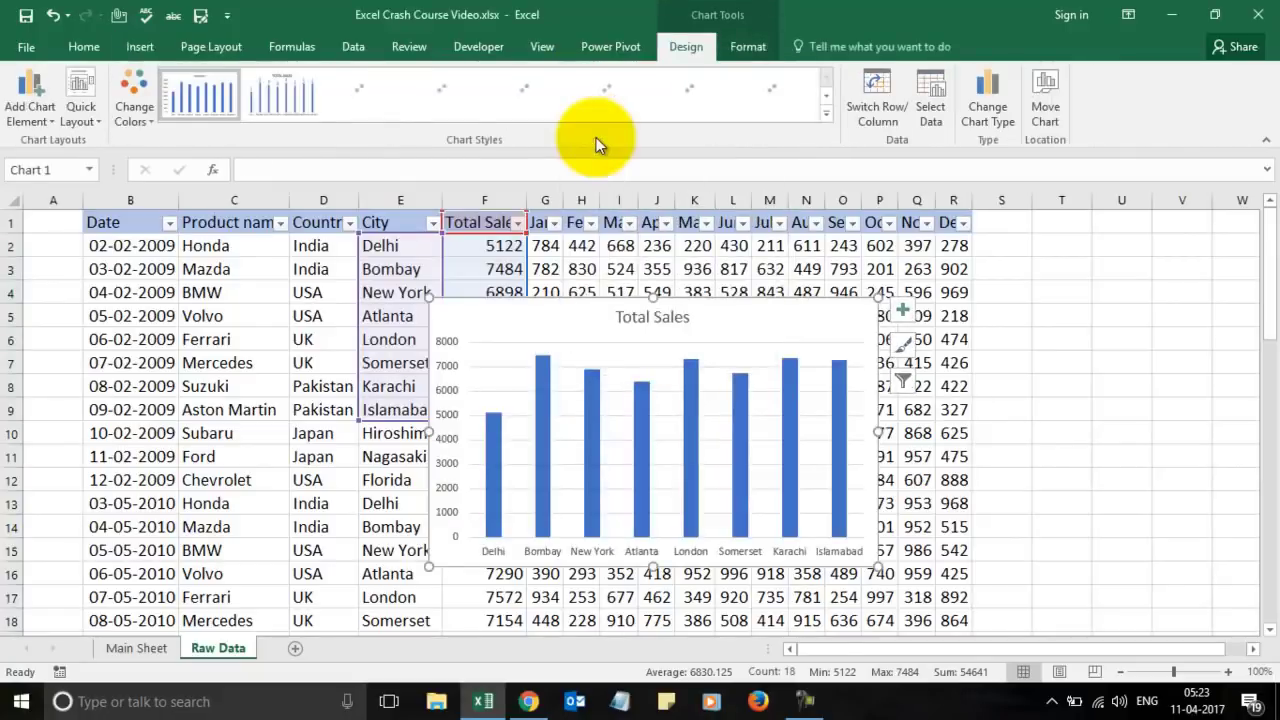
left_click_drag(735, 325, 871, 233)
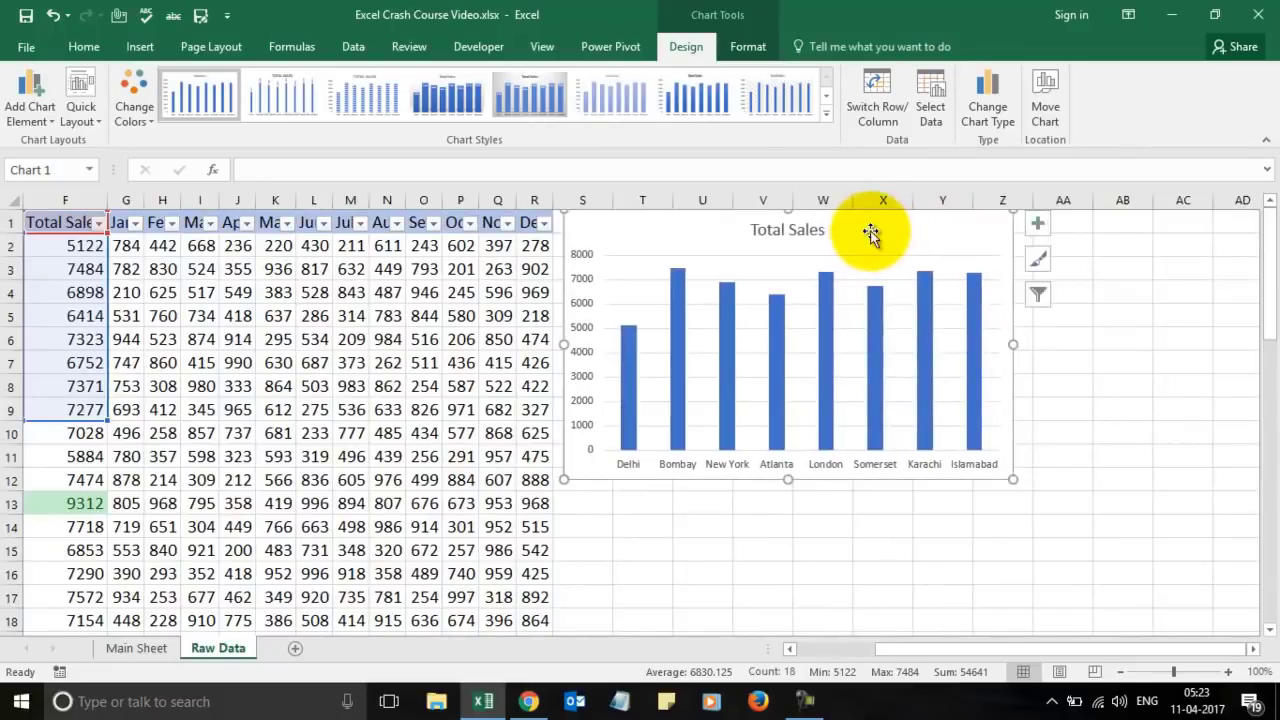
Insert a 2-D clustered bar chart from the same City and Total Sales cells E1:F9 and place it below the column chart.
left_click(380, 339)
key("Left")
key("Left")
key("Left")
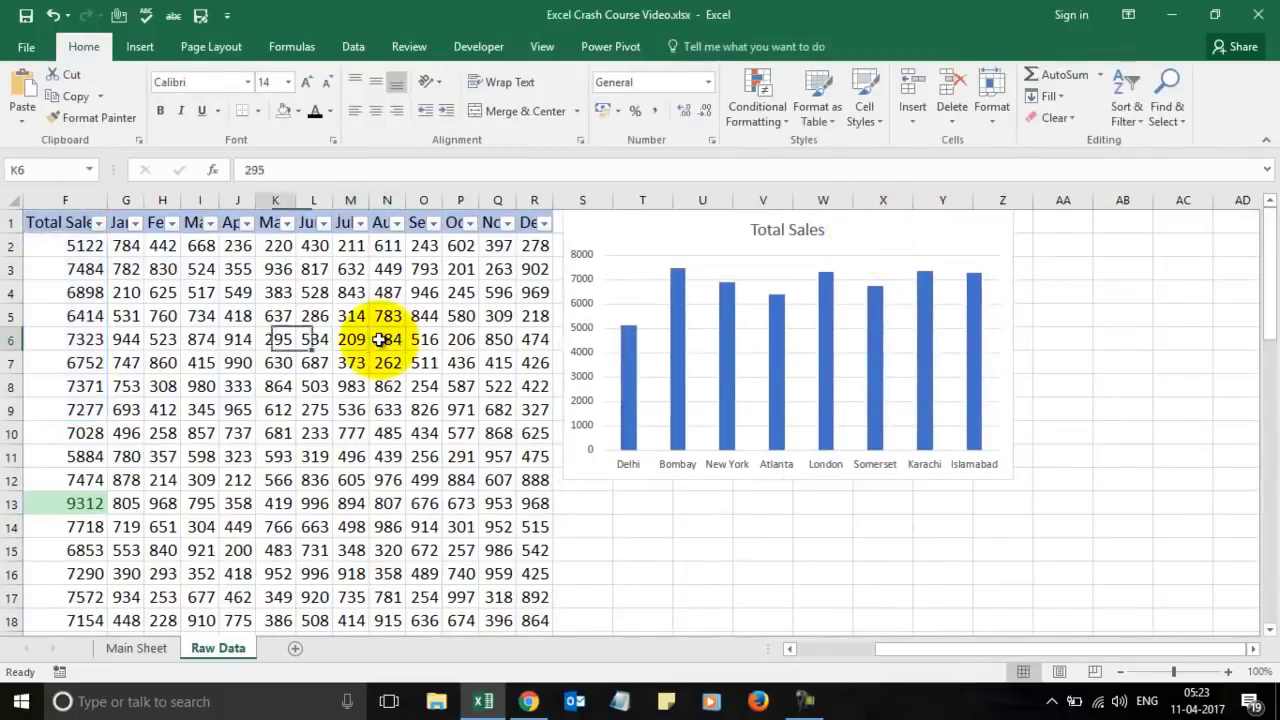
key("Left")
key("Left")
key("Left")
key("Left")
key("Left")
key("Left")
key("Left")
key("Up")
key("Up")
key("Up")
key("Up")
key("Up")
key("Right")
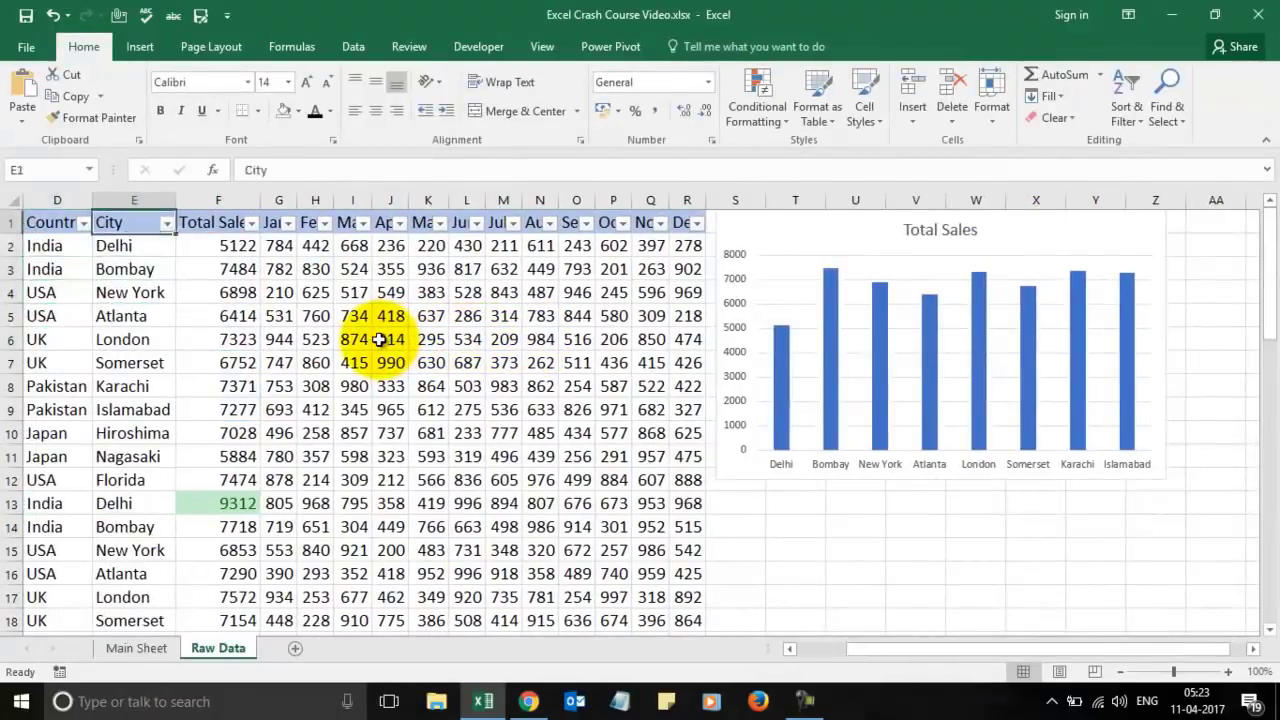
key("shift+Right")
key("shift+Down")
key("shift+Down")
key("shift+Down")
key("shift+Down")
key("shift+Down")
key("shift+Down")
key("shift+Down")
key("shift+Down")
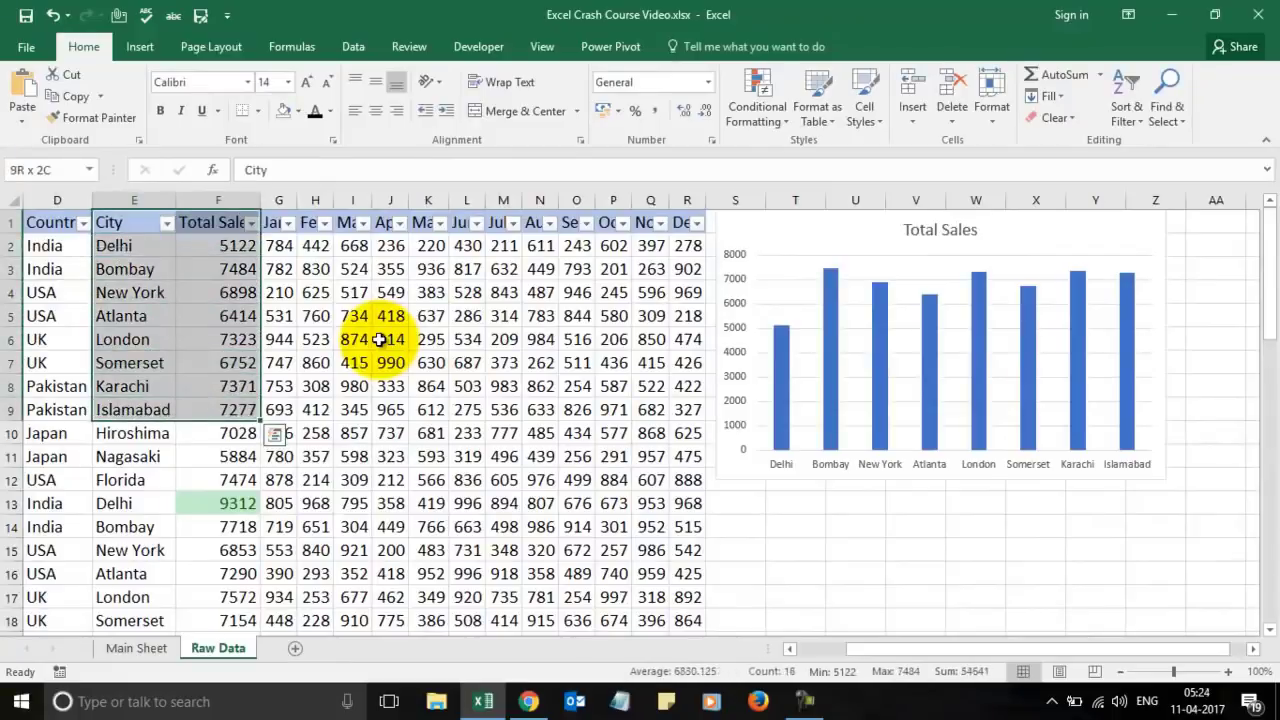
left_click(136, 47)
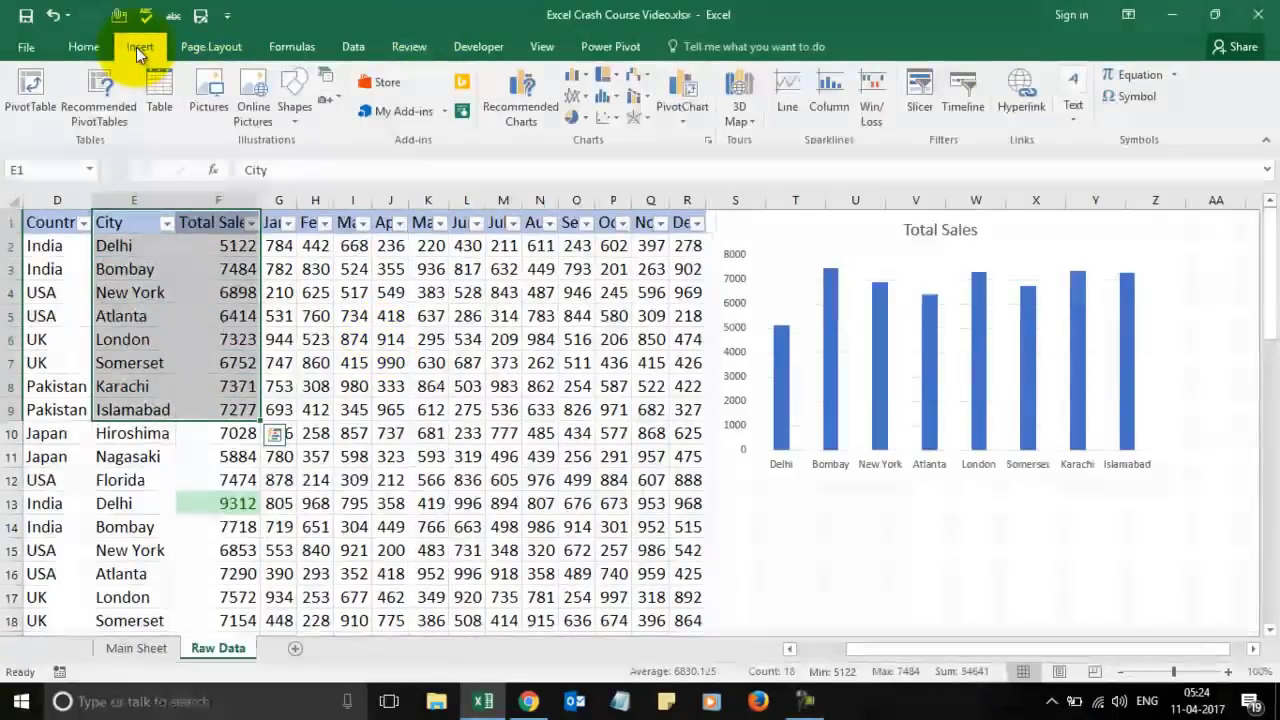
left_click(584, 77)
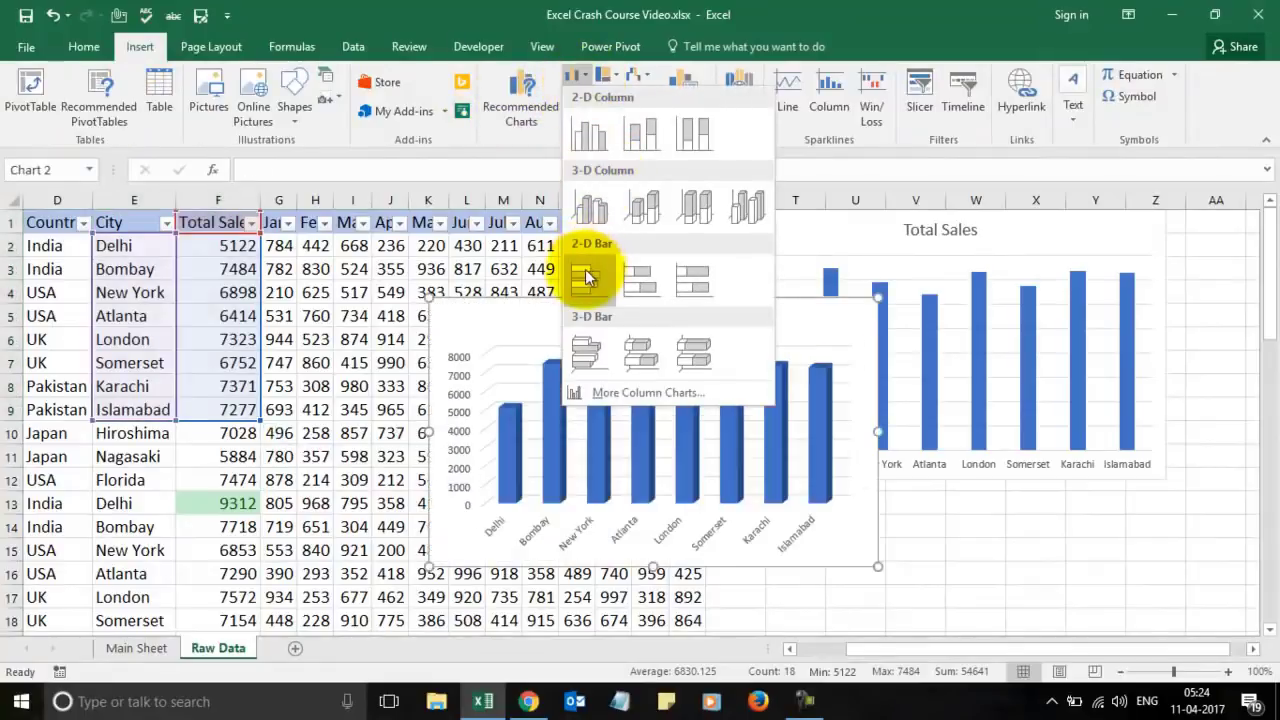
left_click(586, 277)
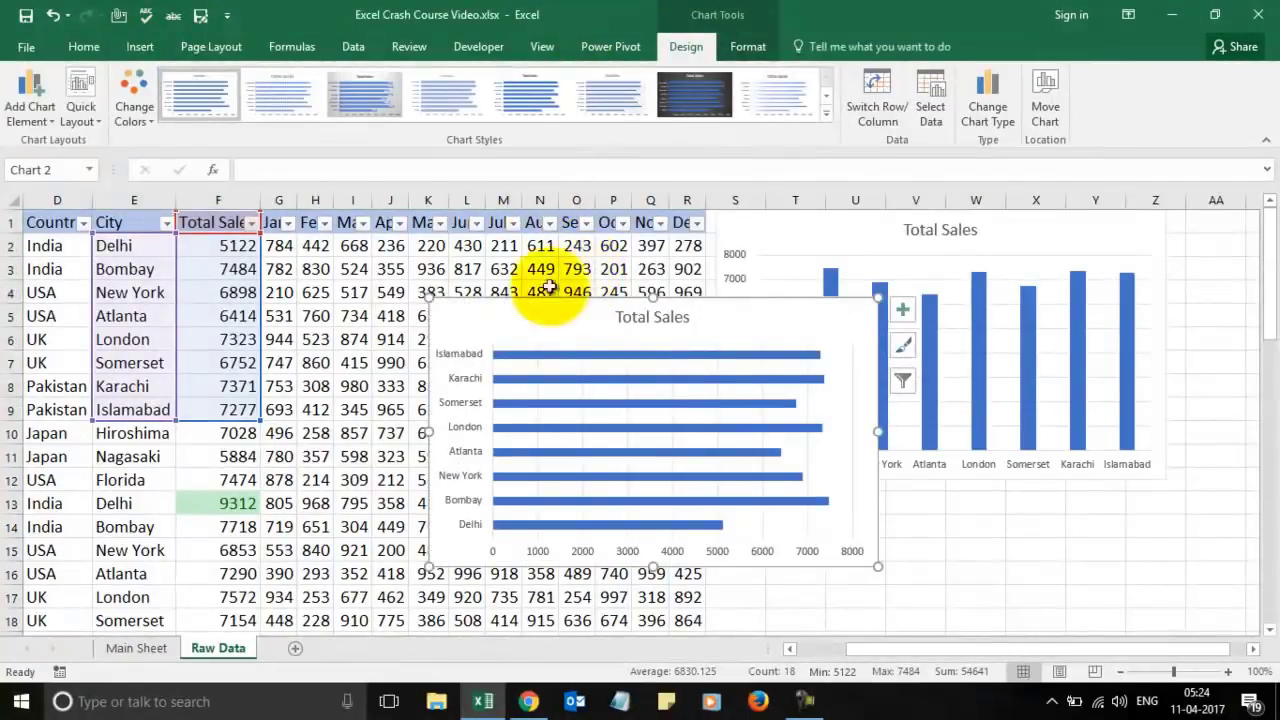
left_click_drag(551, 309, 823, 494)
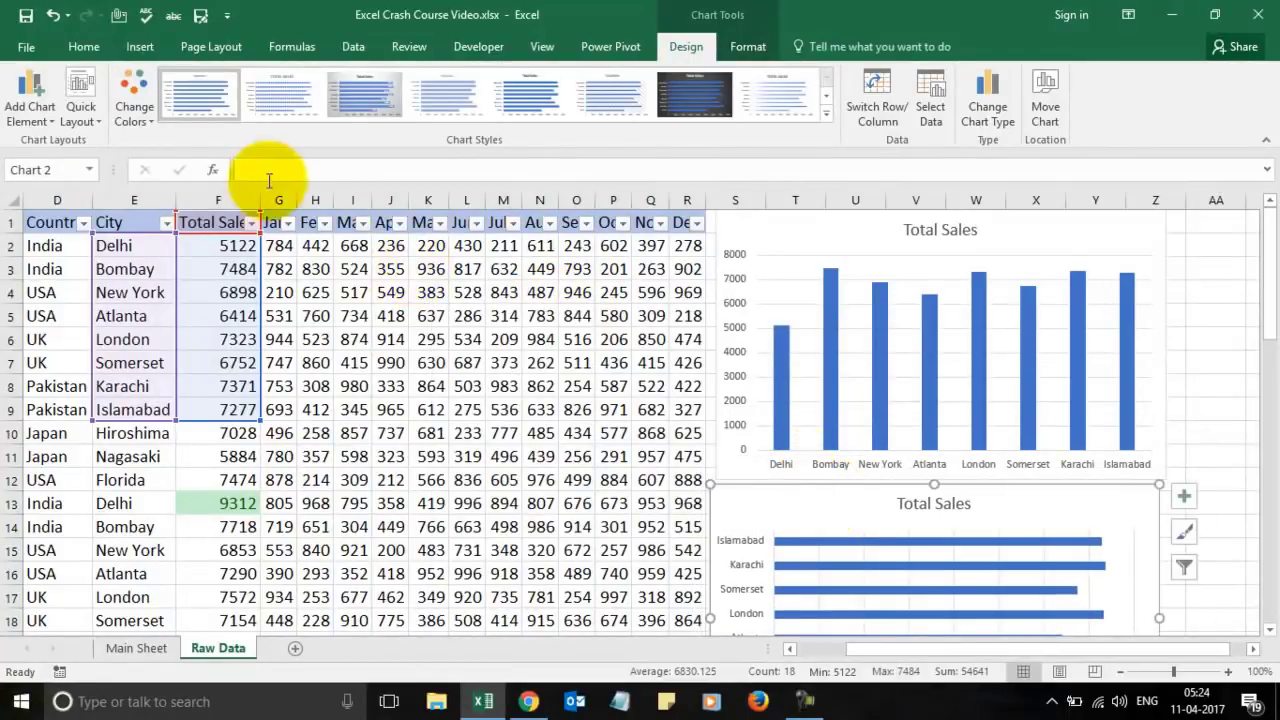
Change the lower Total Sales chart to a 2-D line chart.
left_click(138, 47)
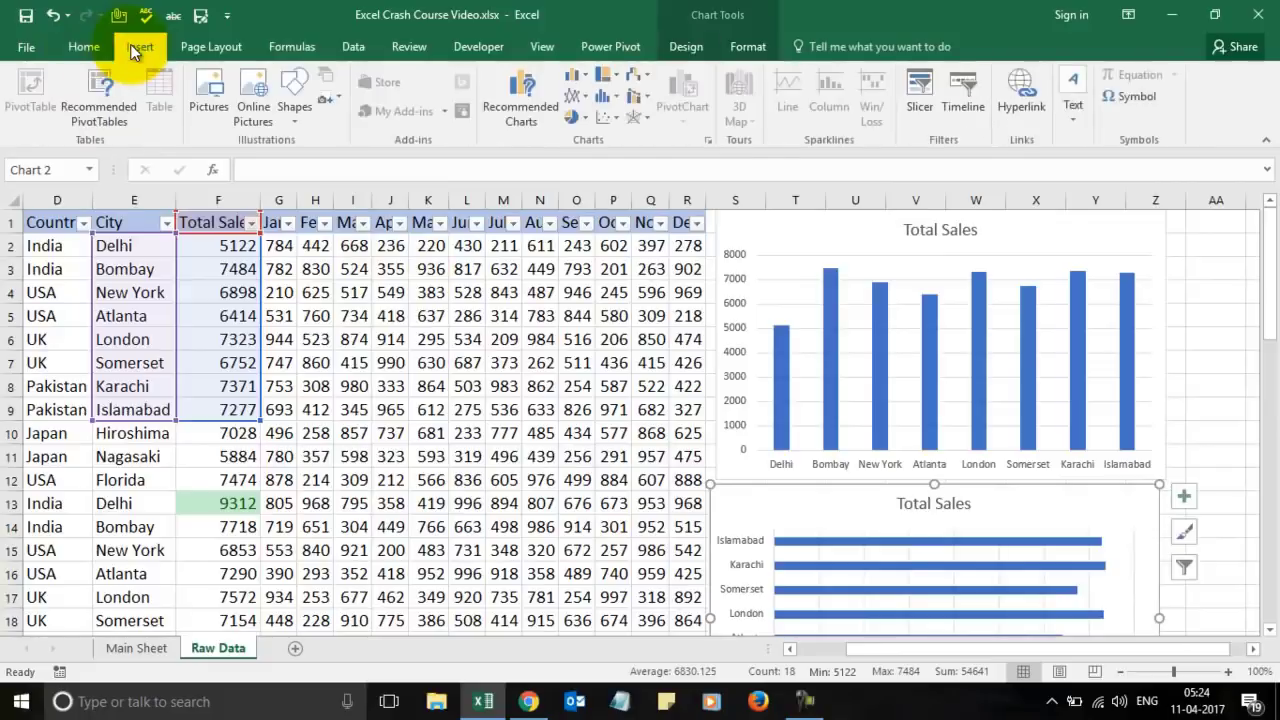
left_click(584, 96)
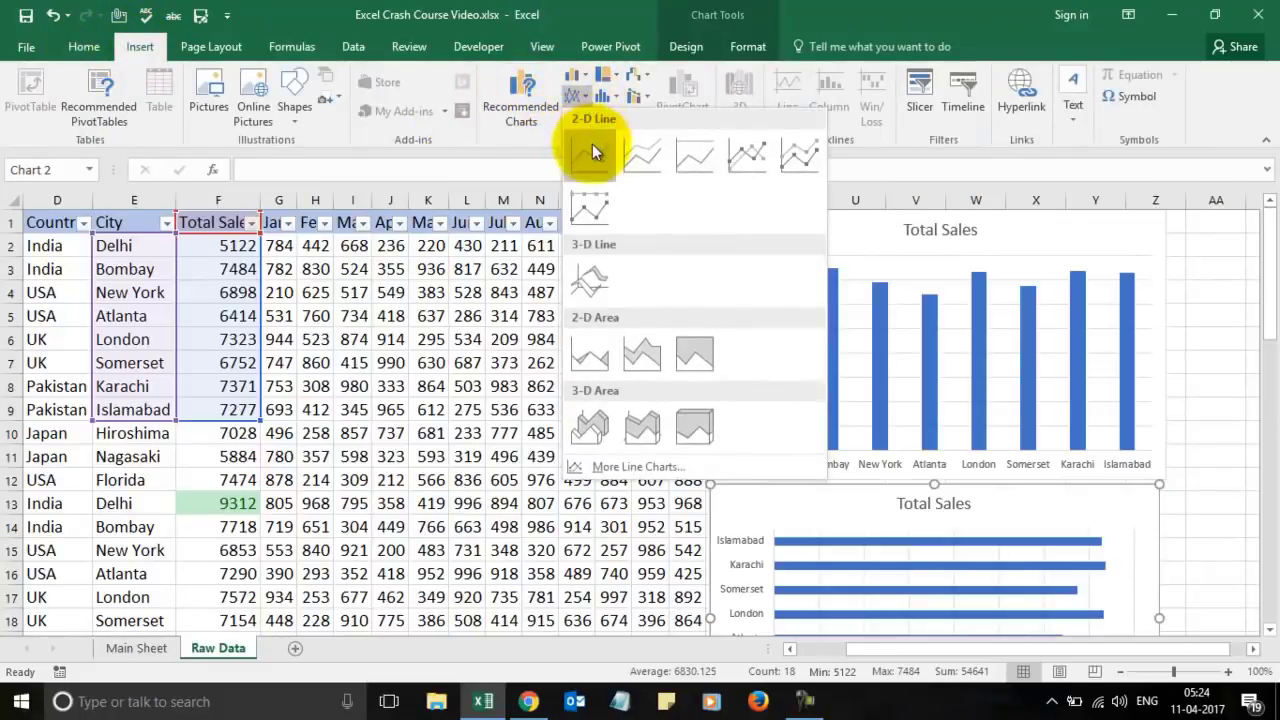
left_click(592, 144)
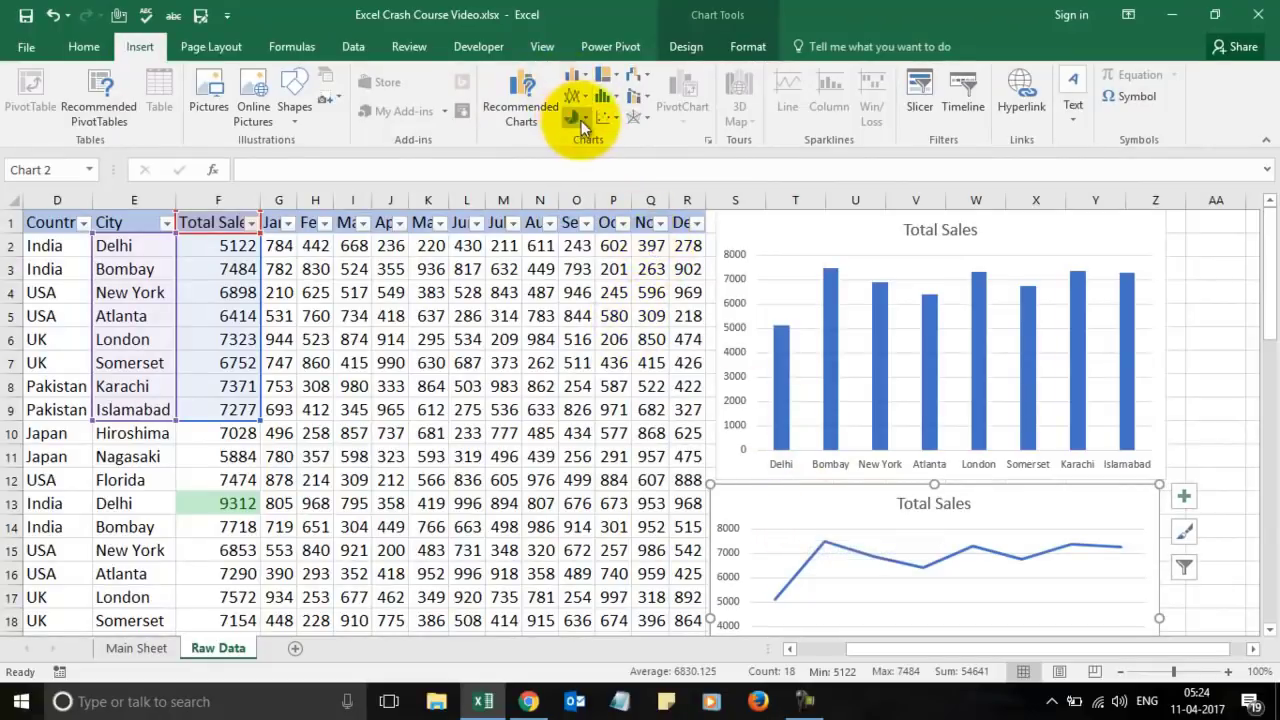
Change the lower Total Sales chart to a 2-D pie chart and deselect it.
left_click(583, 119)
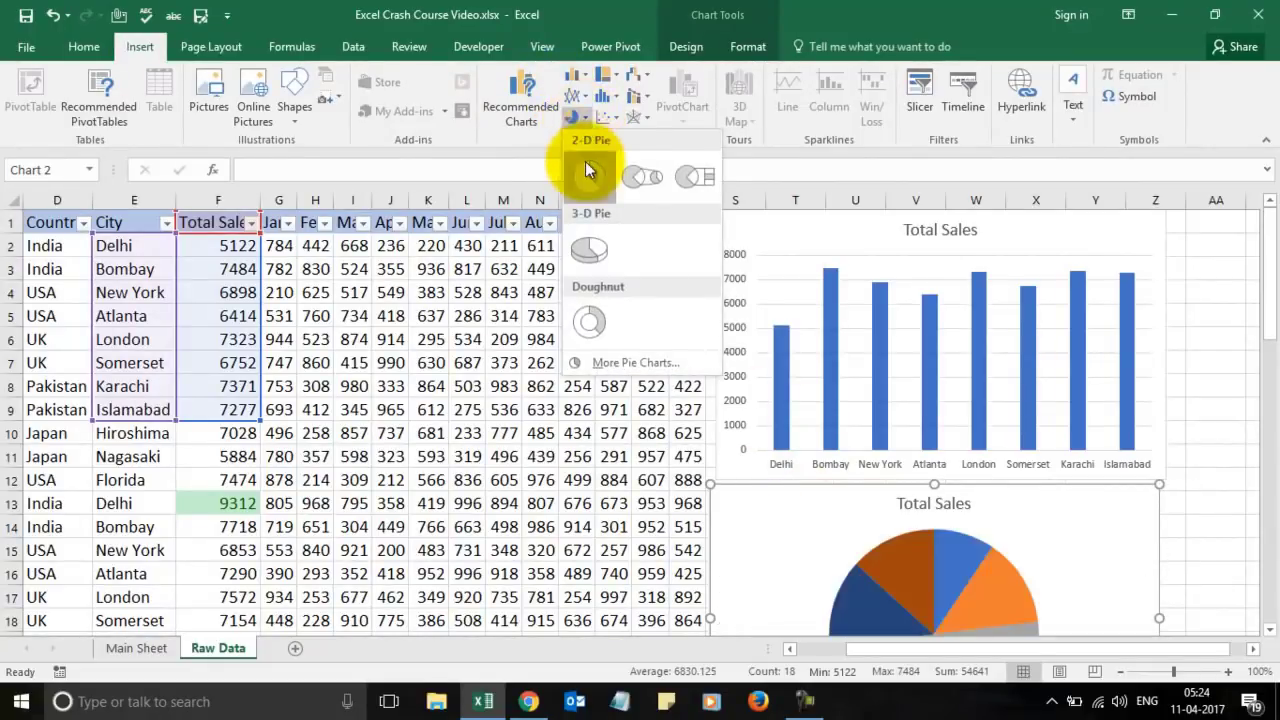
left_click(586, 168)
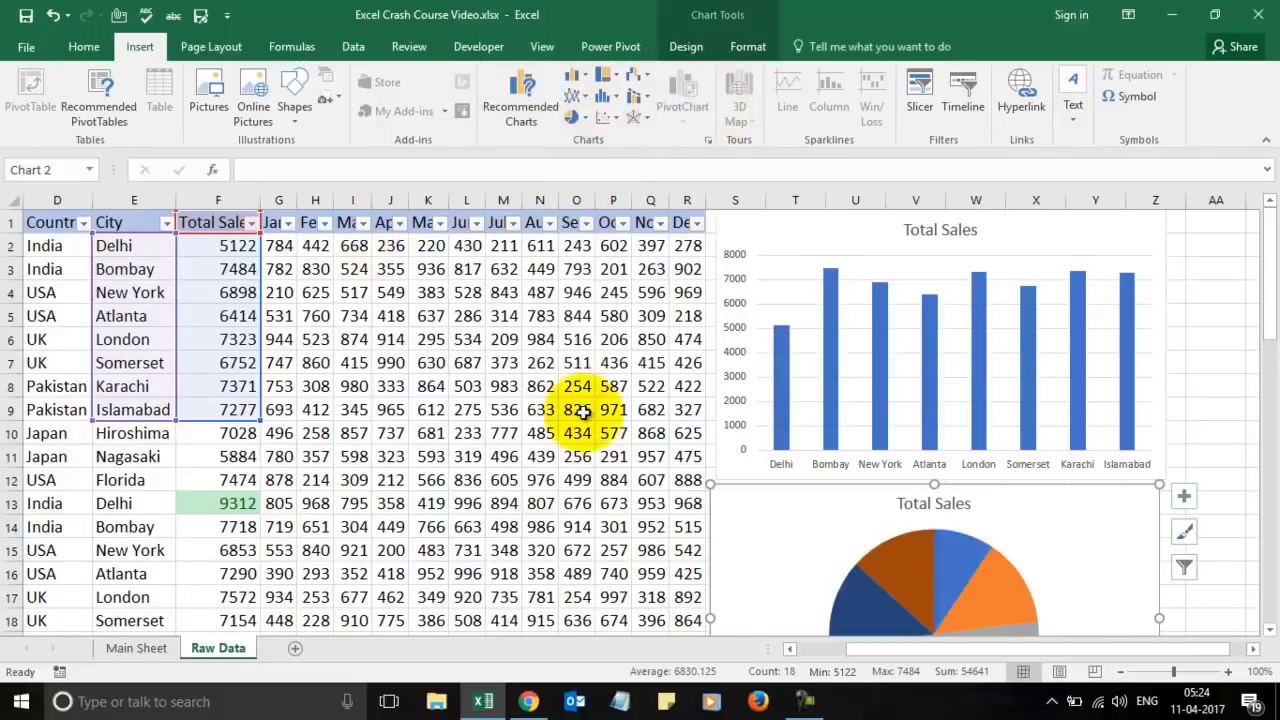
left_click(540, 456)
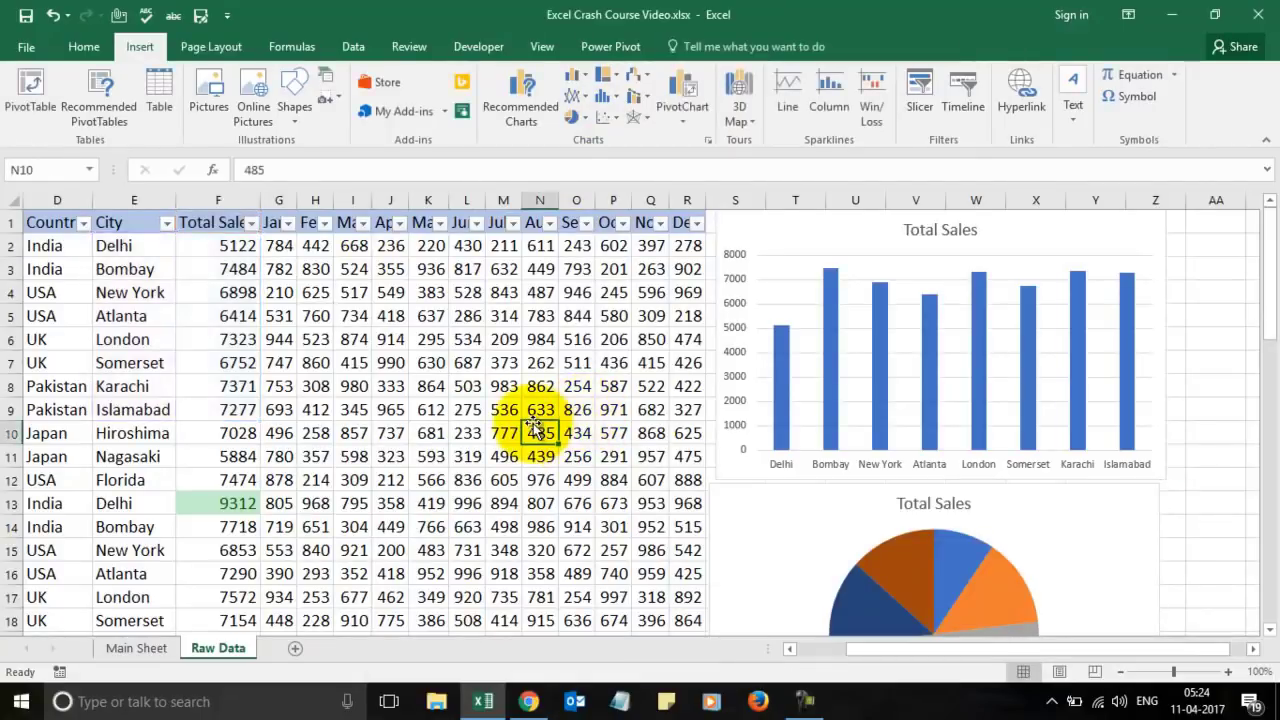
Examine the whole pie chart and the sales rows below it, then return to the first rows of the table.
key("Down")
key("Down")
key("Down")
key("Down")
key("Down")
key("Down")
key("Down")
key("Down")
key("Down")
key("Down")
key("Down")
key("Down")
key("Down")
key("Down")
key("Down")
key("Down")
key("Down")
key("Down")
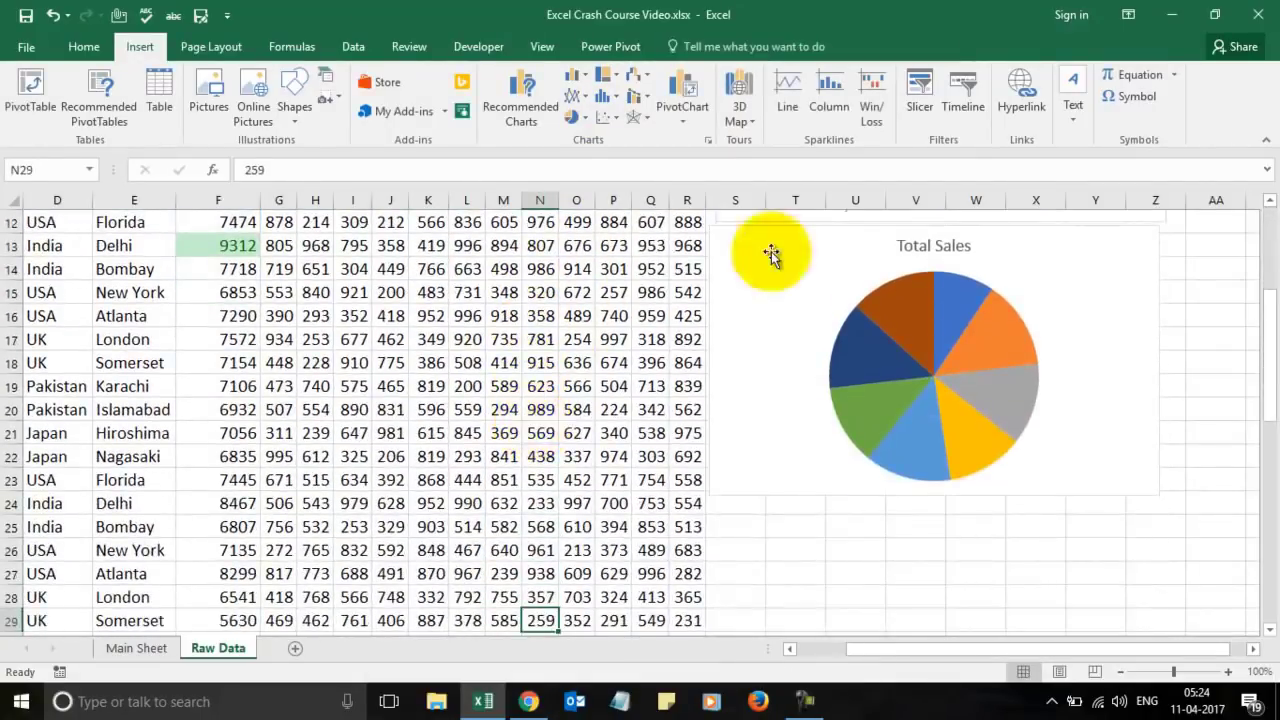
mouse_move(745, 333)
left_mouse_down()
mouse_move(769, 500)
mouse_move(760, 429)
mouse_move(787, 343)
mouse_move(744, 334)
left_mouse_up()
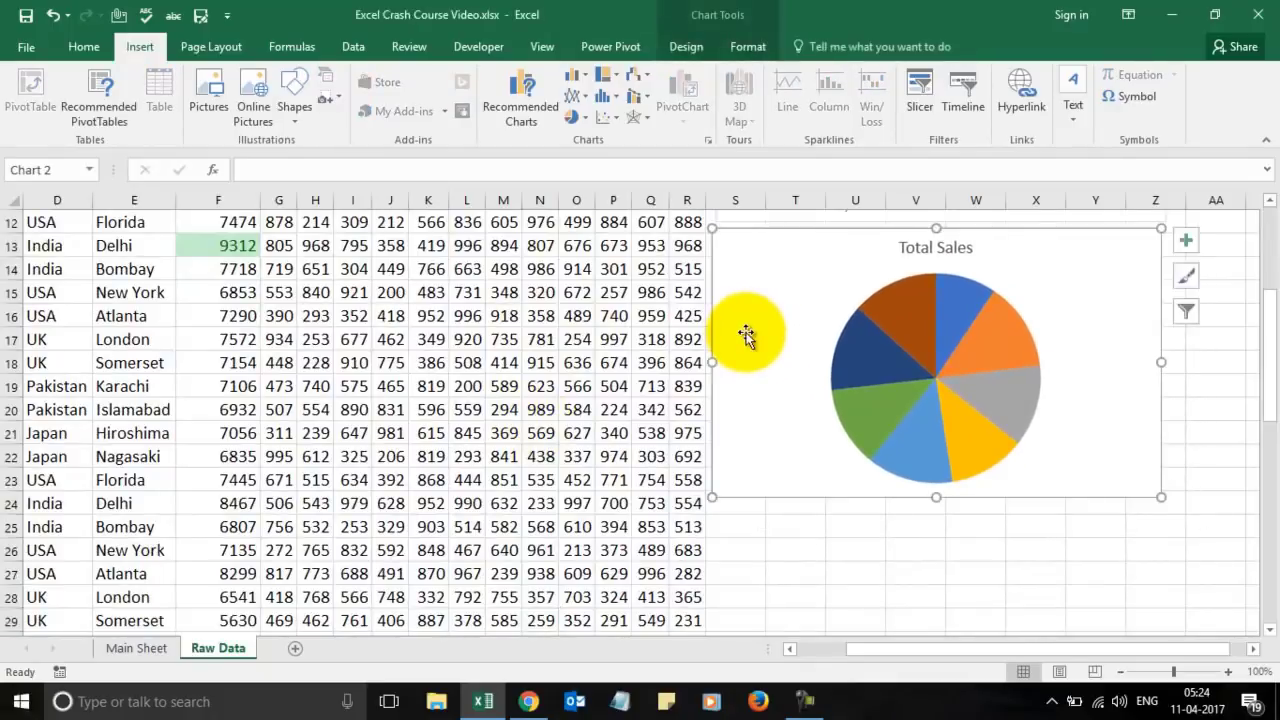
scroll(660, 335, "up", 2)
scroll(663, 335, "down", 10)
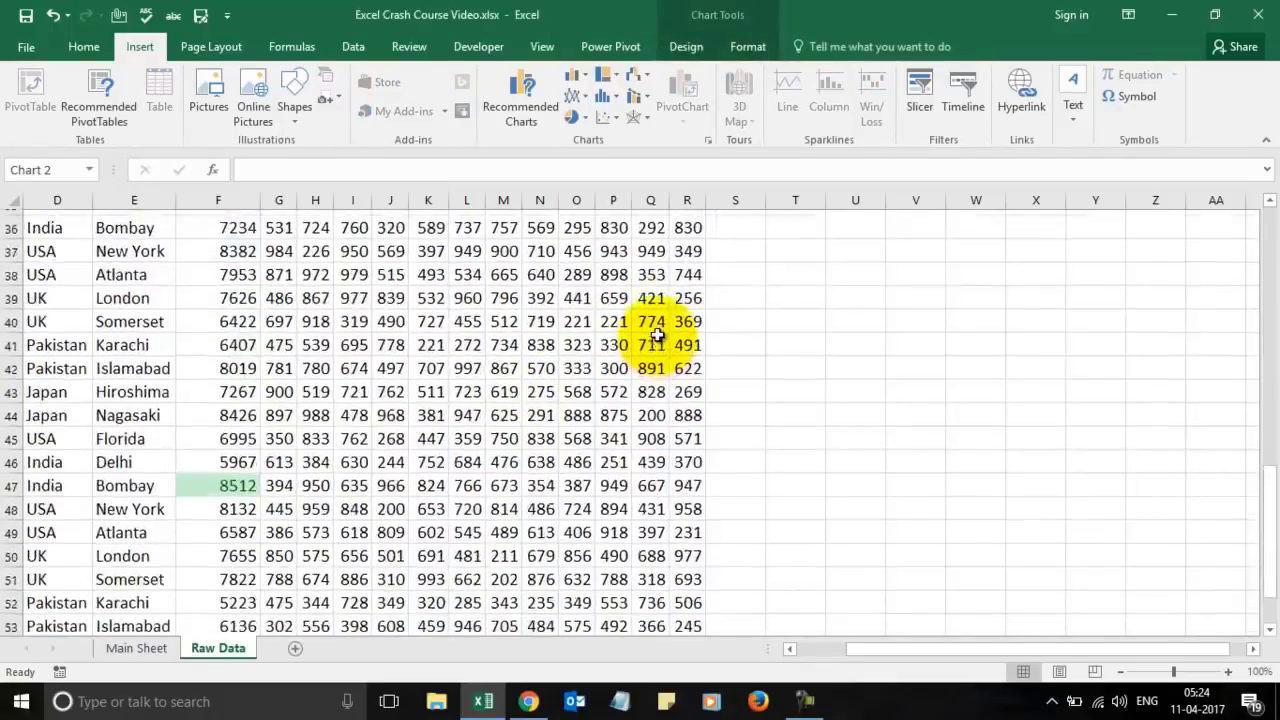
scroll(660, 336, "up", 10)
scroll(655, 336, "up", 2)
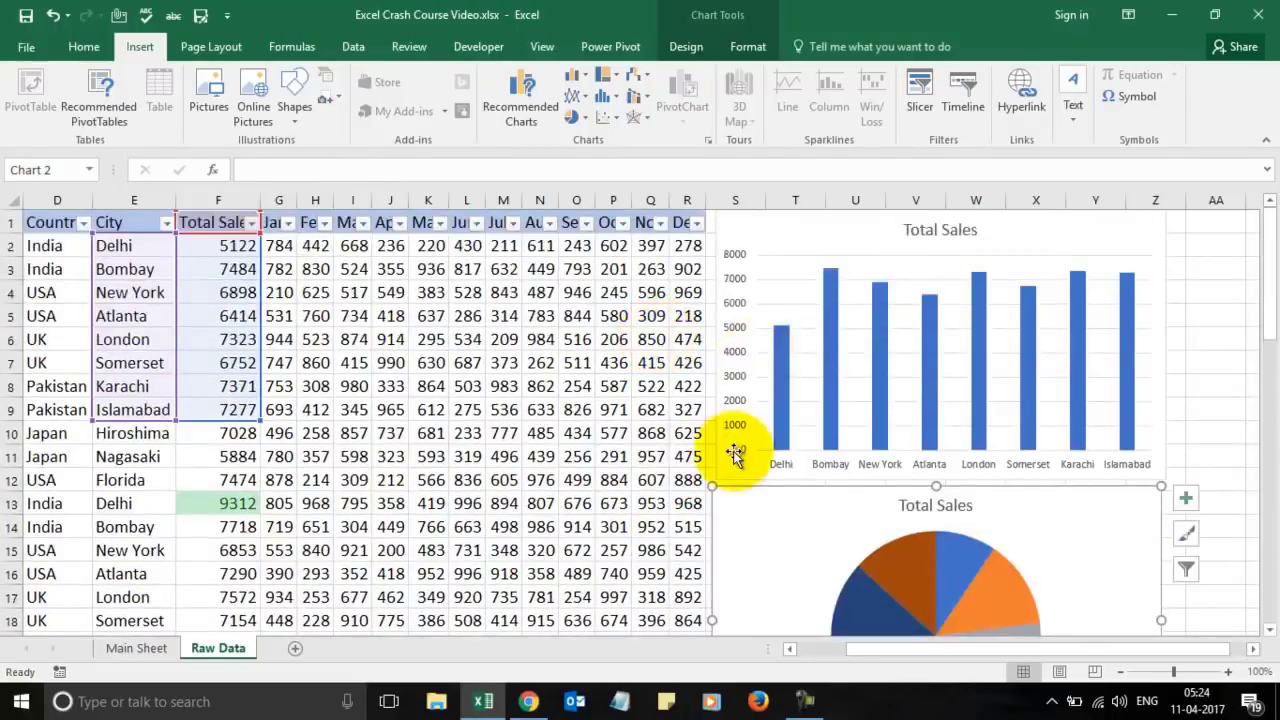
Look at the pie chart's area formatting options and the styles available for the column chart.
double_click(972, 506)
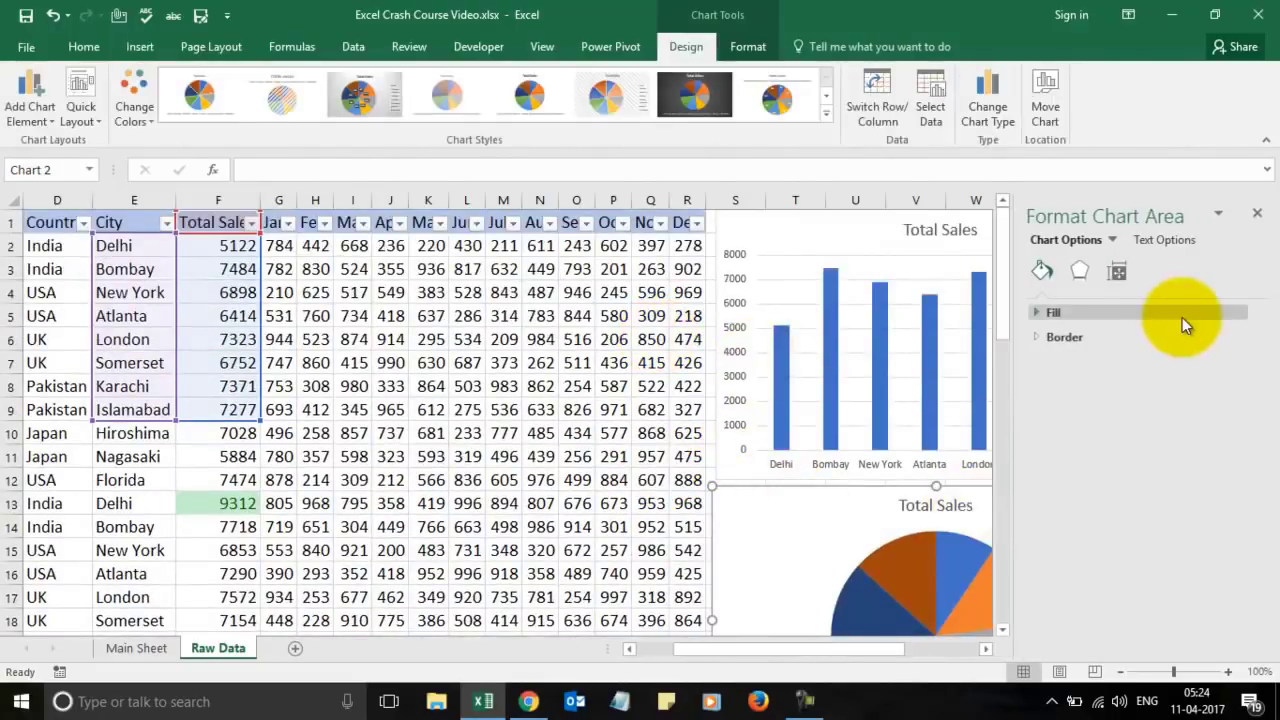
left_click(1257, 214)
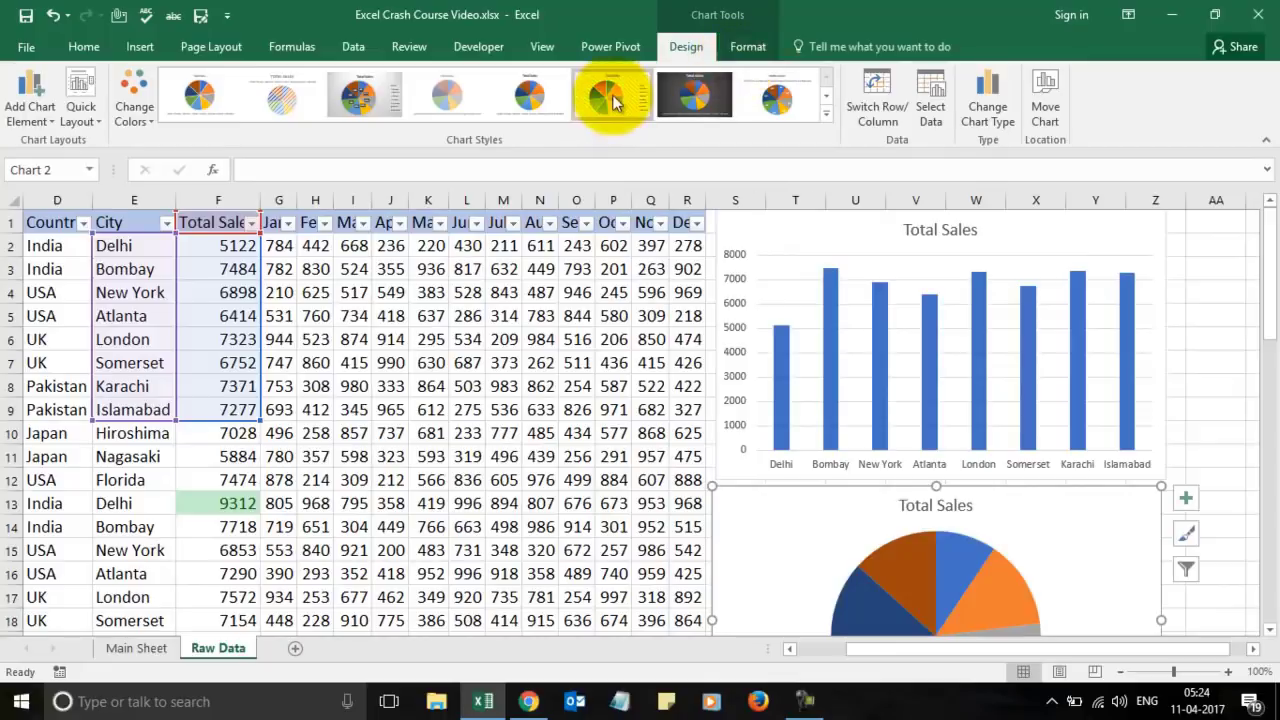
left_click(809, 254)
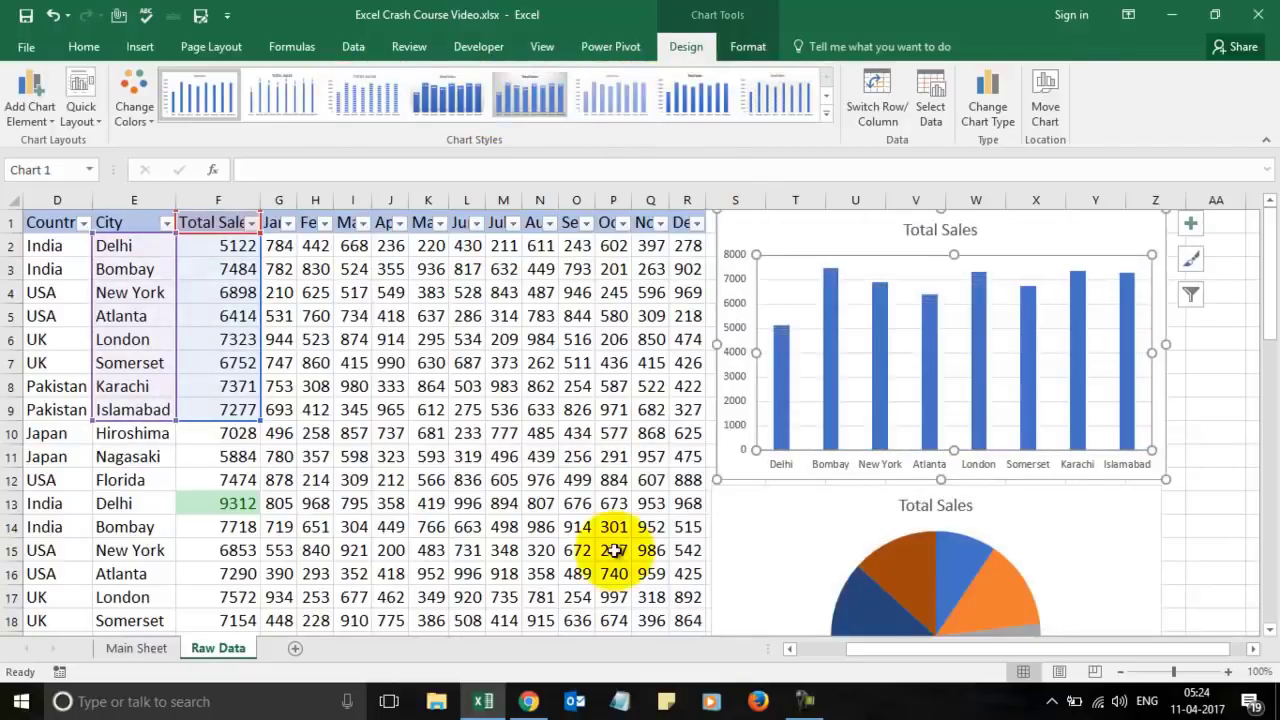
Switch to Chrome to show the Myelesson.org Excel training videos page and return to Excel.
left_click(525, 699)
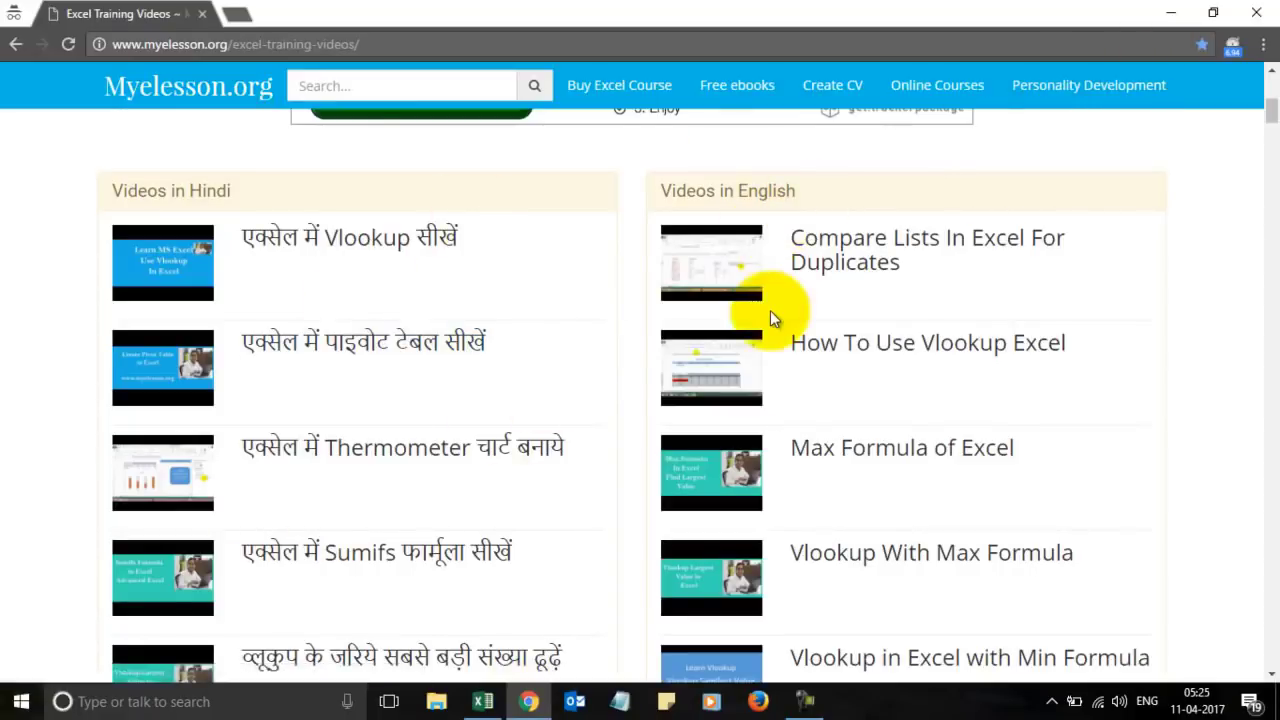
key("alt+Tab")
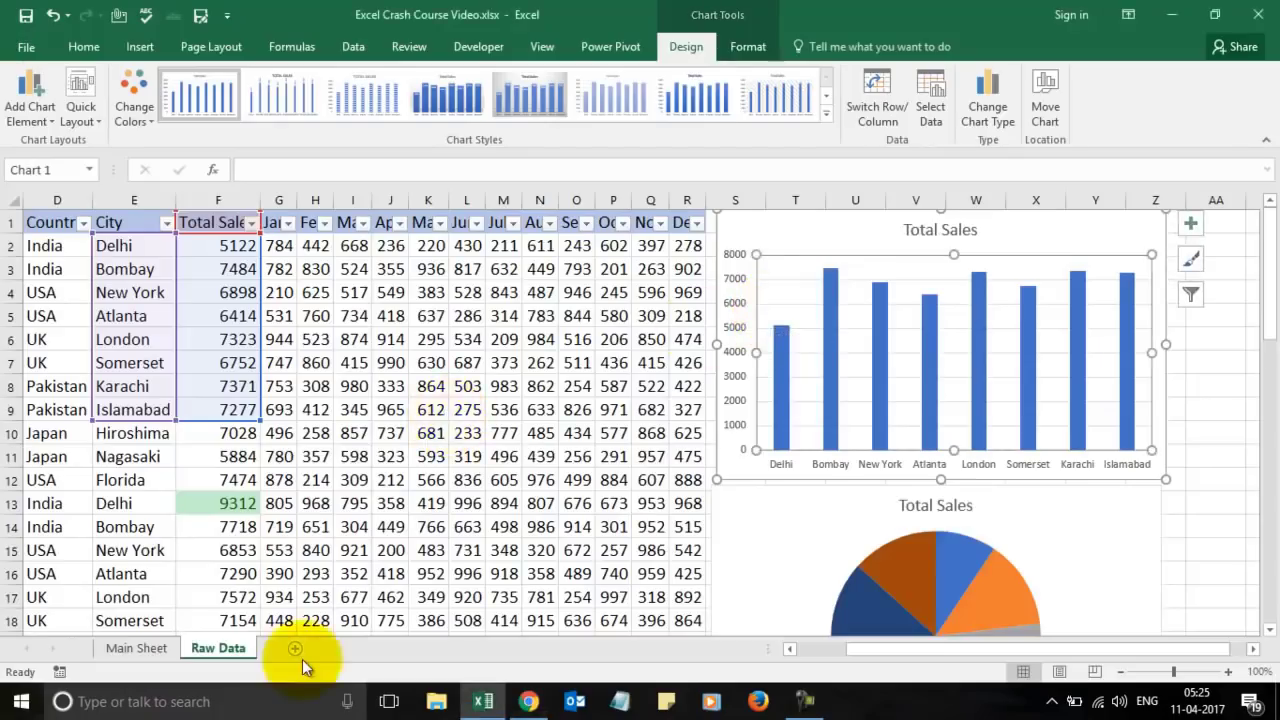
Select the Pivot Table topic on Main Sheet, then return to the Raw Data sheet.
left_click(162, 652)
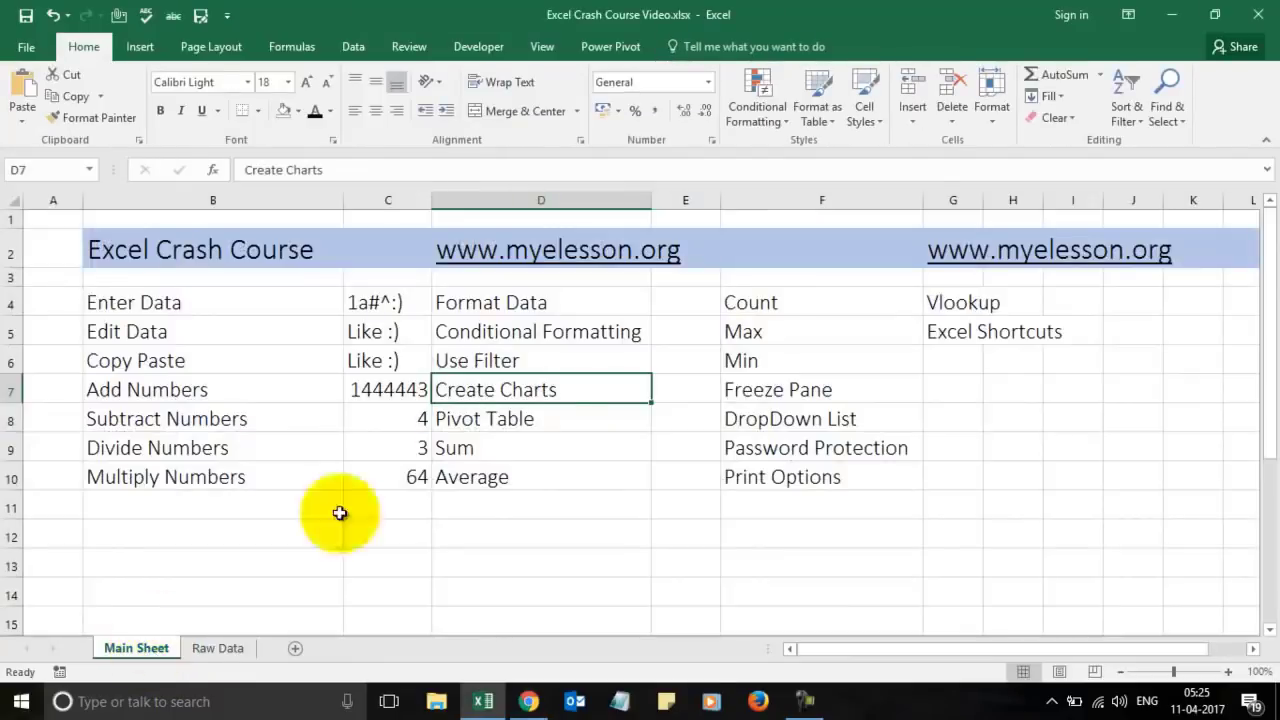
left_click(524, 416)
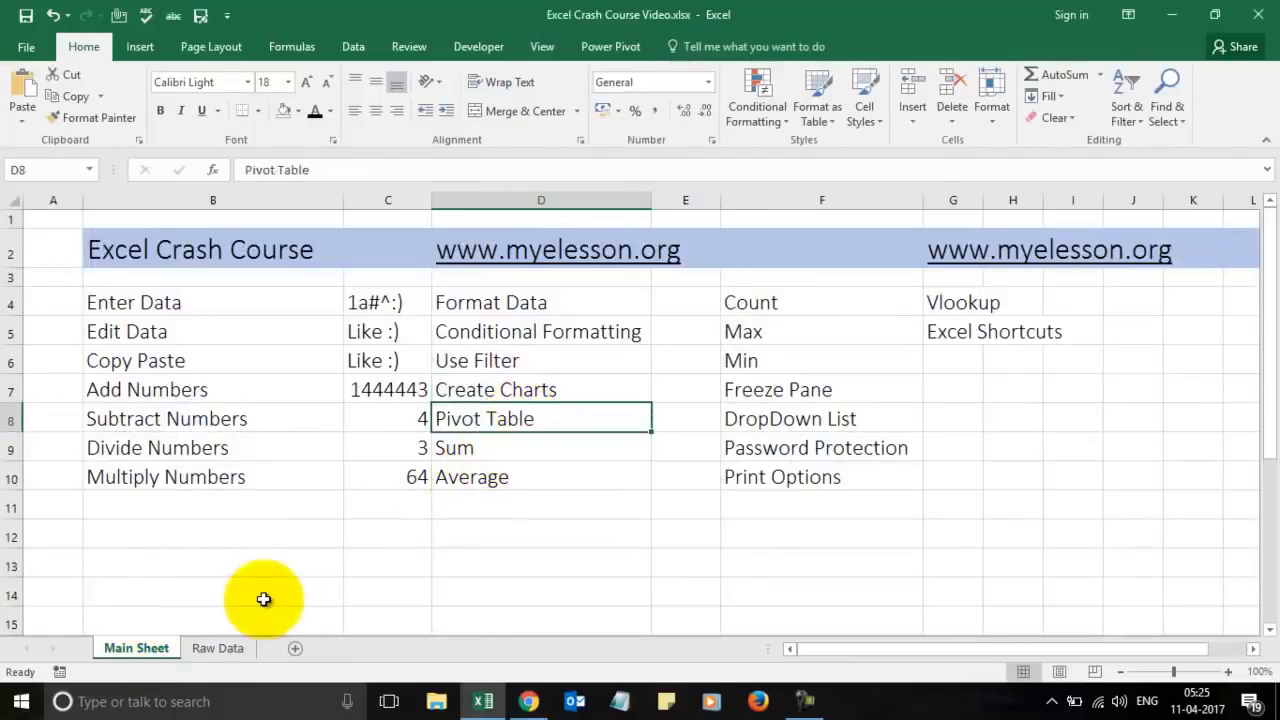
left_click(224, 650)
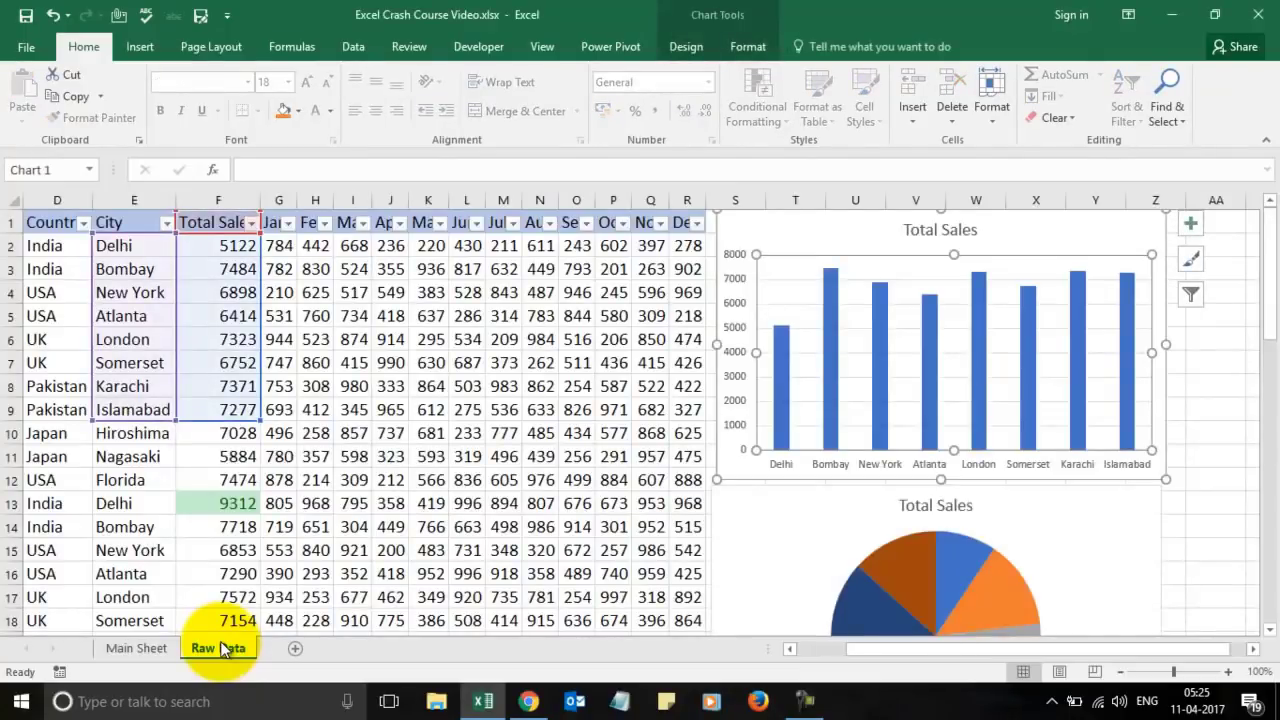
Create a PivotTable on a new worksheet from the Raw Data sales table, range $B$1:$R$56.
left_click(355, 410)
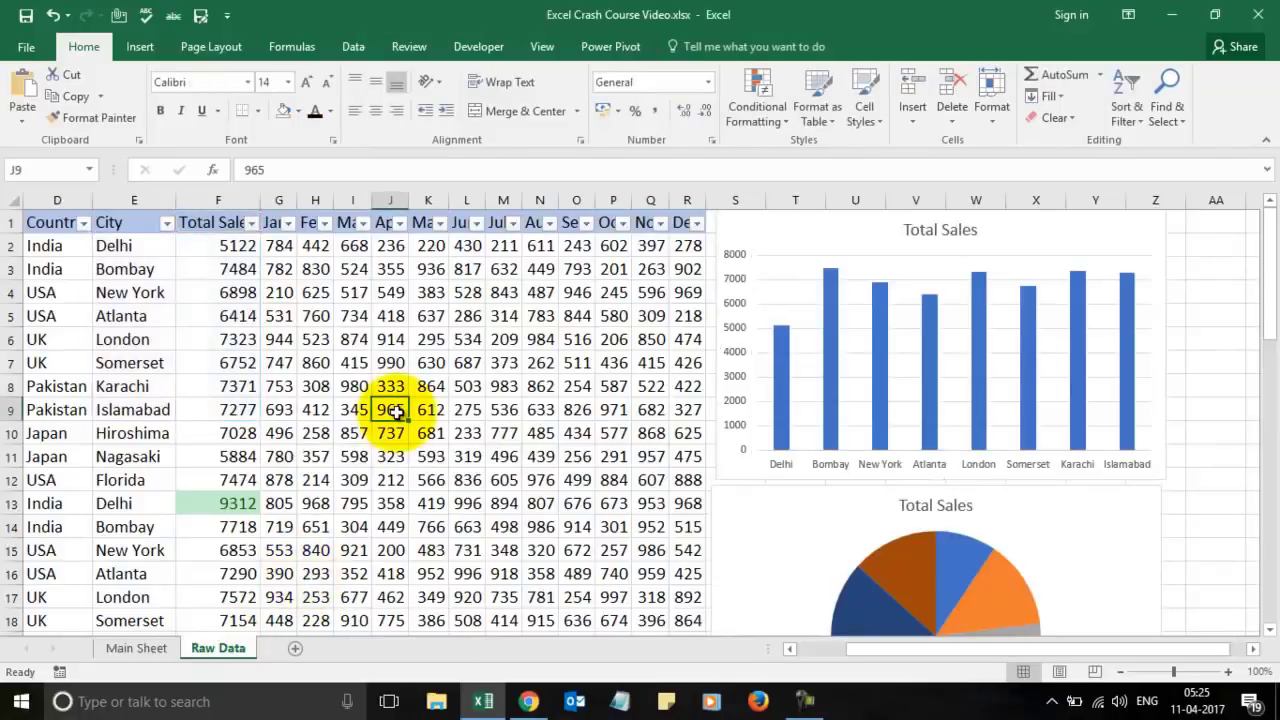
key("Home")
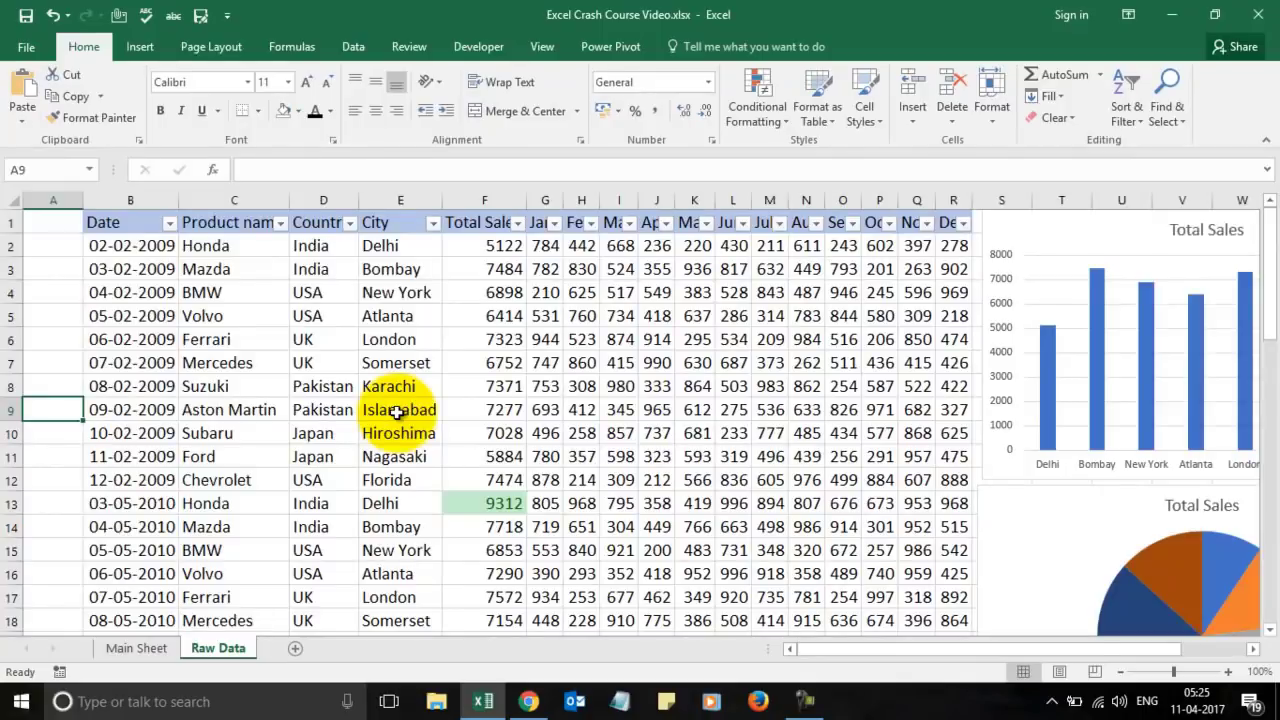
key("Right")
key("Right")
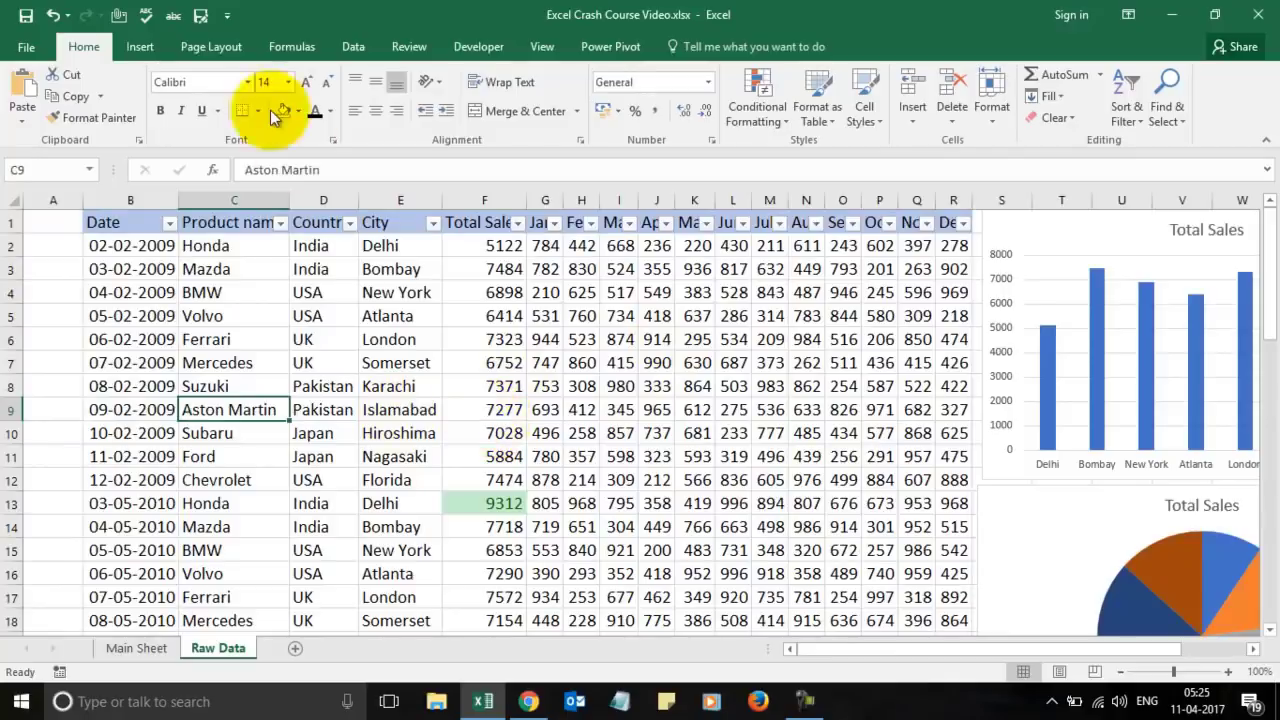
left_click(152, 50)
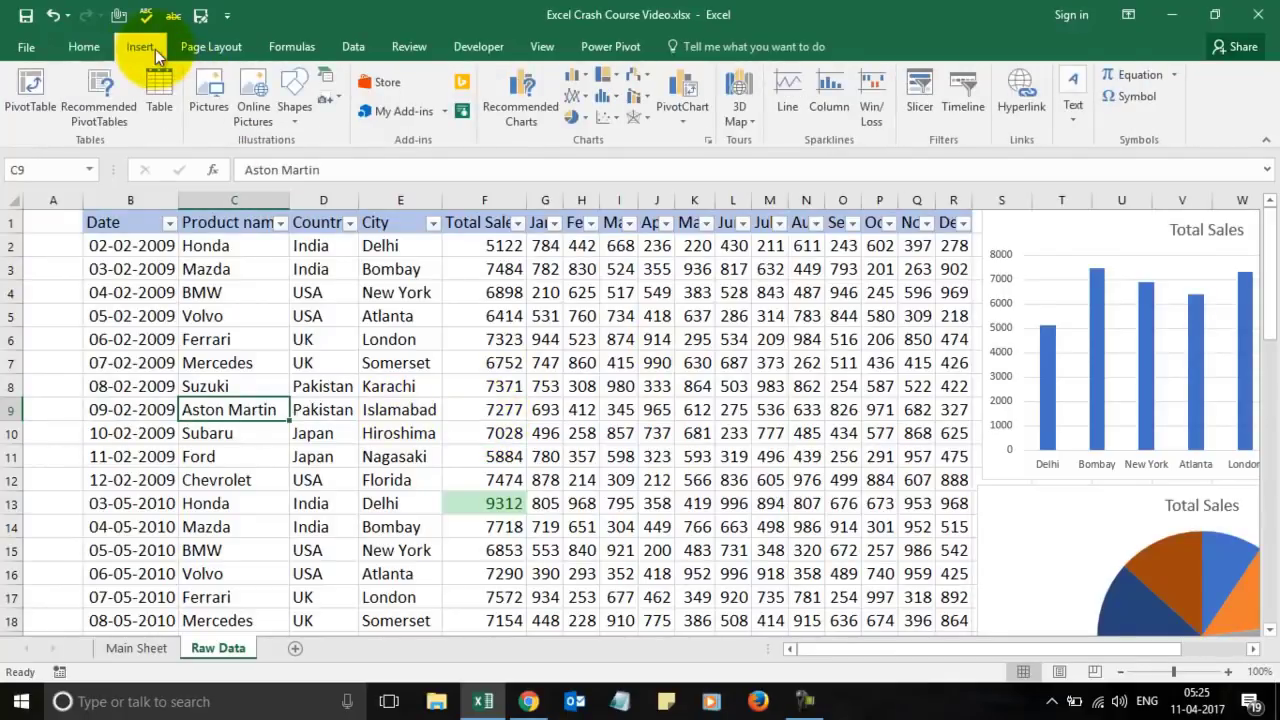
left_click(44, 84)
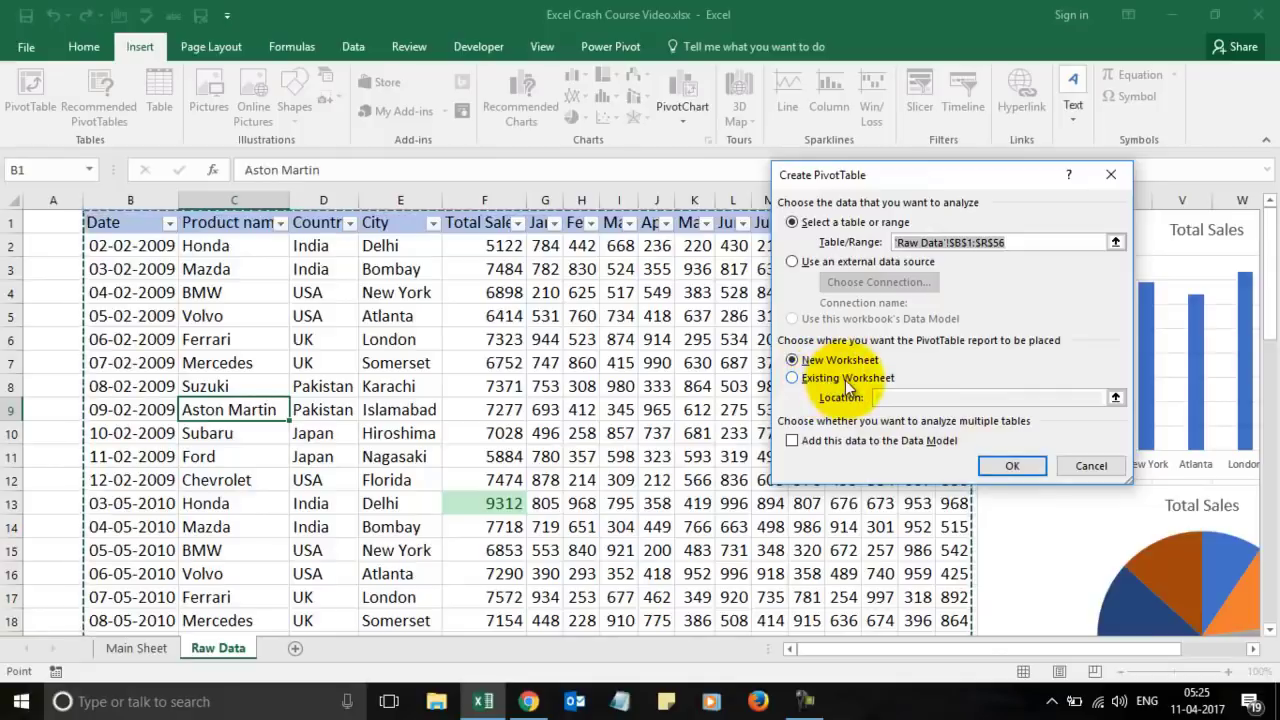
left_click(1009, 467)
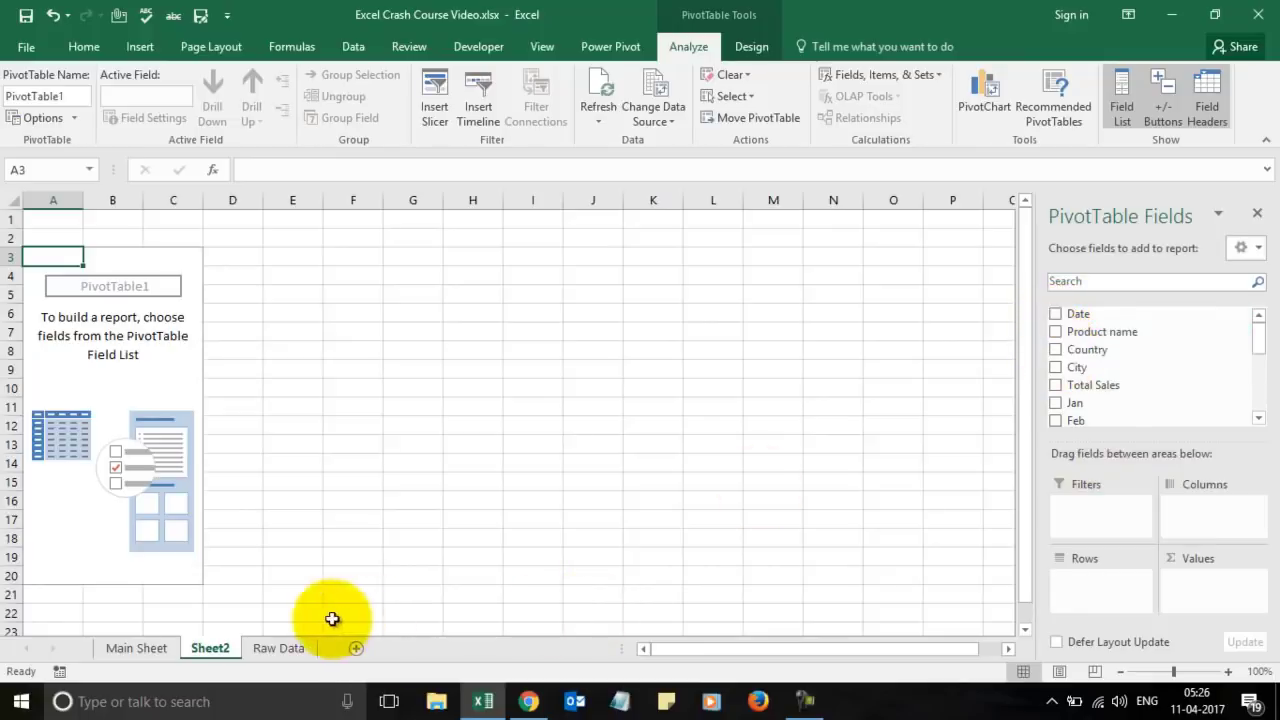
Add City to the rows and Total Sales to the values of the empty PivotTable on Sheet2.
left_click(281, 648)
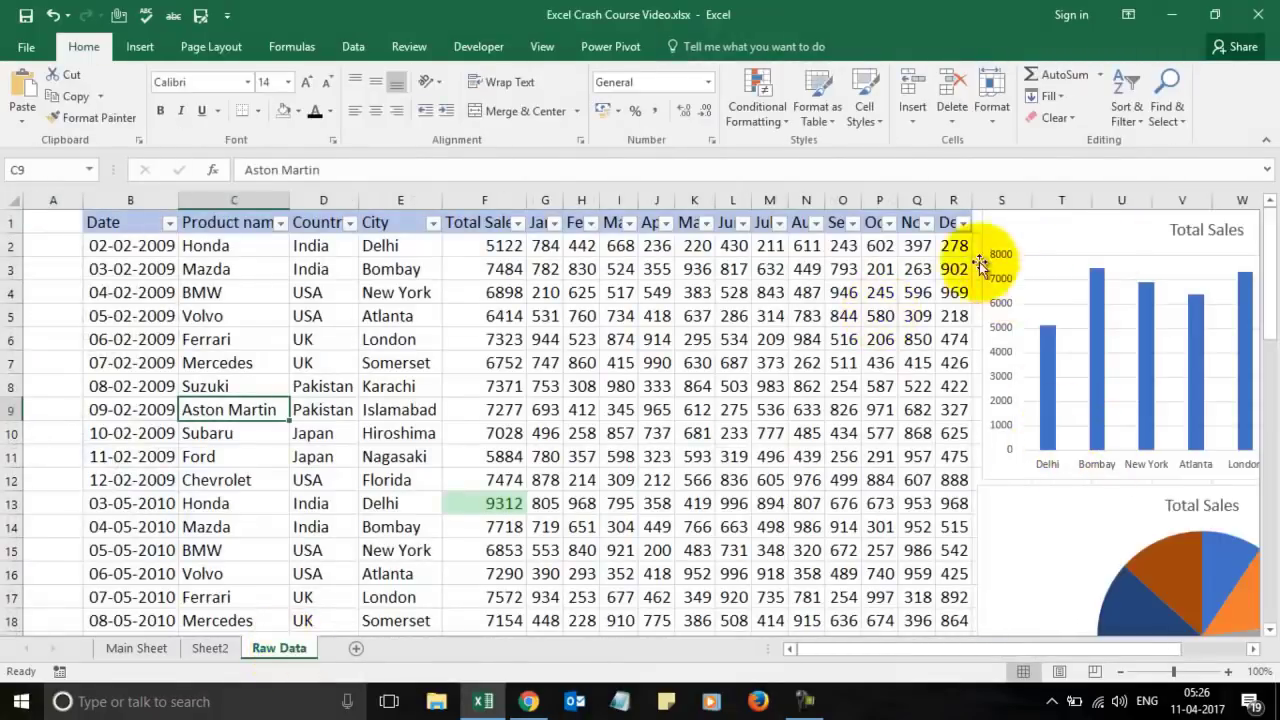
left_click(224, 648)
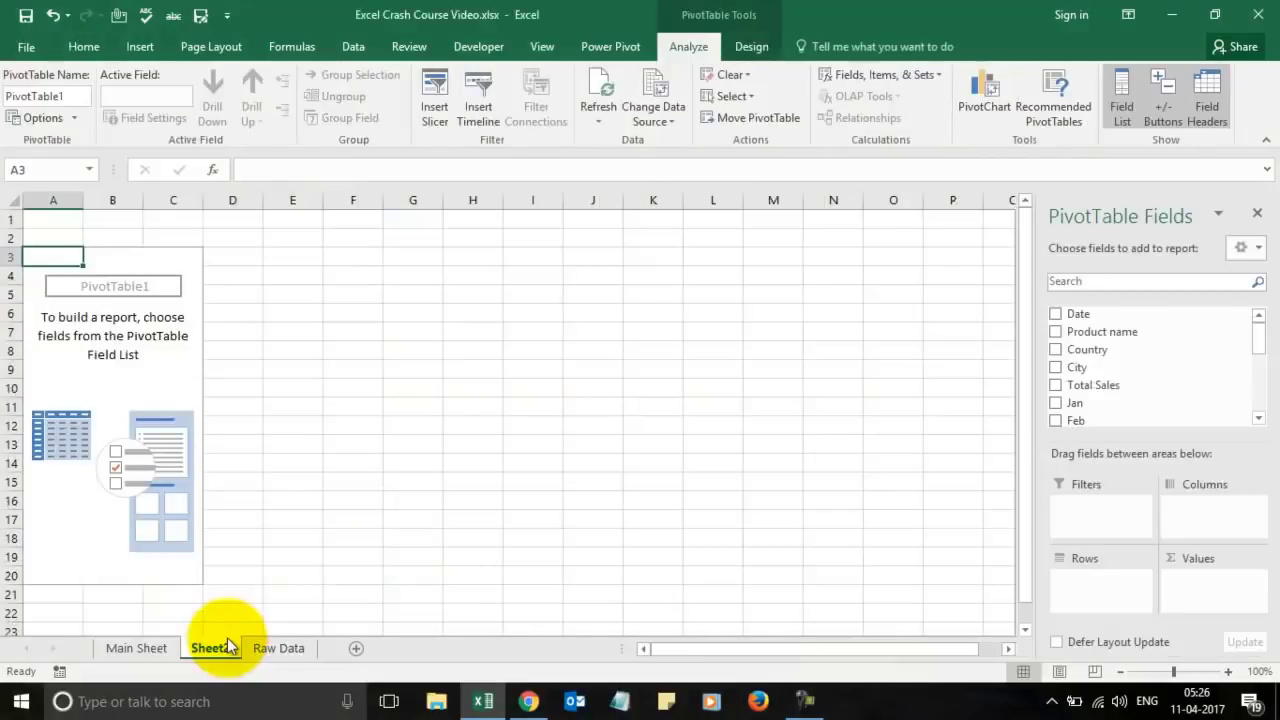
left_click(1056, 369)
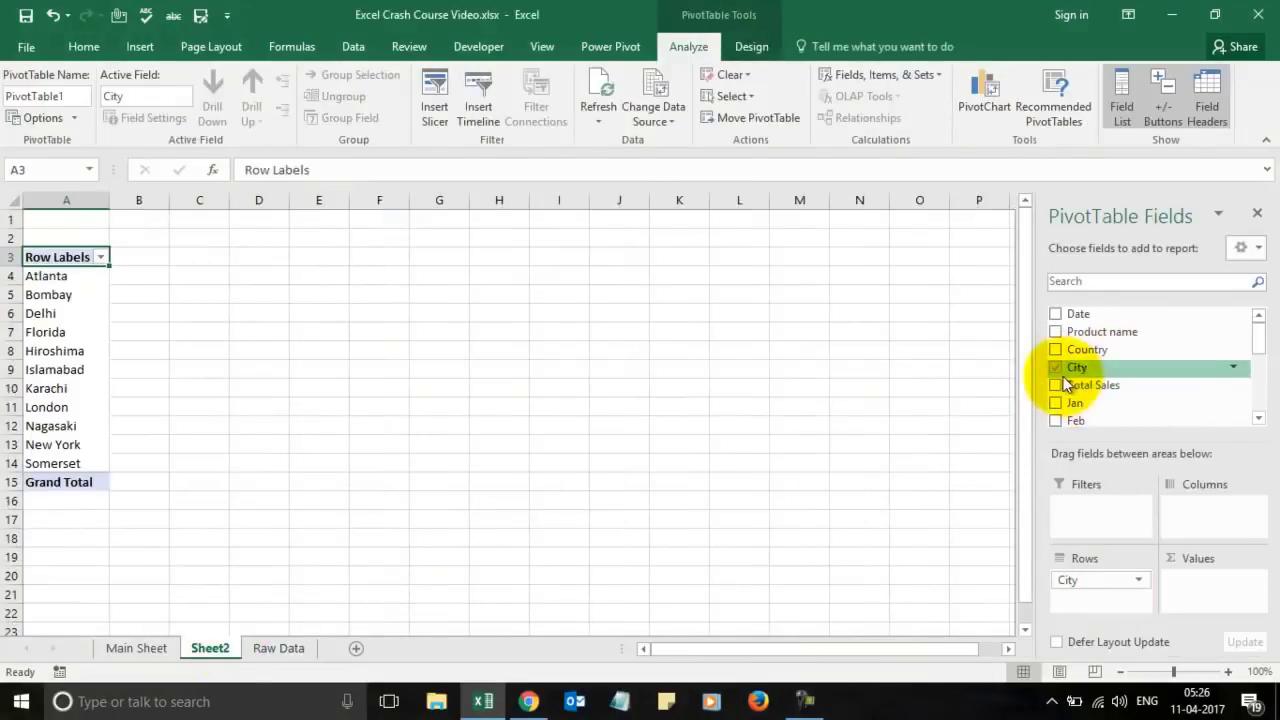
left_click(1056, 369)
left_click_drag(1056, 369, 1092, 584)
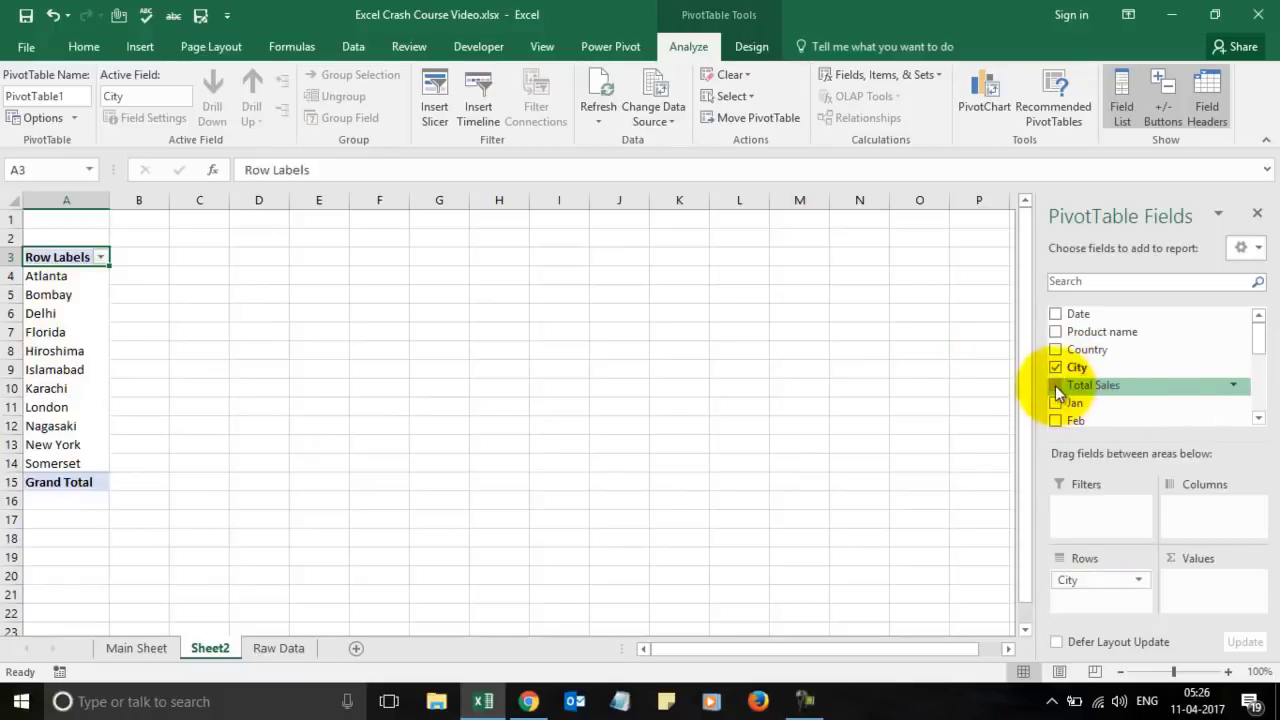
left_click_drag(1058, 392, 1200, 590)
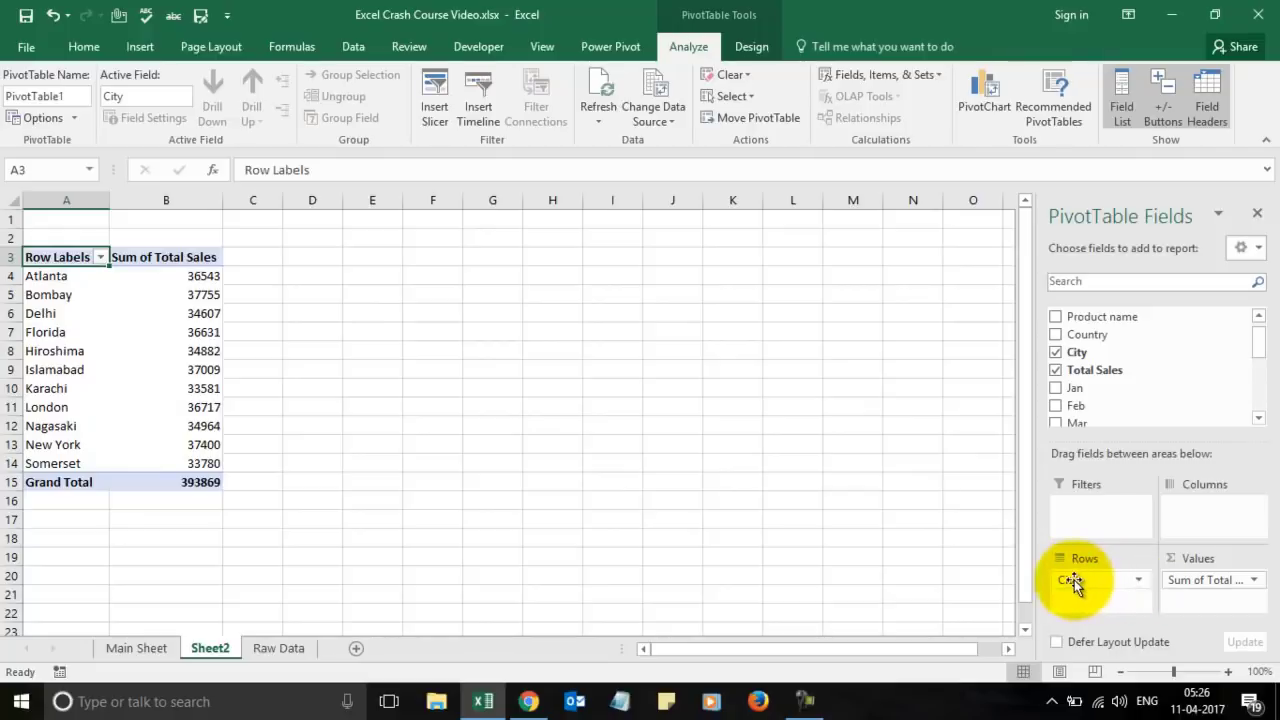
Move the City field of the PivotTable from Rows to Columns.
left_click_drag(1072, 580, 1191, 515)
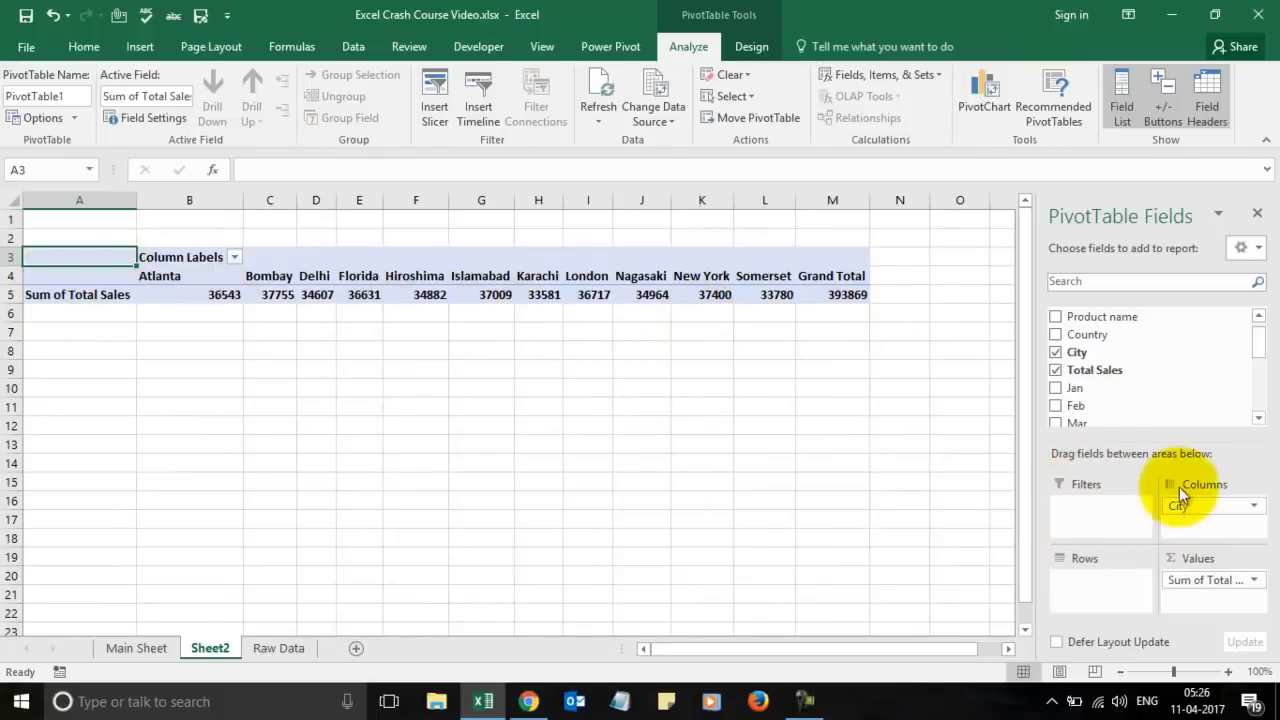
Remove City and Total Sales from the pivot table, then rebuild it with Product name as rows and summed Total Sales as values.
left_click_drag(1180, 503, 1062, 351)
left_click_drag(1180, 575, 1100, 371)
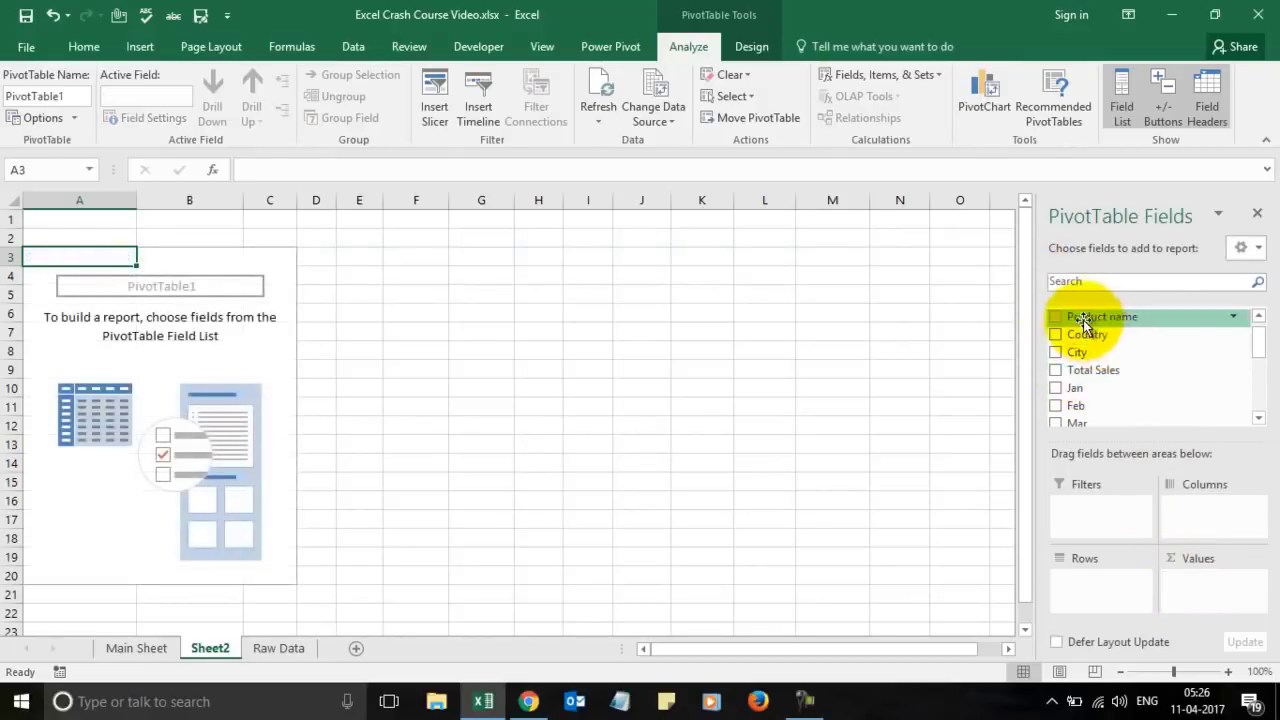
left_click_drag(1085, 320, 1108, 600)
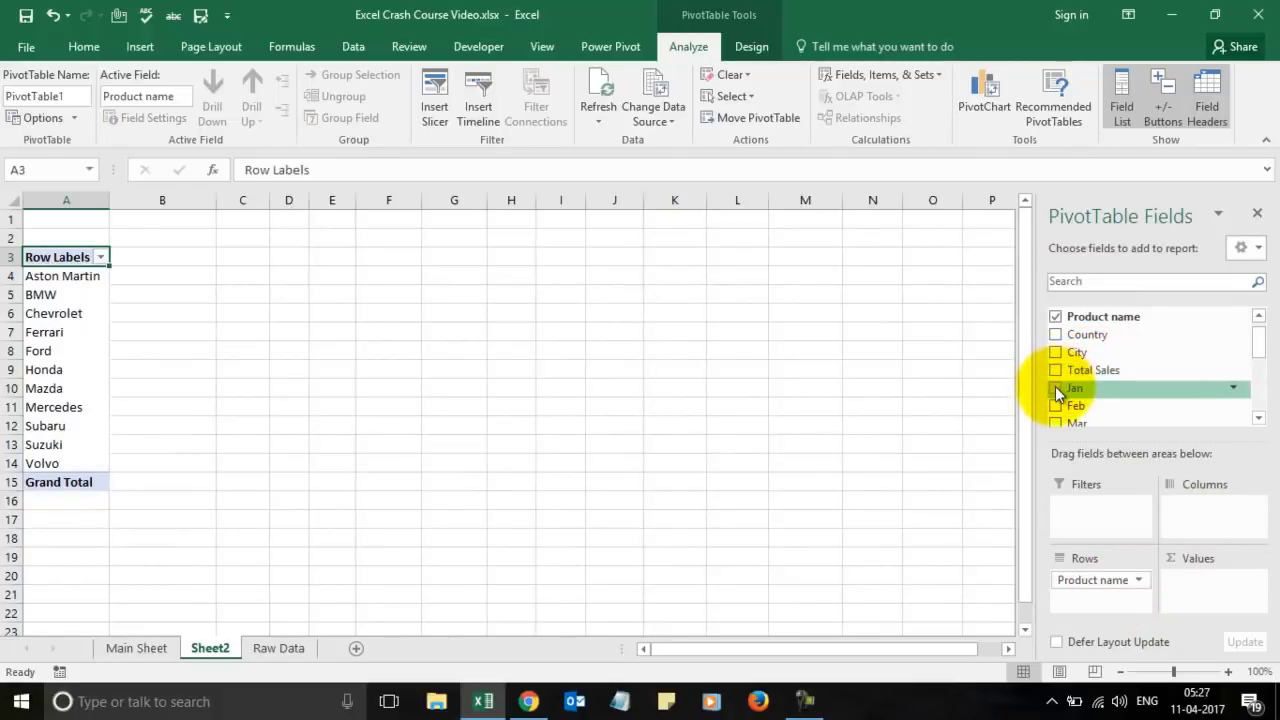
left_click_drag(1090, 370, 1206, 591)
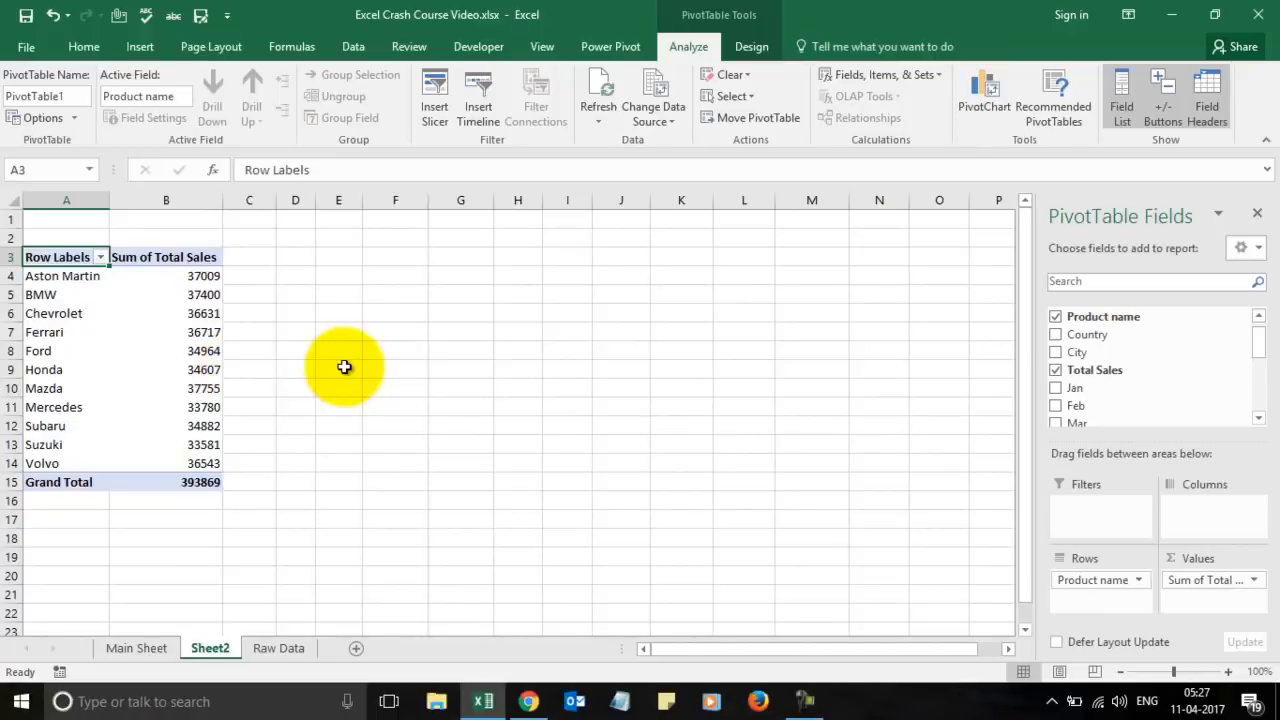
mouse_move(181, 313)
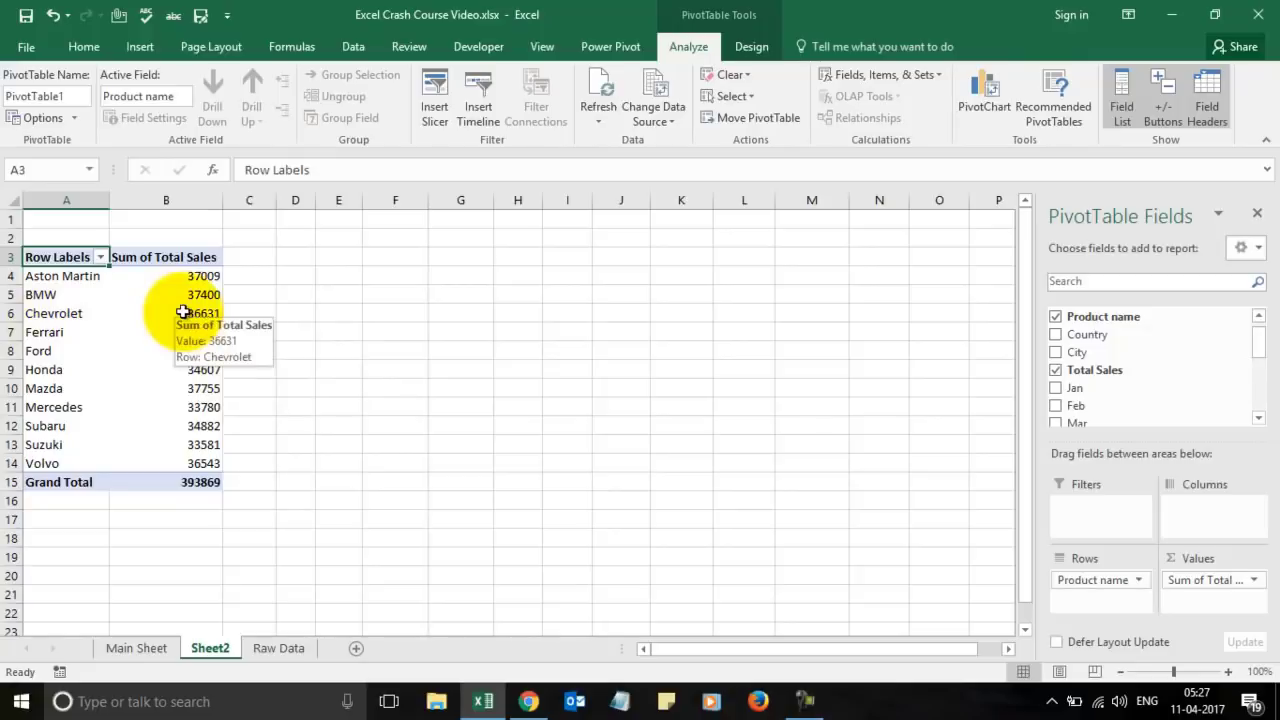
Open Main Sheet, view the Excel training videos page in Chrome, and return to the workbook in Excel.
left_click(136, 648)
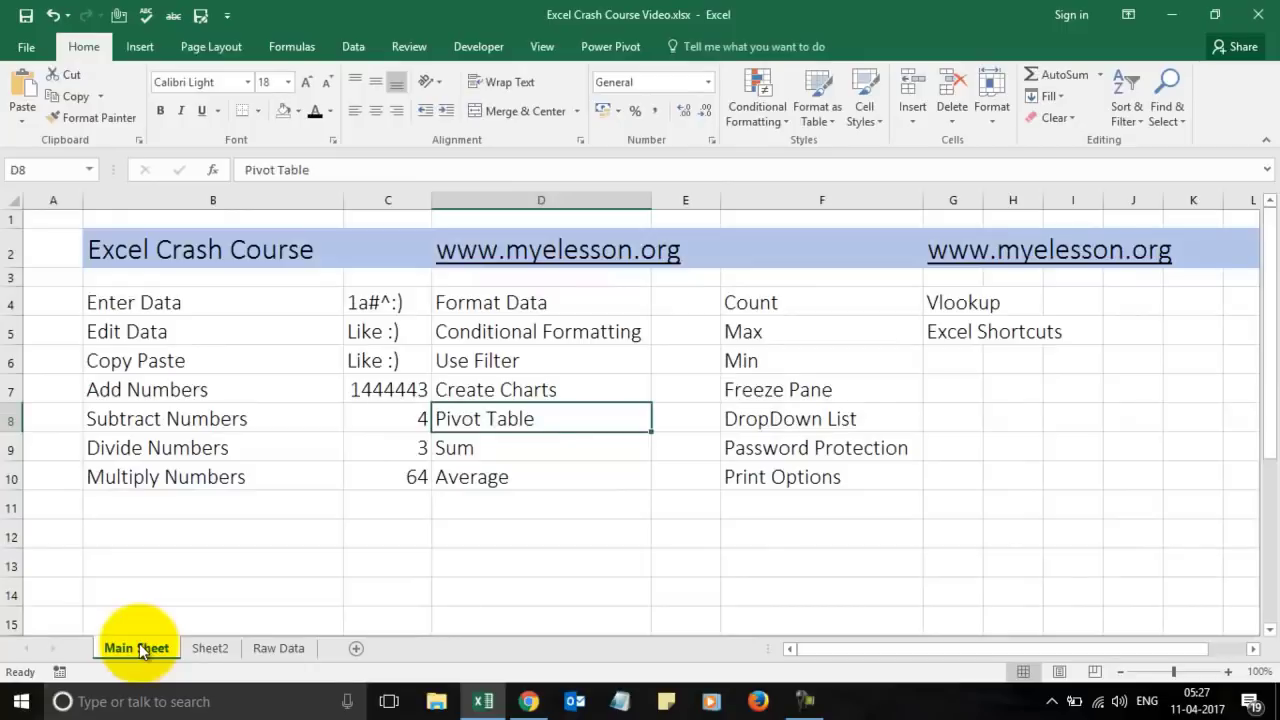
left_click(529, 701)
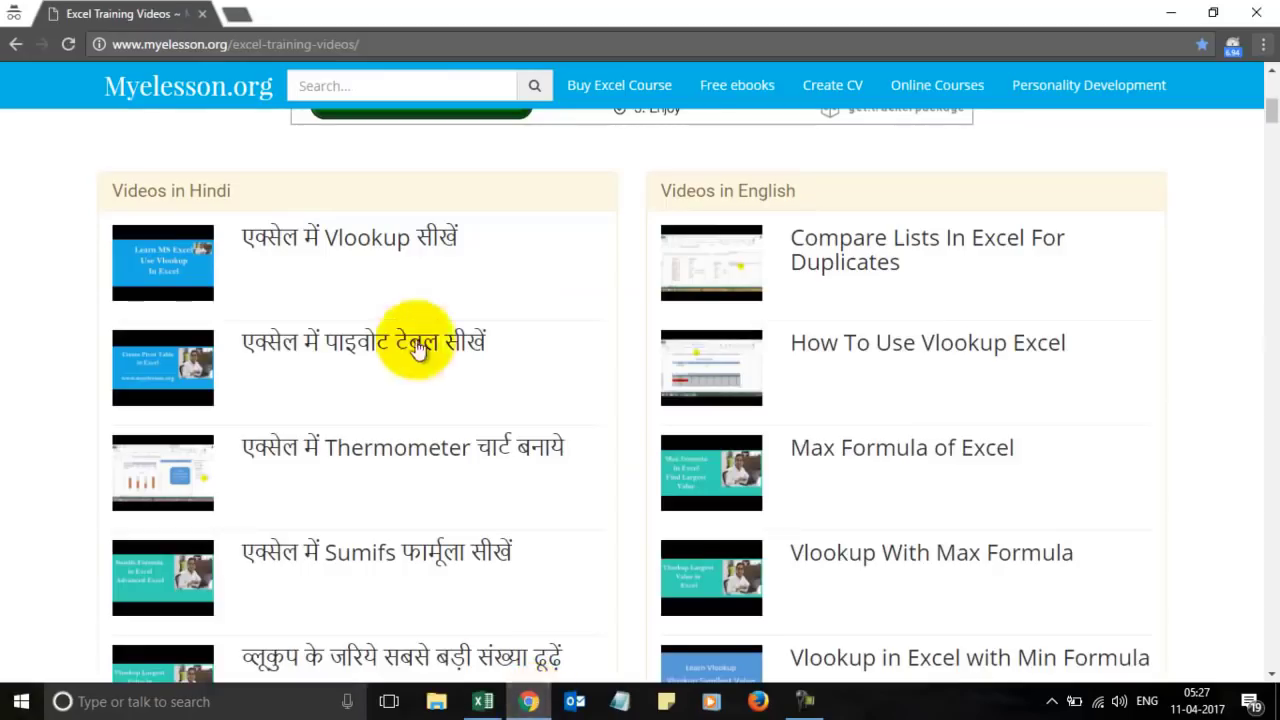
left_click(483, 701)
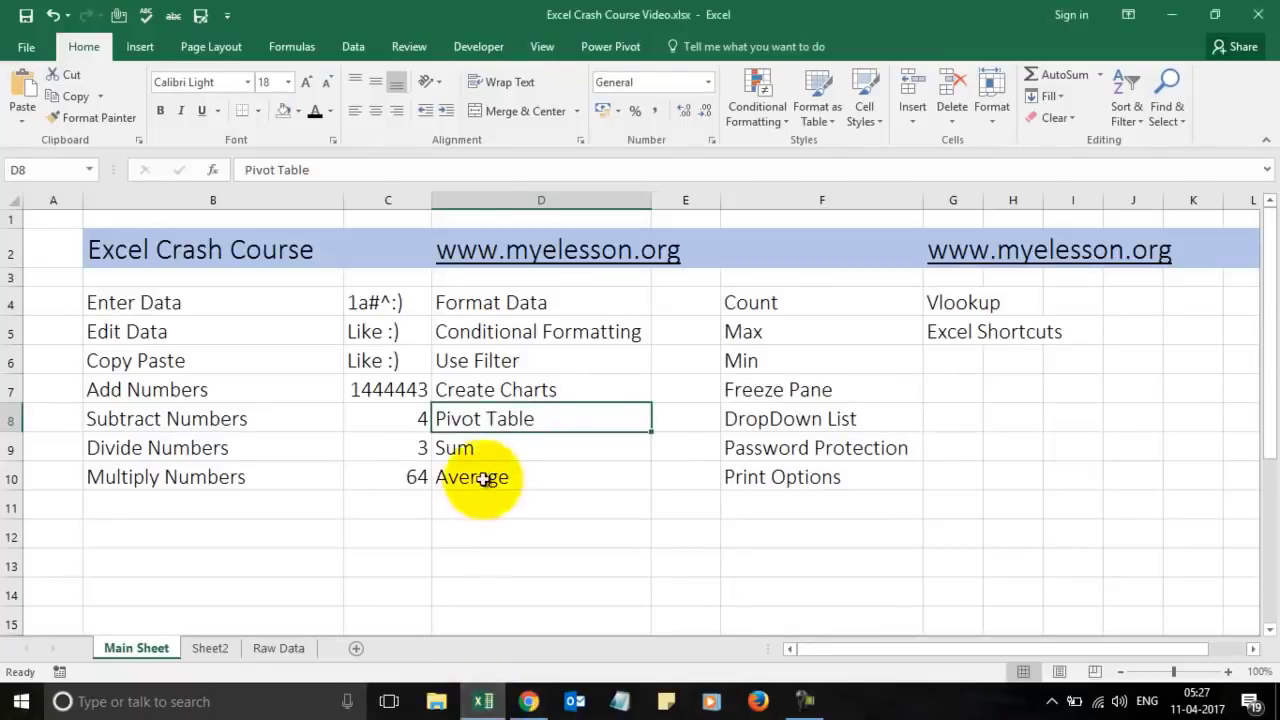
Enter the formula =SUM(2,5,8,9) in cell E9 beside the Sum label.
left_click(481, 440)
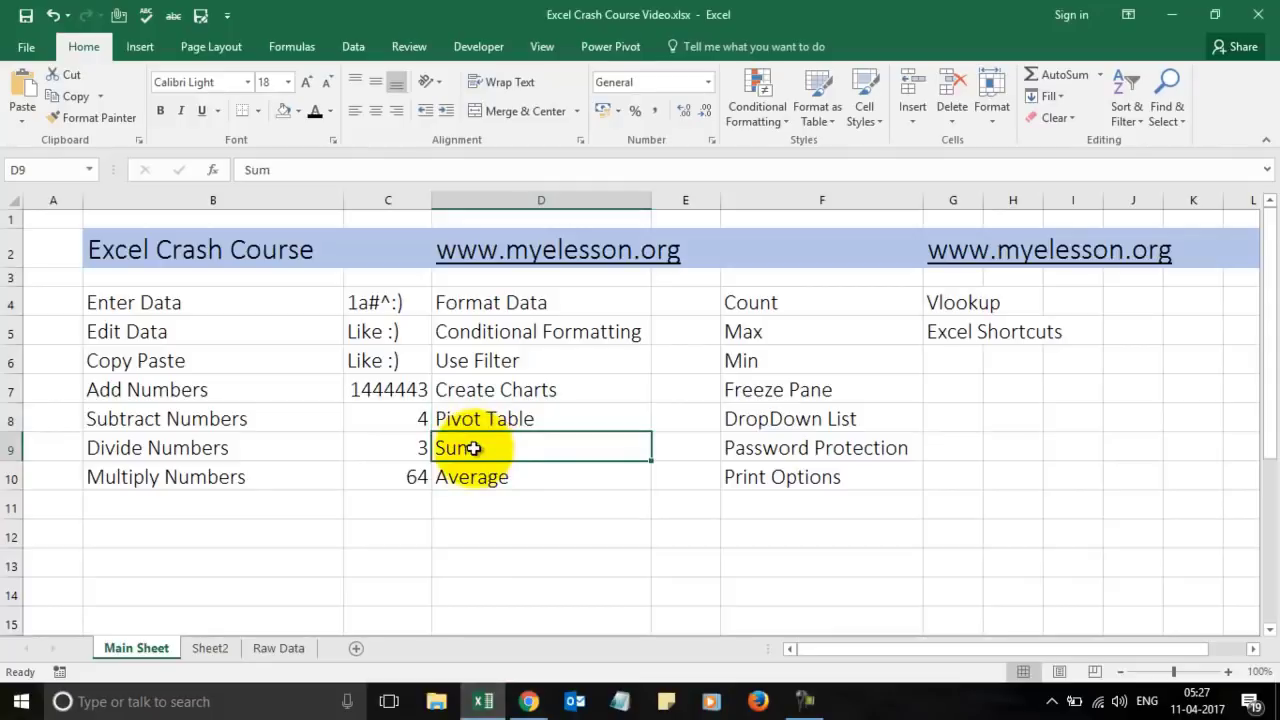
key("Right")
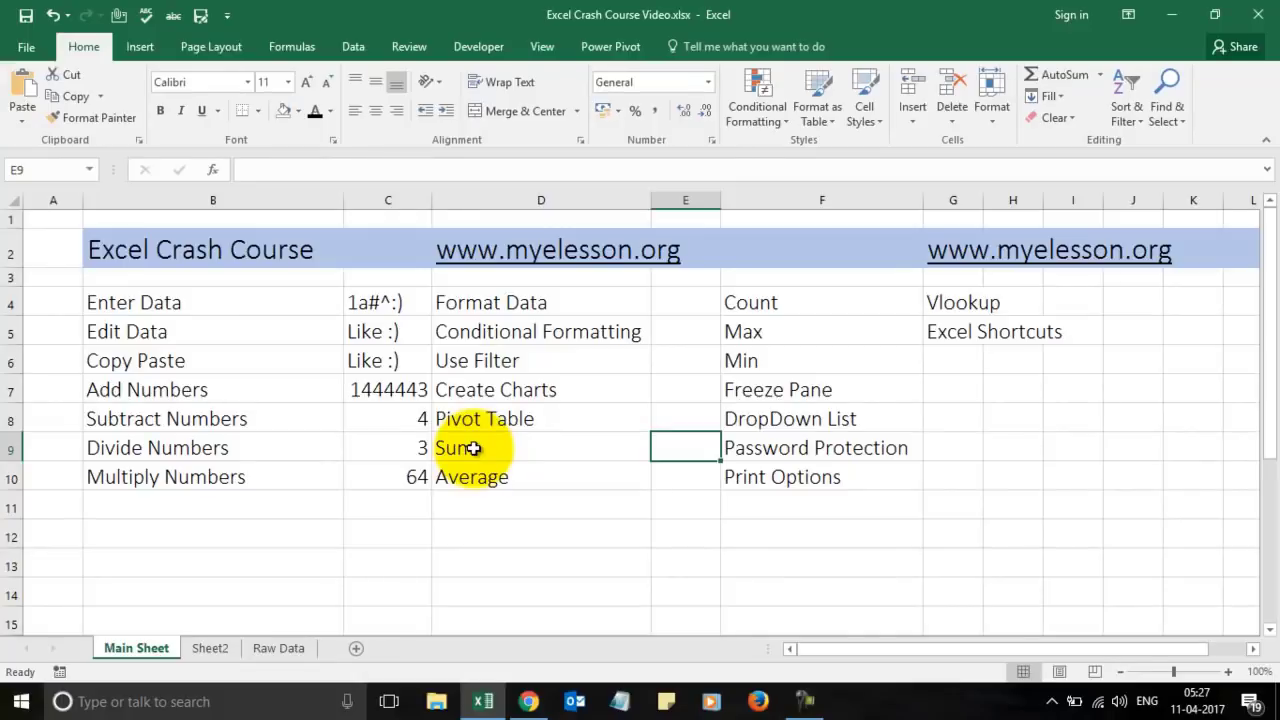
left_click(400, 392)
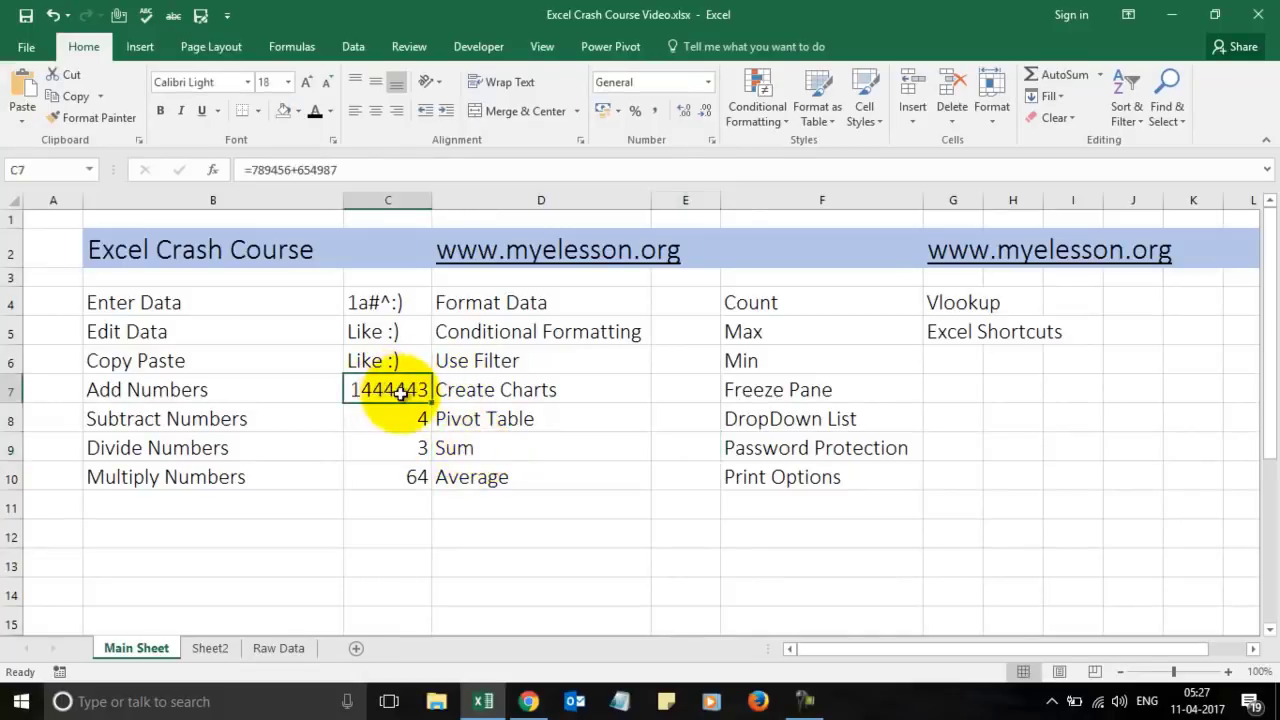
left_click(690, 450)
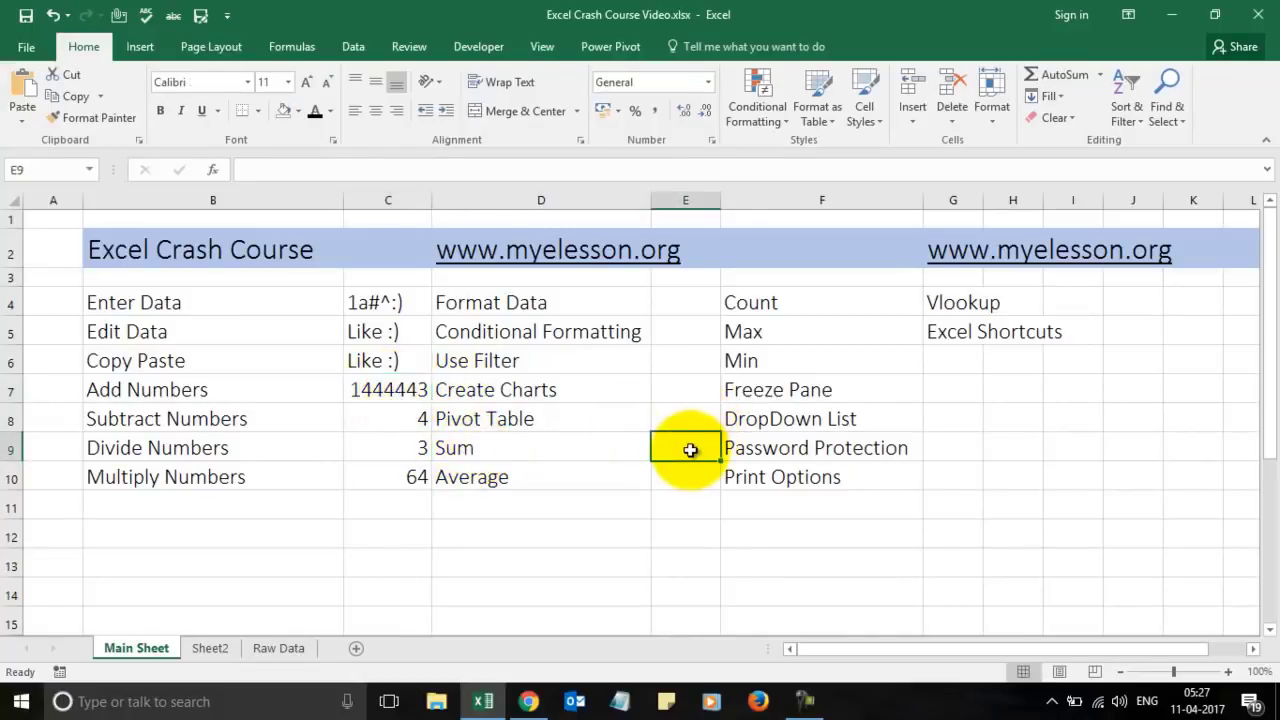
type("=")
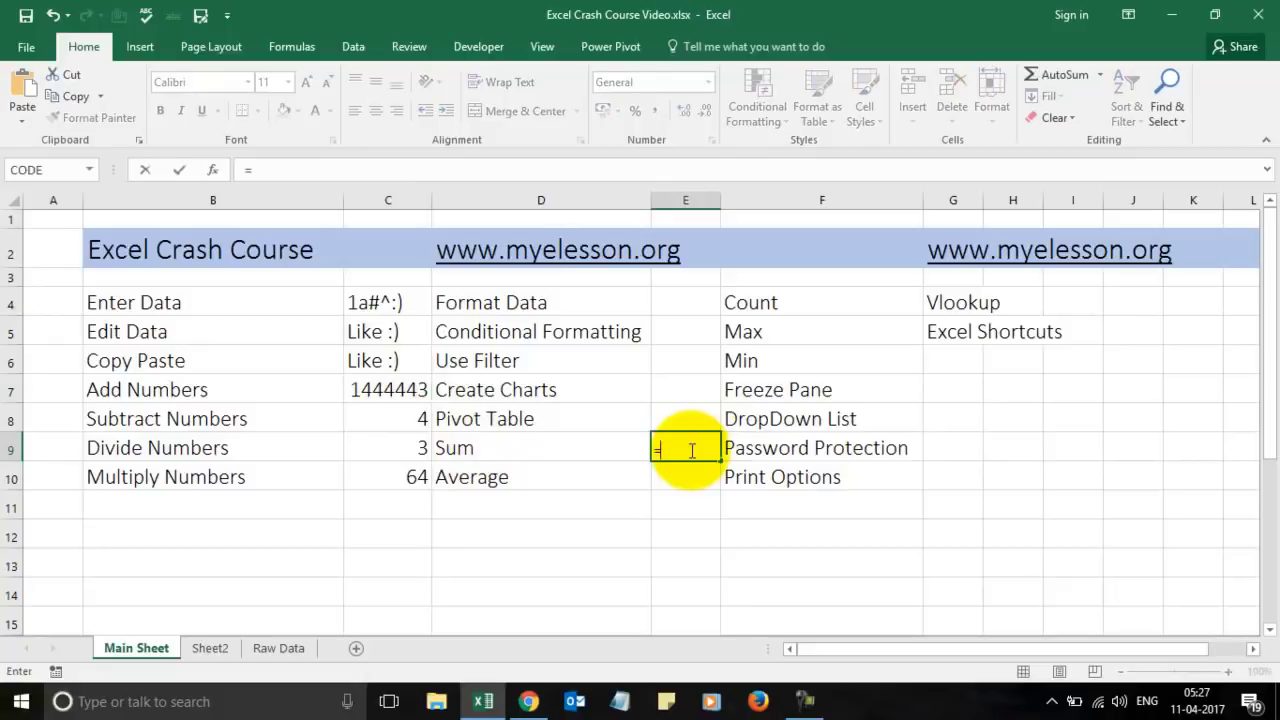
type("sum")
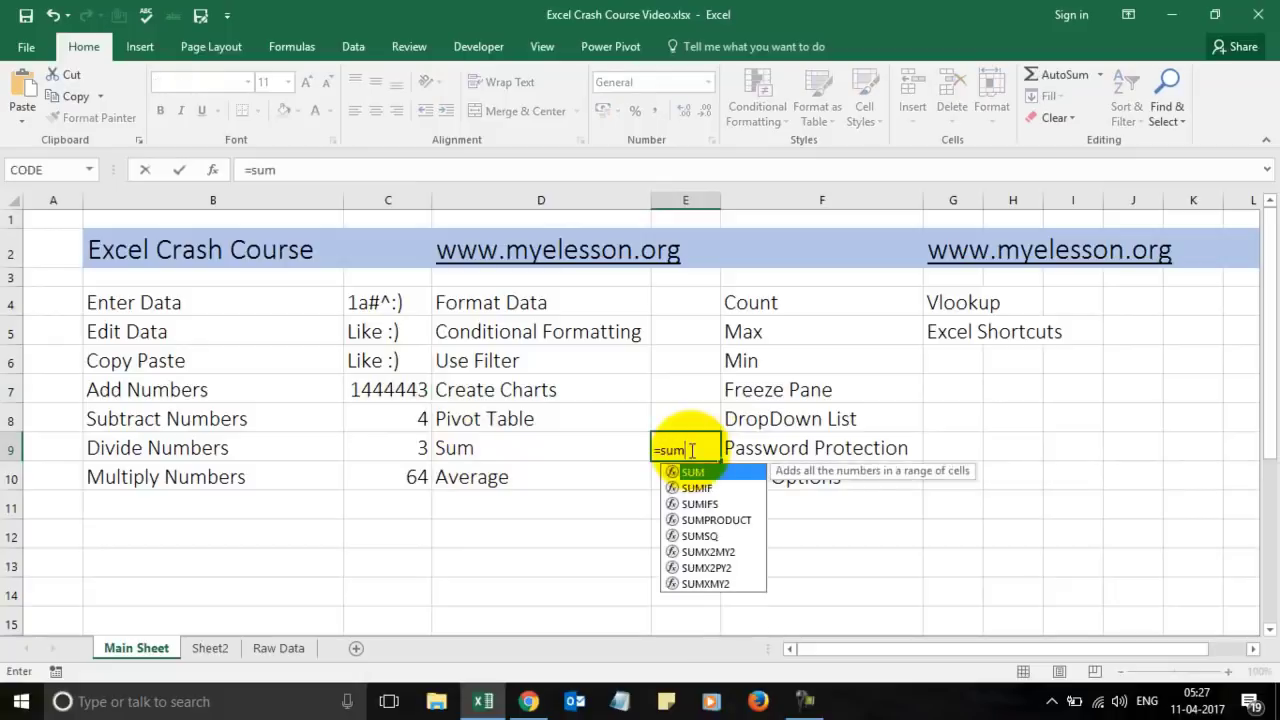
type("(")
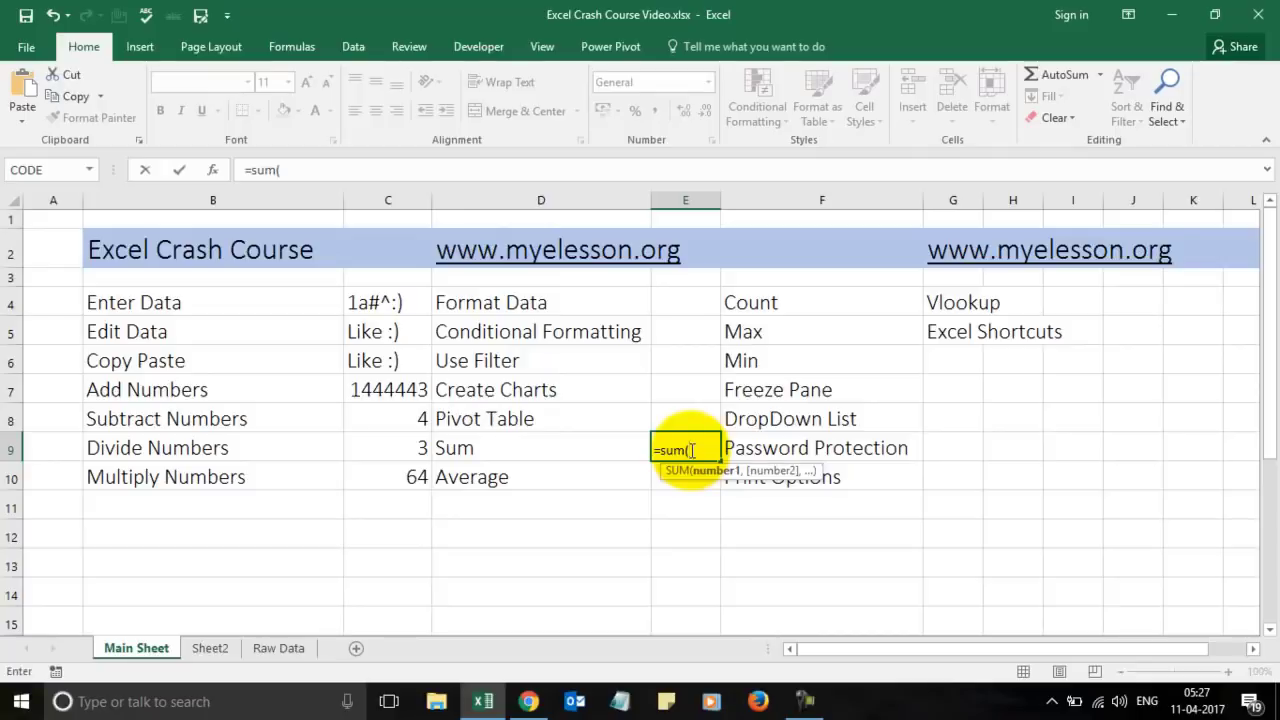
type("2,")
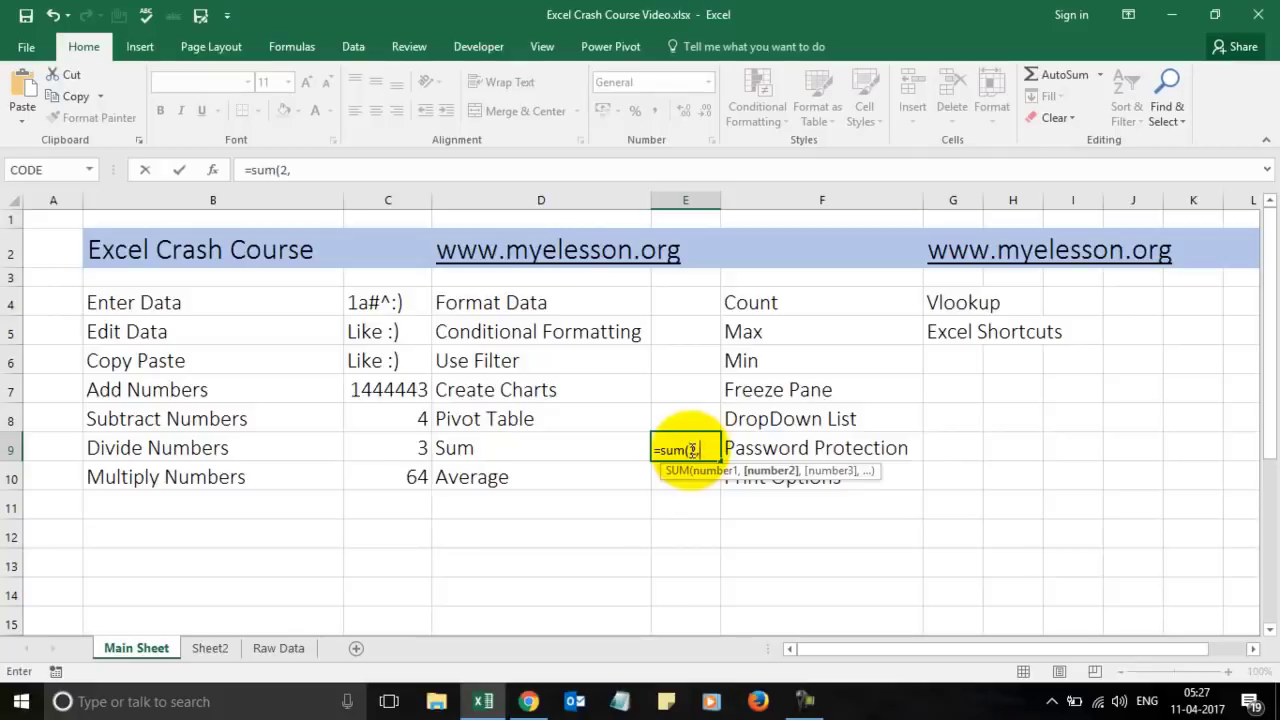
type("5,")
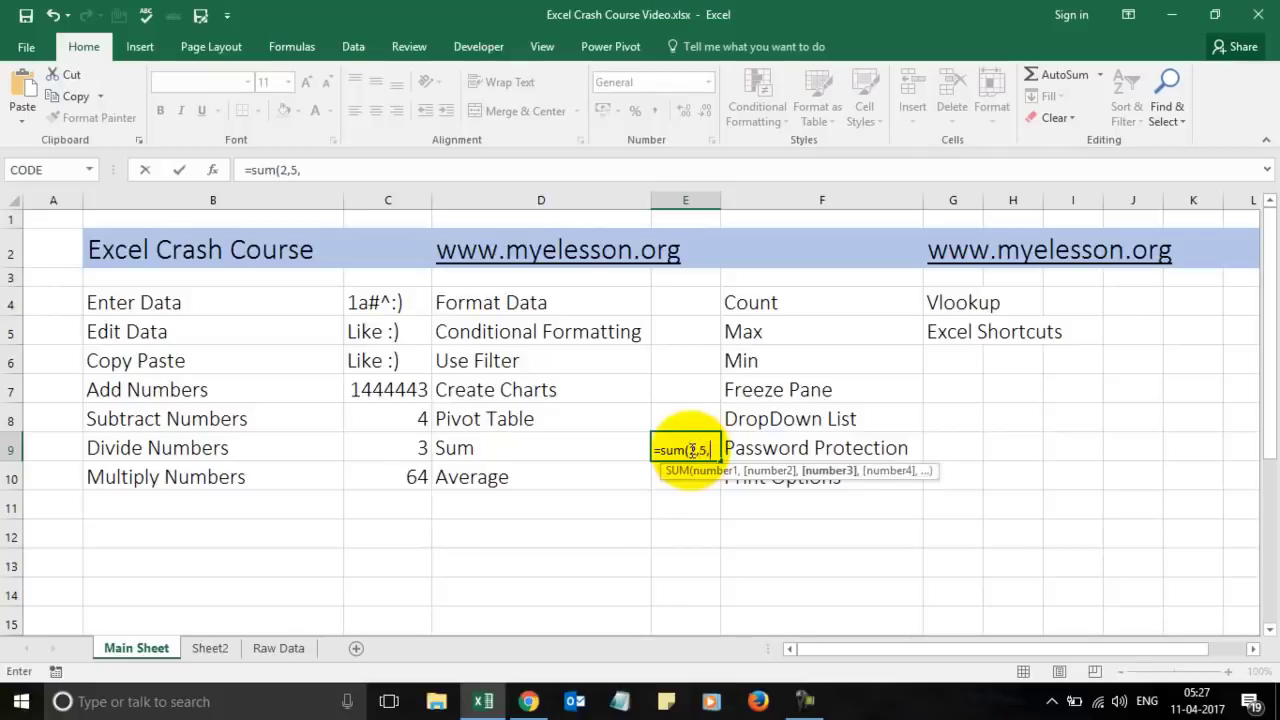
type("8,9")
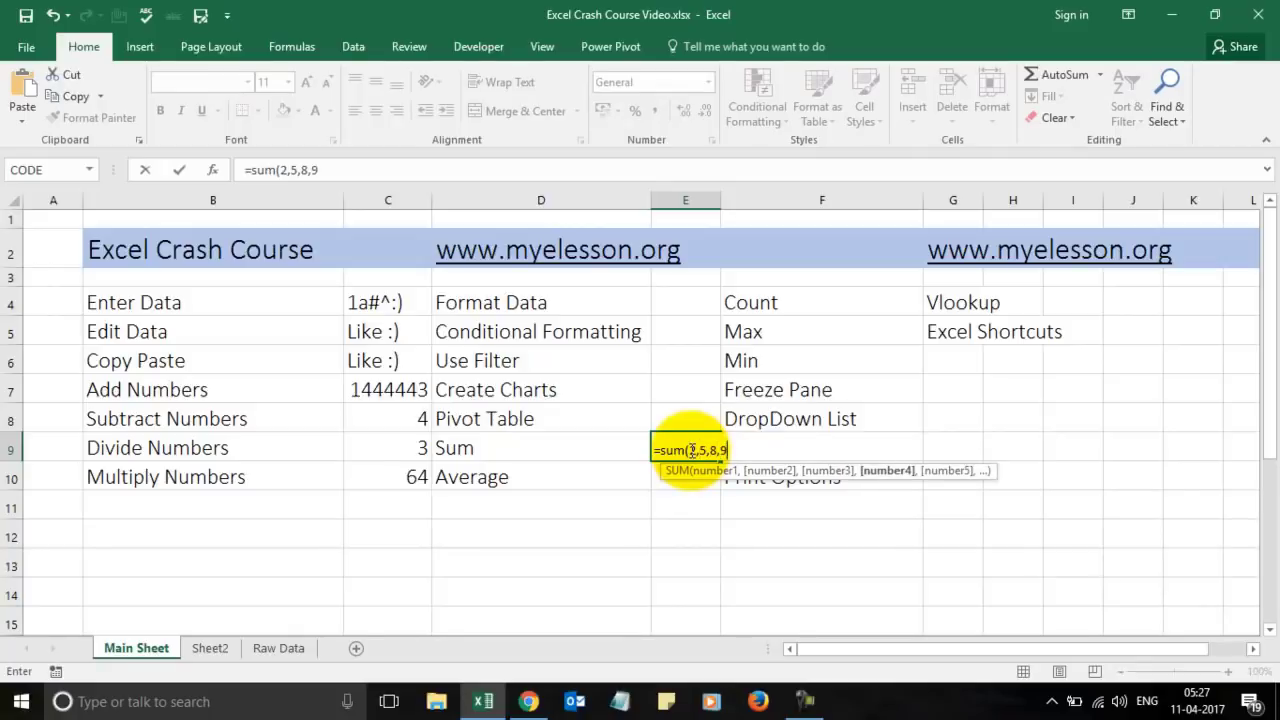
type(")")
key("Return")
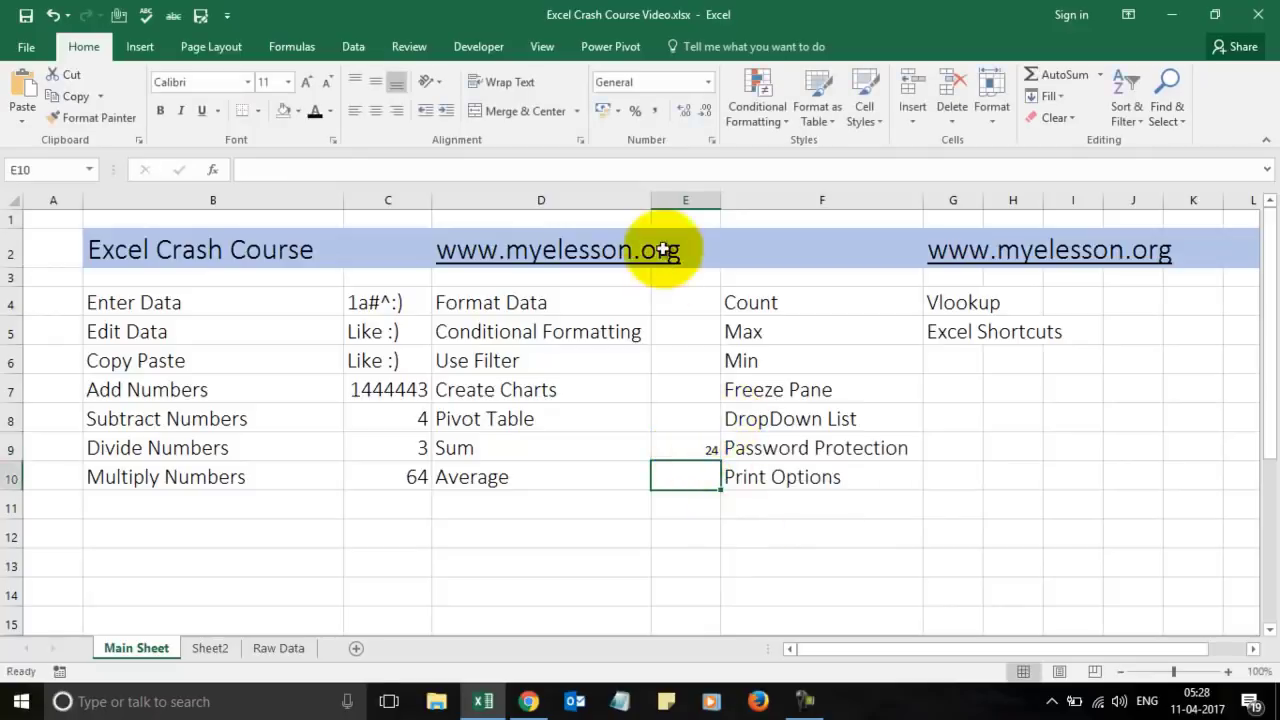
Set the font size of cells E4:E10 to 16 and select the Sum formula in E9.
left_click(686, 316)
key("shift+Down")
key("shift+Down")
key("shift+Down")
key("shift+Down")
key("shift+Down")
key("shift+Down")
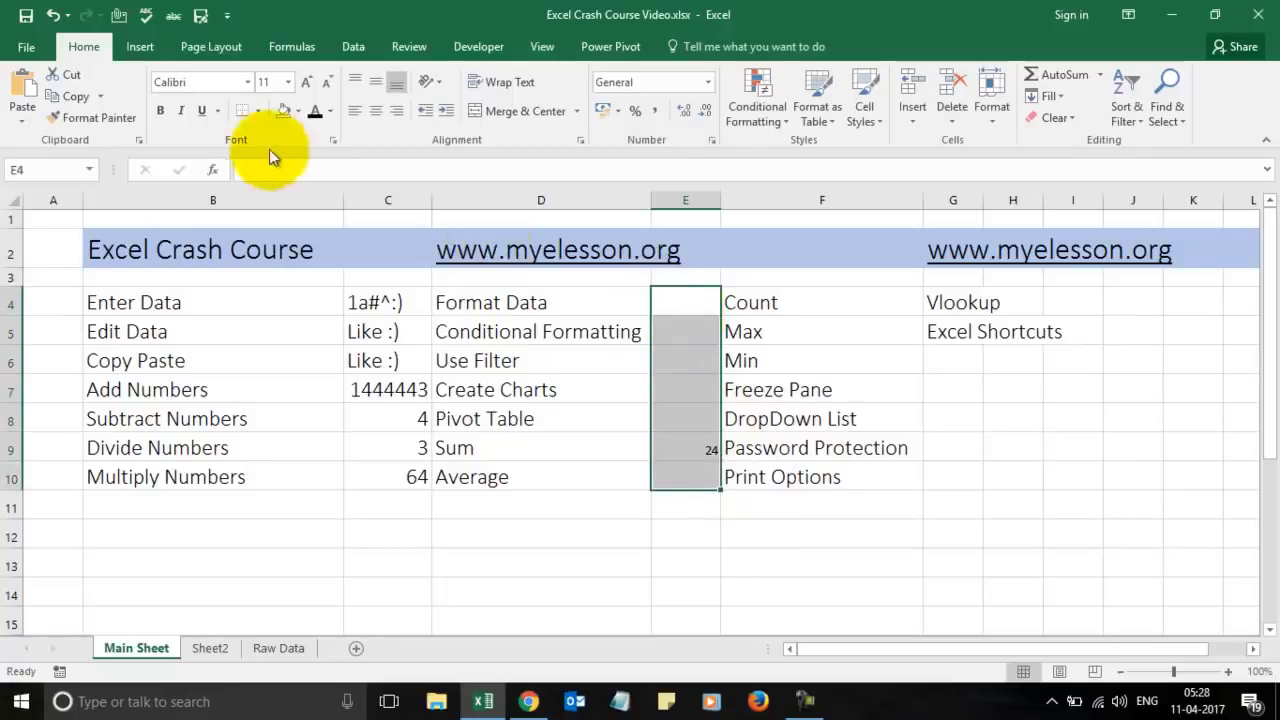
left_click(287, 82)
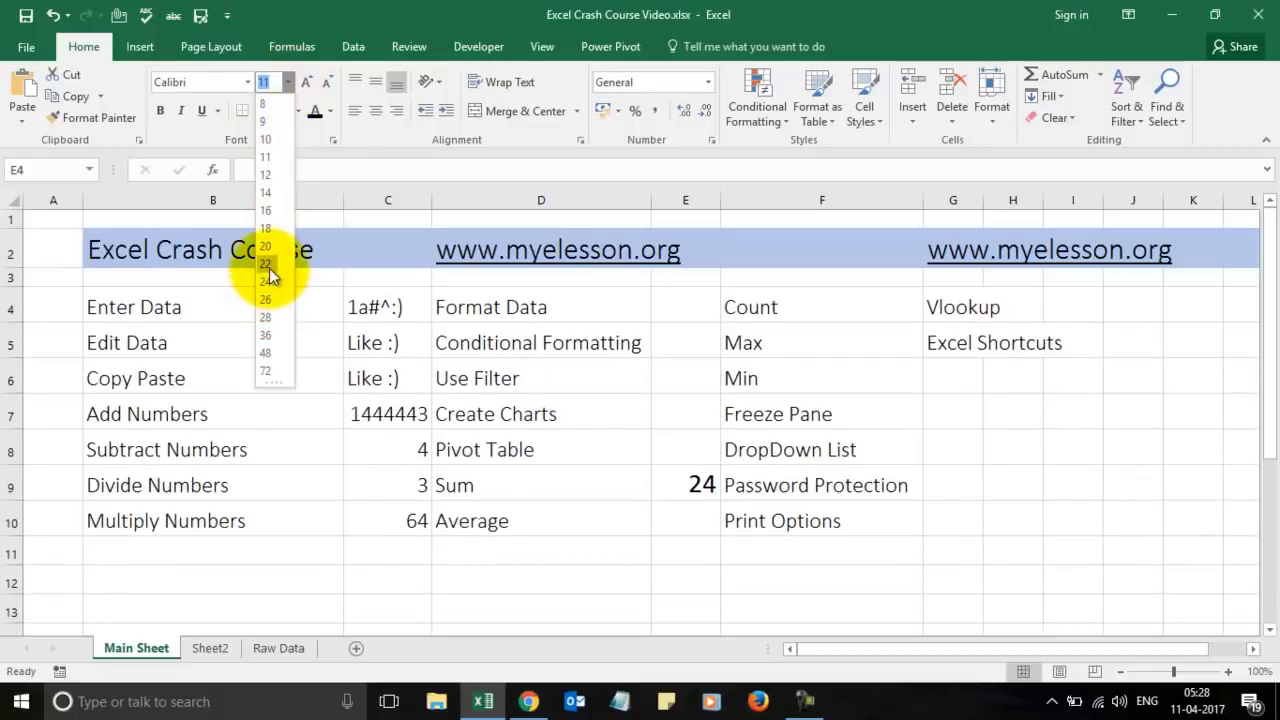
left_click(266, 210)
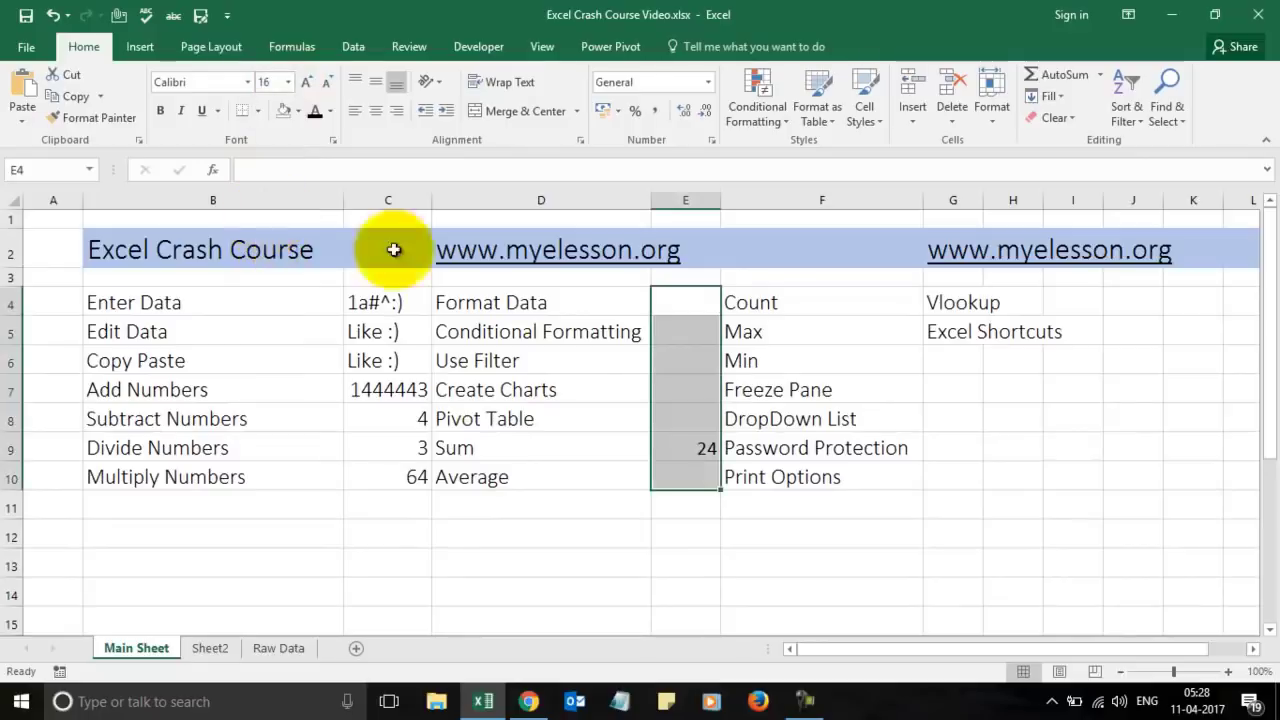
left_click(684, 450)
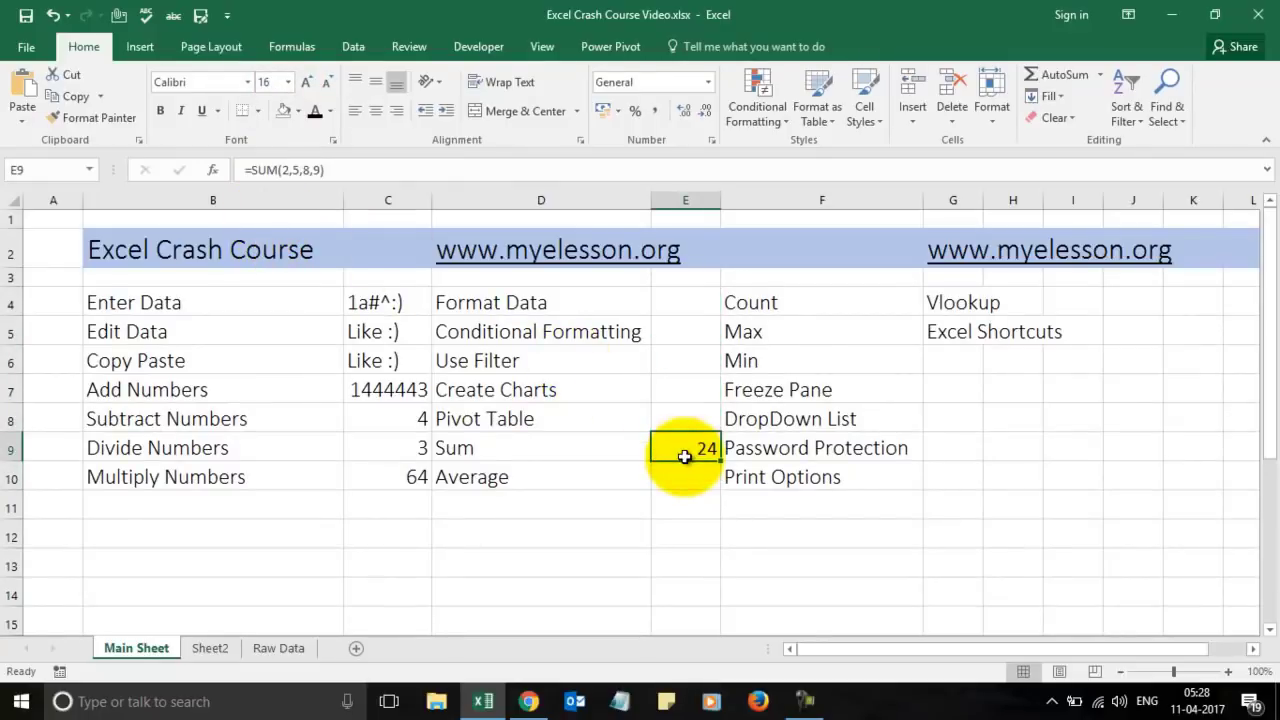
Enter an AVERAGE formula over C8:C10 in cell E10 beside the Average label.
left_click(713, 481)
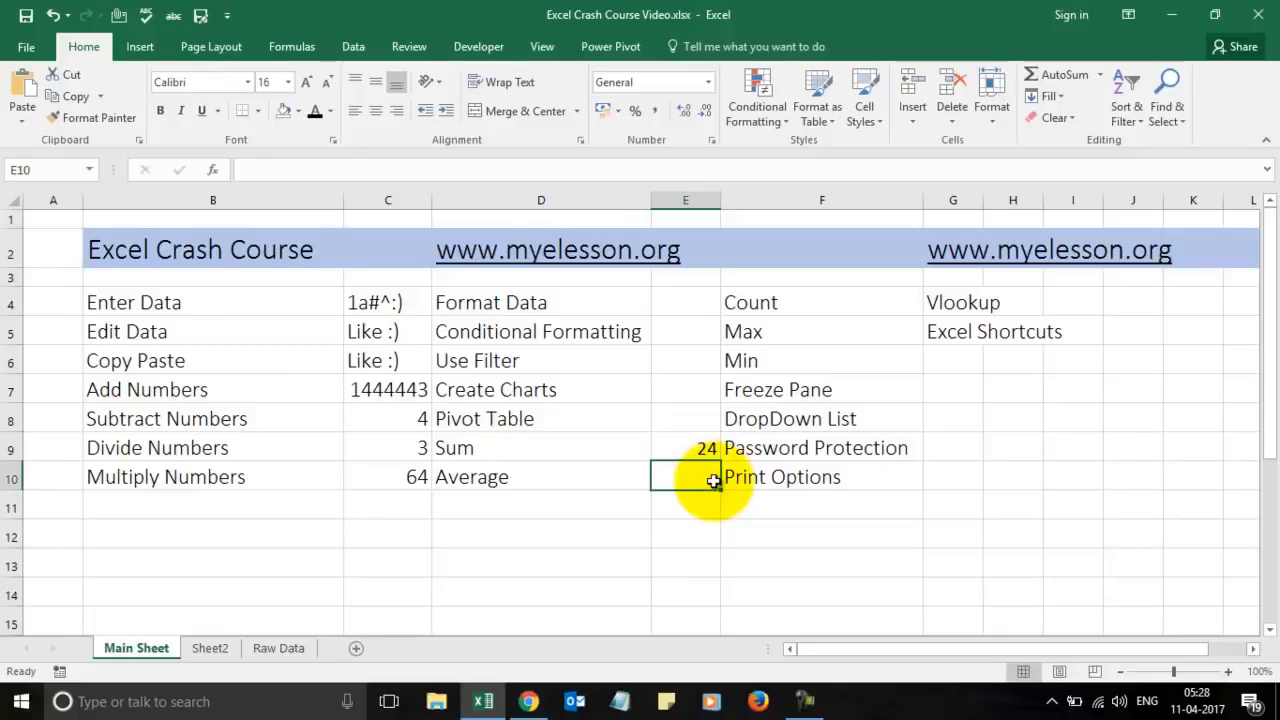
type("=")
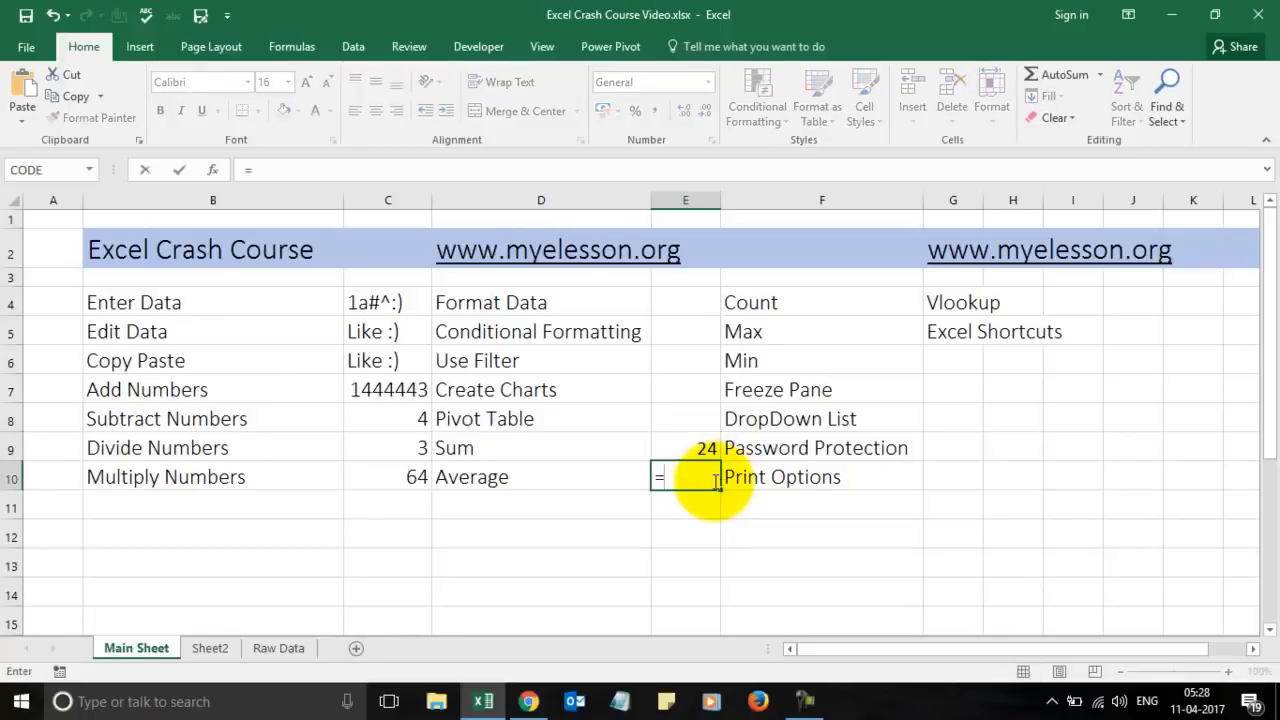
type("av")
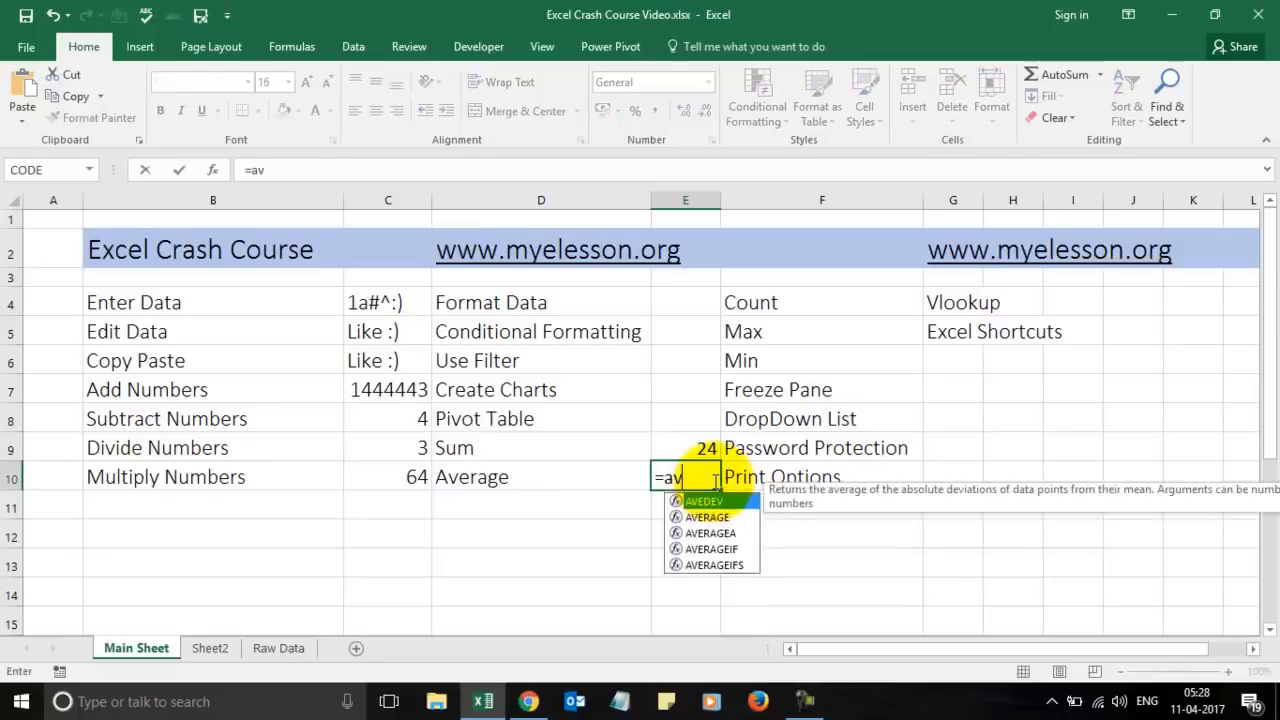
type("era")
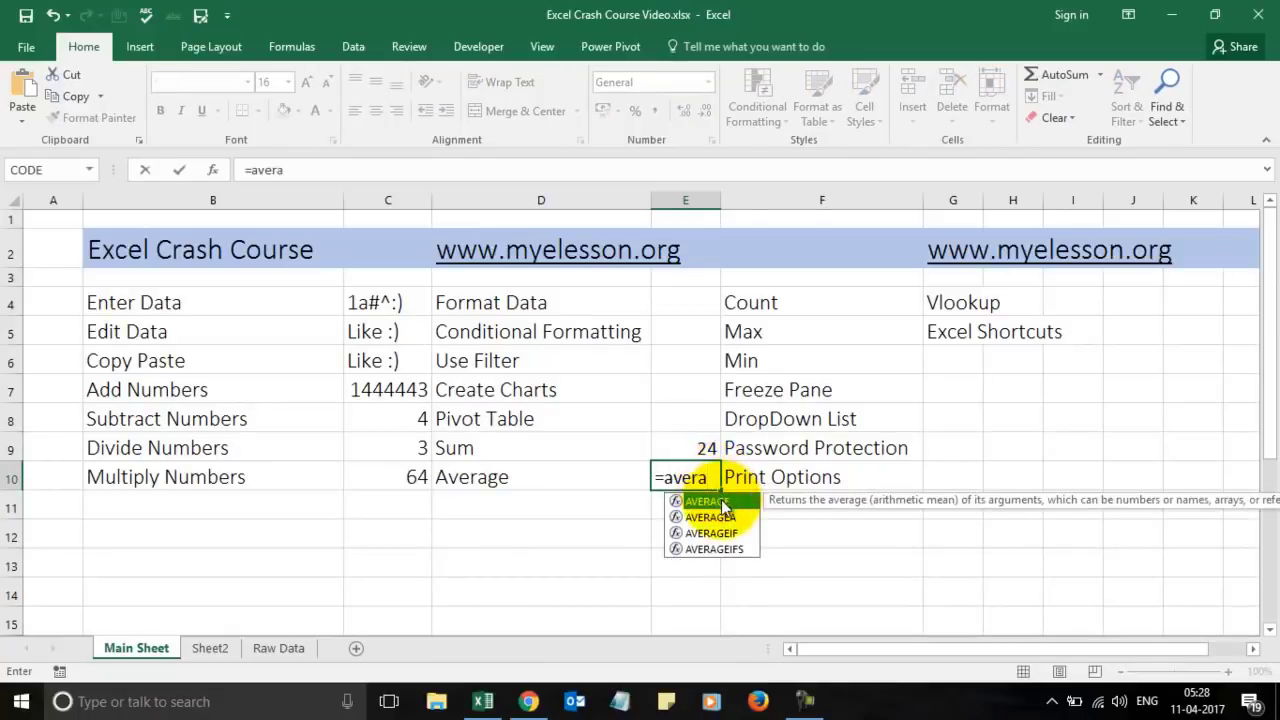
double_click(722, 503)
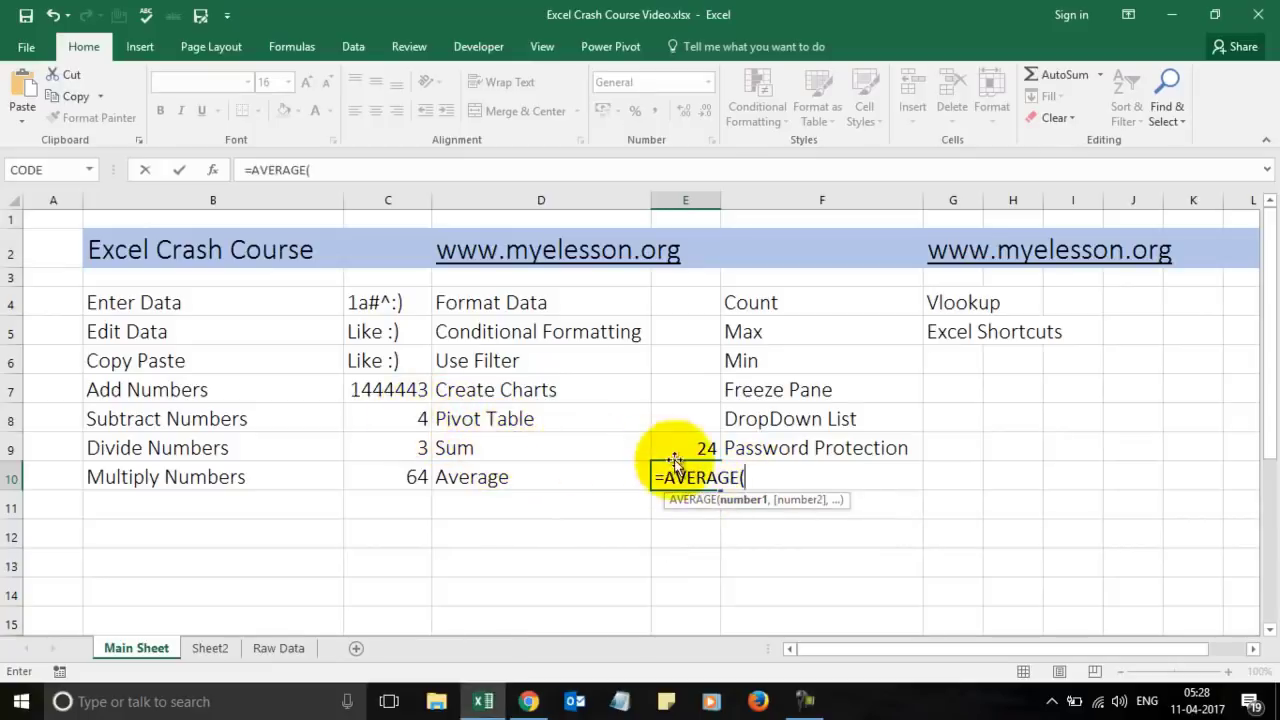
left_click(392, 427)
key("shift+Down")
key("shift+Down")
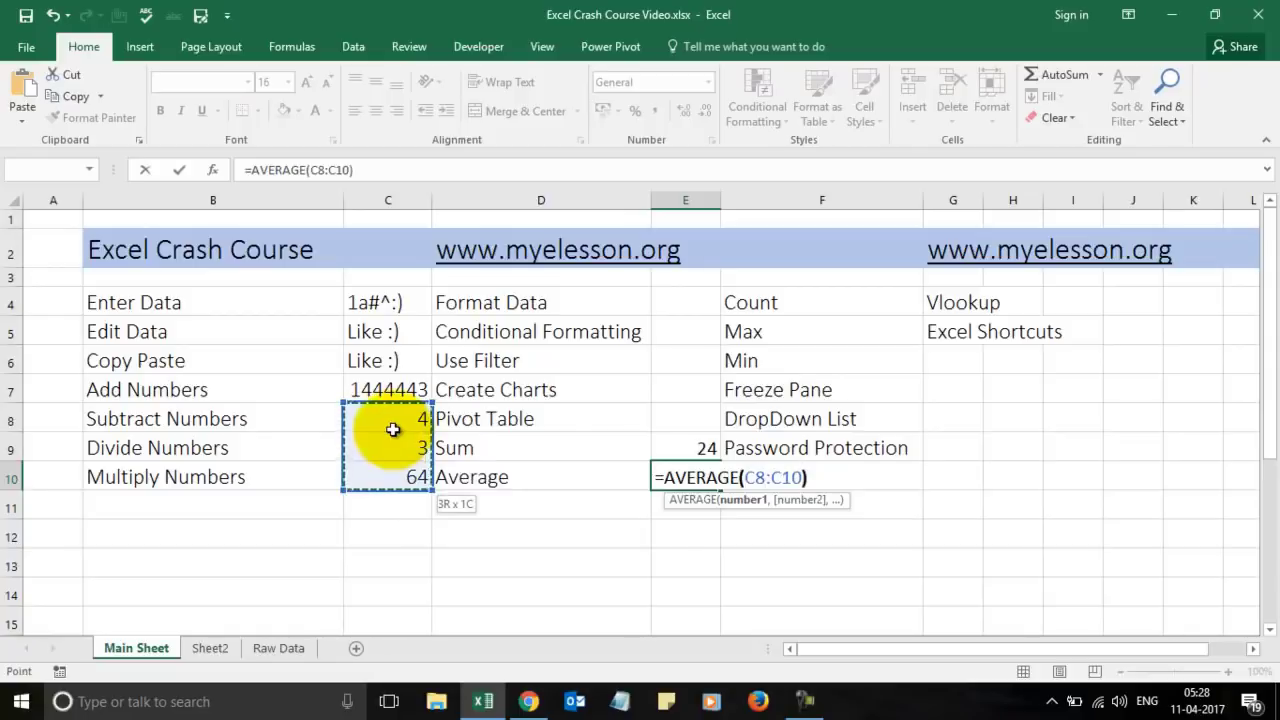
type(")")
key("Return")
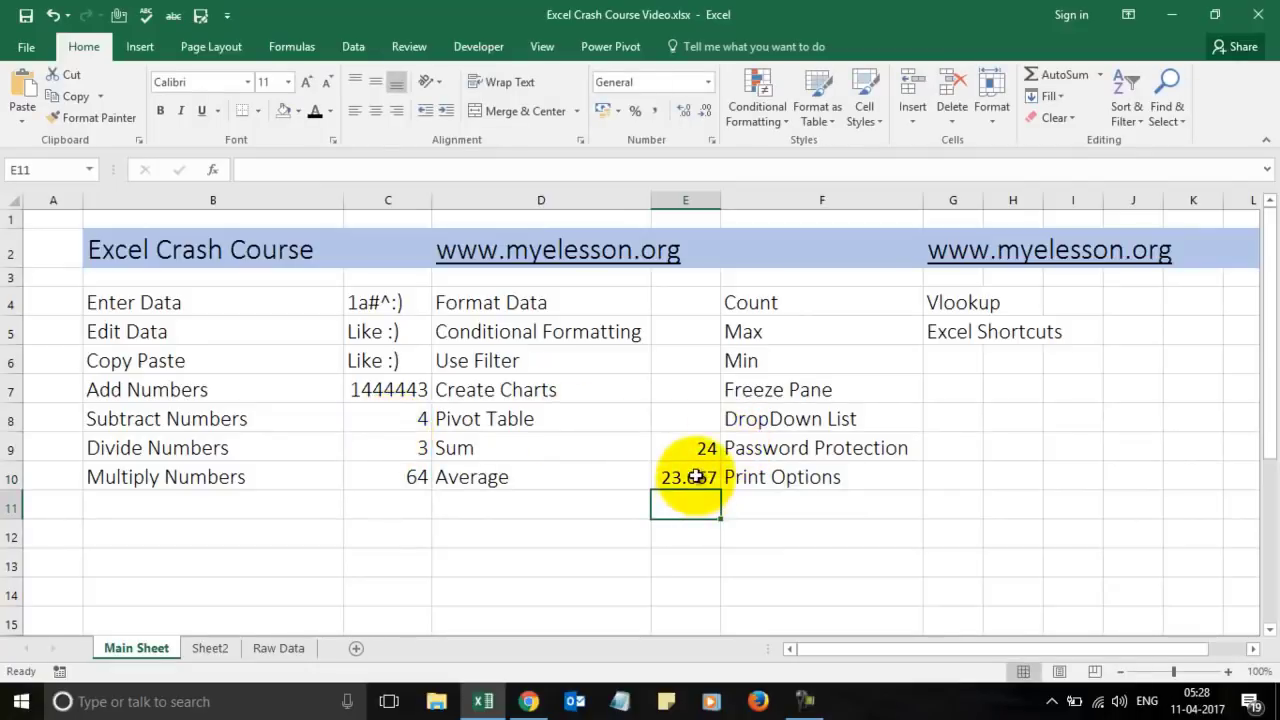
Move the Vlookup and Excel Shortcuts labels from G4:G5 to H4:H5 and select the vacated cell G4 beside Count.
left_click(959, 299)
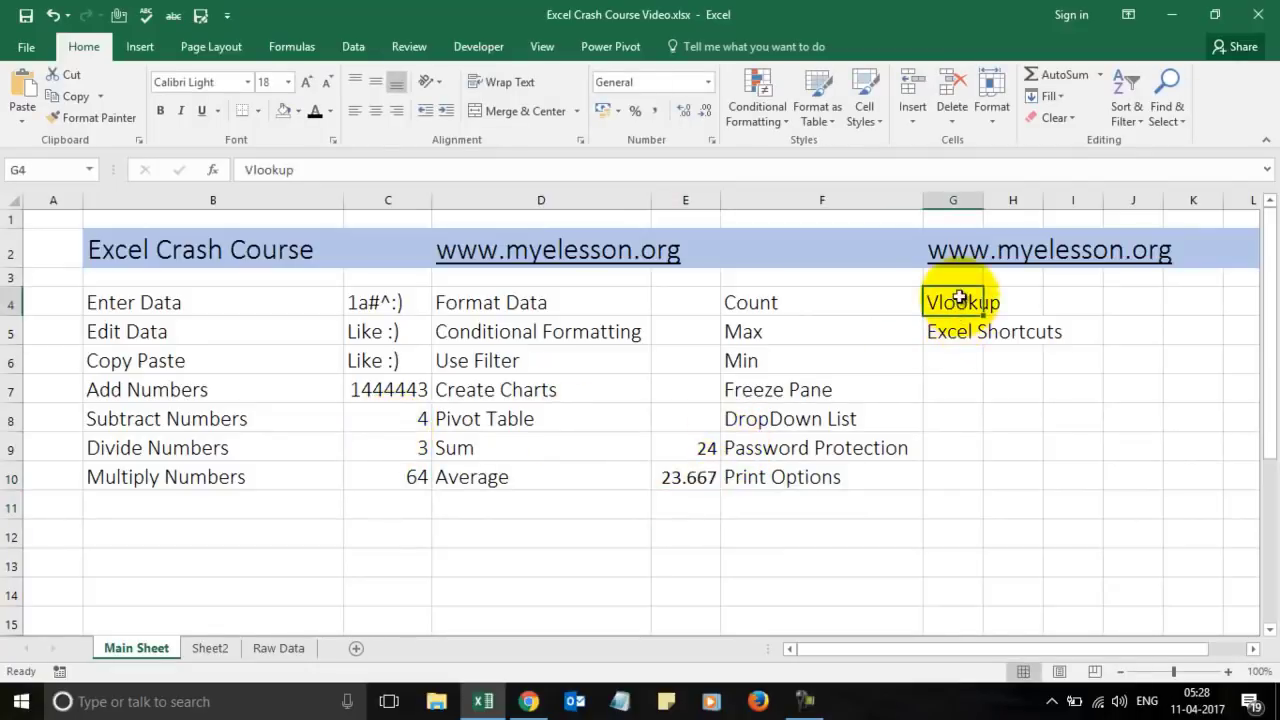
key("shift+Down")
key("ctrl+c")
key("Right")
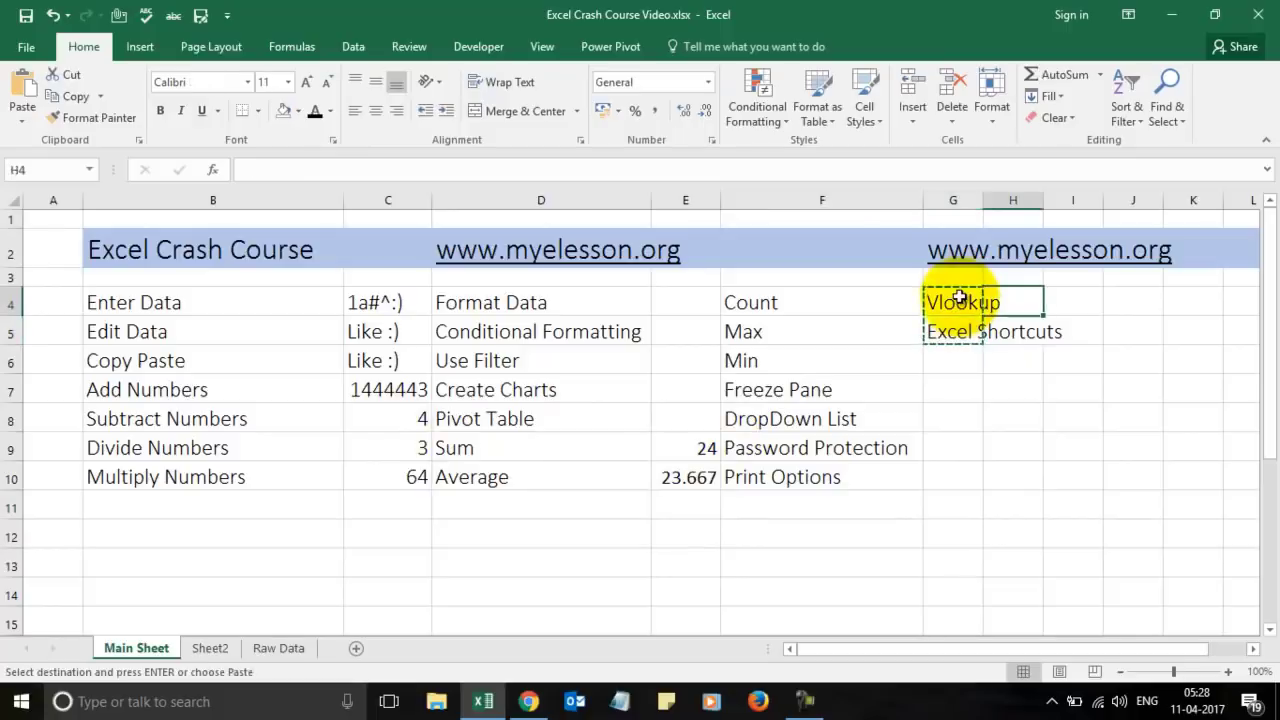
key("ctrl+v")
key("Right")
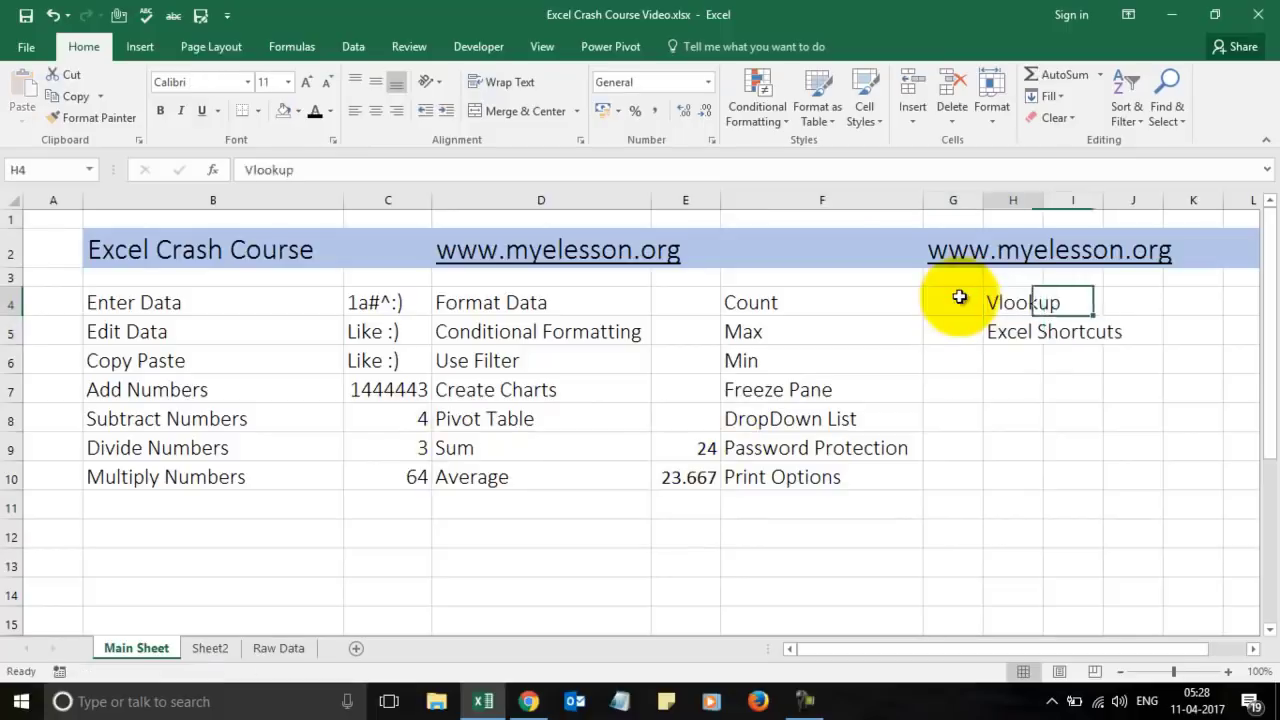
key("Left")
key("Left")
key("Left")
key("Down")
key("Down")
key("Up")
key("Up")
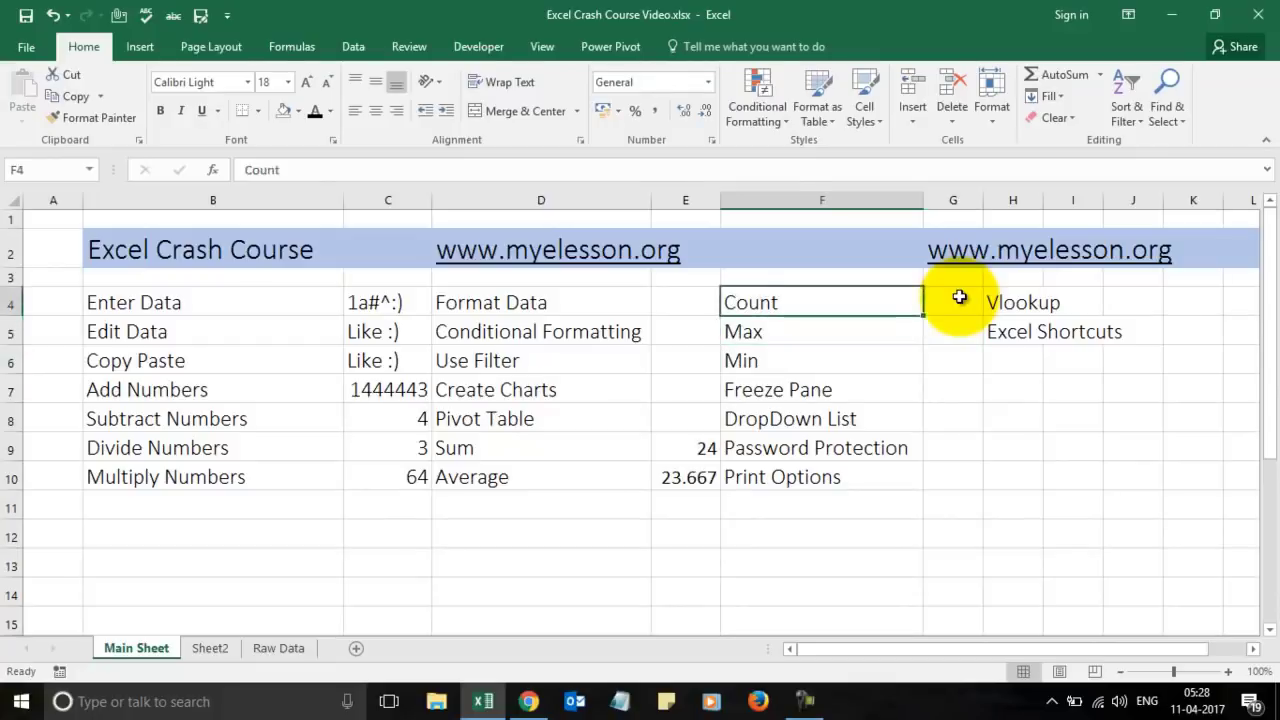
key("Right")
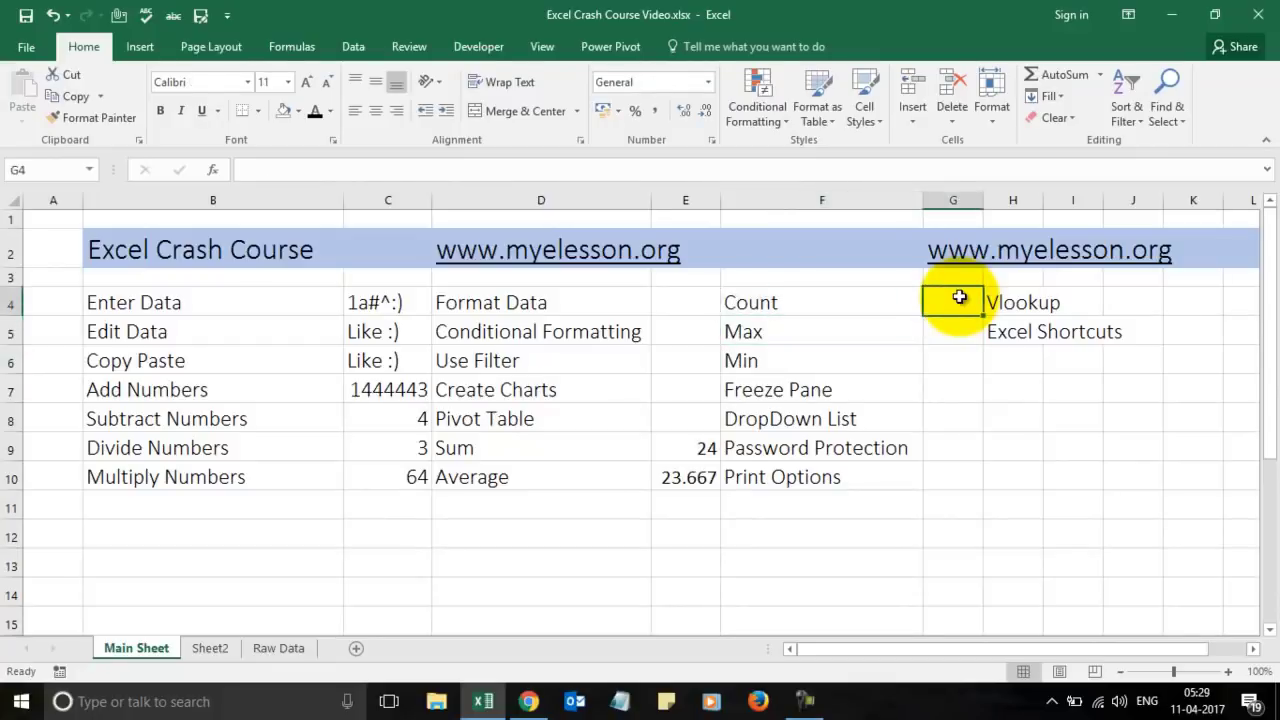
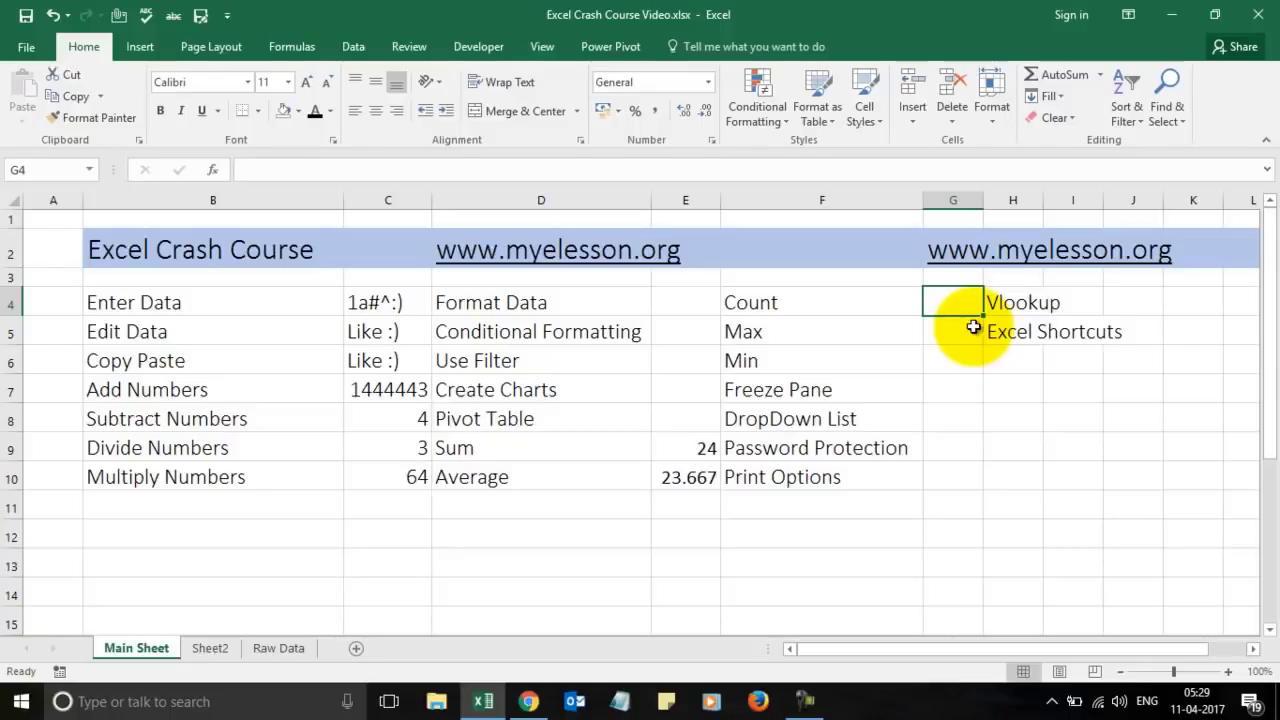
Enter the formula =COUNT(C4:C10) in cell G4 beside the Count label.
type("=")
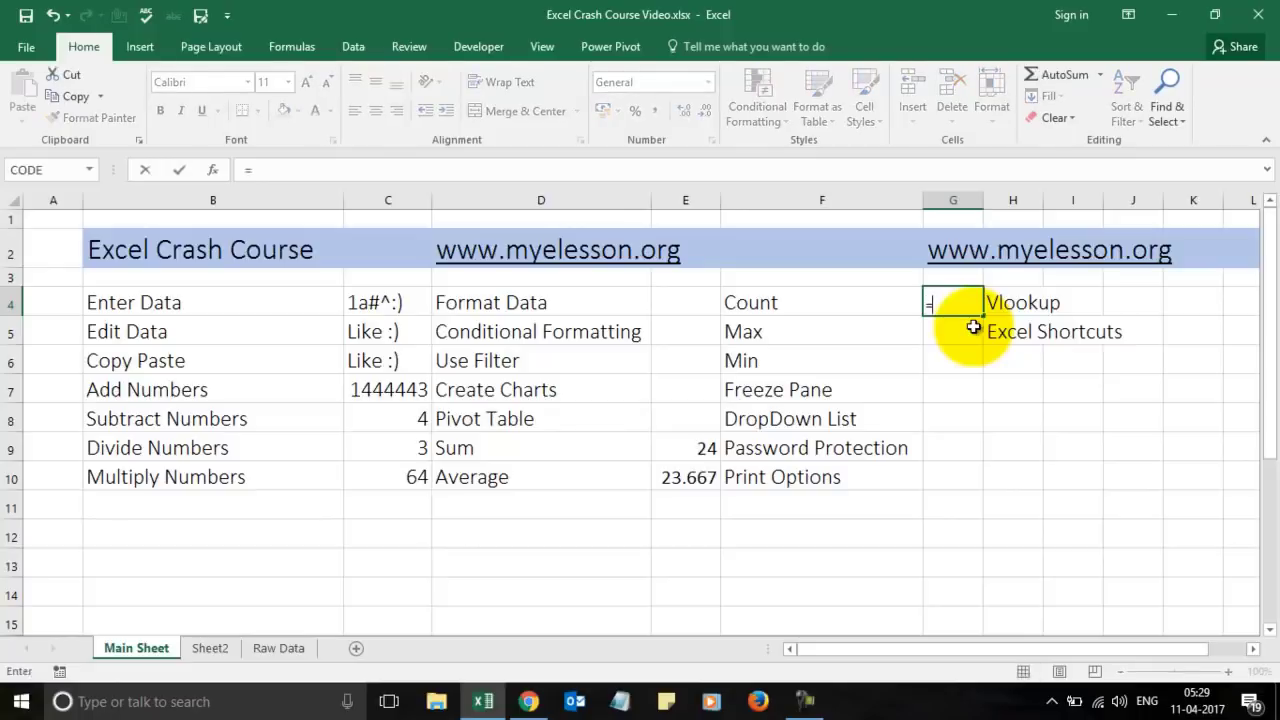
type("cou")
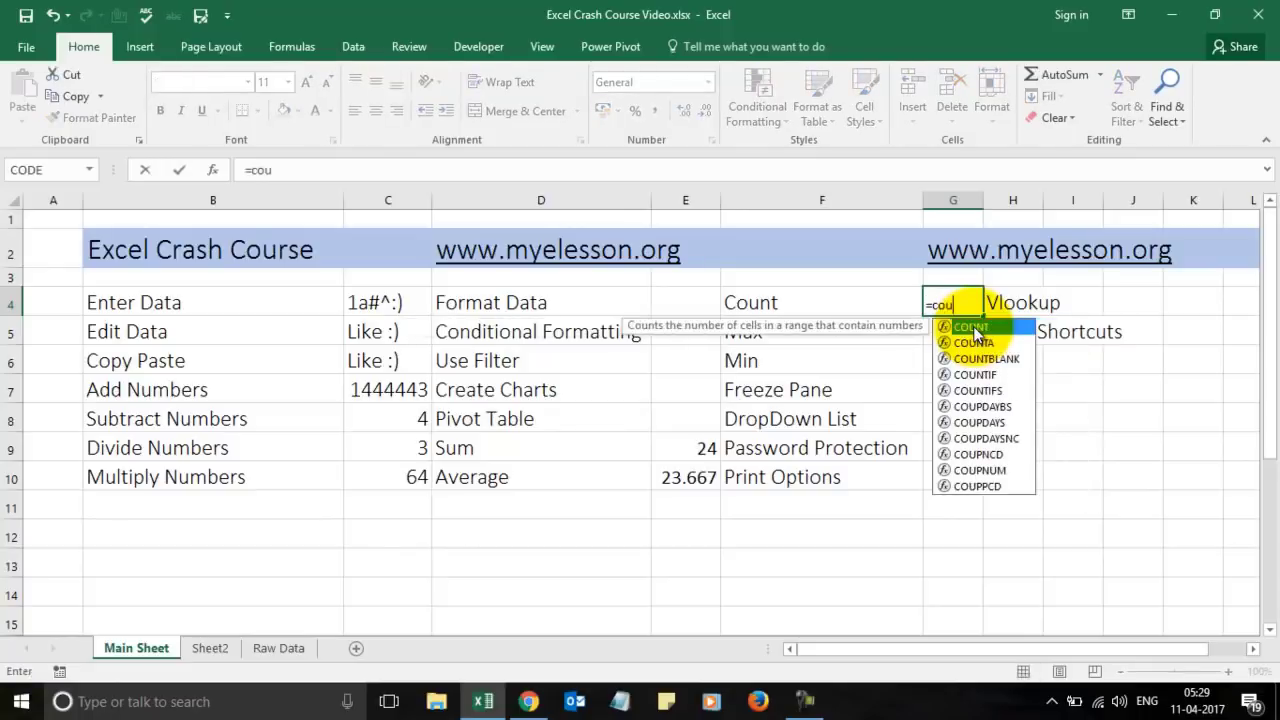
type("nt")
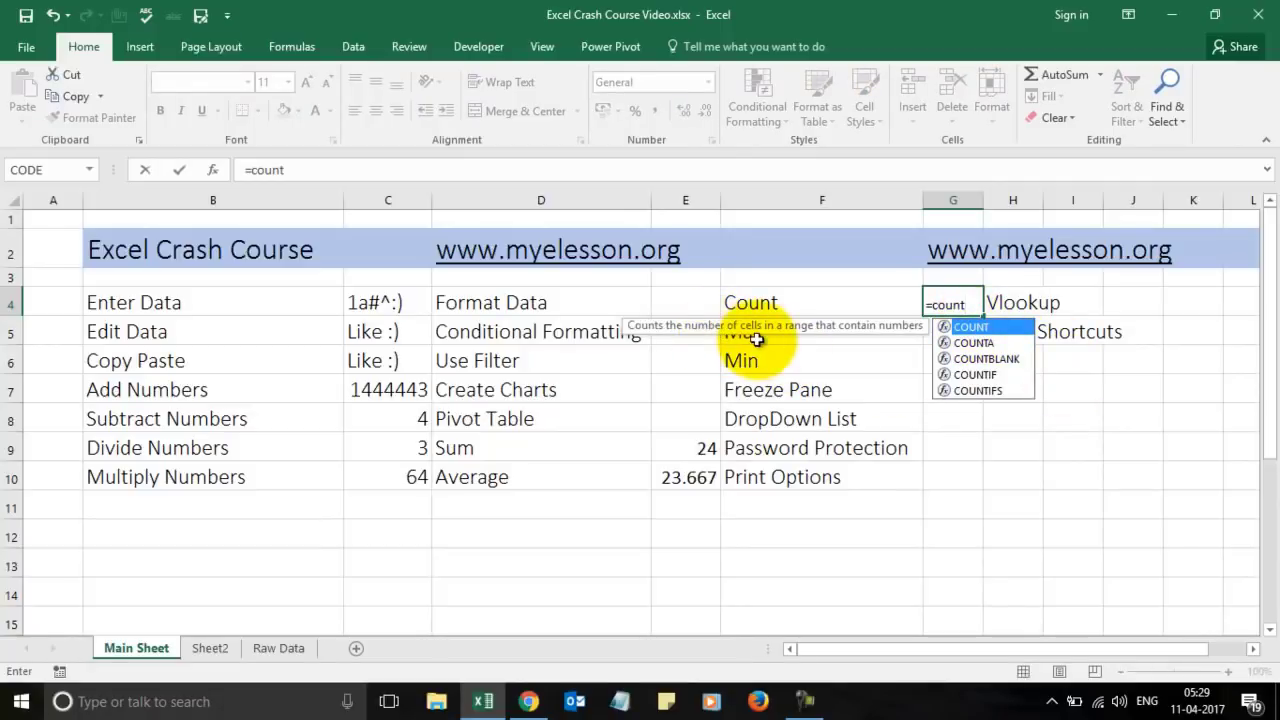
key("Tab")
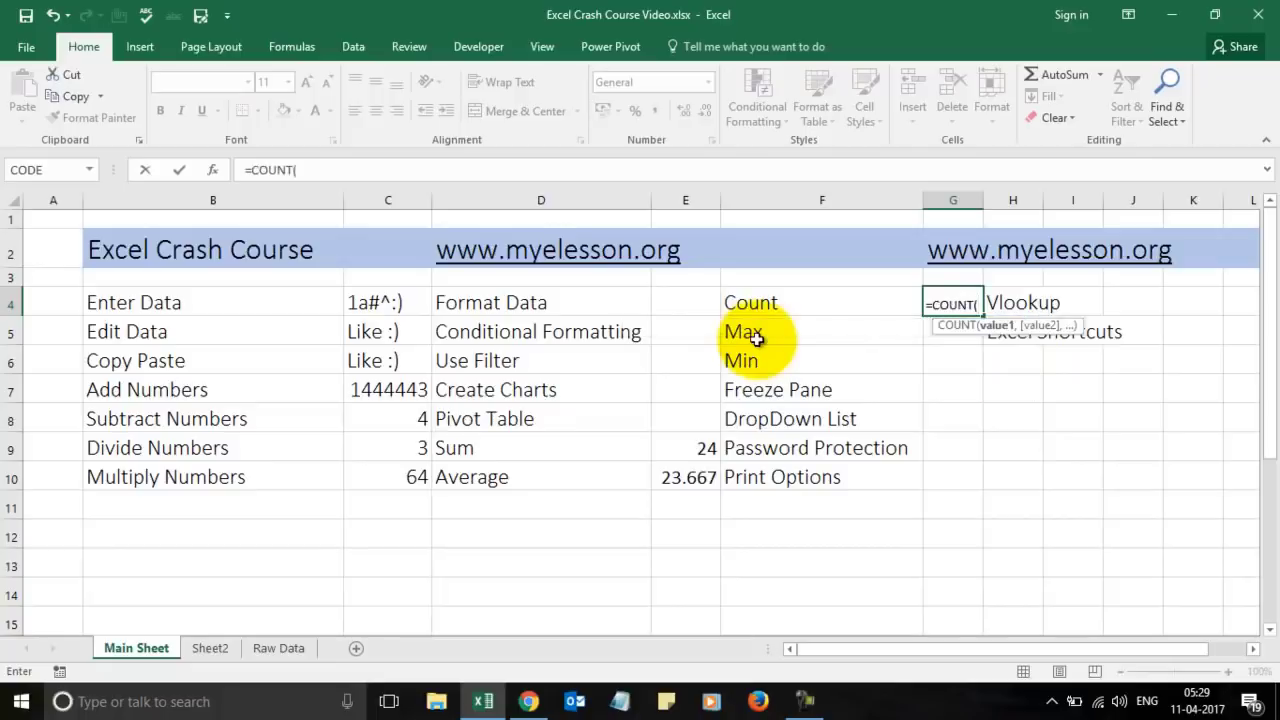
left_click_drag(391, 302, 393, 304)
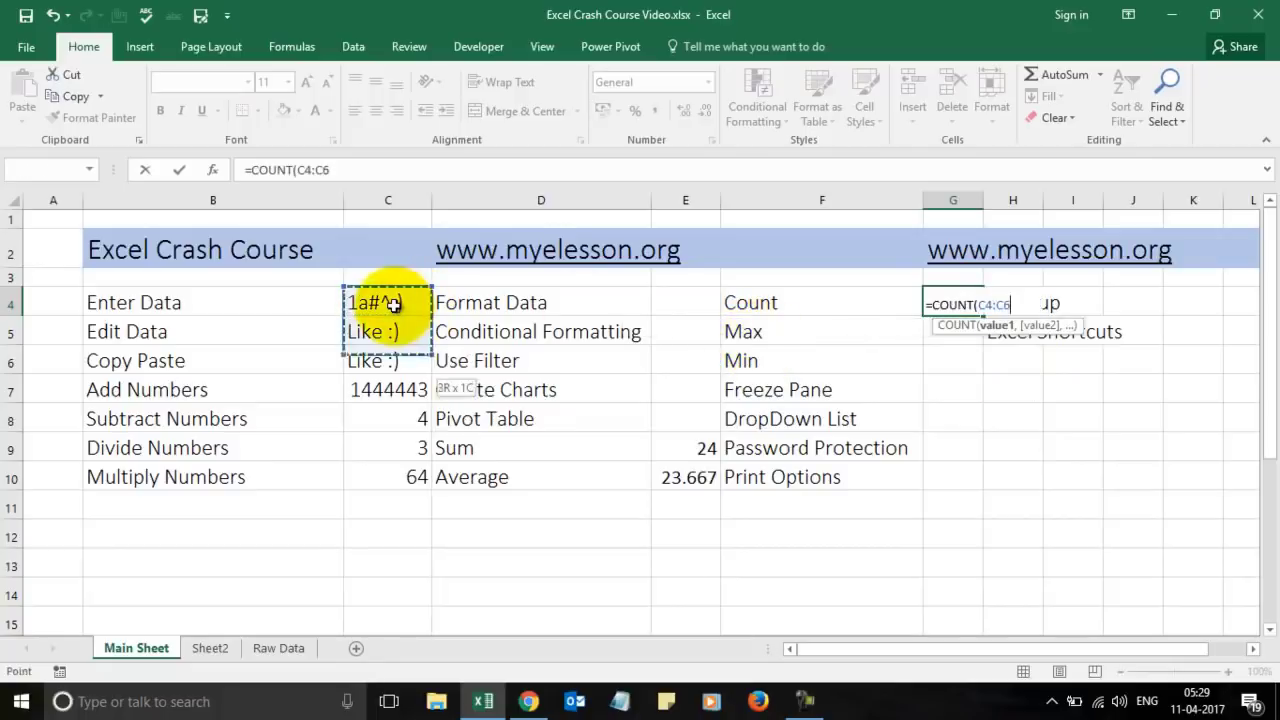
key("shift+Down")
key("shift+Down")
key("shift+Down")
key("shift+Down")
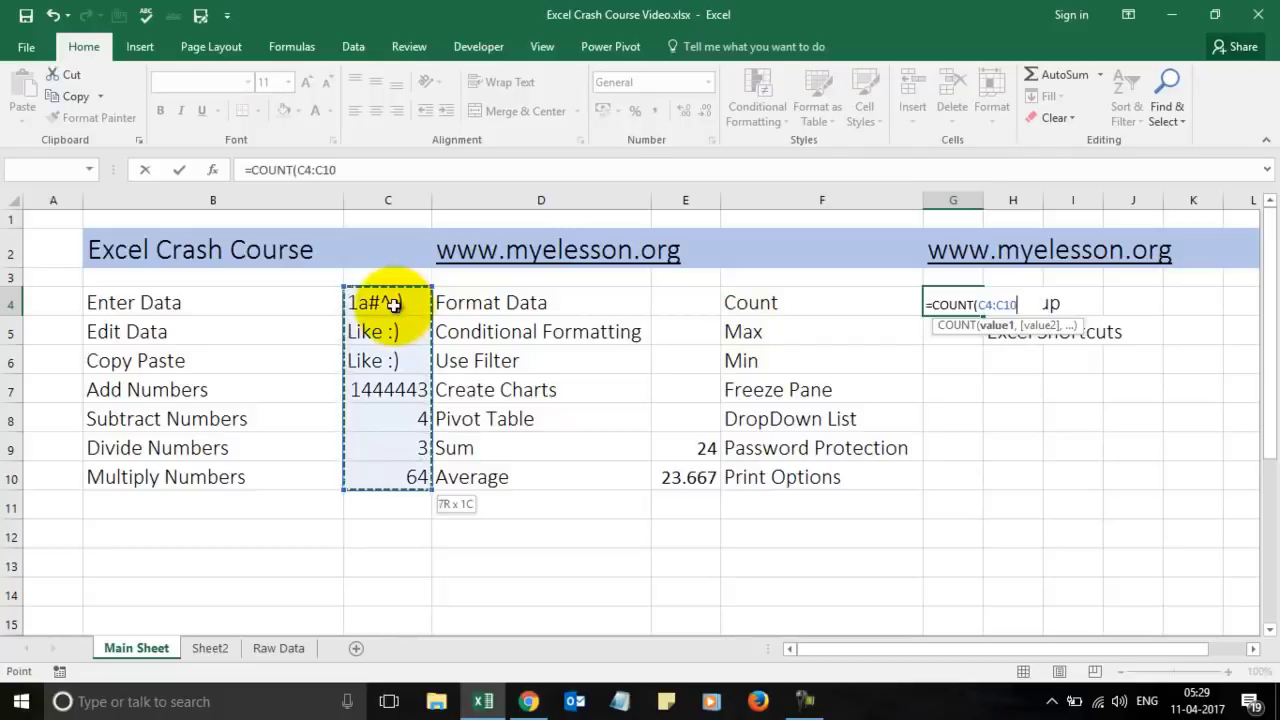
type(")")
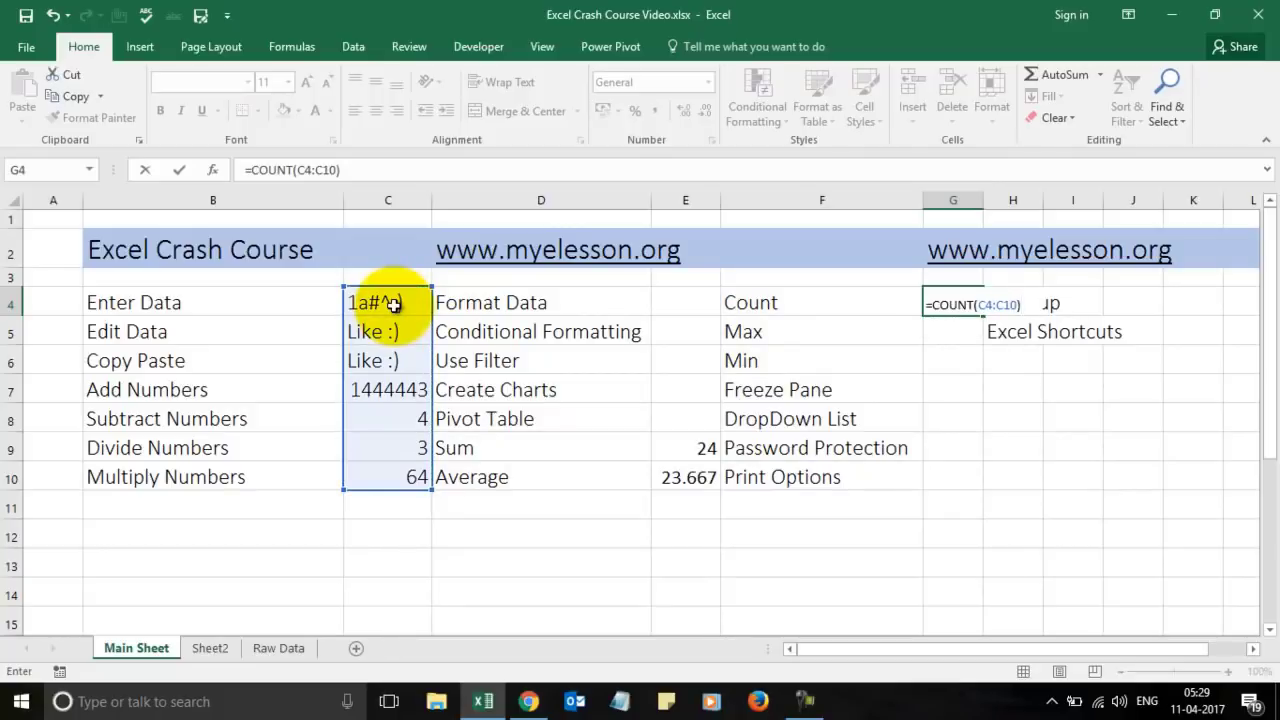
key("Return")
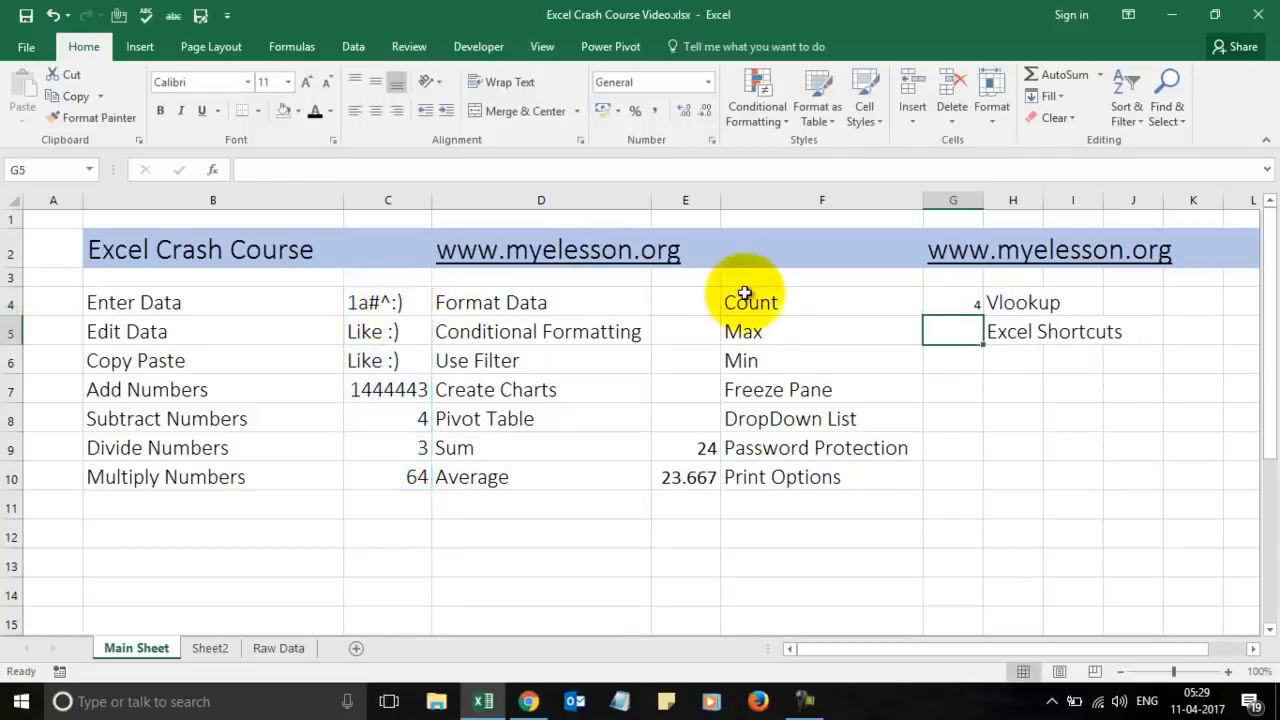
Copy the formatting of the Sum result in E9 onto cells G4:G10.
left_click(958, 300)
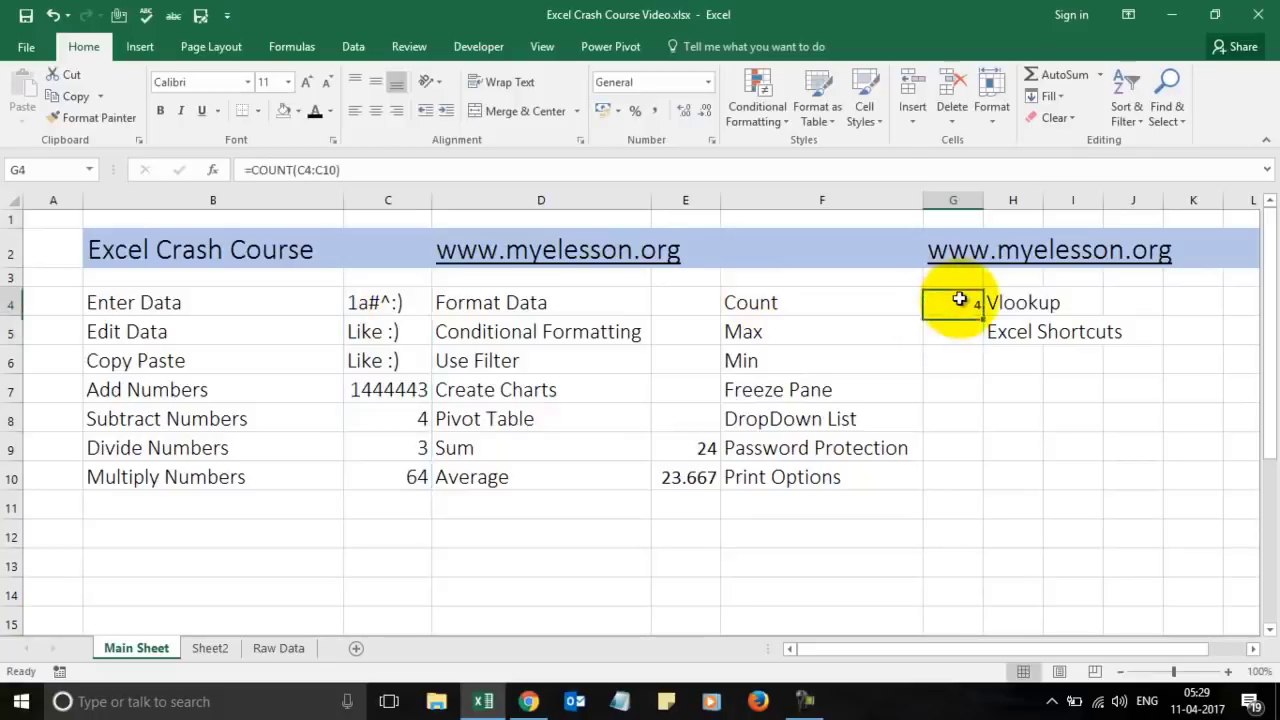
left_click(697, 448)
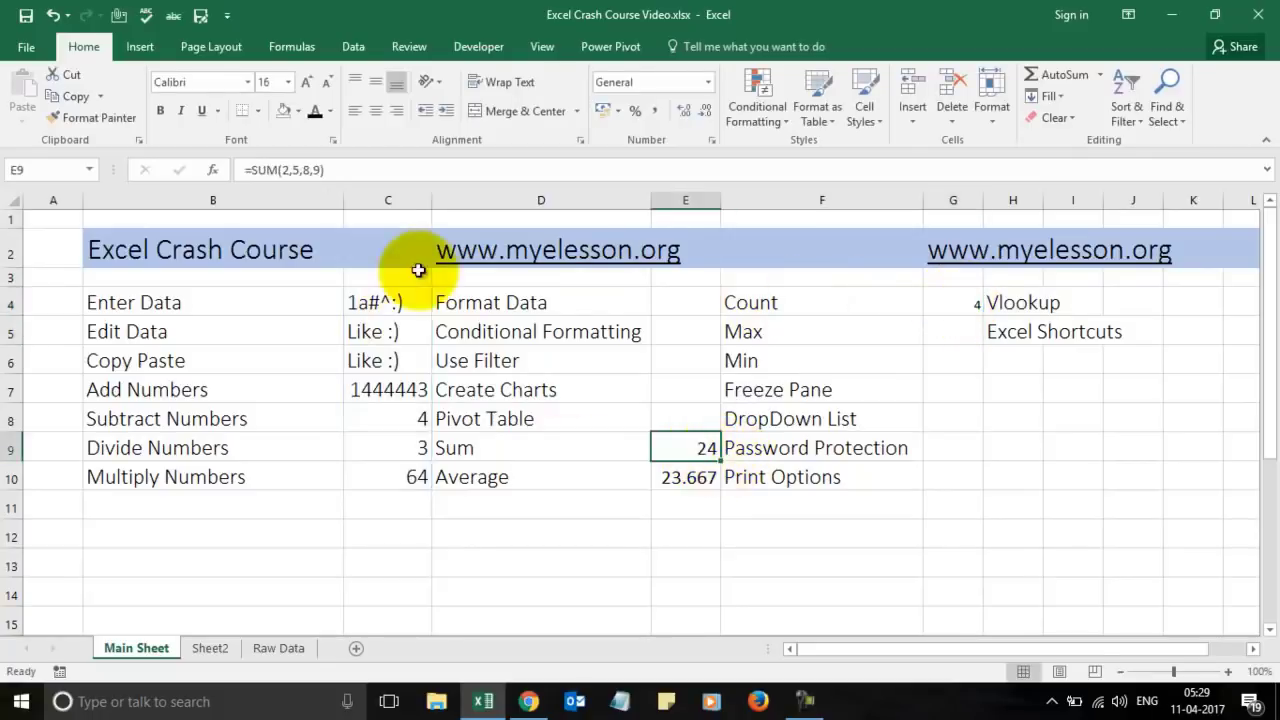
left_click(124, 118)
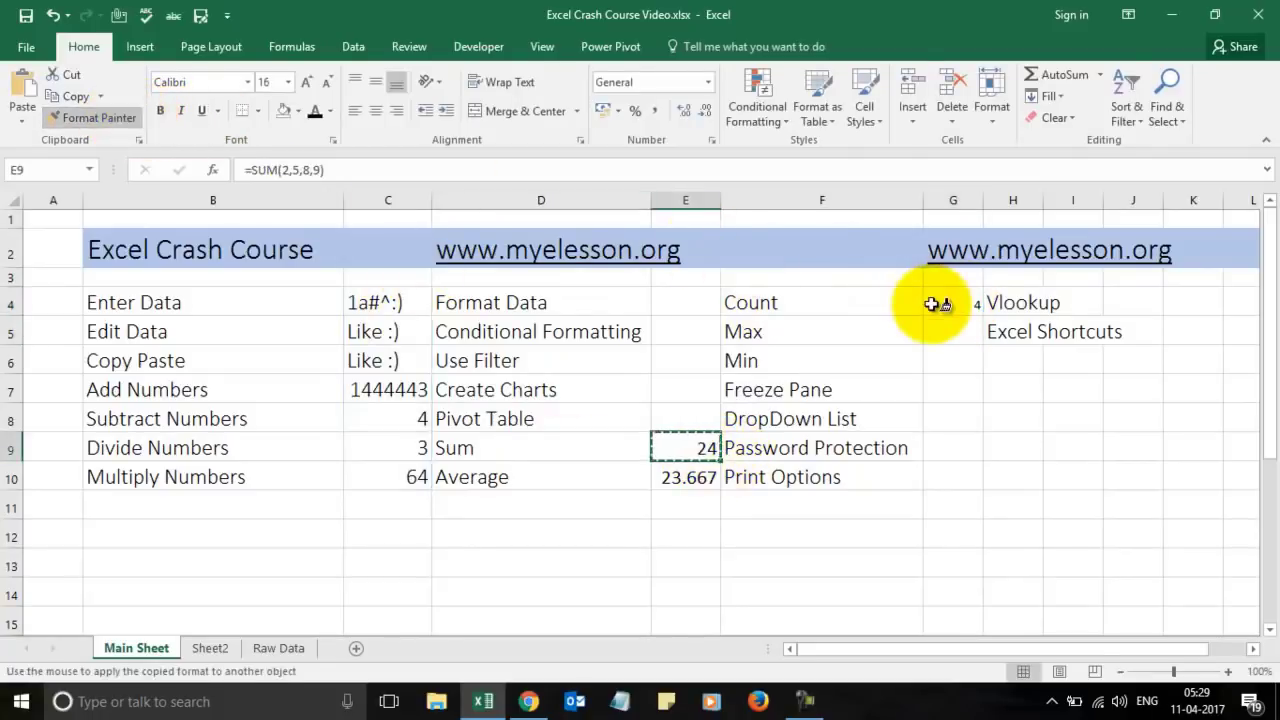
left_click_drag(932, 304, 951, 470)
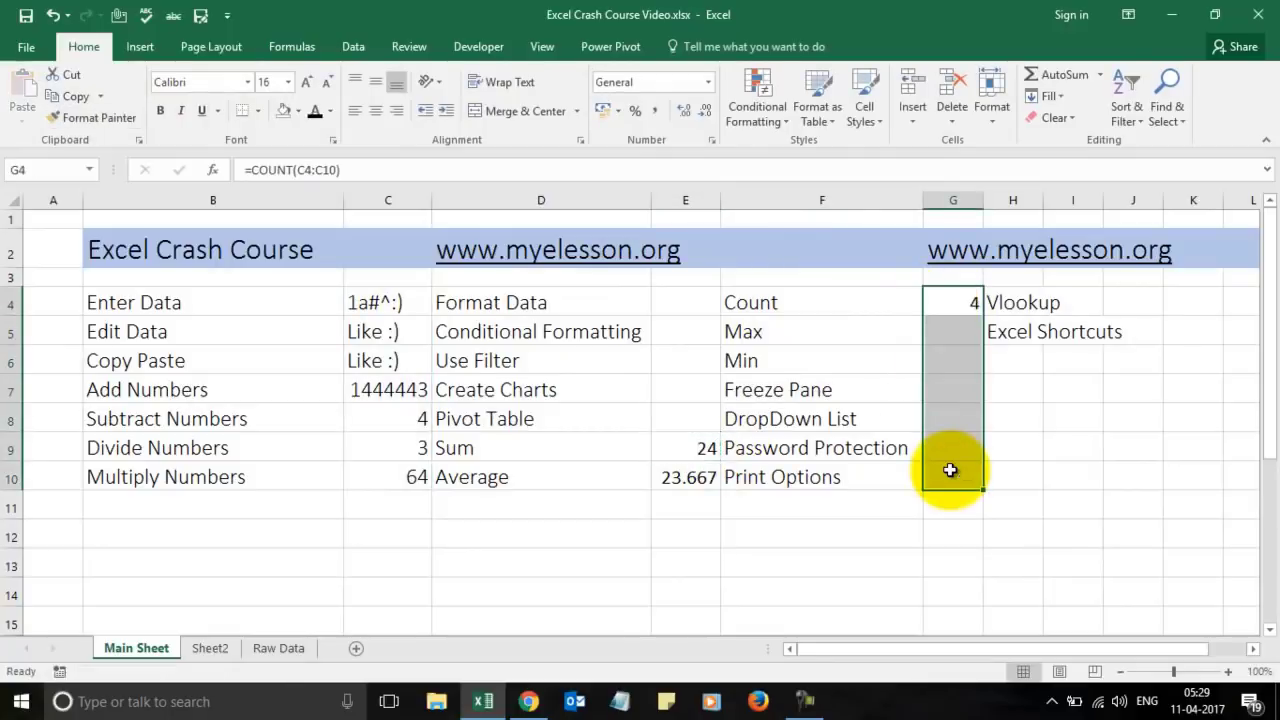
left_click(1051, 440)
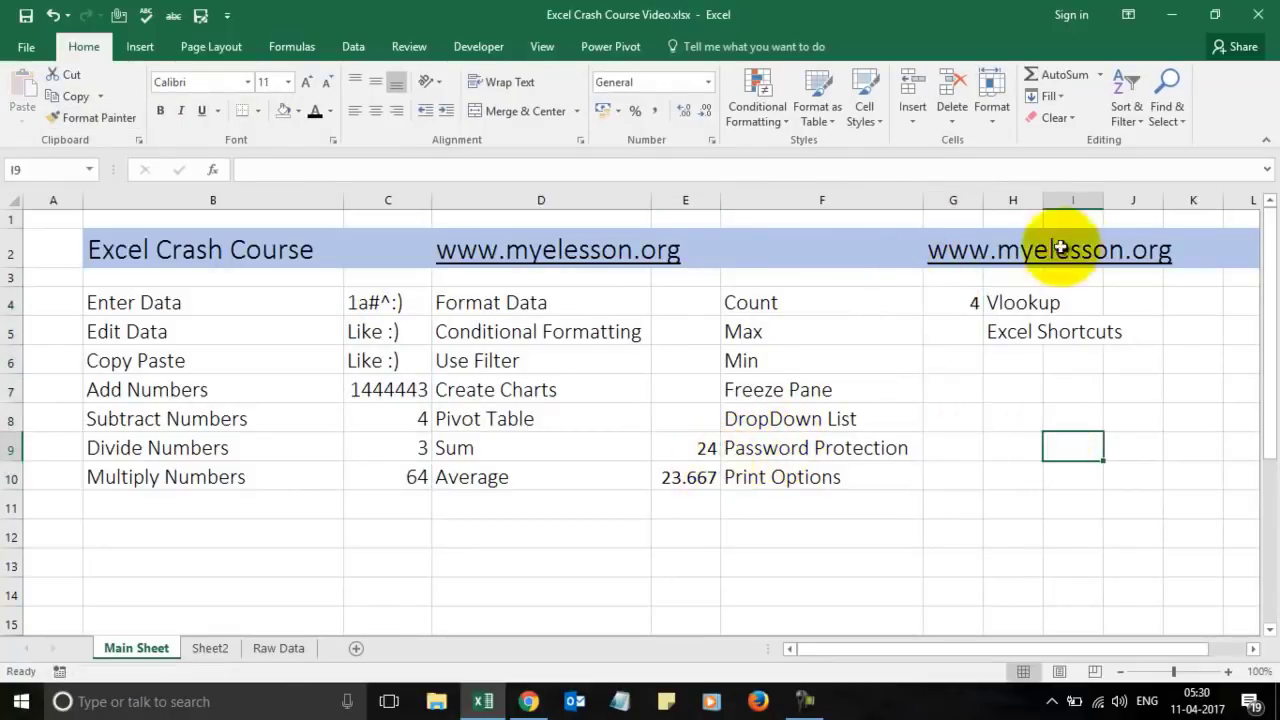
left_click(703, 449)
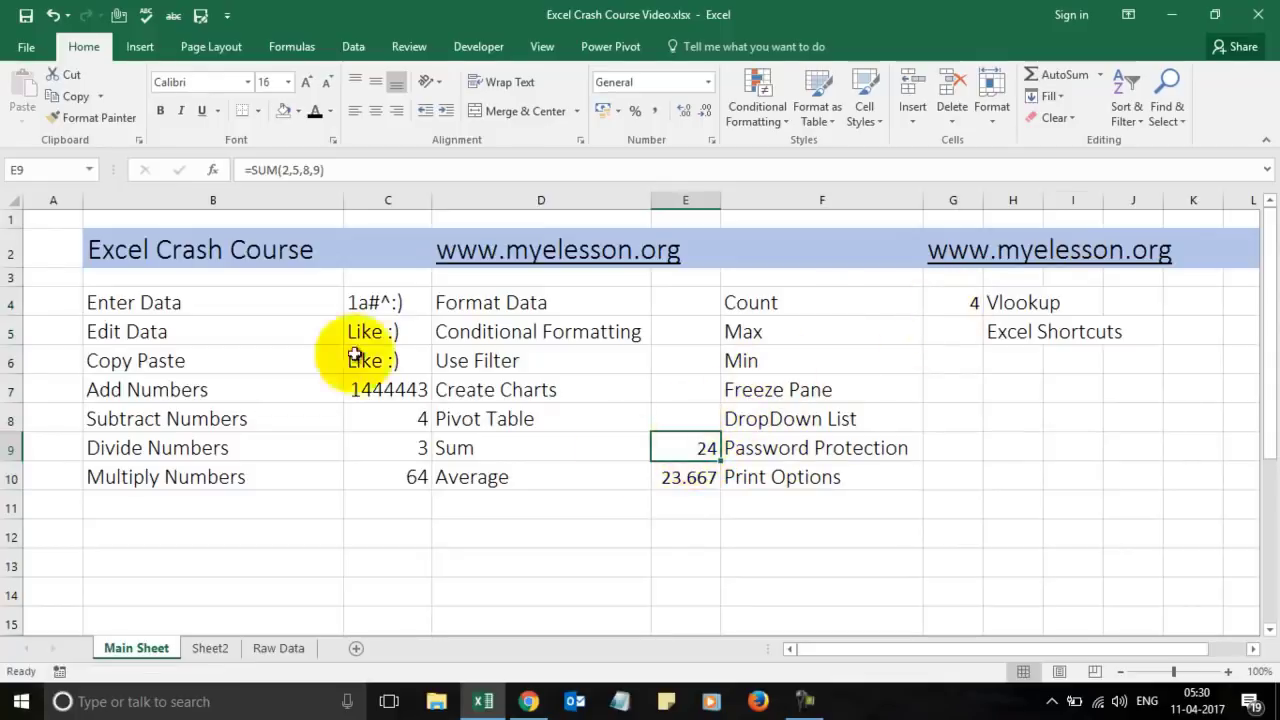
Enter a MAX formula over C7:C10 in cell G5 beside the Max label and select C7 for comparison.
left_click(957, 307)
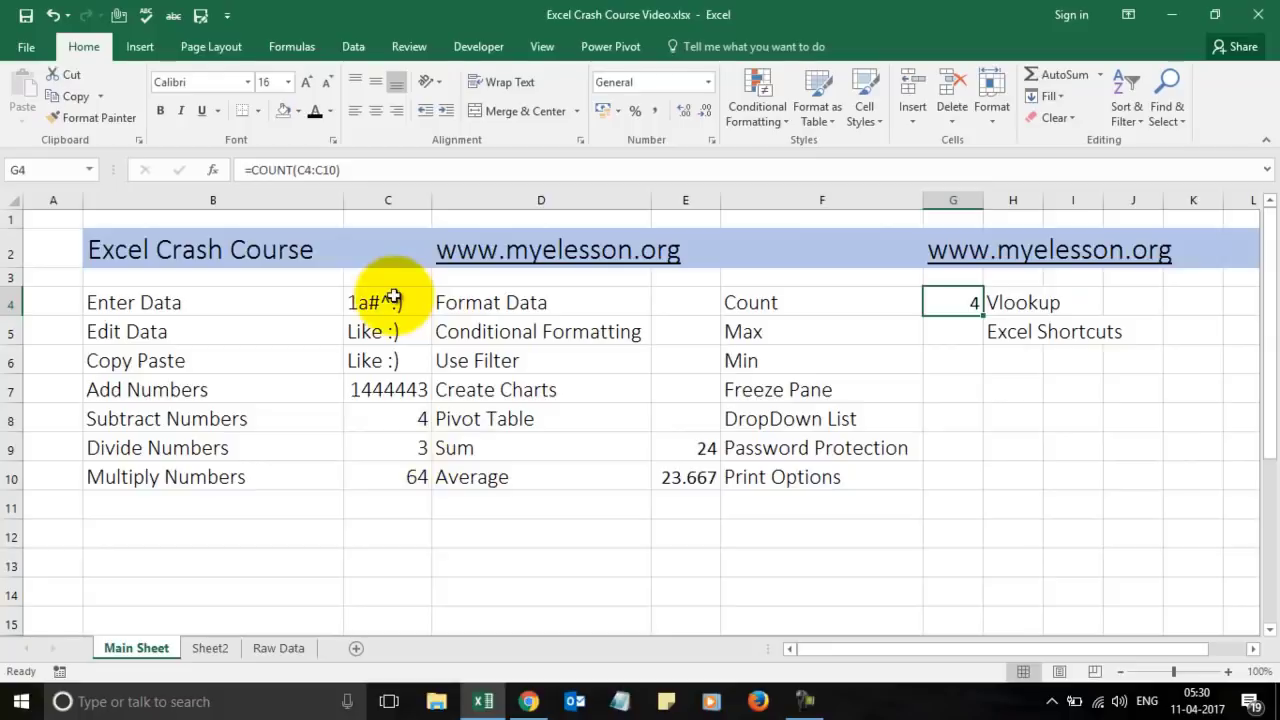
key("Down")
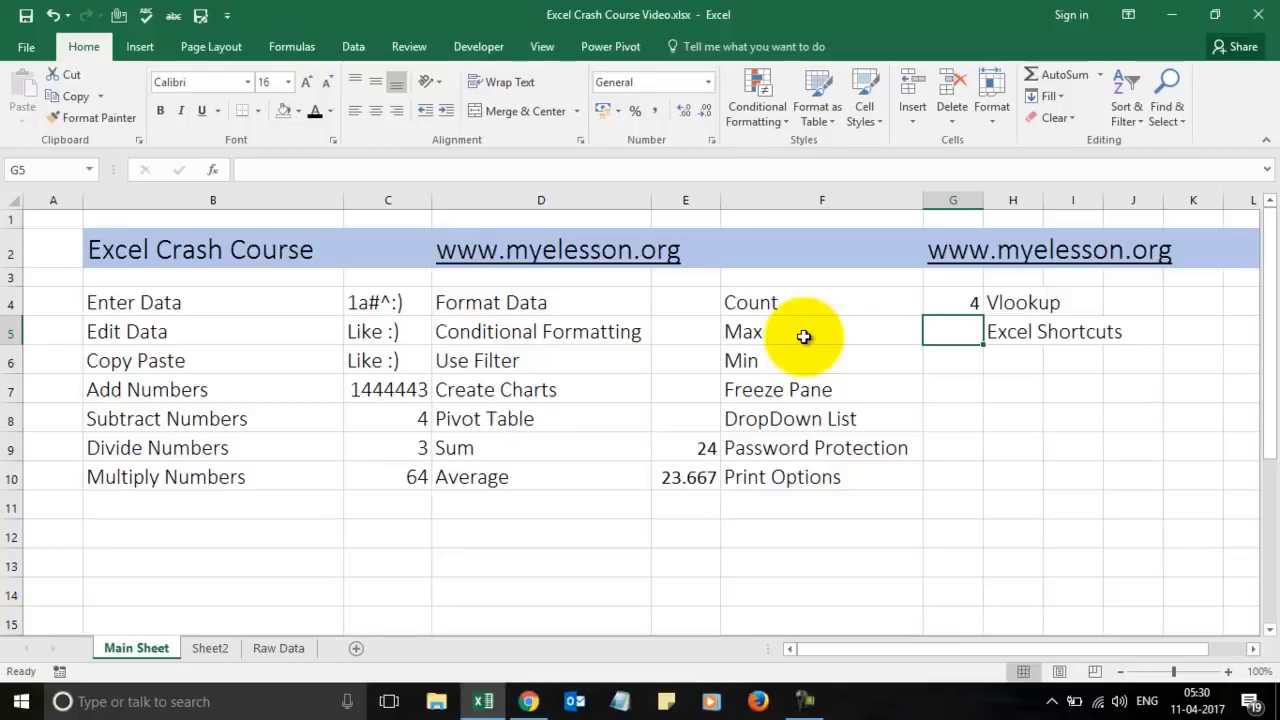
type("=")
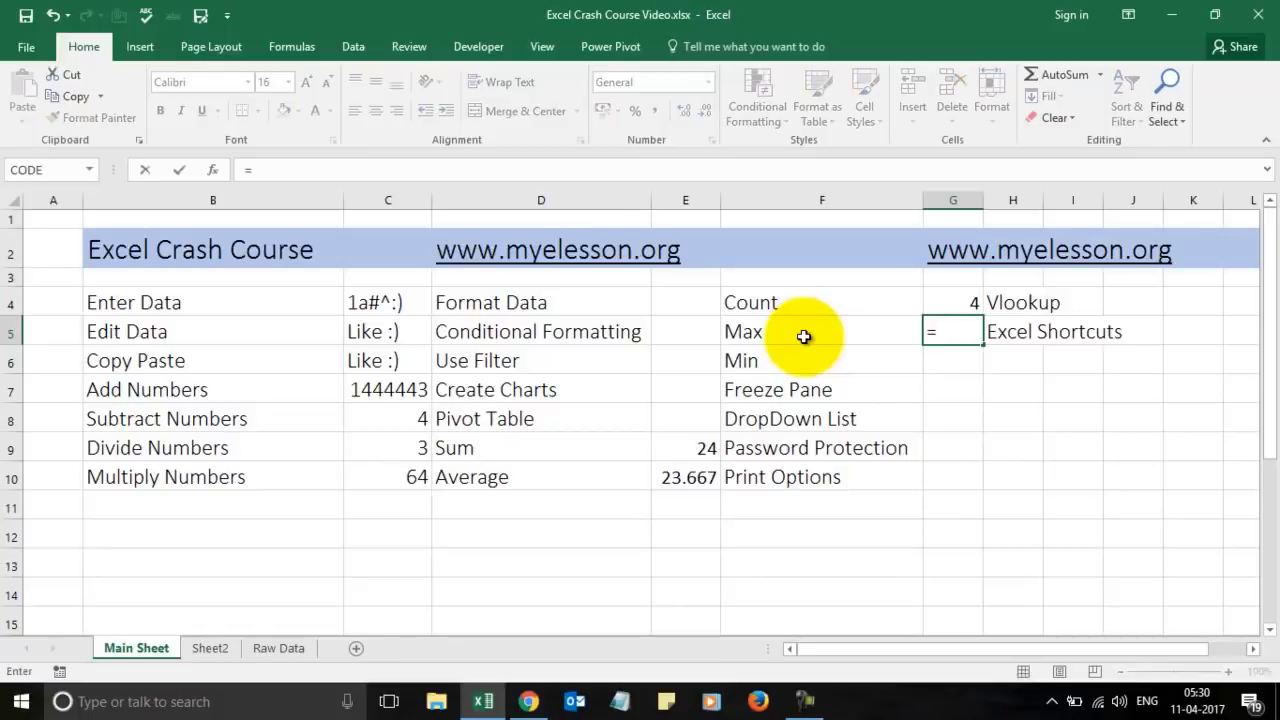
type("max")
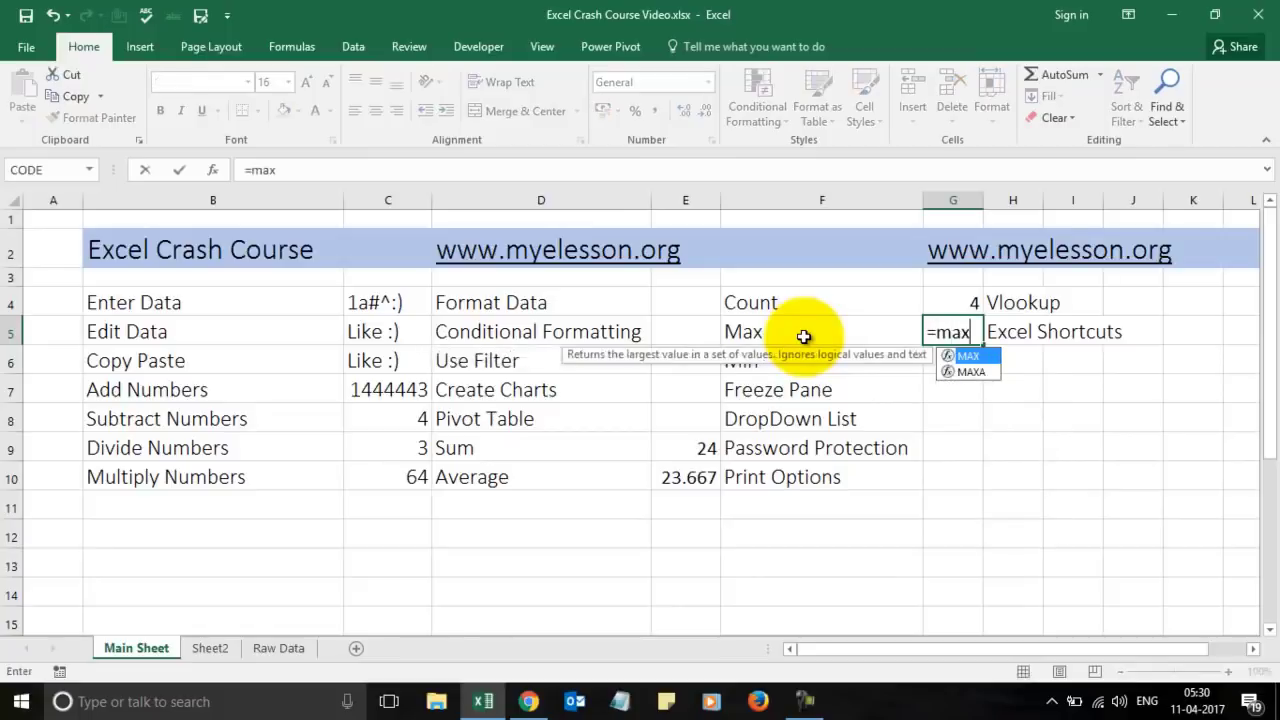
type("(")
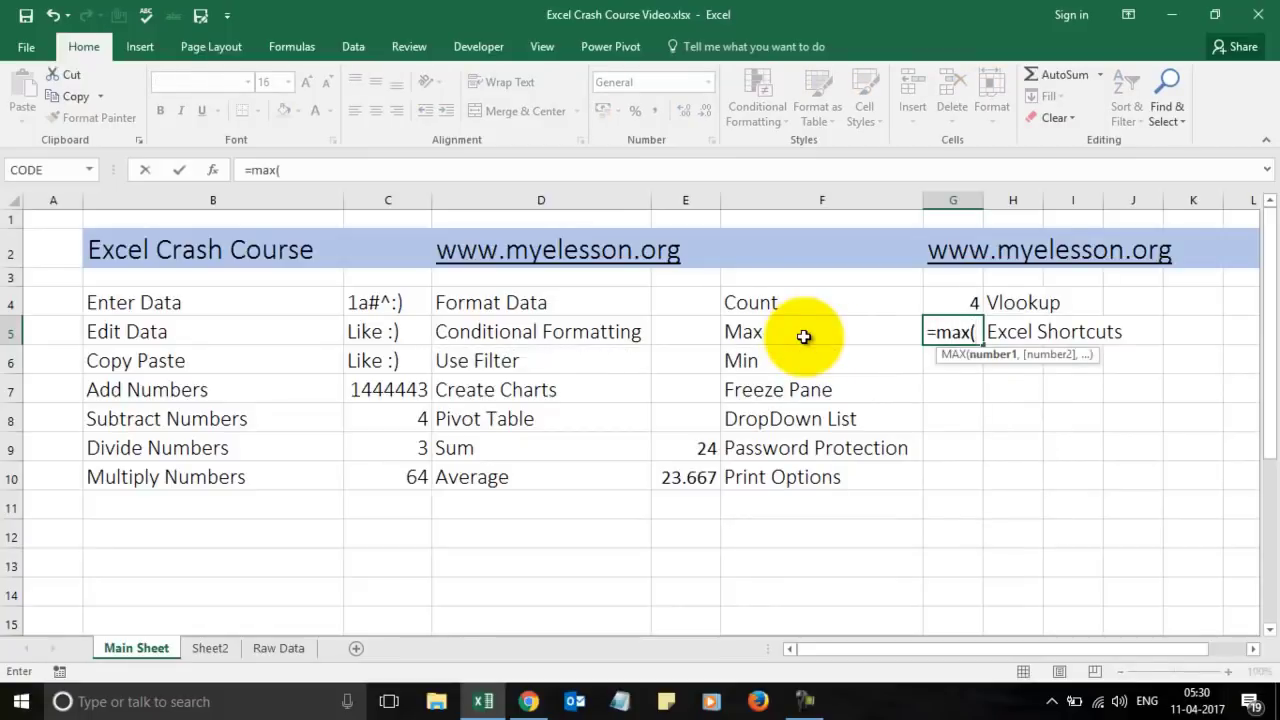
left_click_drag(386, 392, 388, 477)
type(")")
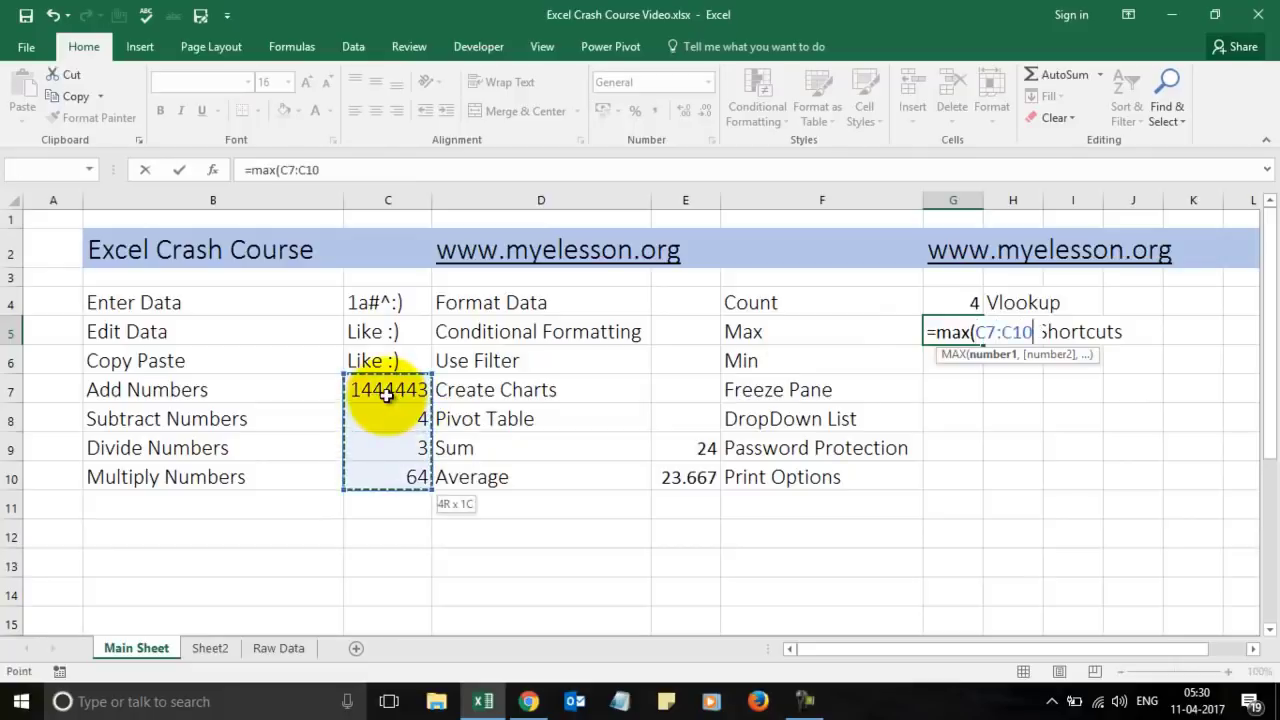
key("Return")
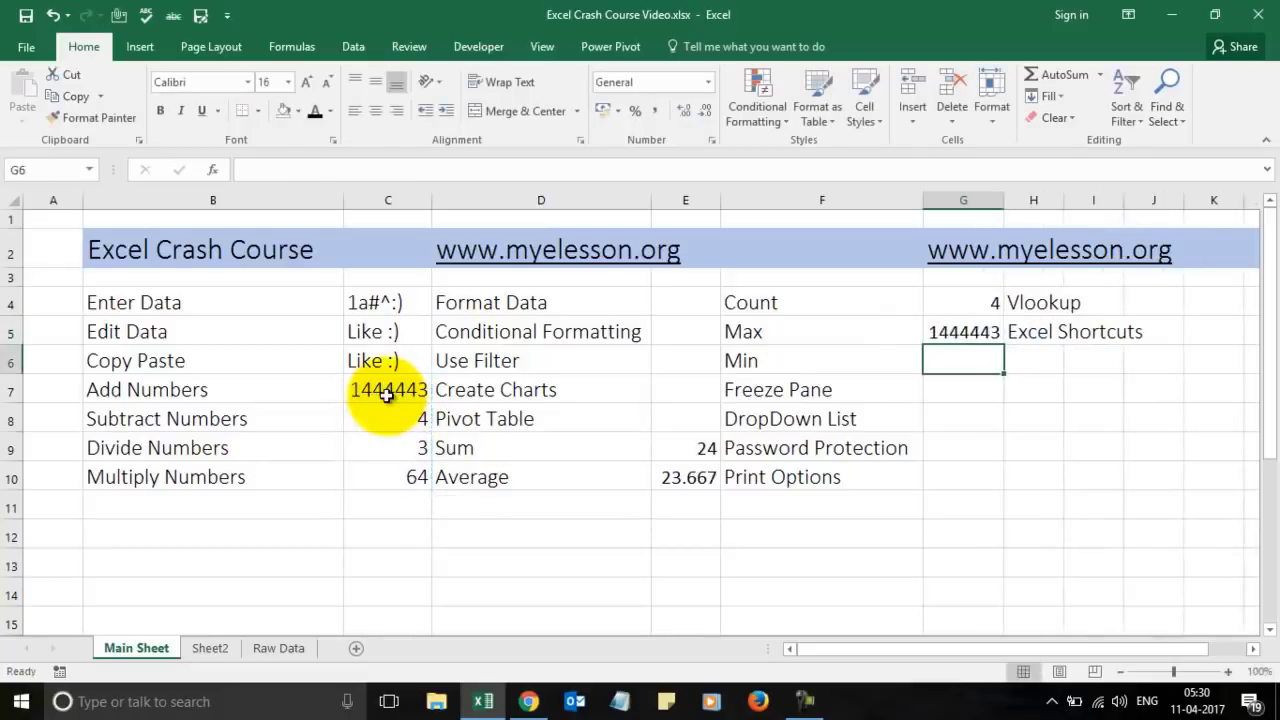
left_click(386, 394)
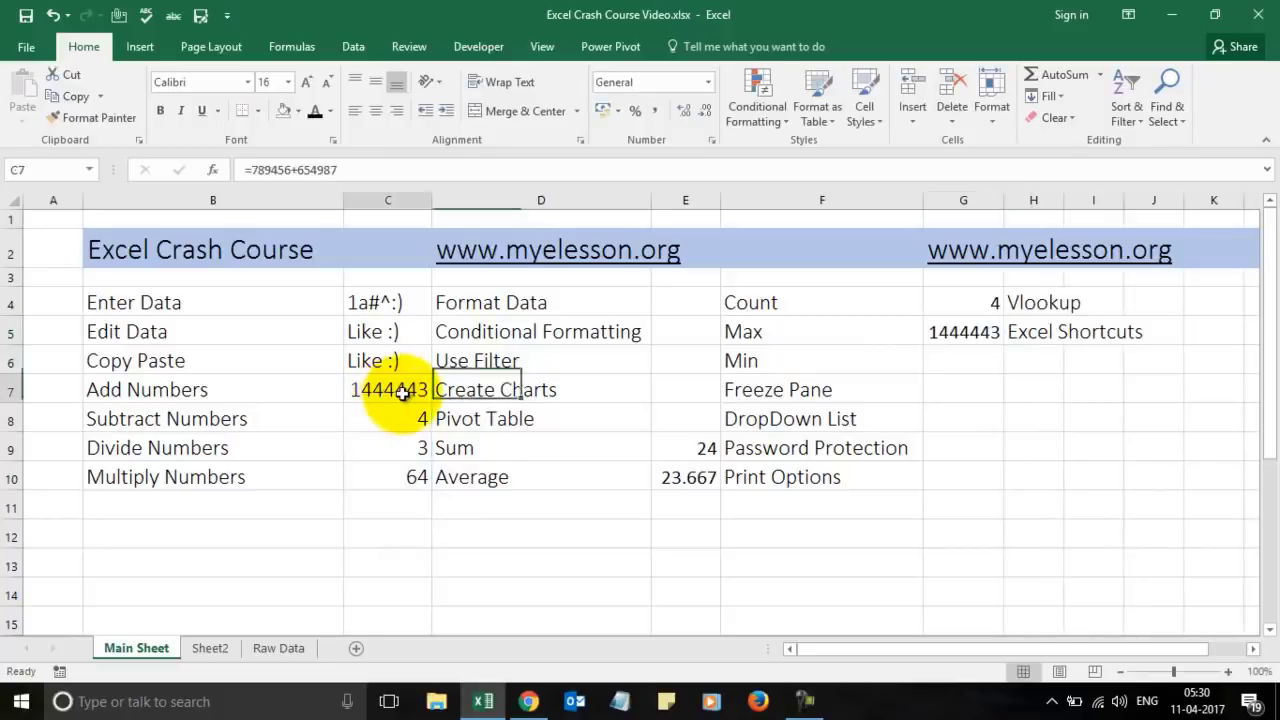
Enter a MIN formula over the column C numbers starting at C7 in cell G6 beside the Min label.
left_click(964, 356)
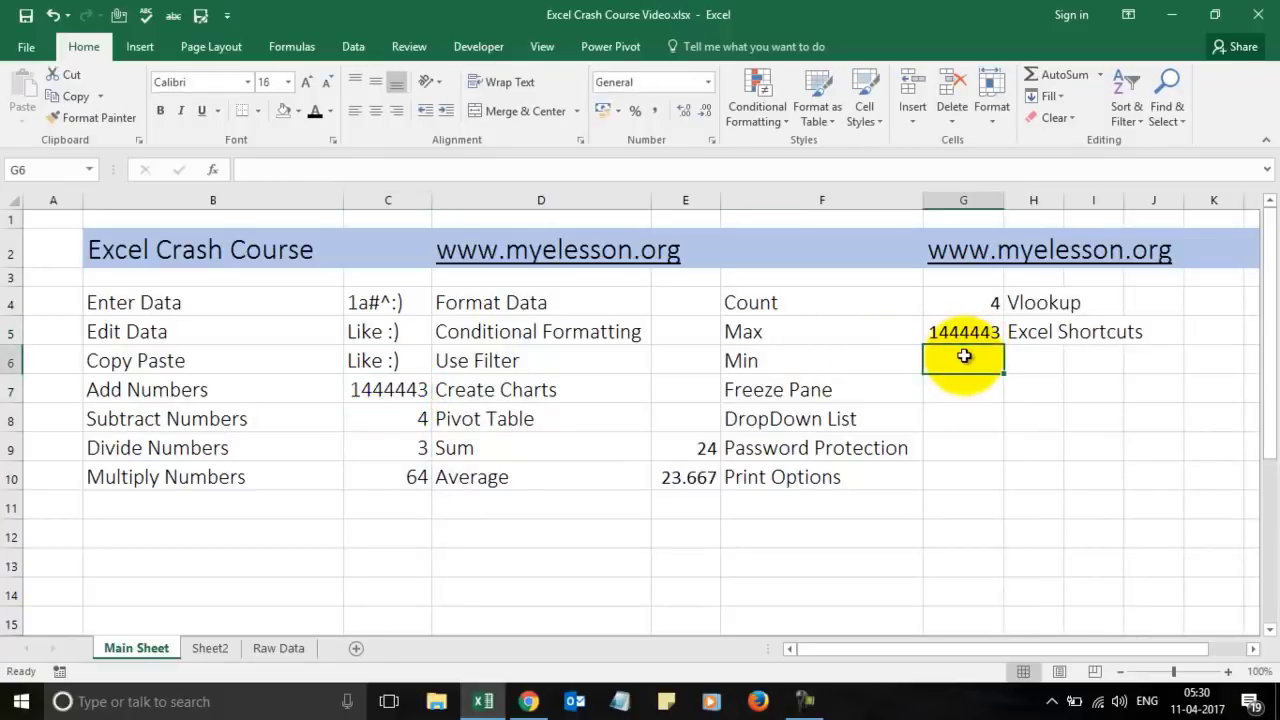
type("=min")
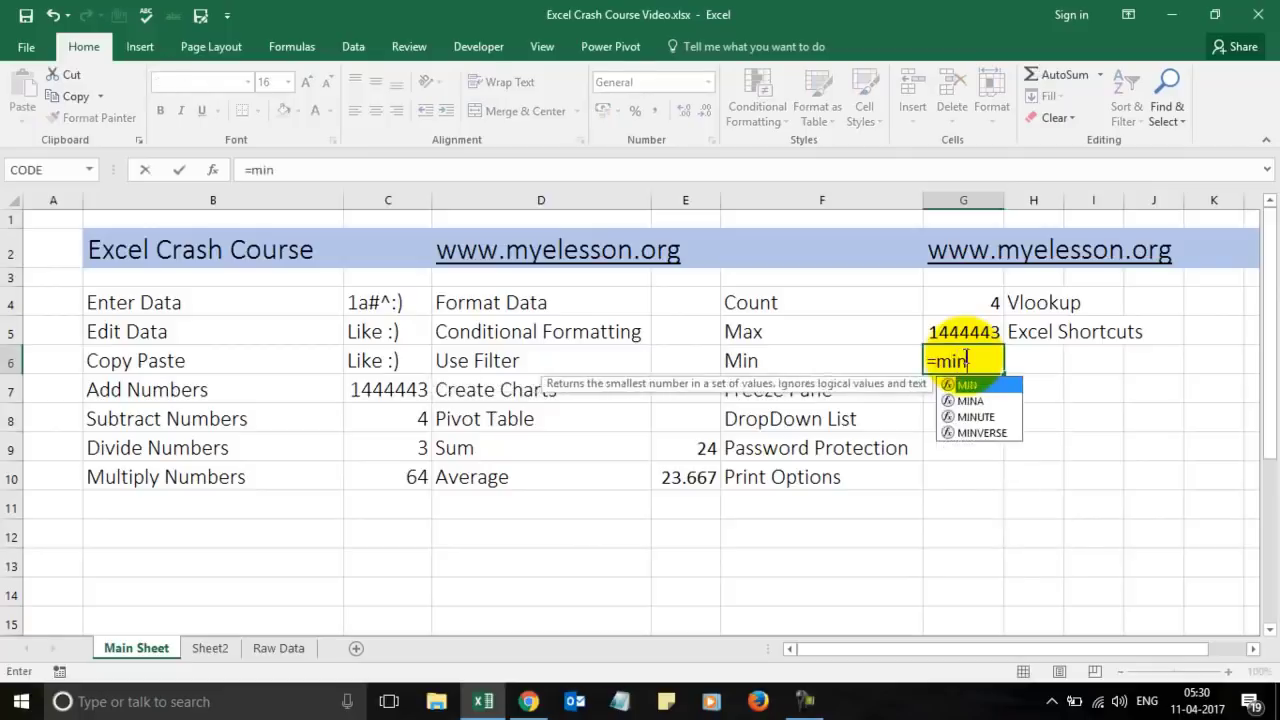
key("Tab")
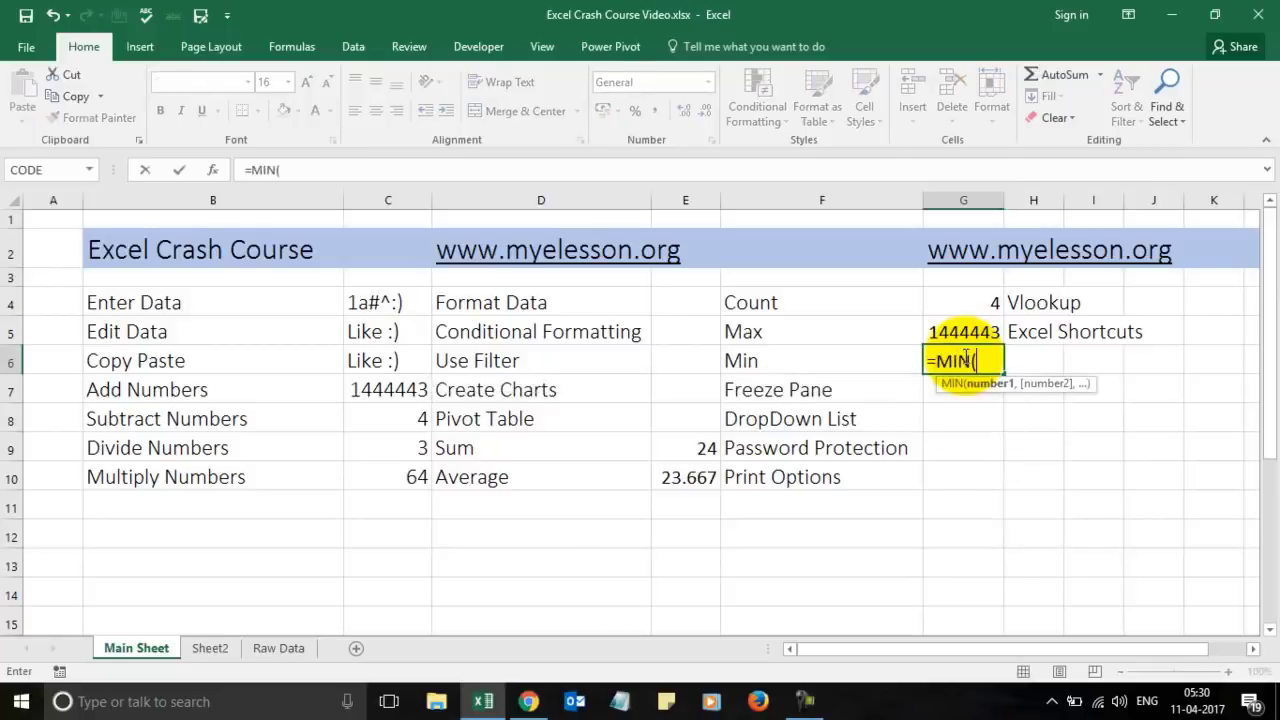
left_click(410, 390)
key("Return")
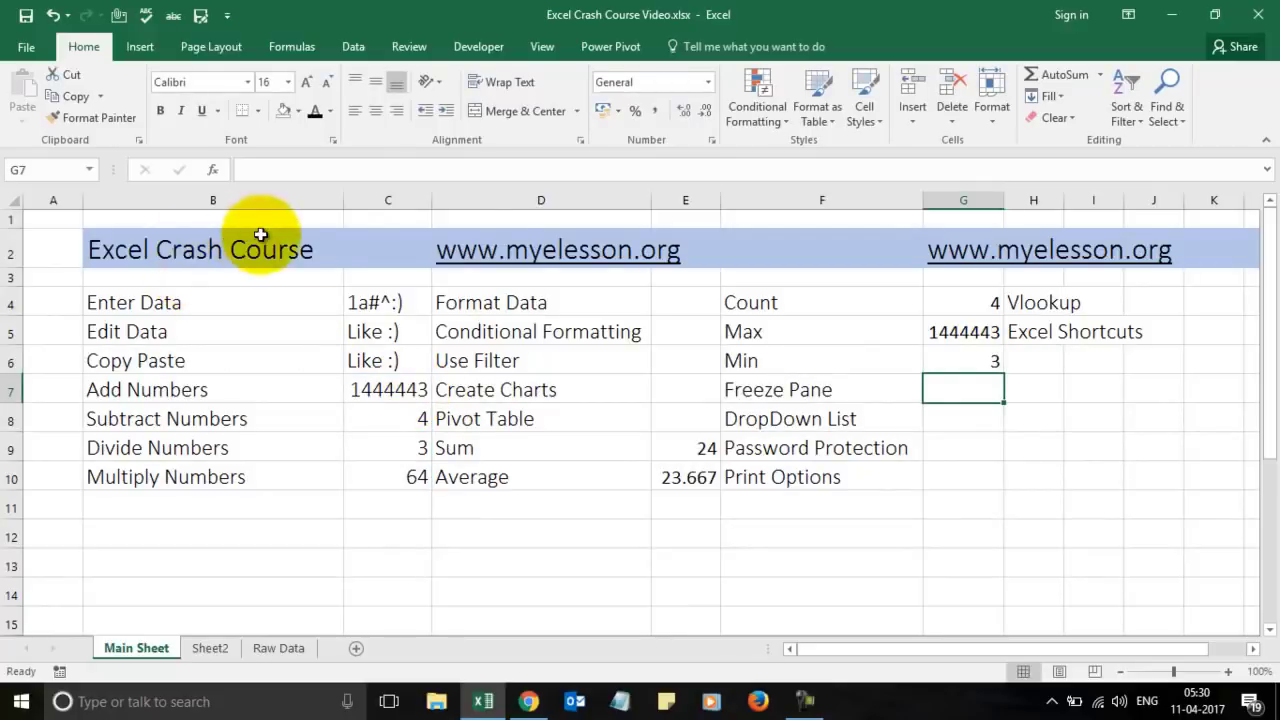
Move down column D beyond the visible rows and back up to examine whether the title row stays in view.
left_click(608, 350)
key("Down")
key("Down")
key("Down")
key("Down")
key("Down")
key("Down")
key("Down")
key("Down")
key("Down")
key("Down")
key("Down")
key("Down")
key("Down")
key("Down")
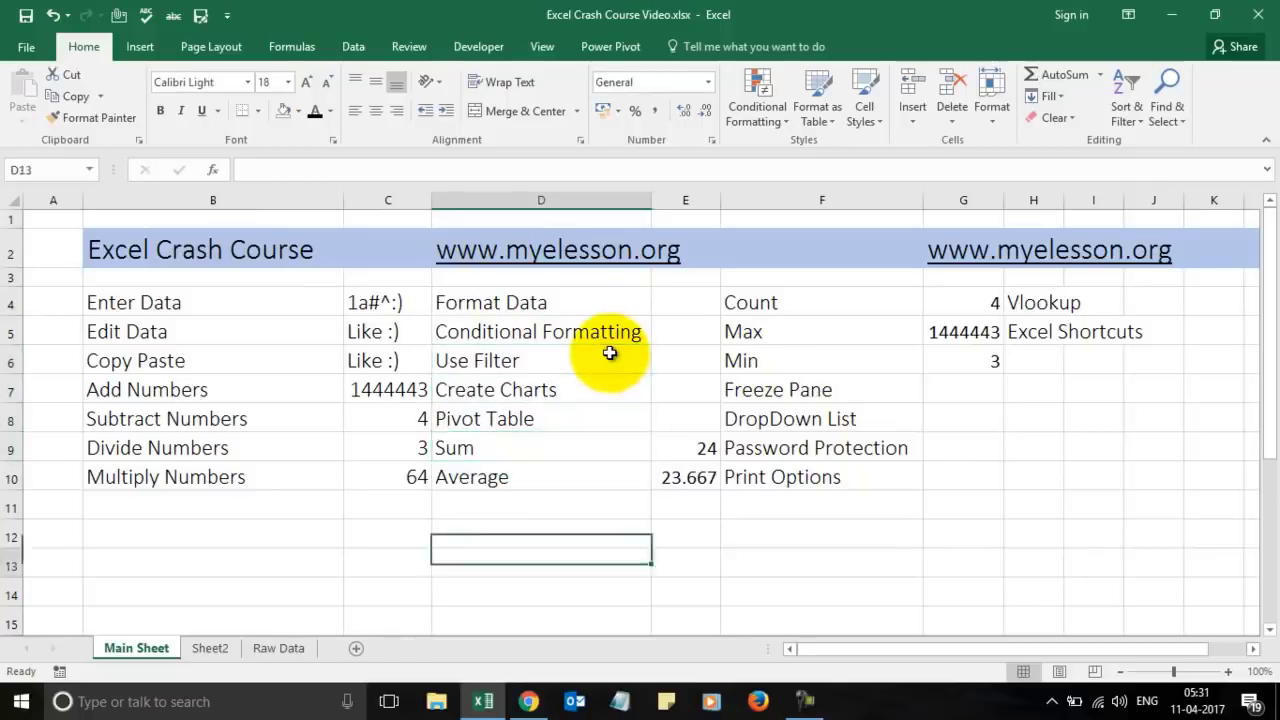
key("Up")
key("Up")
key("Up")
key("Up")
key("Up")
key("Up")
key("Up")
key("Up")
key("Up")
key("Up")
key("Up")
key("Up")
key("Up")
key("Up")
key("Up")
key("Up")
key("Up")
key("Up")
key("Up")
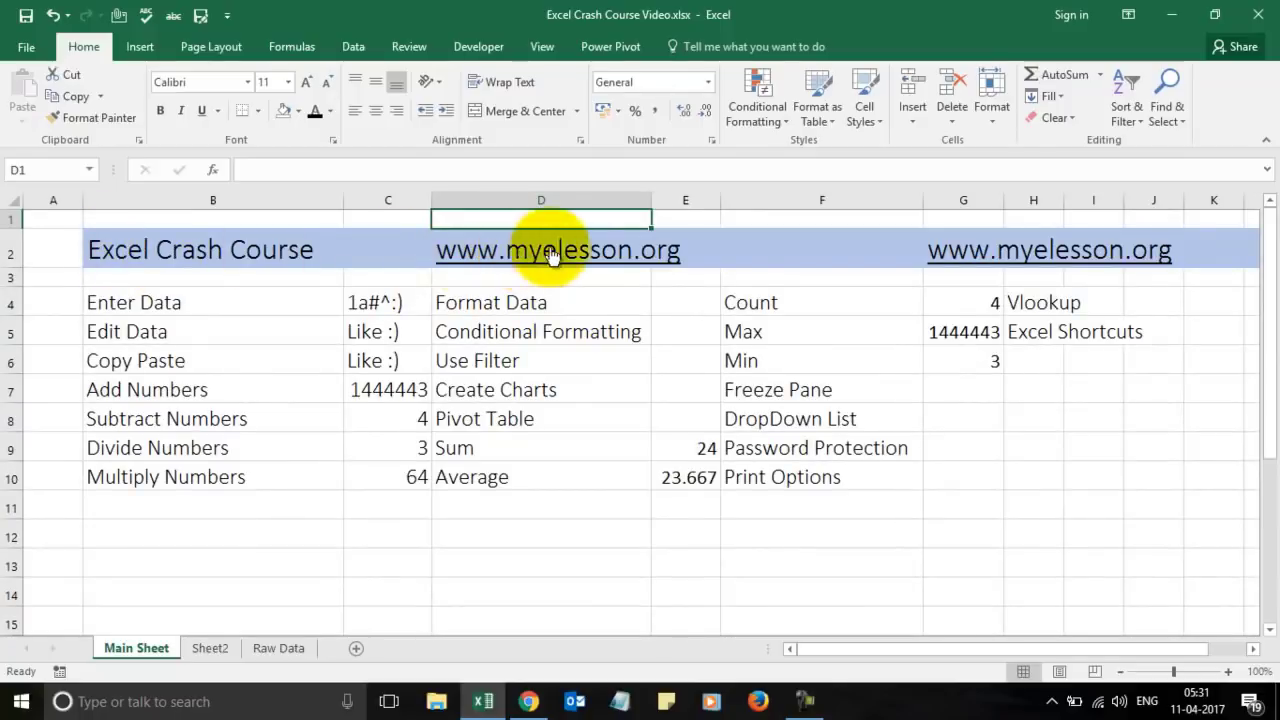
key("Down")
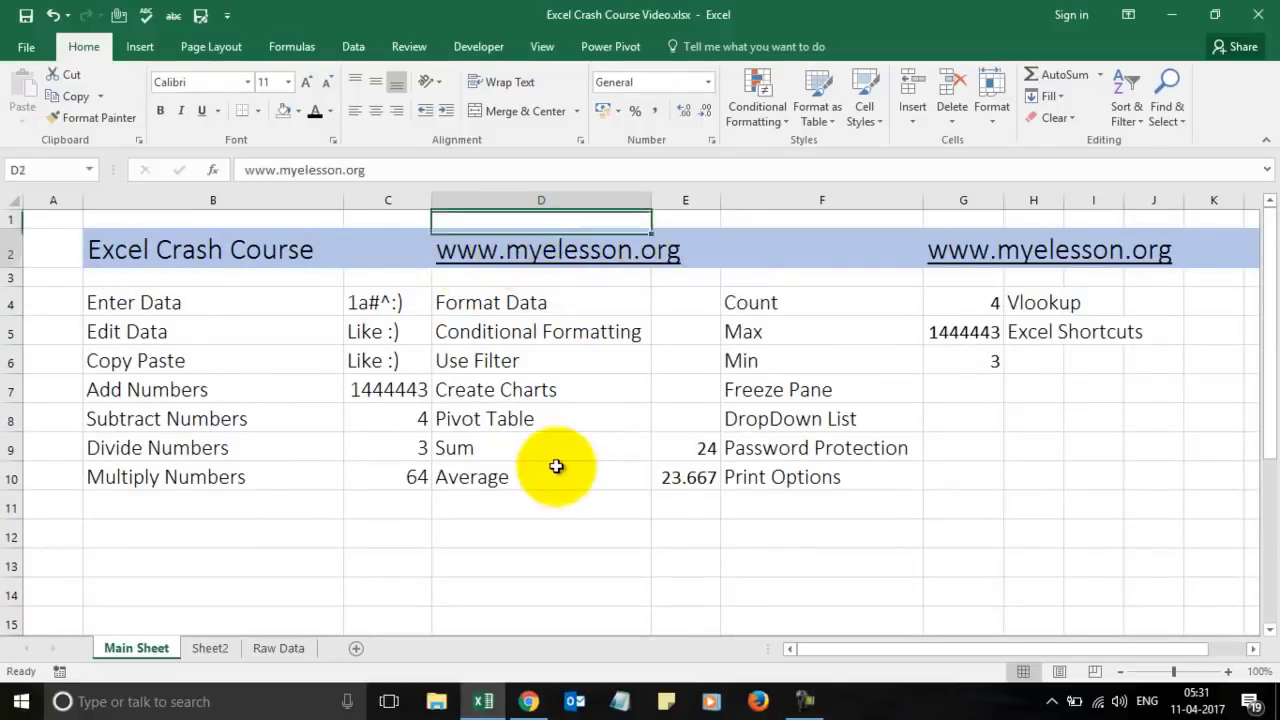
key("Down")
key("Down")
key("Down")
key("Down")
key("Down")
key("Down")
key("Down")
key("Down")
key("Down")
key("Down")
key("Down")
key("Down")
key("Down")
key("Down")
key("Down")
key("Down")
key("Down")
key("Down")
key("Down")
key("Down")
key("Down")
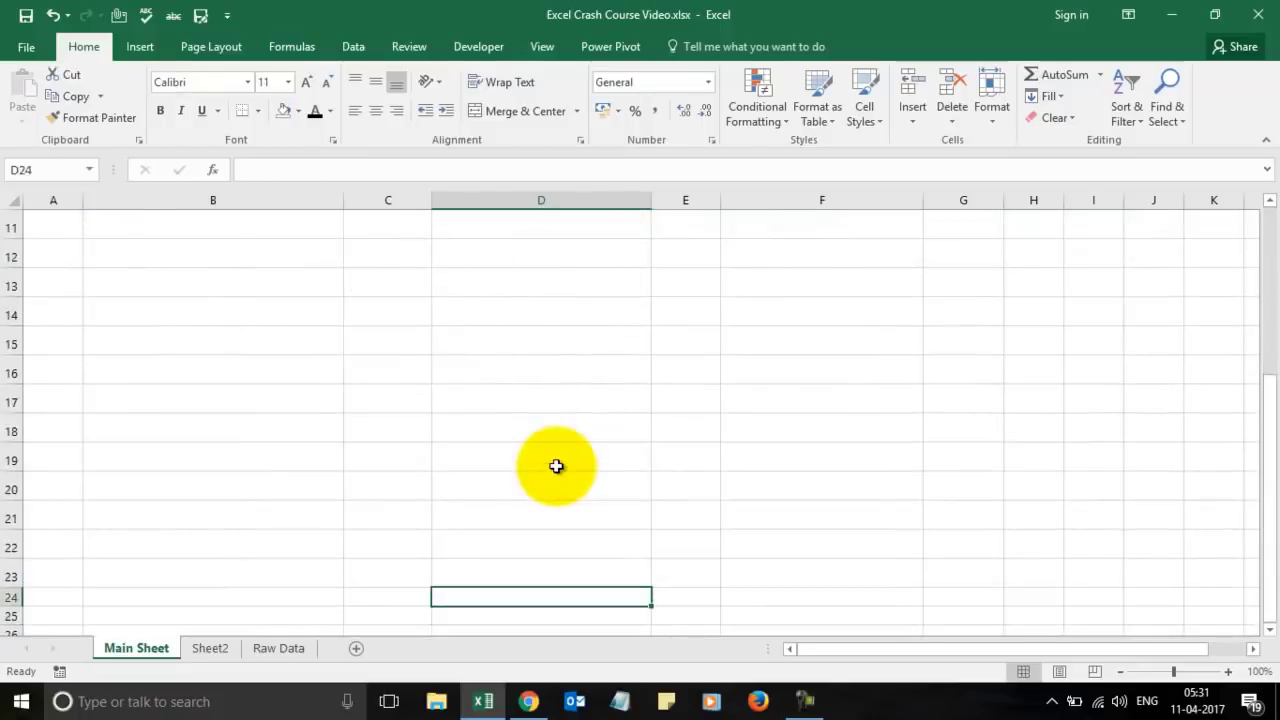
key("Up")
key("Up")
key("Up")
key("Up")
key("Up")
key("Up")
key("Up")
key("Up")
key("Up")
key("Up")
key("Up")
key("Up")
key("Up")
key("Up")
key("Up")
key("Up")
key("Up")
key("Up")
key("Up")
key("Up")
Try freezing only the worksheet's top row with Freeze Top Row.
key("Down")
key("Down")
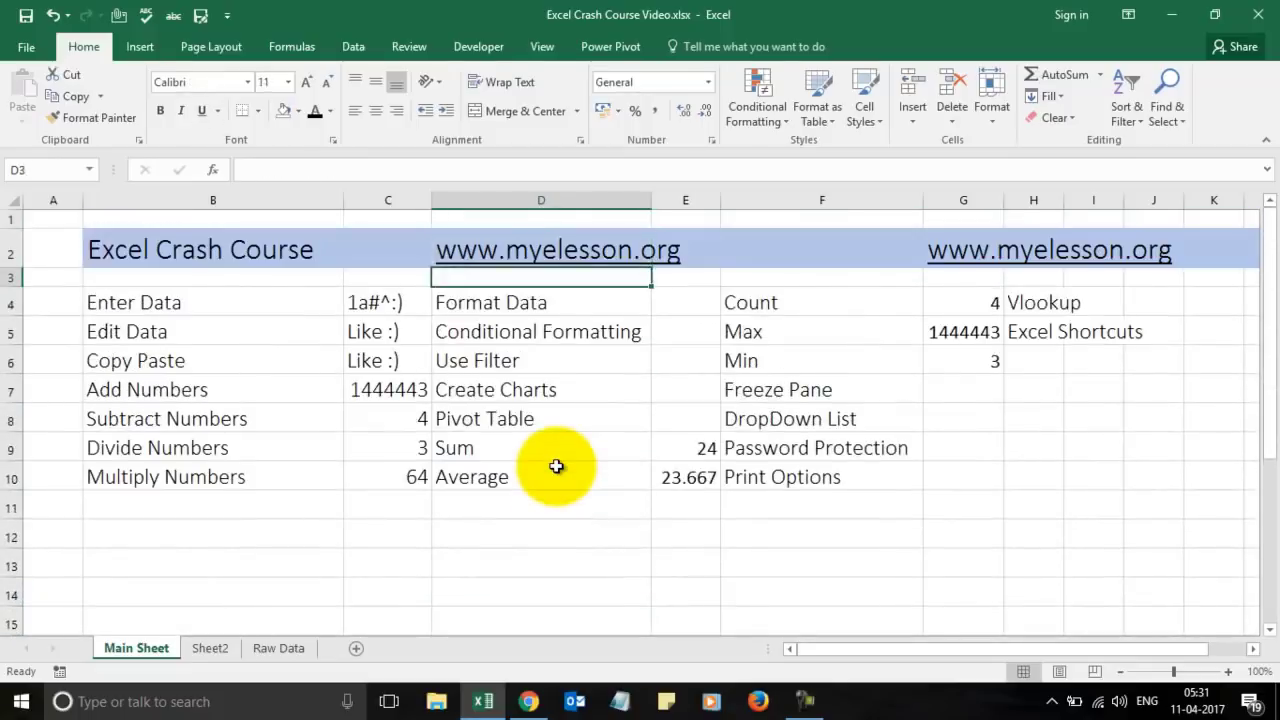
key("Left")
key("Left")
key("Up")
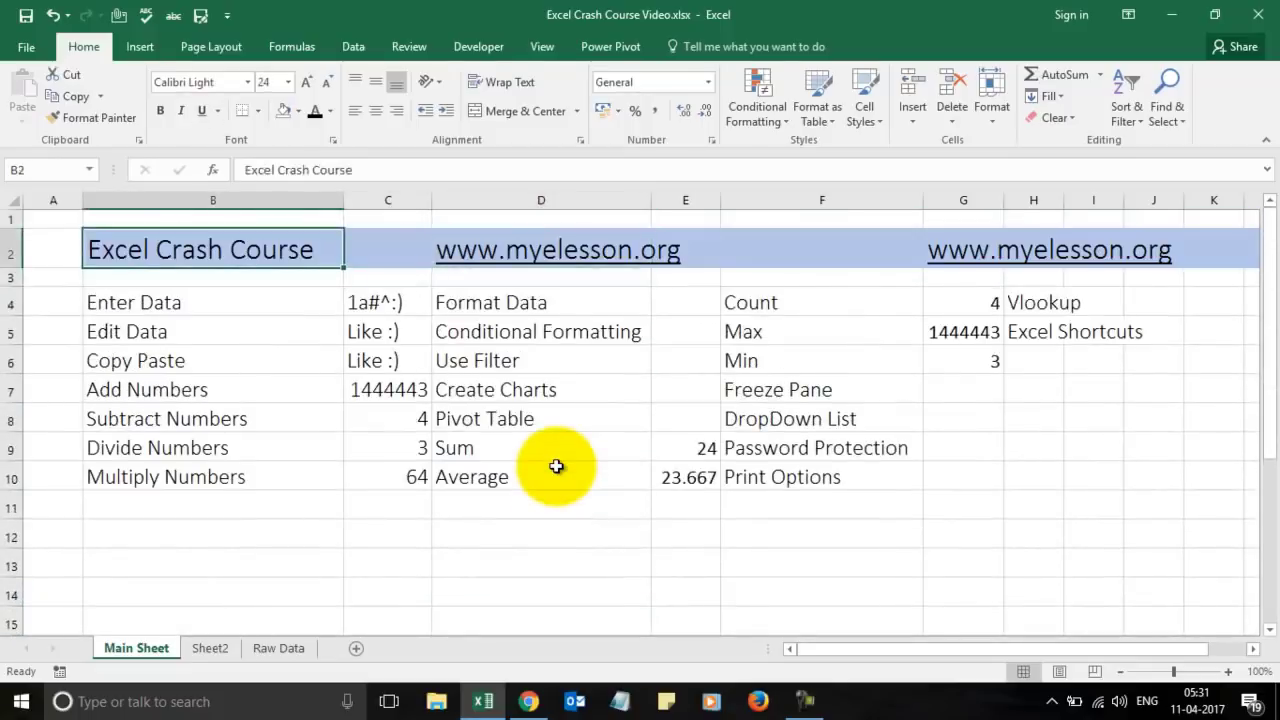
key("Down")
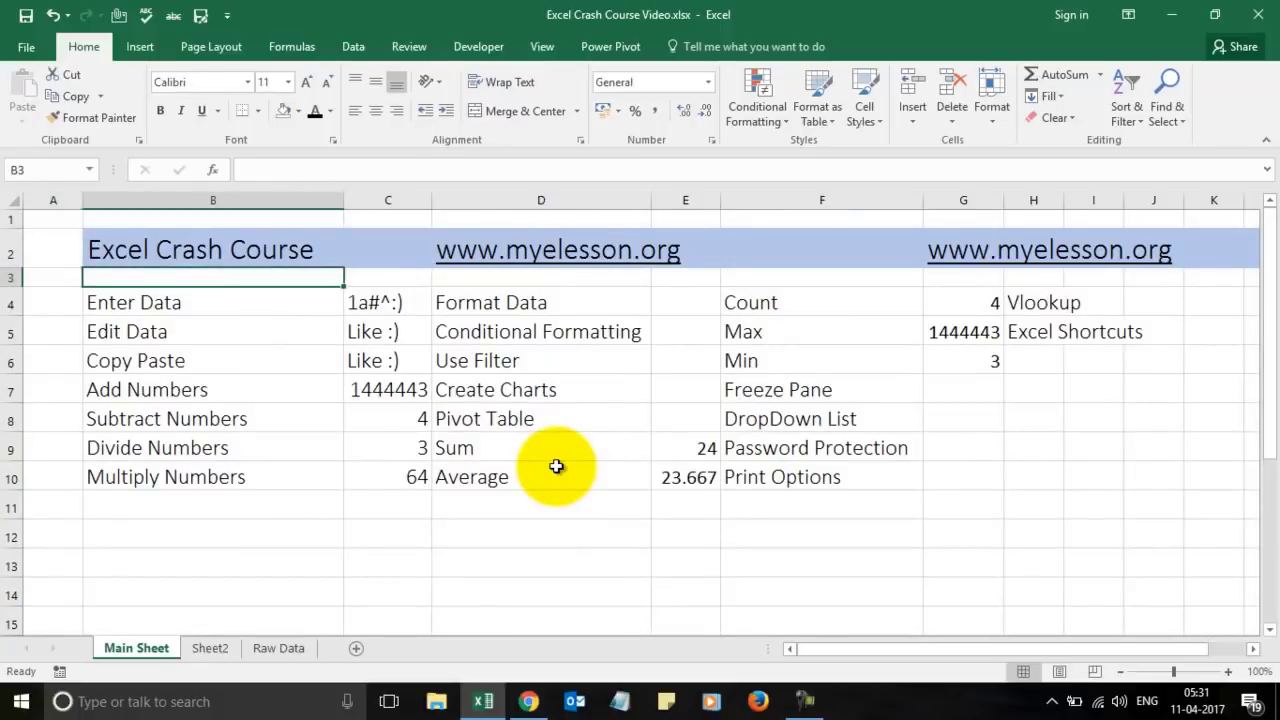
left_click(543, 49)
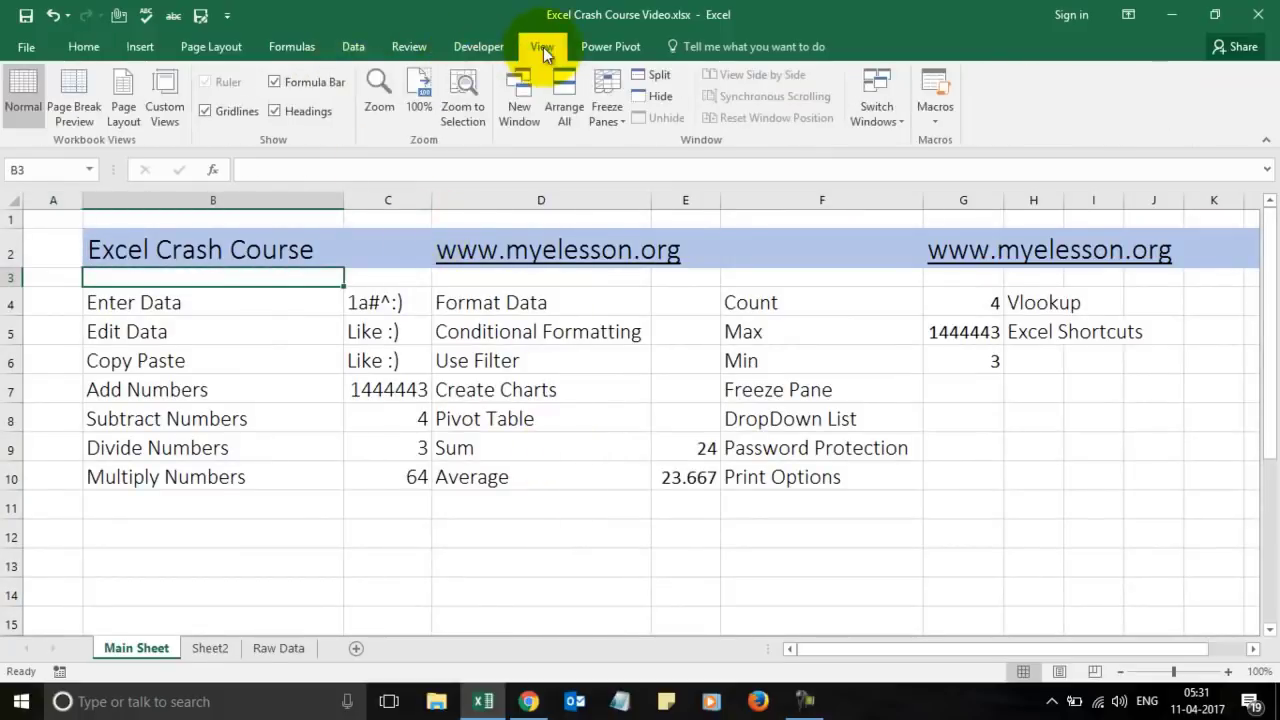
left_click(612, 112)
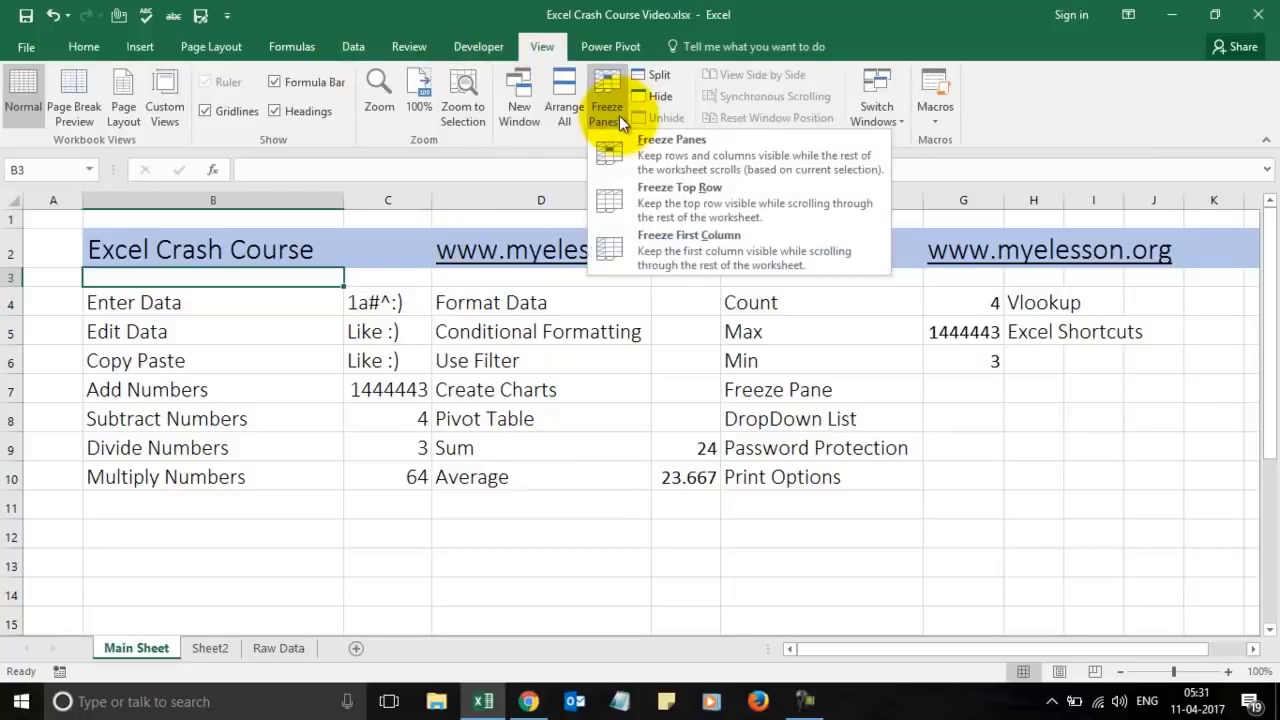
left_click(663, 196)
Move down column B past the visible rows and back to row 1 to examine which row stays in view.
key("Down")
key("Down")
key("Down")
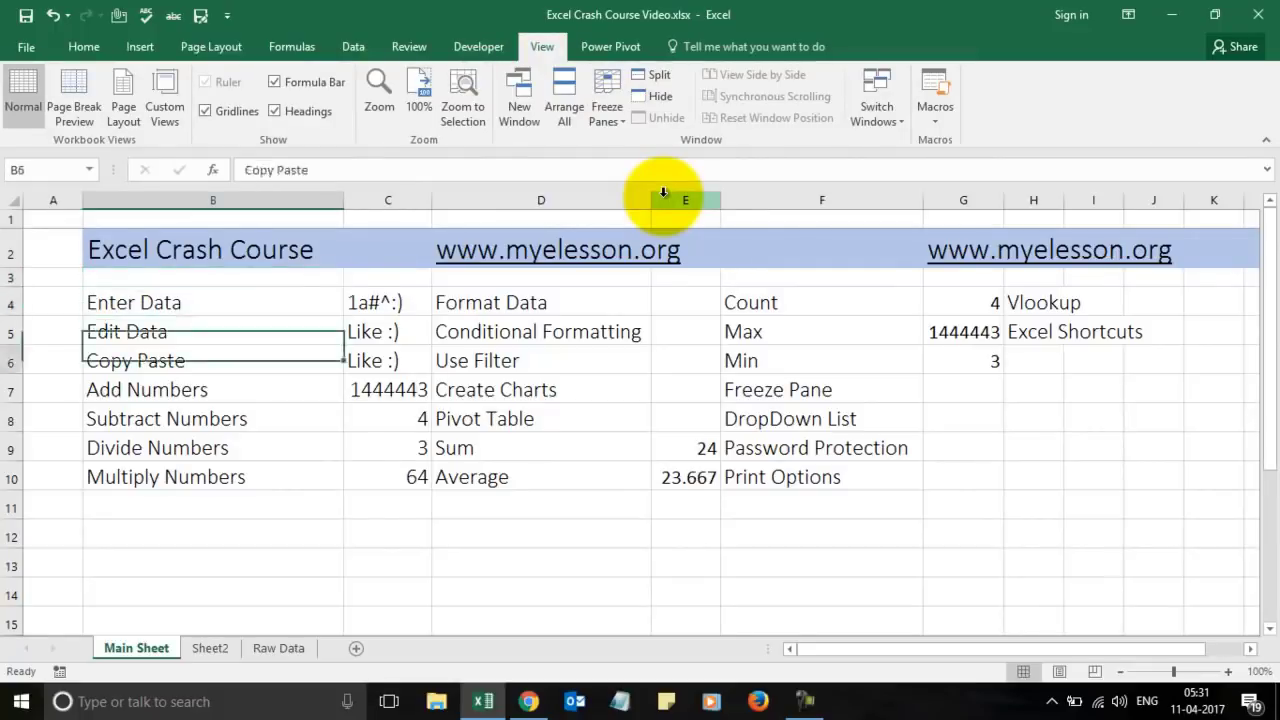
key("Down")
key("Down")
key("Down")
key("Down")
key("Down")
key("Down")
key("Down")
key("Down")
key("Down")
key("Down")
key("Down")
key("Down")
key("Down")
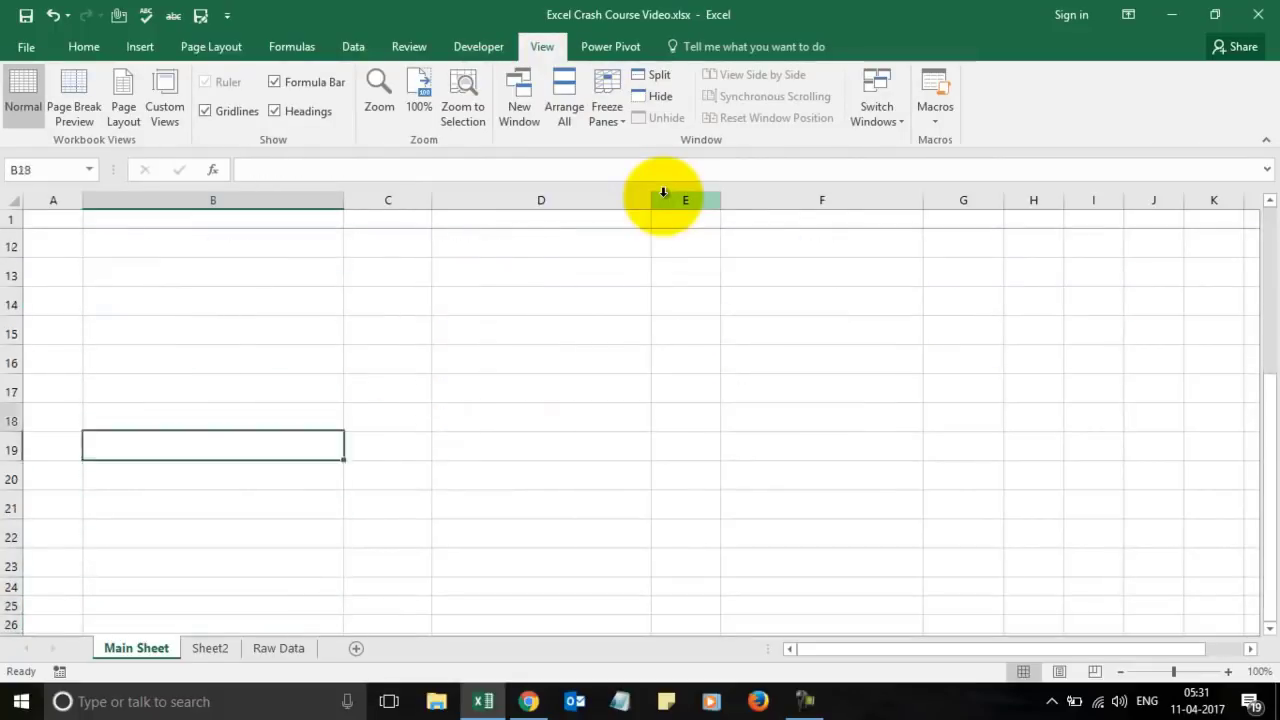
key("Up")
key("Up")
key("Up")
key("Up")
key("Up")
key("Up")
key("Up")
key("Up")
key("Up")
key("Up")
key("Up")
key("Up")
key("Up")
key("Up")
key("Up")
key("Up")
key("Up")
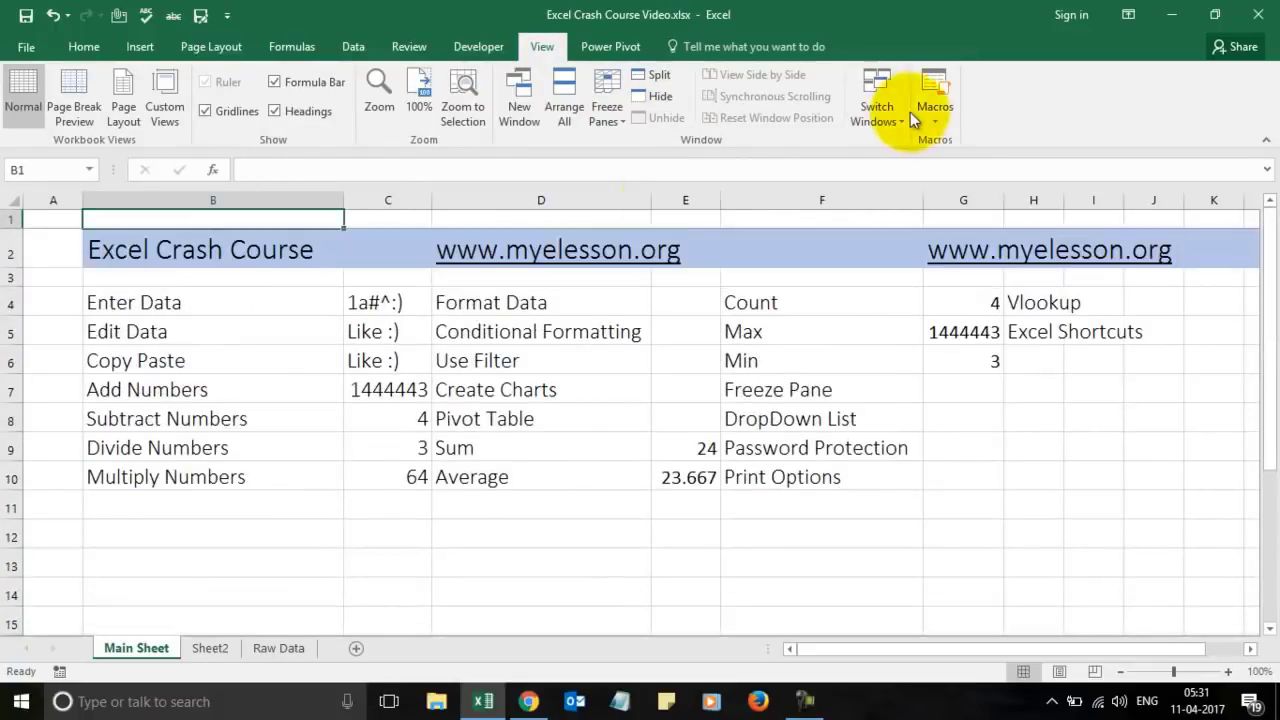
Unfreeze the panes to remove the top-row freeze.
left_click(609, 95)
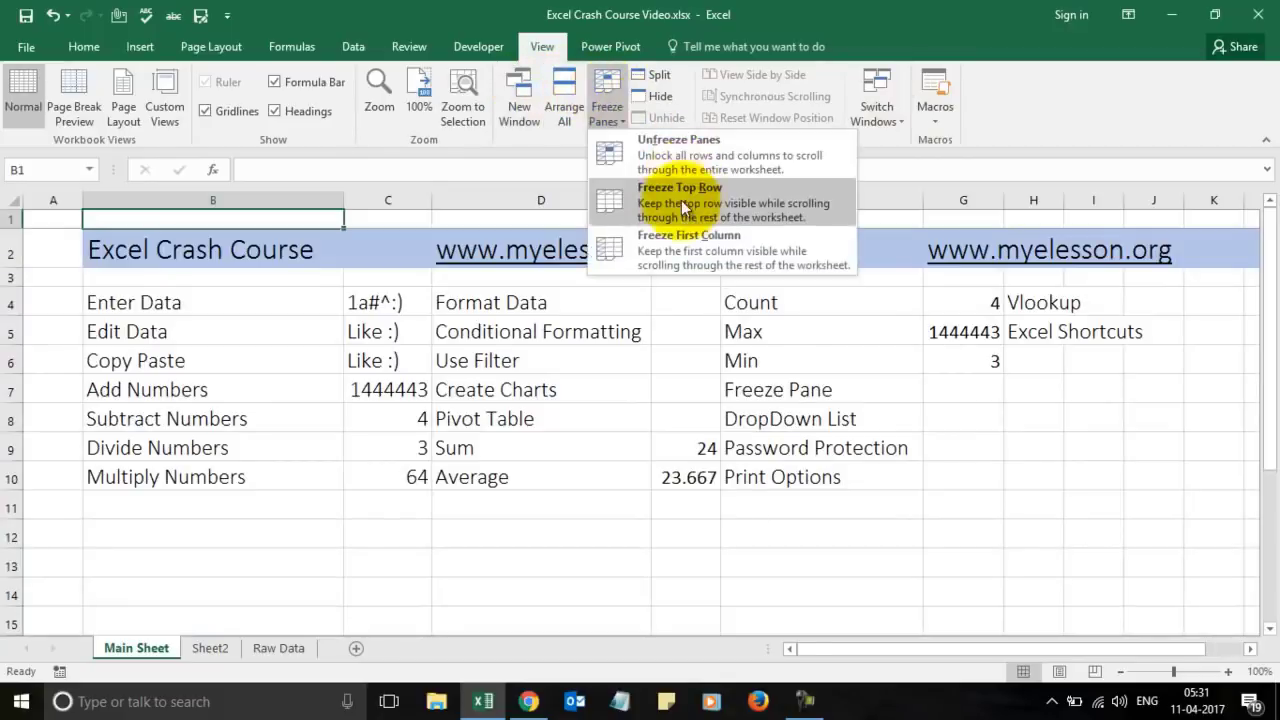
left_click(681, 201)
left_click(605, 86)
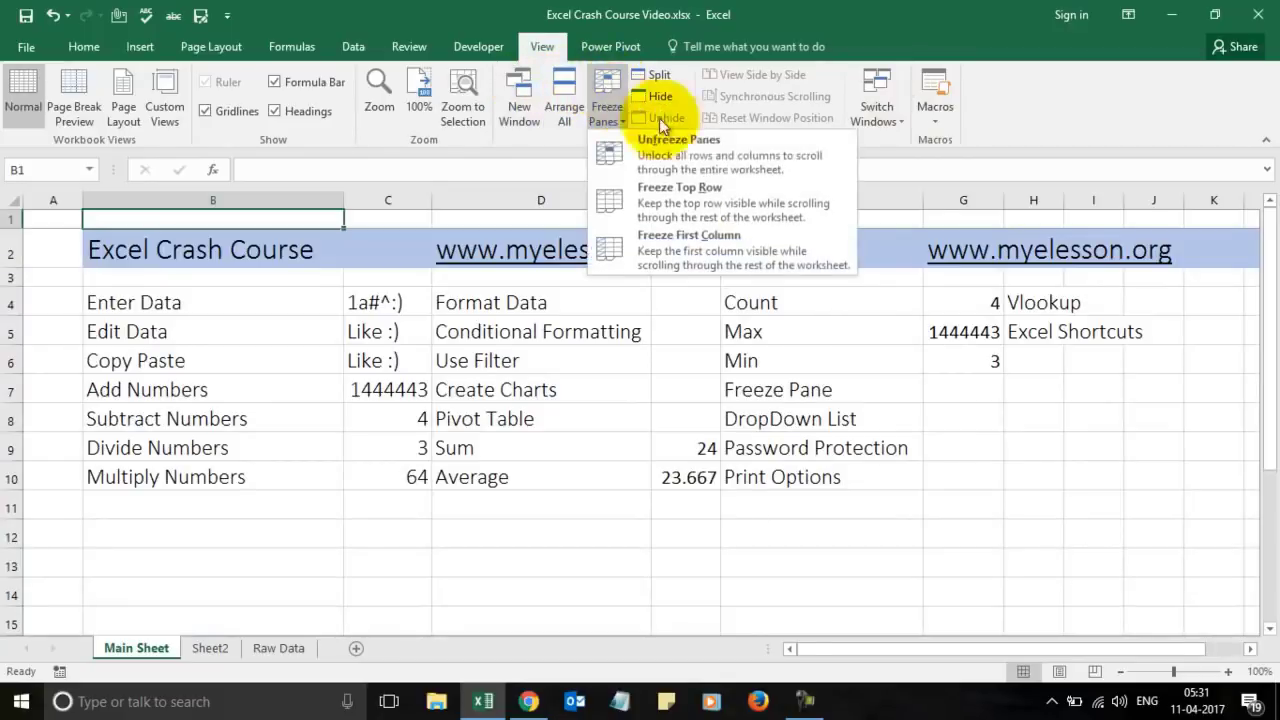
left_click(670, 141)
Move down column B and back to B1 to examine how the rows scroll with the panes unfrozen.
key("Down")
key("Down")
key("Down")
key("Down")
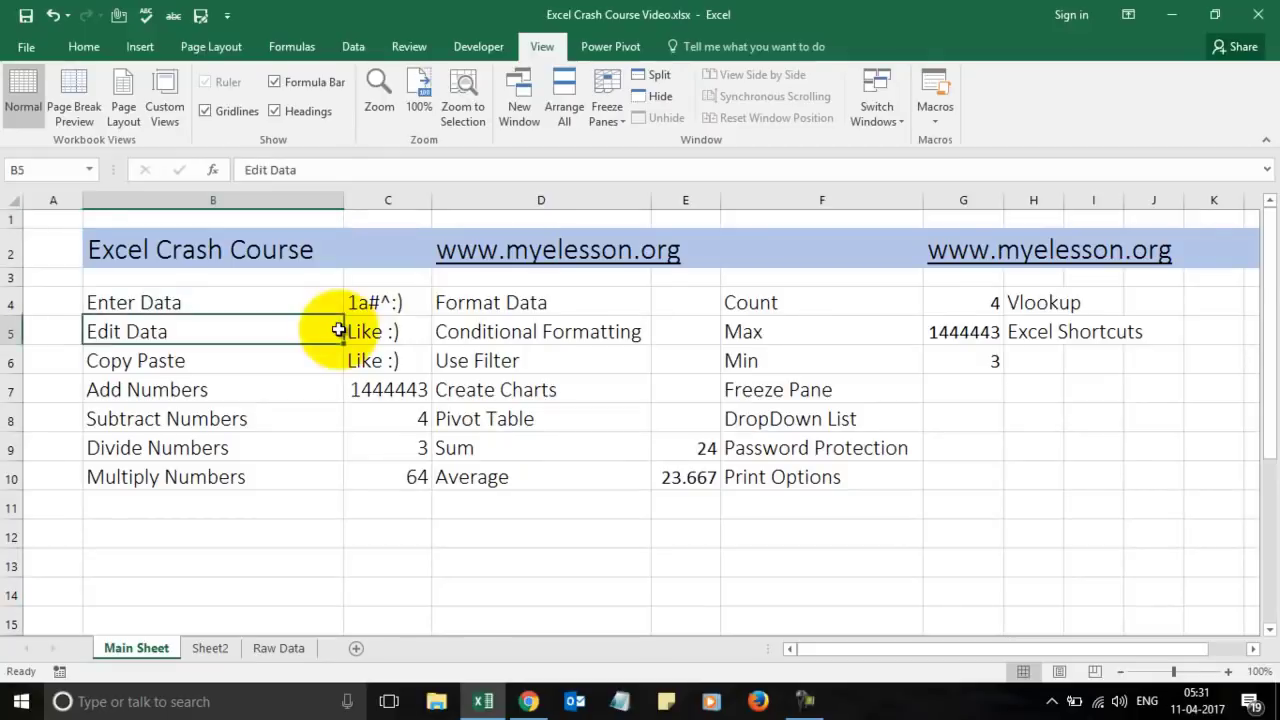
key("Down")
key("Down")
key("Down")
key("Down")
key("Down")
key("Down")
key("Down")
key("Down")
key("Down")
key("Down")
key("Down")
key("Down")
key("Down")
key("Down")
key("Down")
key("Down")
key("Down")
key("Up")
key("Up")
key("Up")
key("Up")
key("Up")
key("Up")
key("Up")
key("Up")
key("Up")
key("Up")
key("Up")
key("Up")
key("Up")
key("Up")
key("Up")
key("Up")
key("Up")
key("Up")
key("Up")
key("Up")
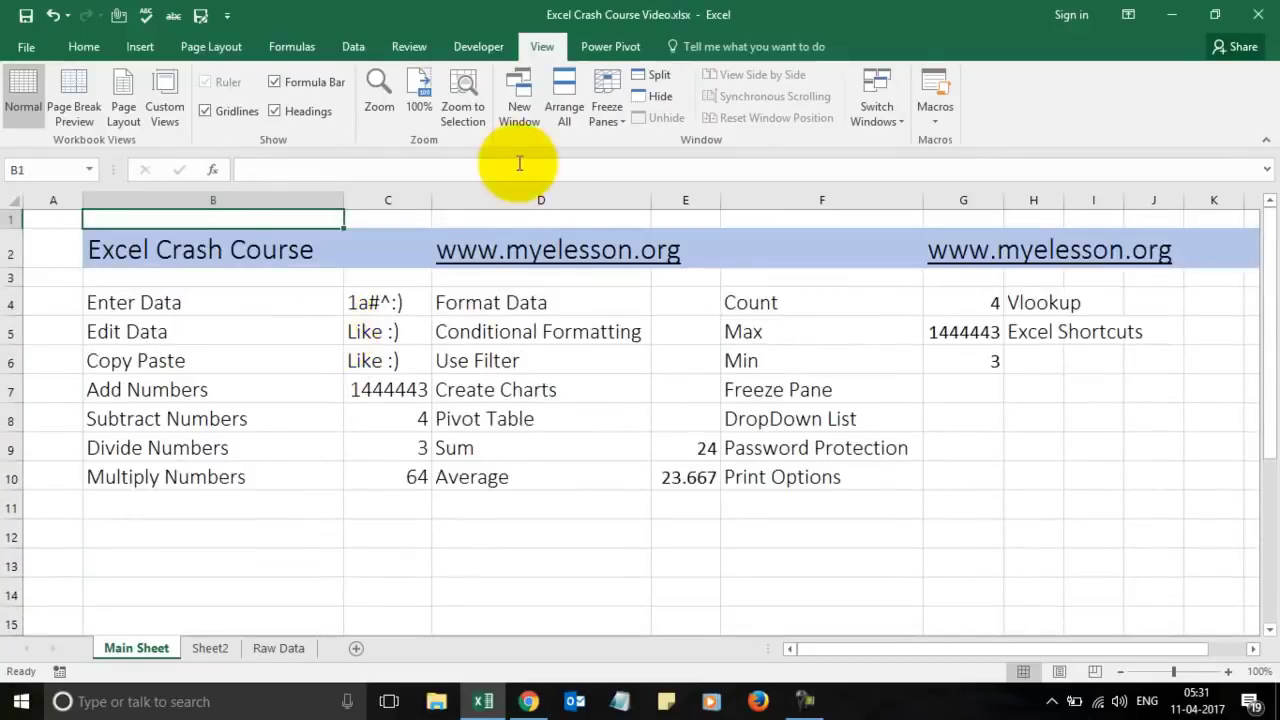
Select the whole of row 3 and freeze the panes above it so the title in row 2 is locked.
key("Down")
key("Down")
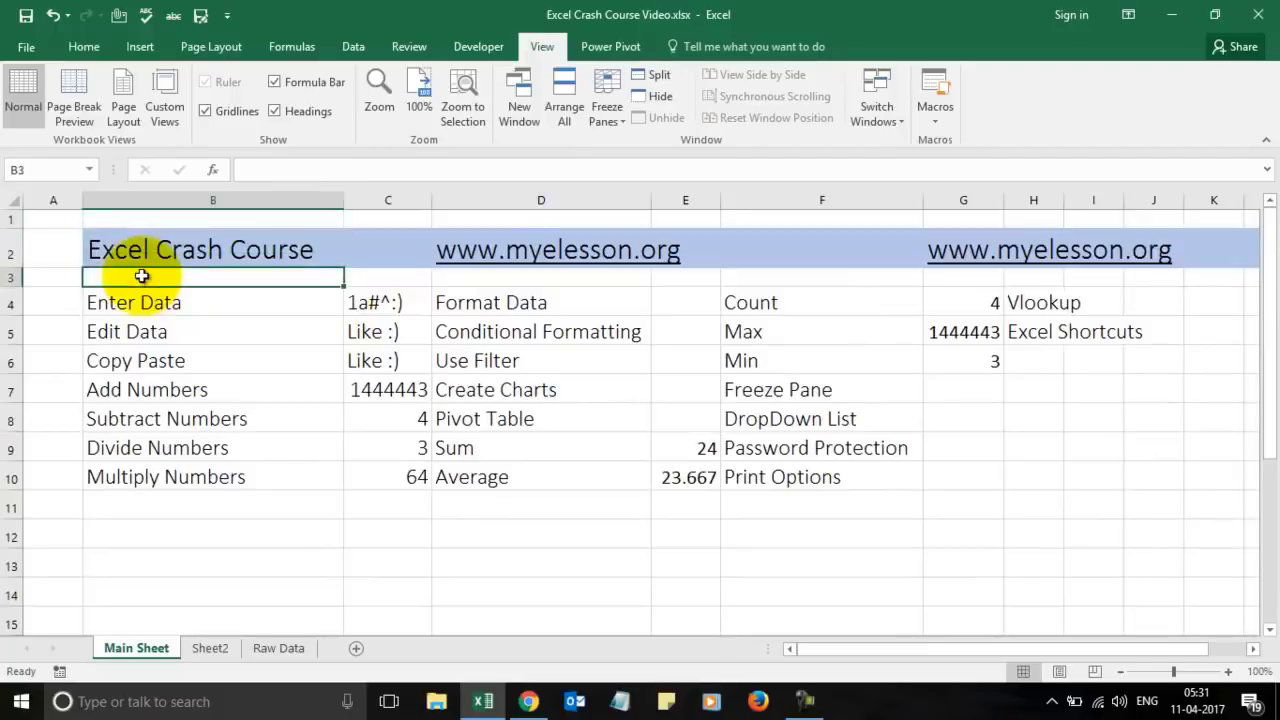
left_click(8, 278)
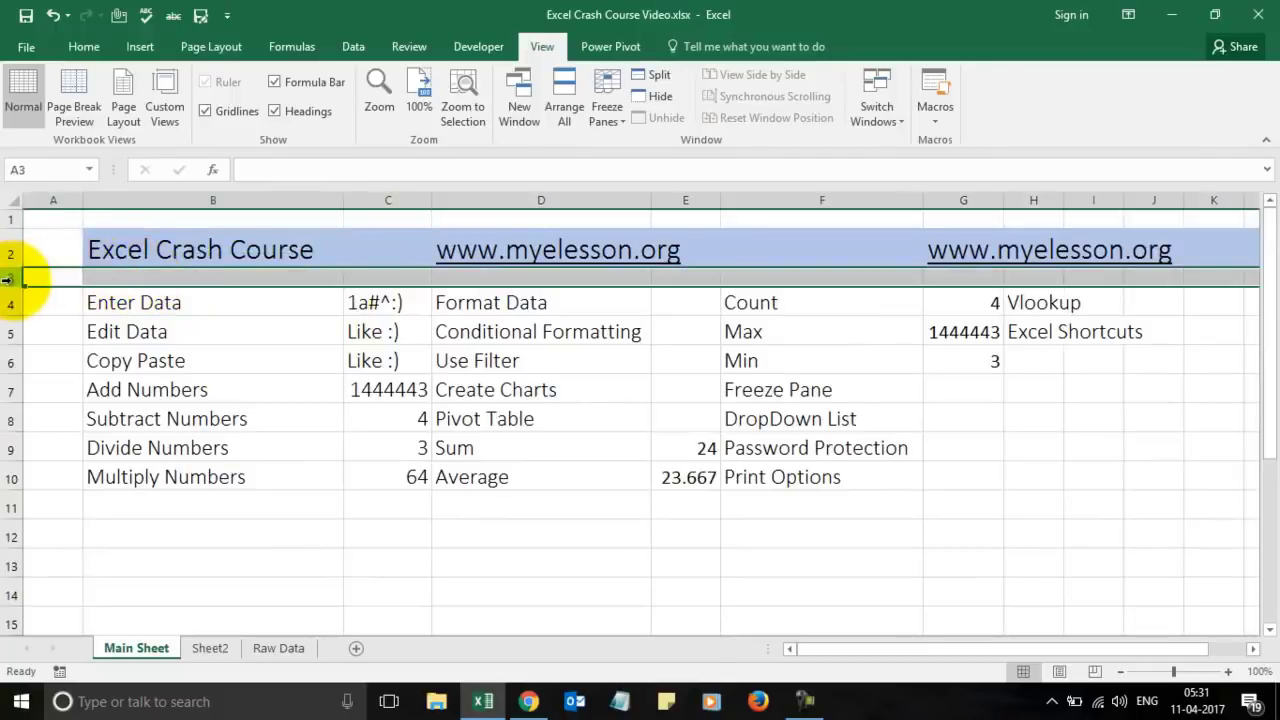
left_click(606, 106)
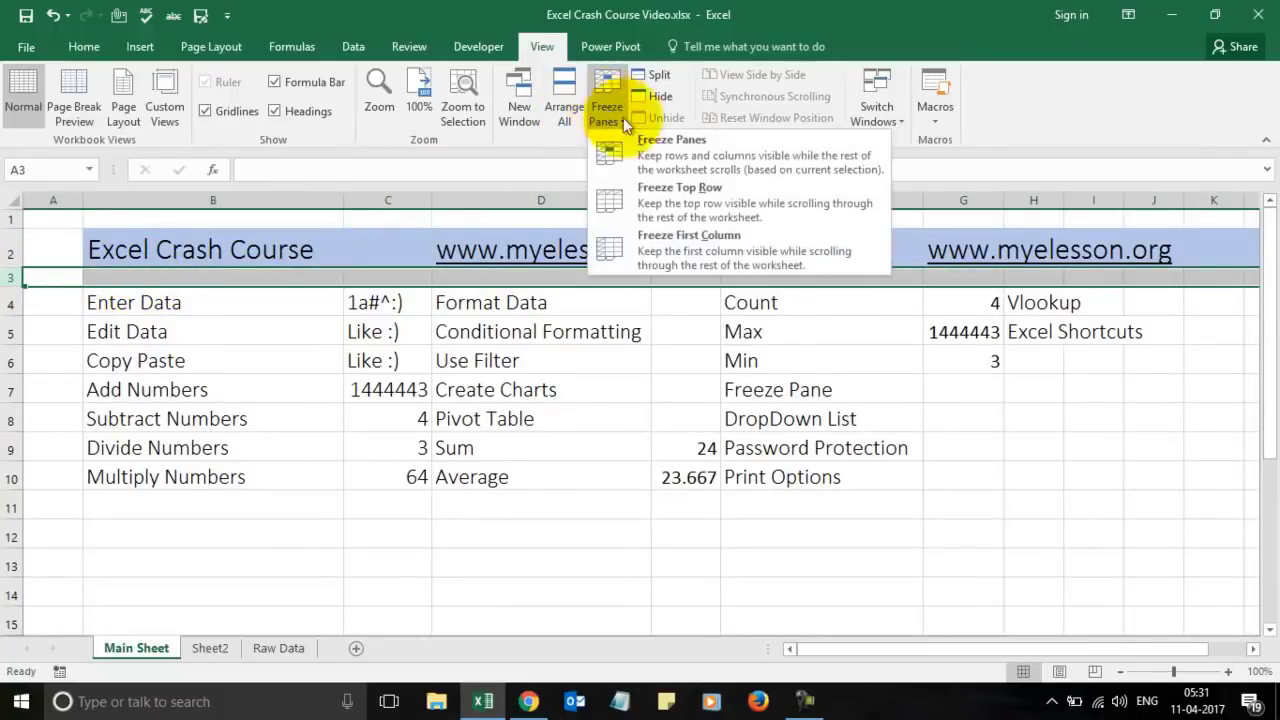
left_click(682, 153)
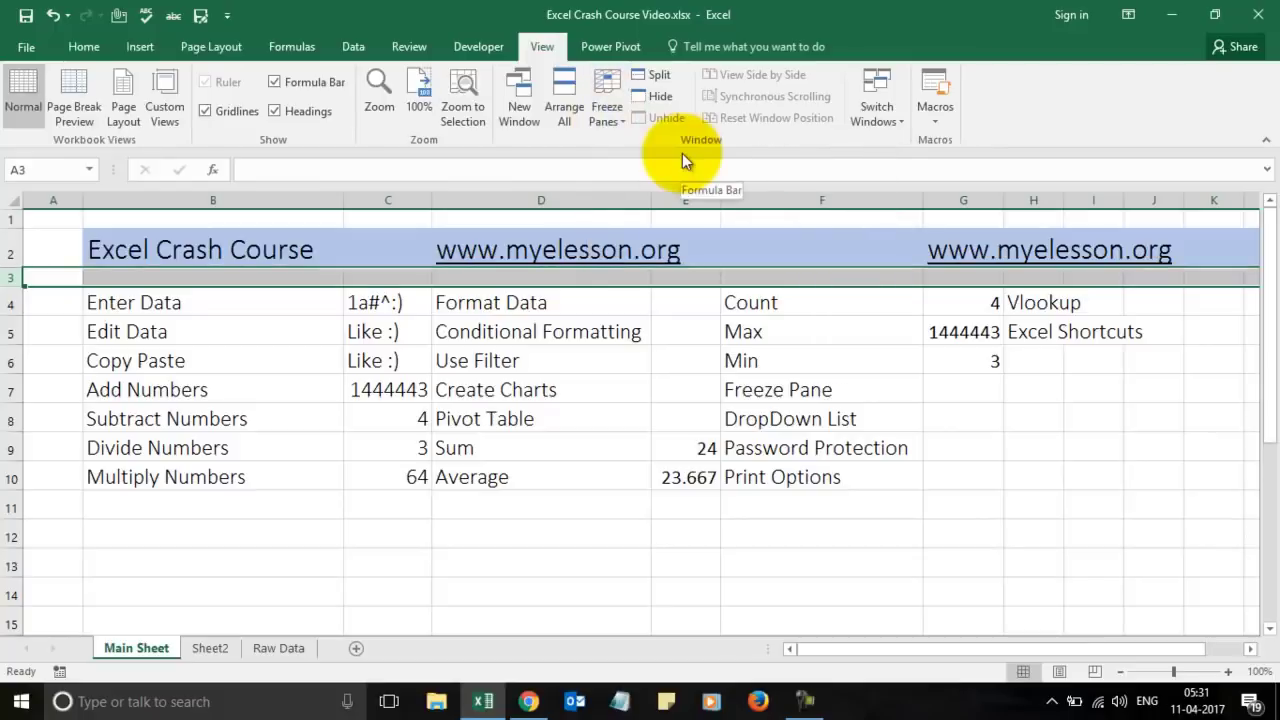
Move down column A to about row 29 and back up to examine whether the title in row 2 stays in view.
key("Down")
key("Down")
key("Down")
key("Down")
key("Down")
key("Down")
key("Down")
key("Down")
key("Down")
key("Down")
key("Down")
key("Down")
key("Down")
key("Down")
key("Down")
key("Down")
key("Down")
key("Down")
key("Down")
key("Down")
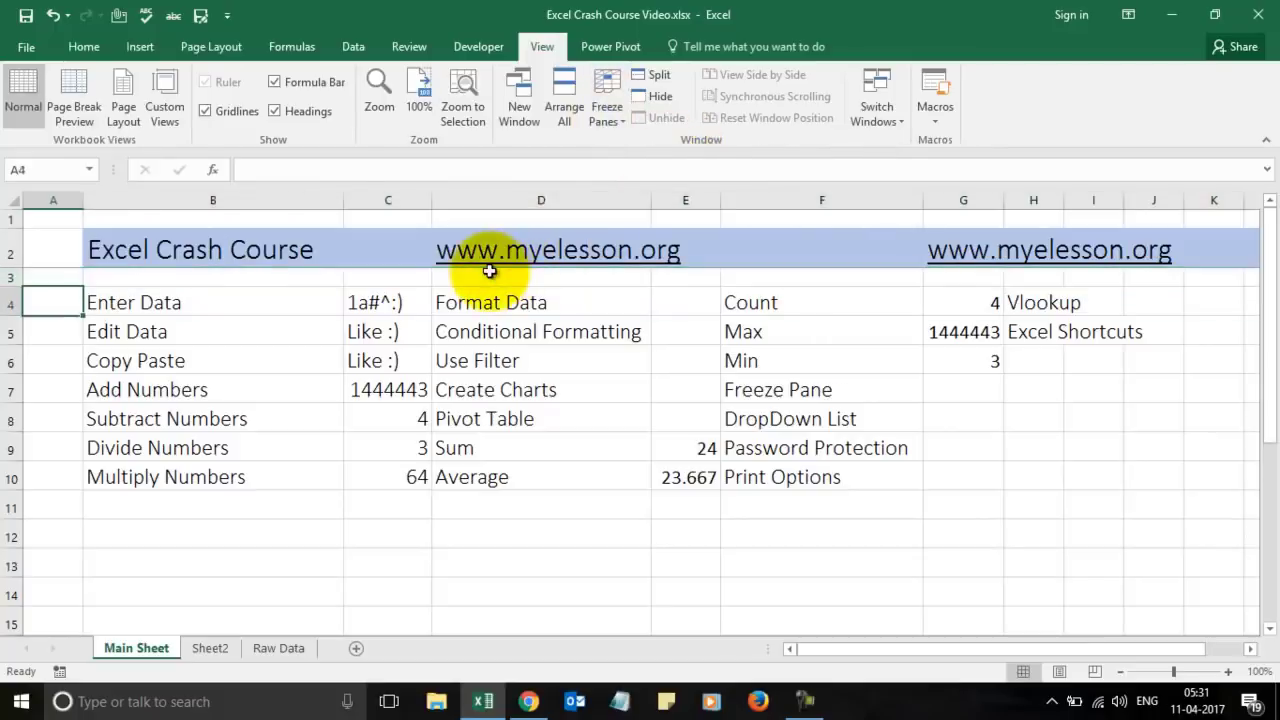
key("Down")
key("Down")
key("Down")
key("Down")
key("Down")
key("Down")
key("Up")
key("Up")
key("Up")
key("Up")
key("Up")
key("Up")
key("Up")
key("Up")
key("Up")
key("Up")
key("Up")
key("Up")
key("Up")
key("Up")
key("Up")
key("Up")
key("Up")
key("Up")
key("Up")
key("Up")
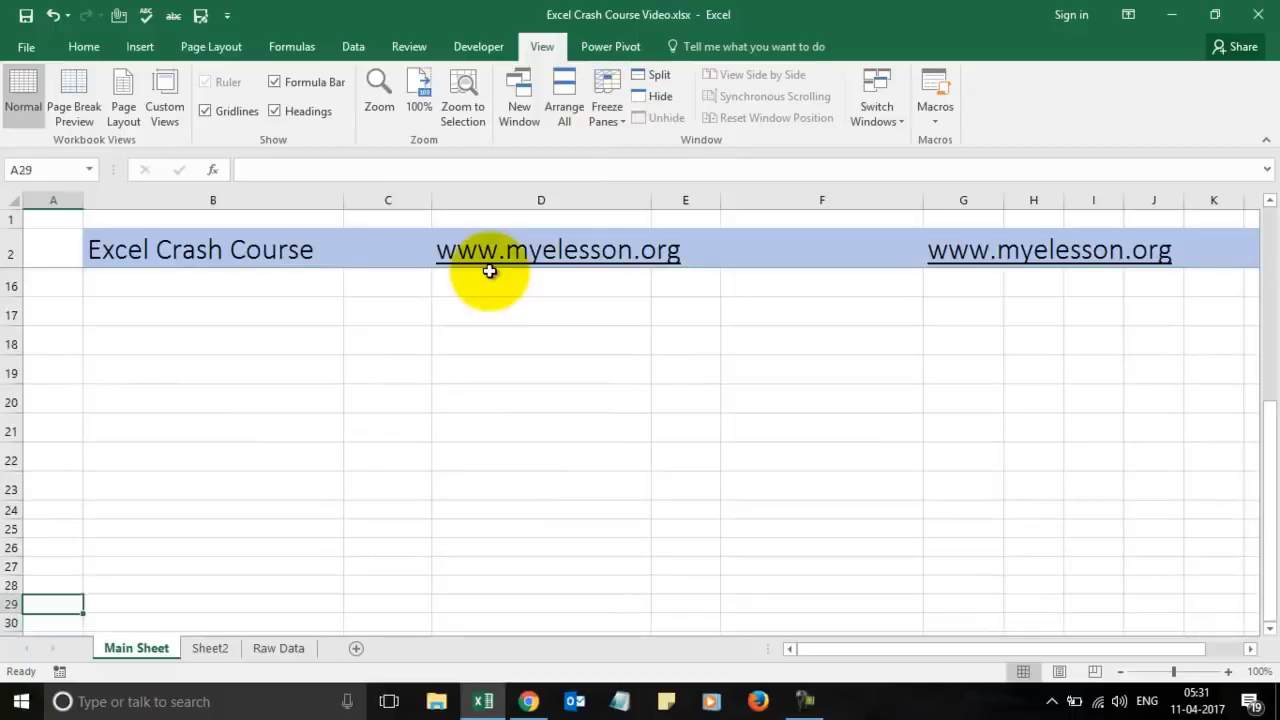
Scroll down column A to about row 34 and back up to row 3 to check the frozen title row again.
key("Down")
key("Down")
key("Down")
key("Down")
key("Down")
key("Down")
key("Down")
key("Down")
key("Down")
key("Down")
key("Down")
key("Down")
key("Down")
key("Down")
key("Down")
key("Down")
key("Down")
key("Down")
key("Down")
key("Down")
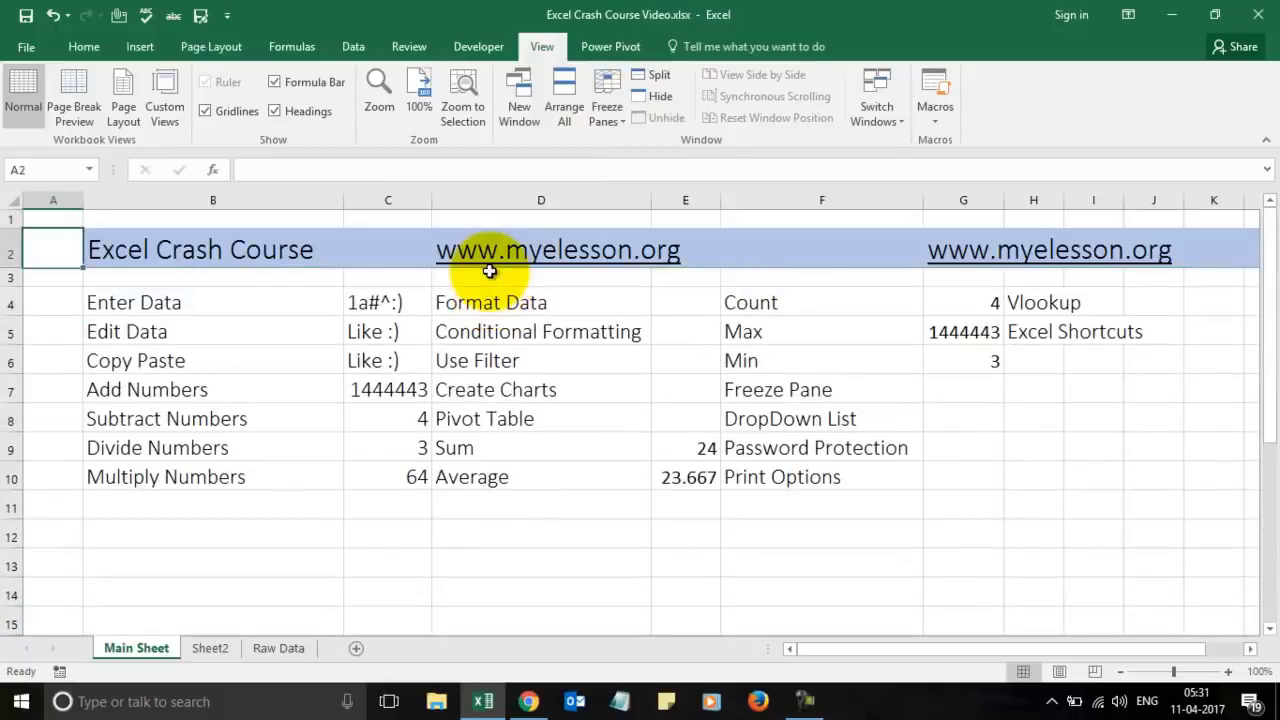
key("Down")
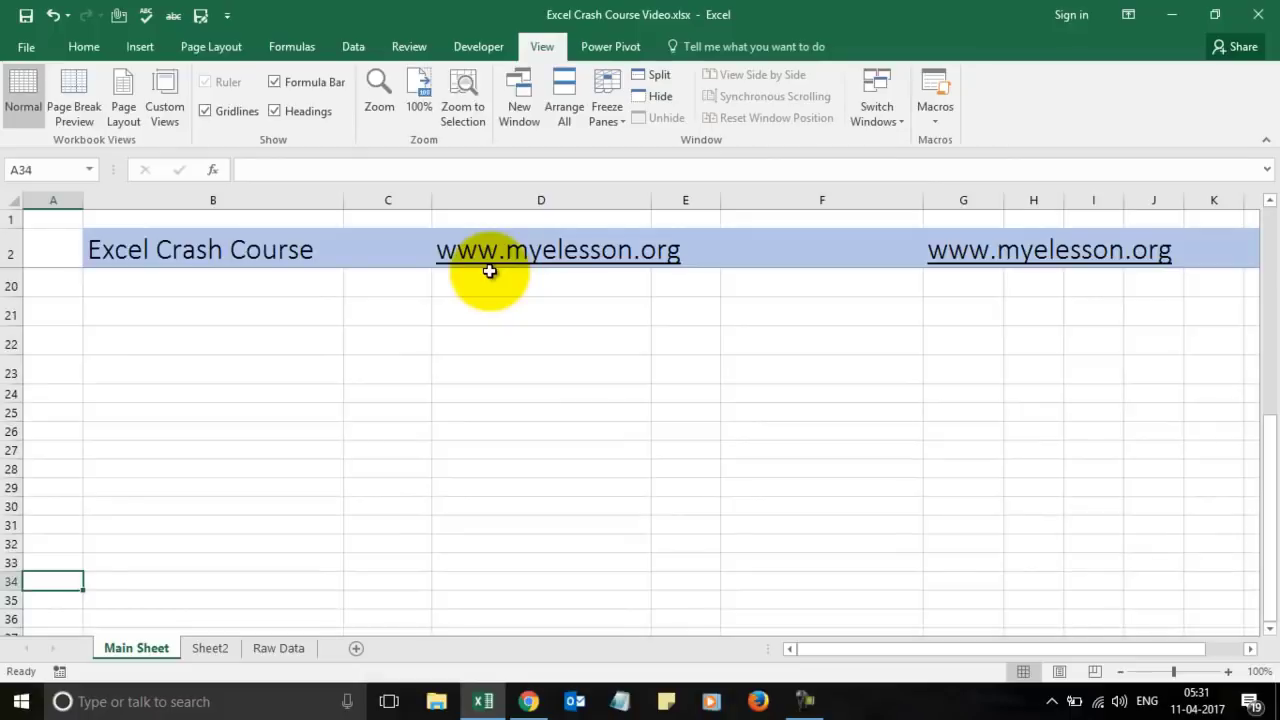
key("Up")
key("Up")
key("Up")
key("Up")
key("Up")
key("Up")
key("Up")
key("Up")
key("Up")
key("Up")
key("Up")
key("Up")
key("Up")
key("Up")
key("Up")
key("Up")
key("Up")
key("Up")
key("Up")
key("Up")
key("Down")
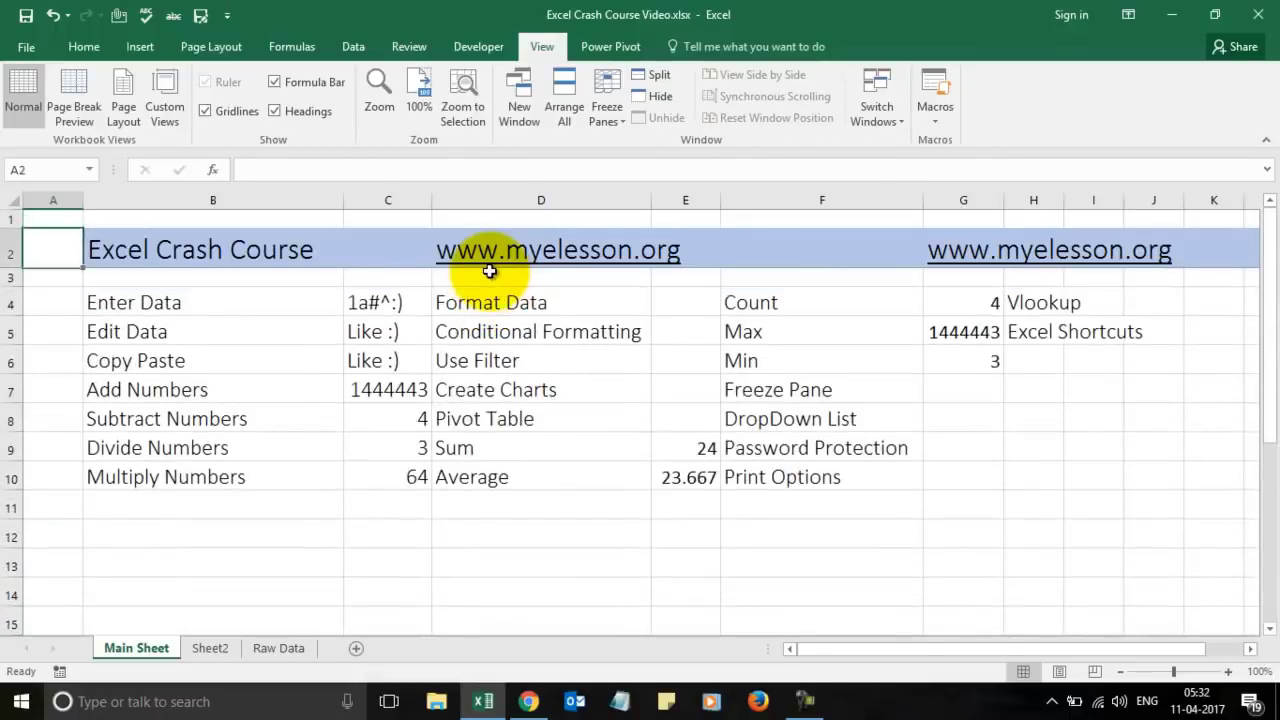
key("Down")
key("Right")
key("Right")
key("Left")
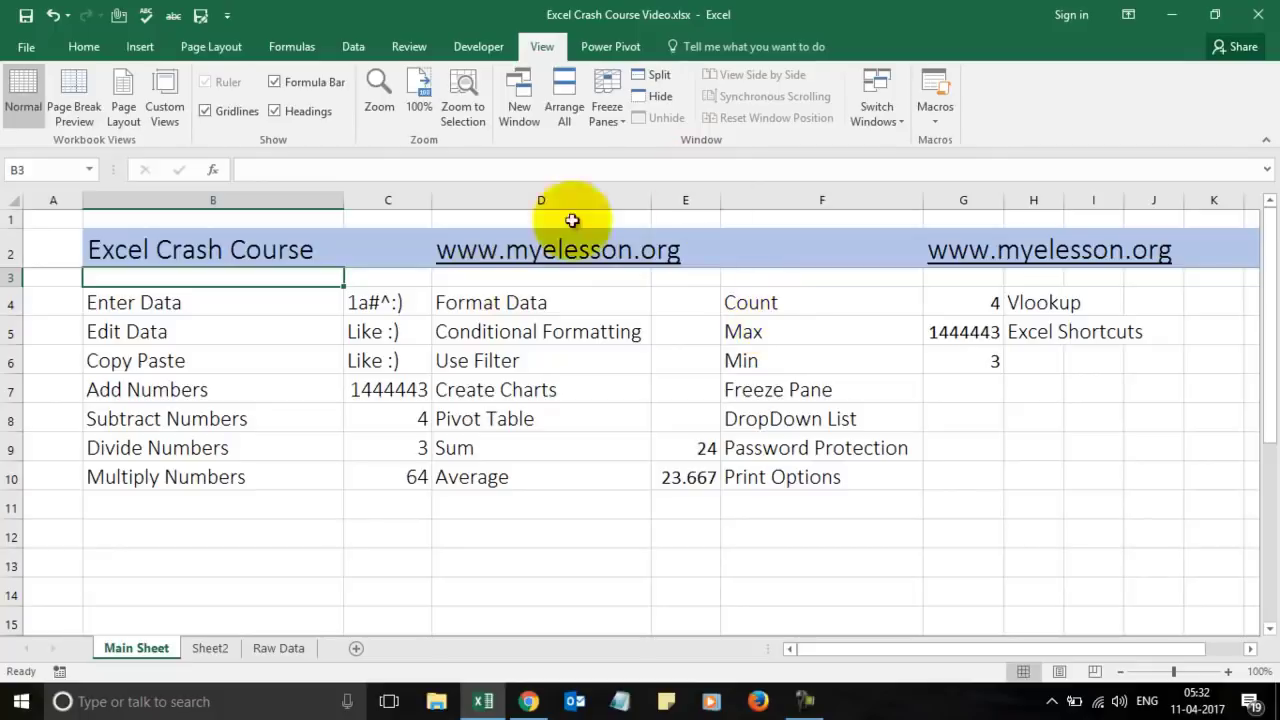
left_click(795, 422)
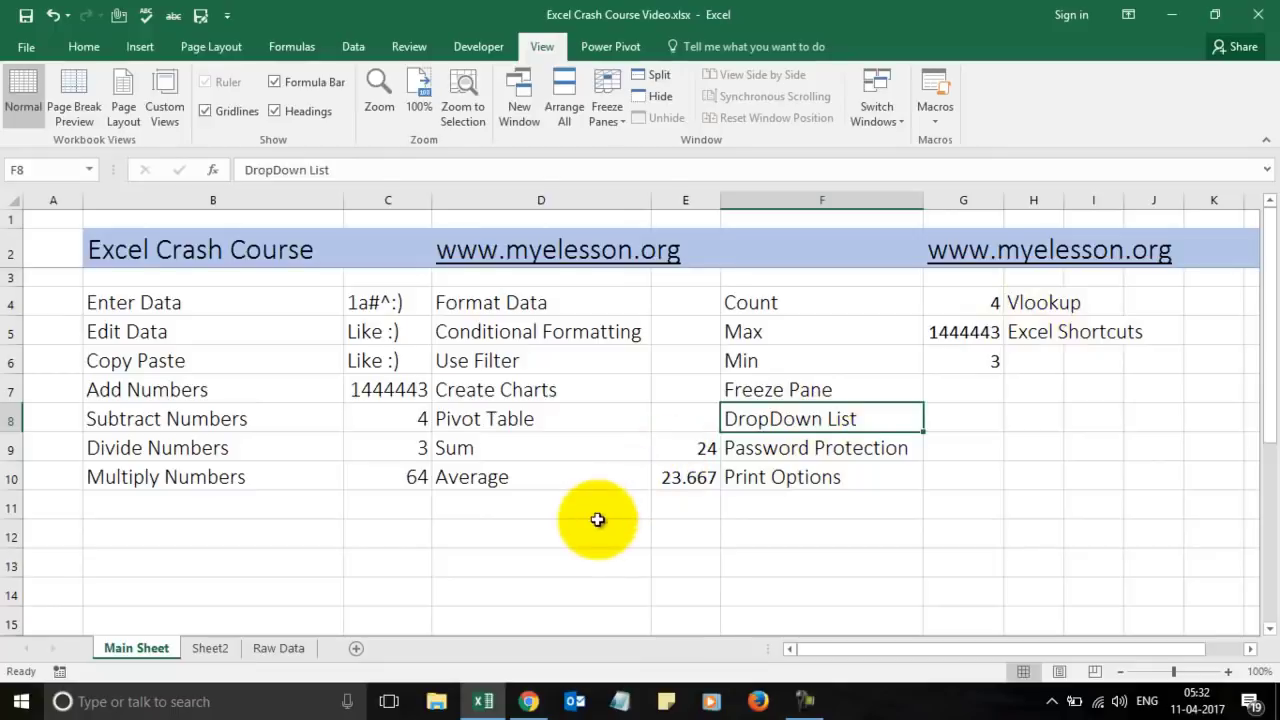
key("Right")
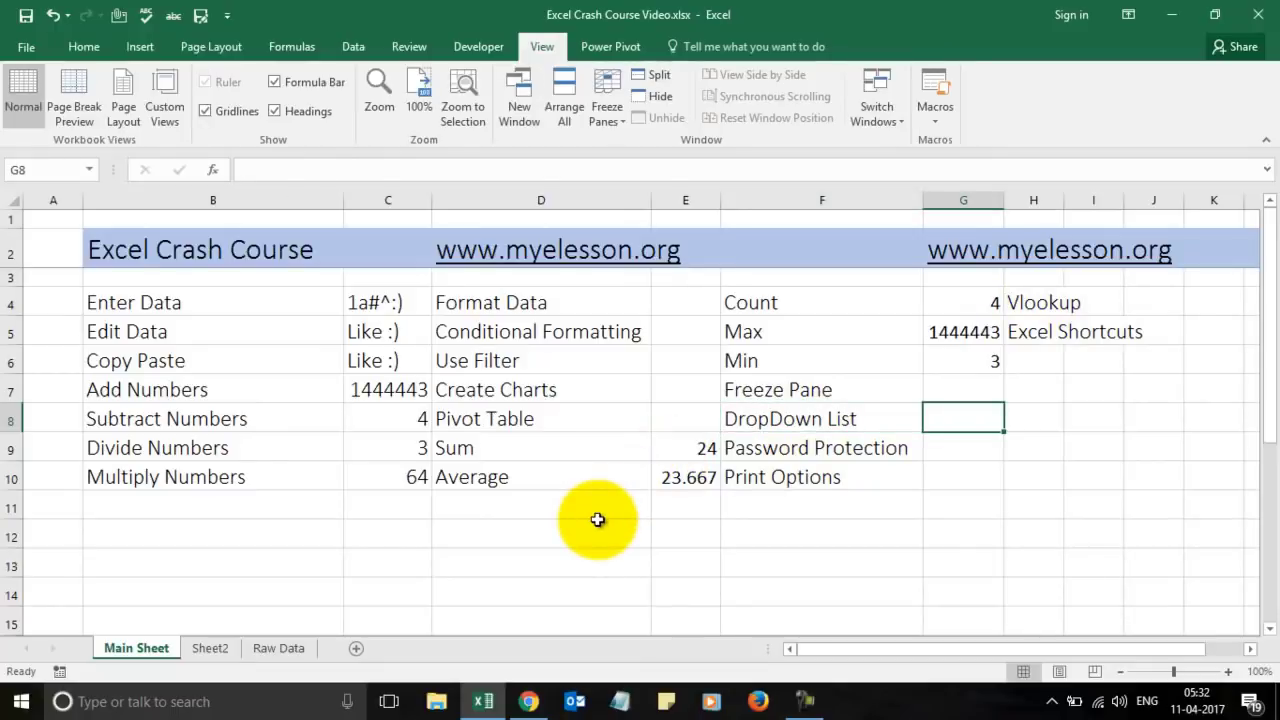
key("Down")
key("Up")
key("Down")
key("Up")
key("Down")
key("Up")
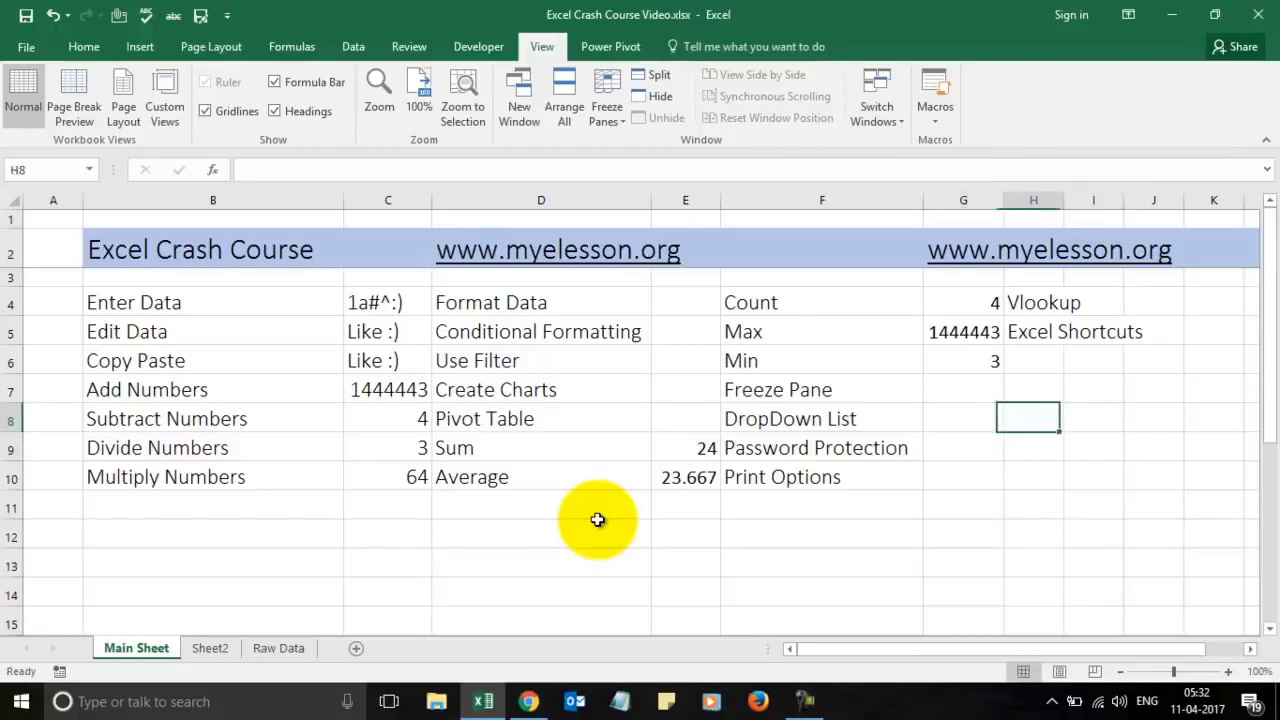
key("Right")
key("Right")
key("Right")
key("Left")
key("Left")
key("Left")
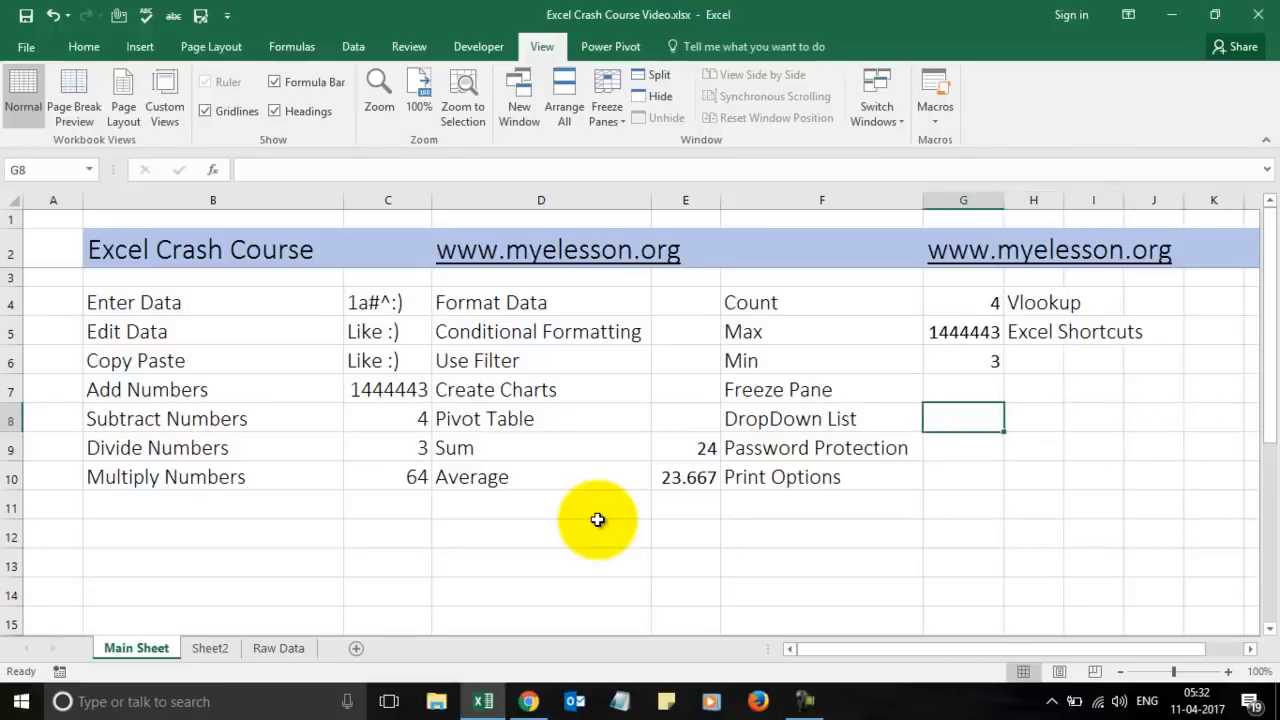
key("Right")
key("Right")
key("Left")
key("Left")
key("Right")
key("Left")
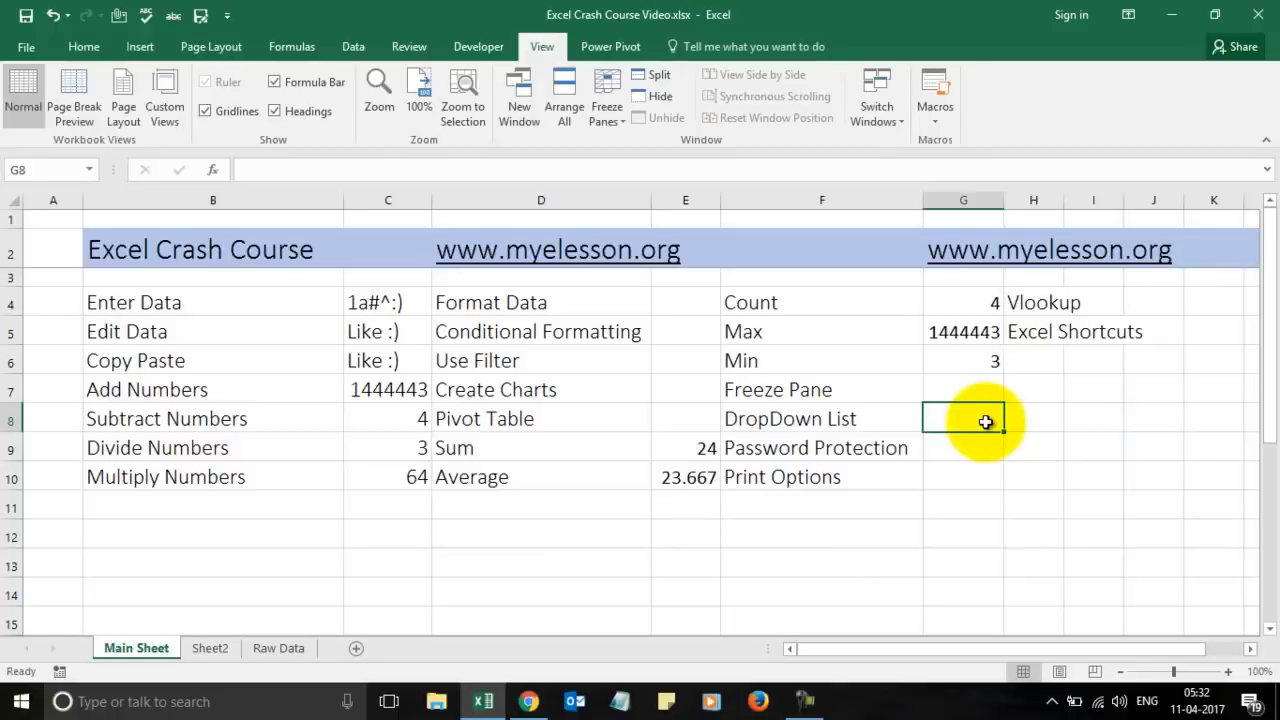
Enter the dropdown choices Like, Comment and Share in cells I8 to I10.
key("Right")
key("Right")
key("Right")
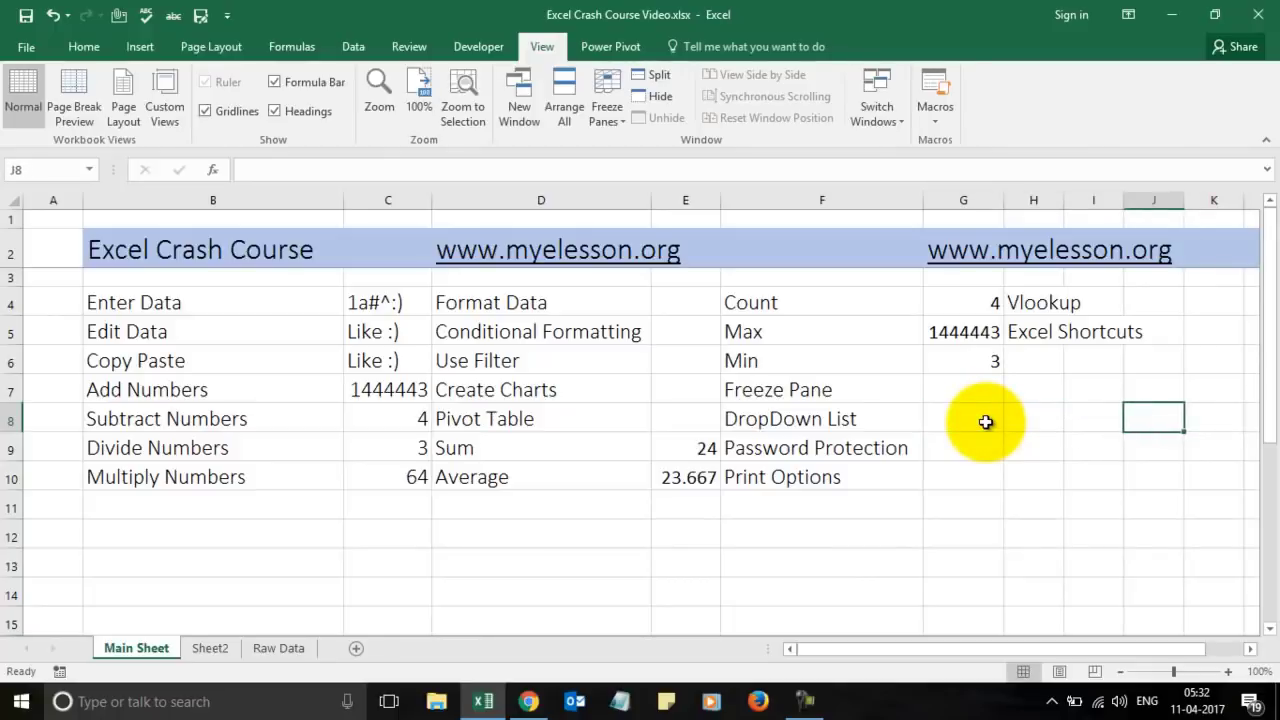
key("Left")
type("Like")
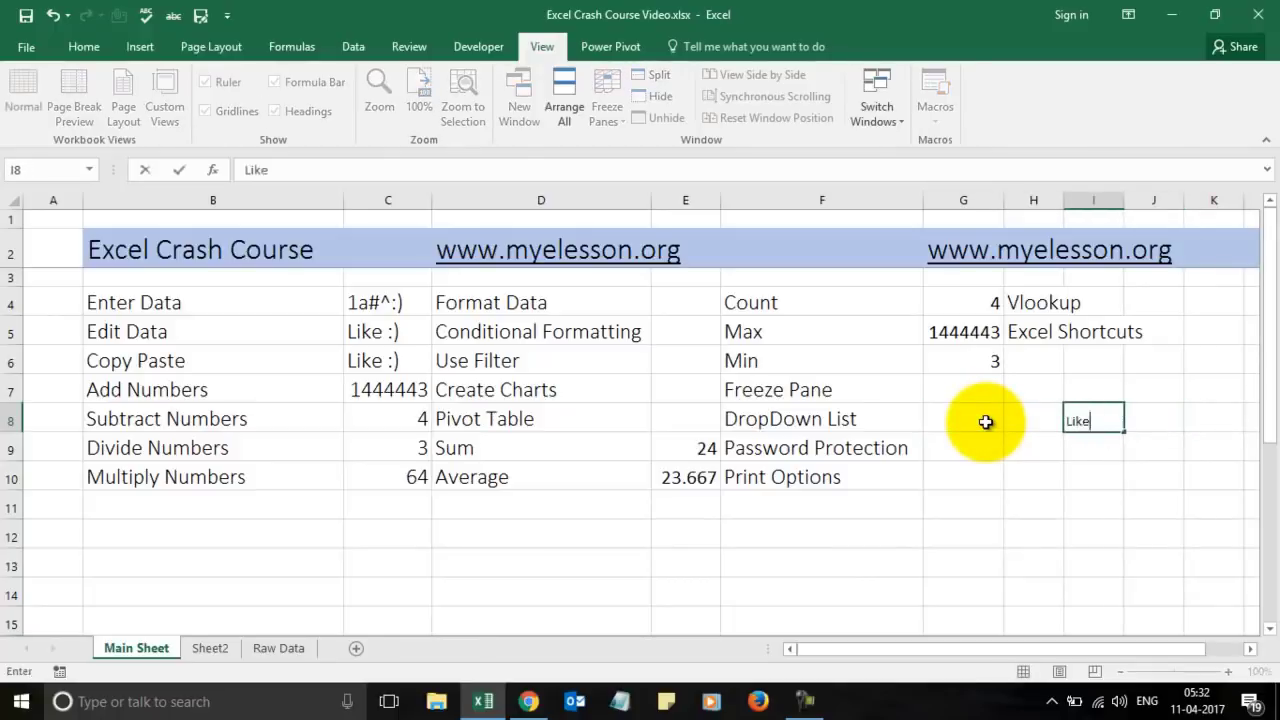
key("Return")
type("Comment")
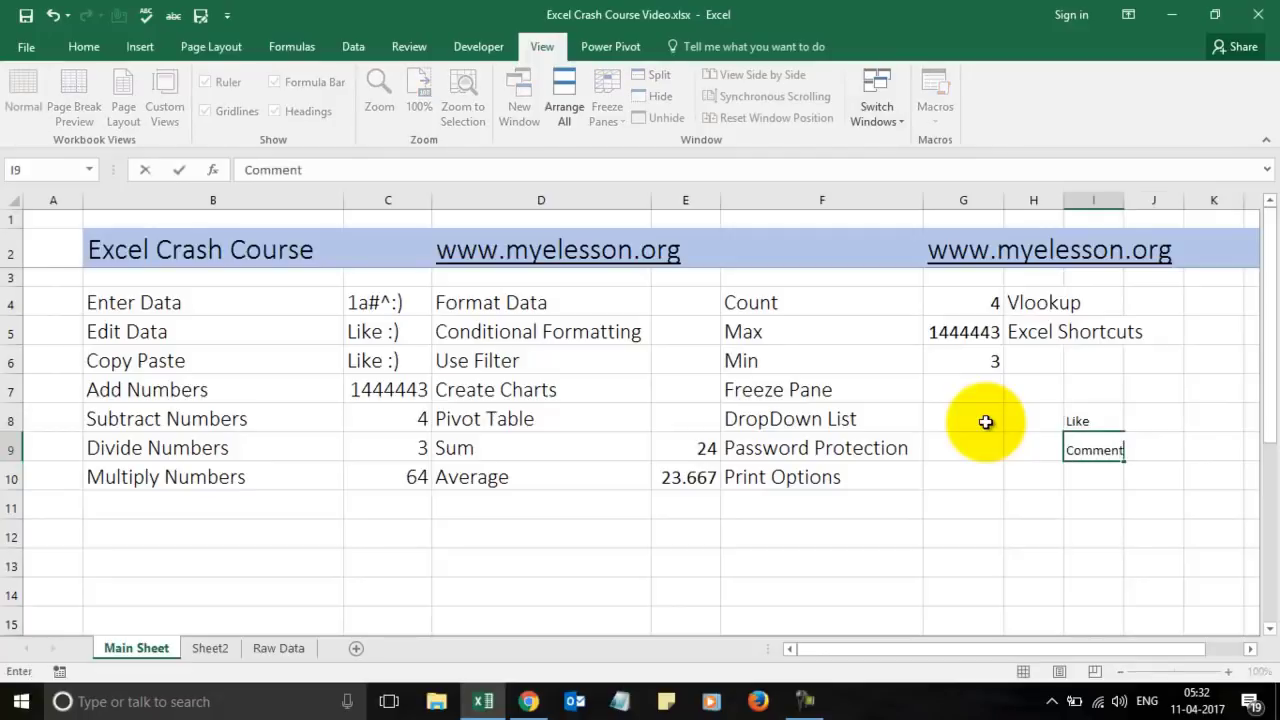
key("Return")
type("Share")
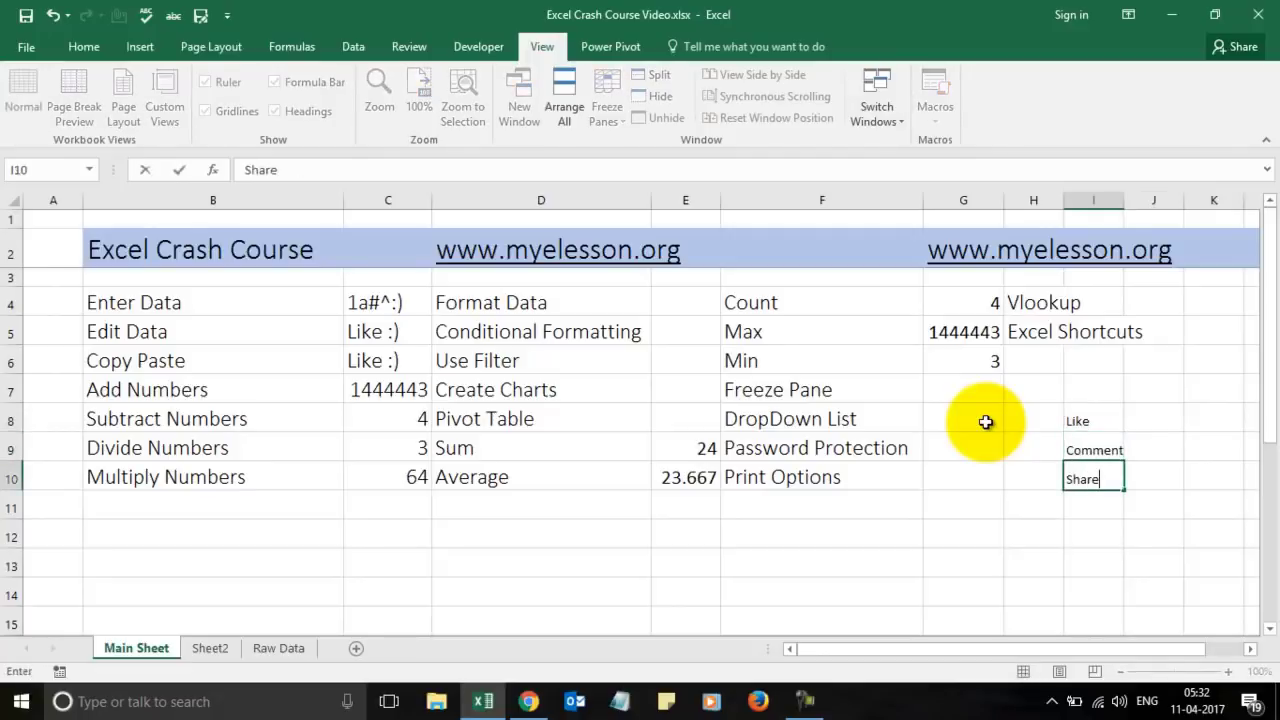
key("Return")
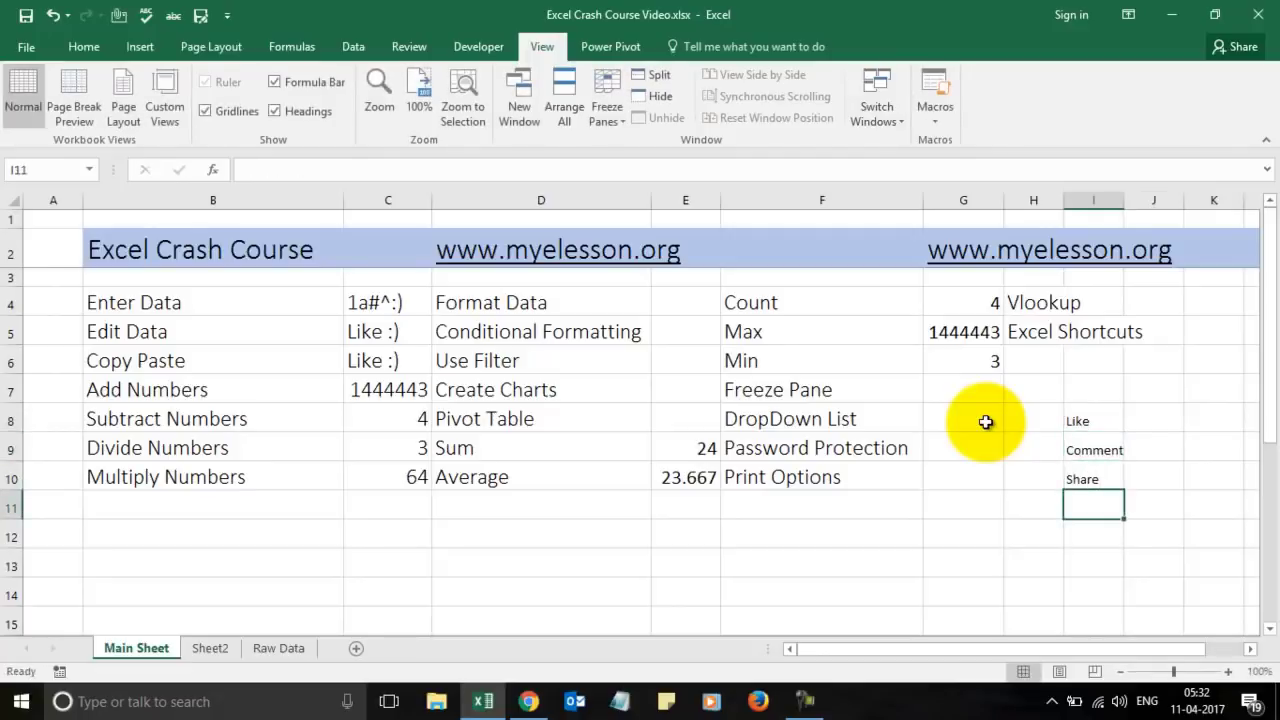
Copy the formatting of the Vlookup cell H4 onto the entries in I8:I10 with Format Painter.
key("Up")
key("Up")
key("Up")
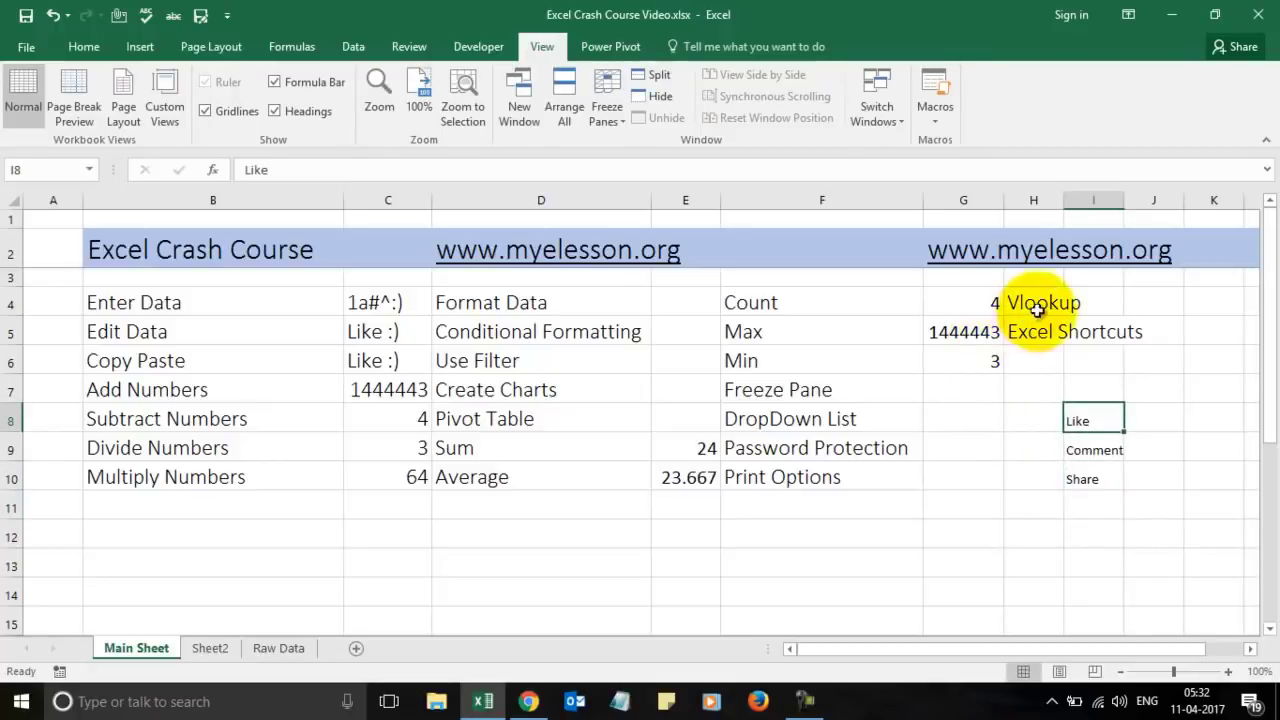
left_click(1038, 310)
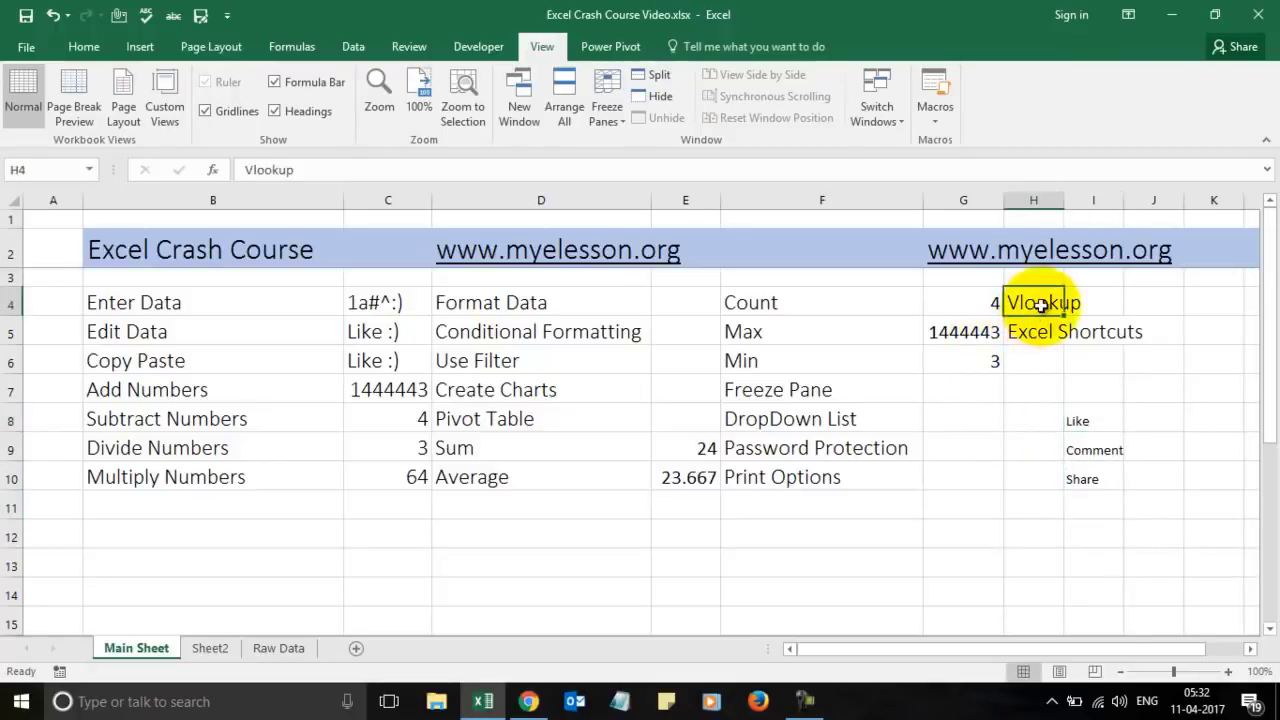
left_click(92, 51)
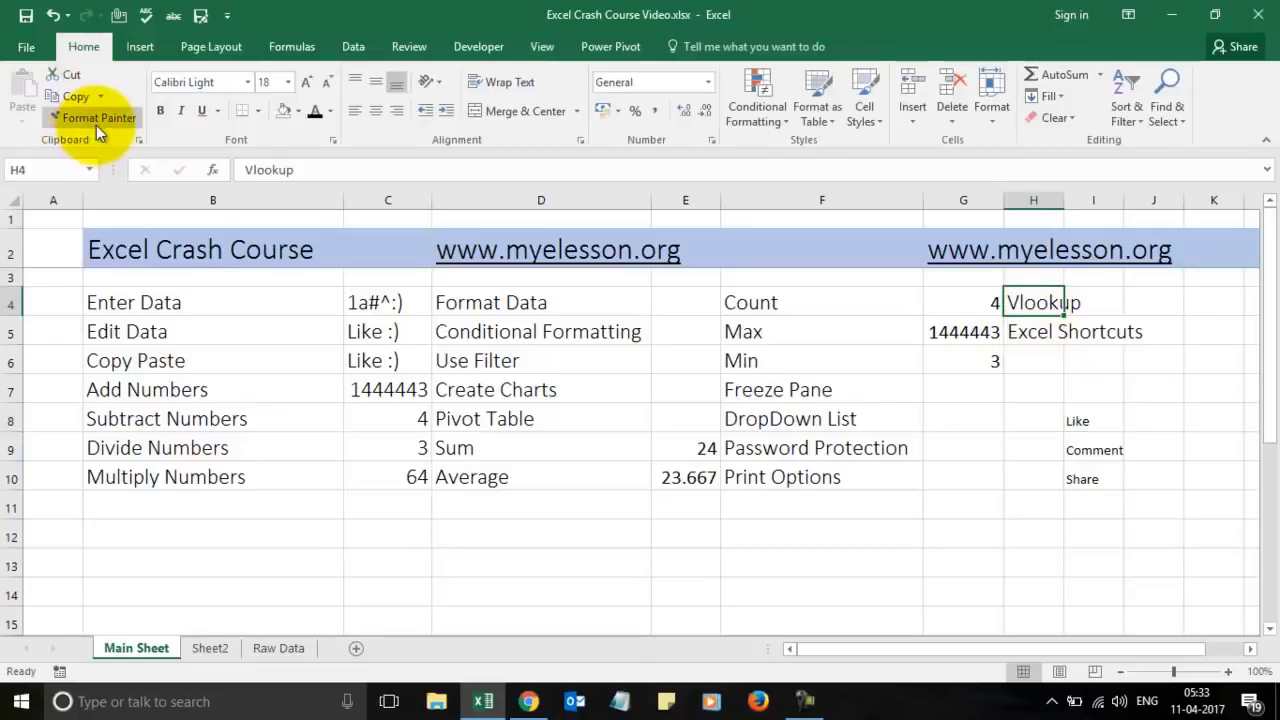
left_click(97, 120)
left_click_drag(1080, 420, 1082, 478)
left_click(1012, 483)
key("Up")
key("Up")
key("Right")
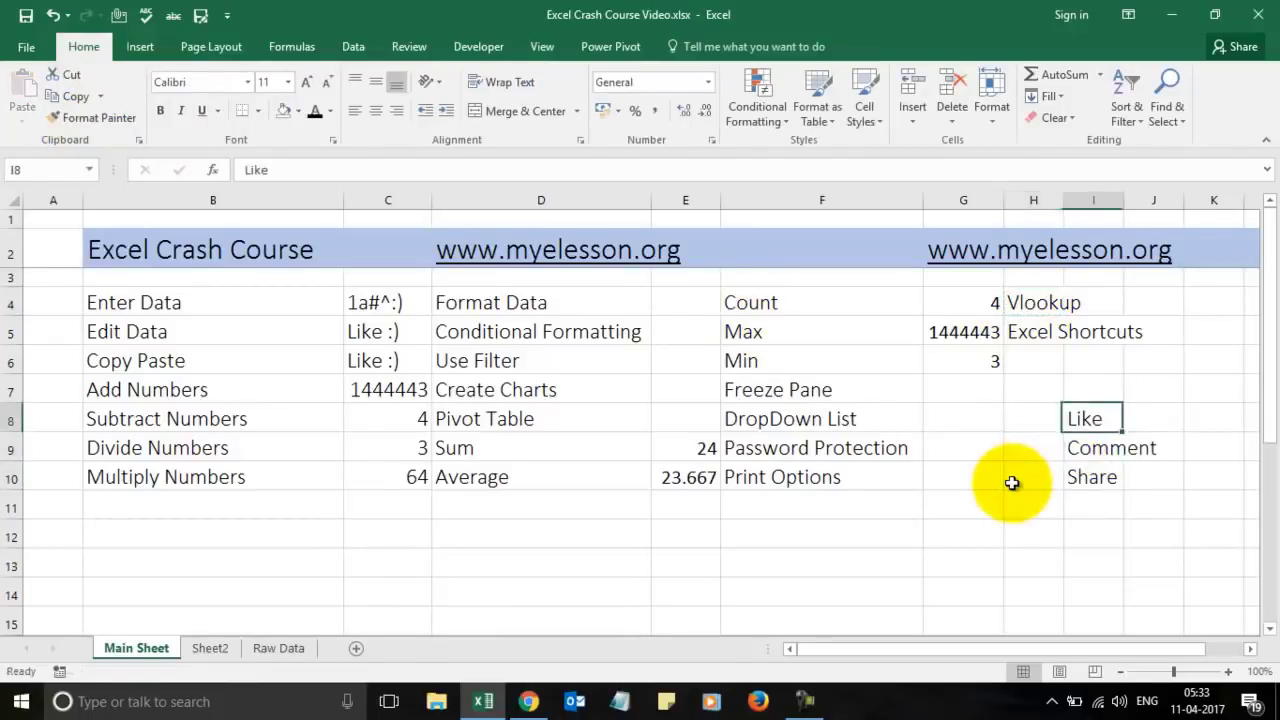
Start a data validation rule for cell G8, beside DropDown List, that allows a List.
key("Down")
key("Down")
key("Left")
key("Up")
key("Left")
key("Up")
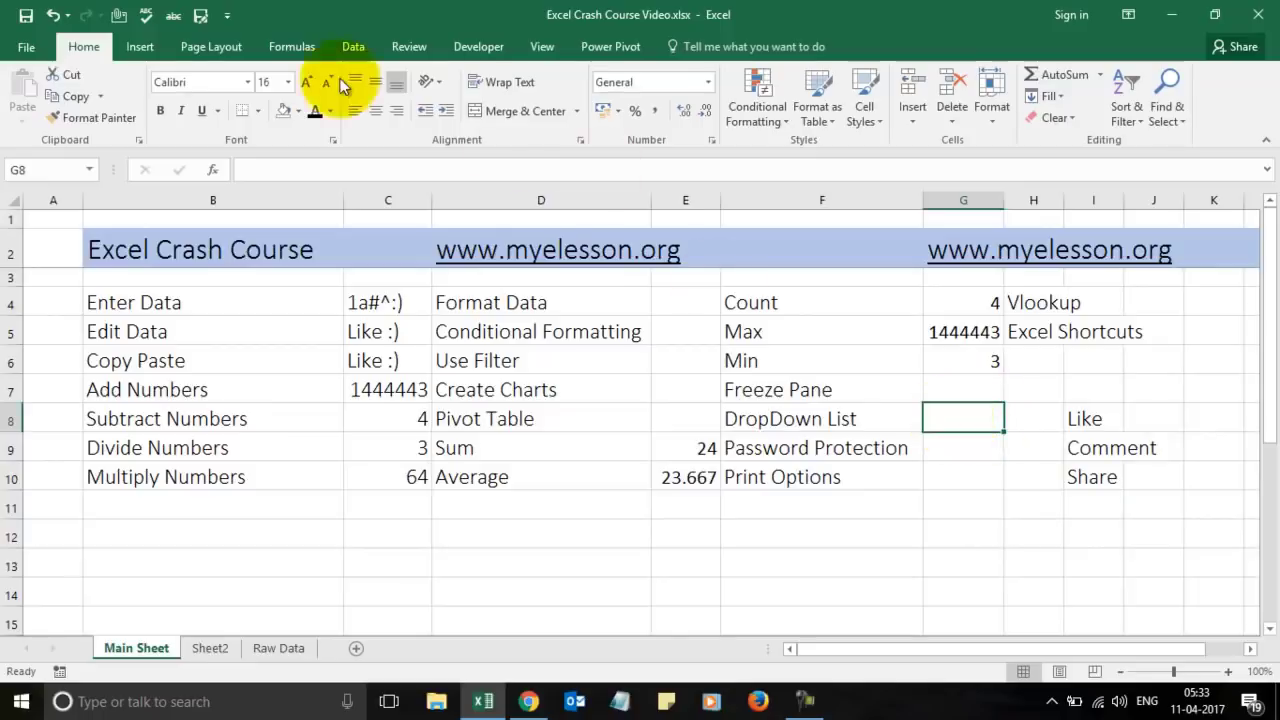
left_click(353, 47)
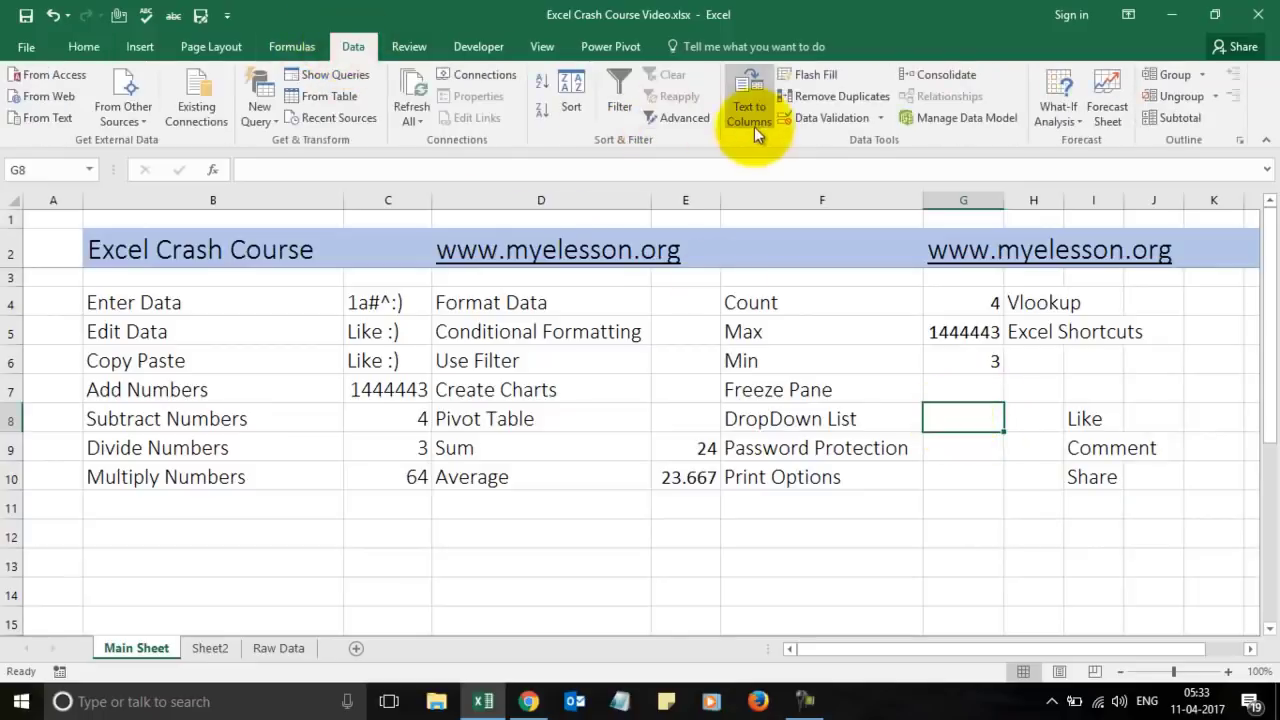
left_click(828, 126)
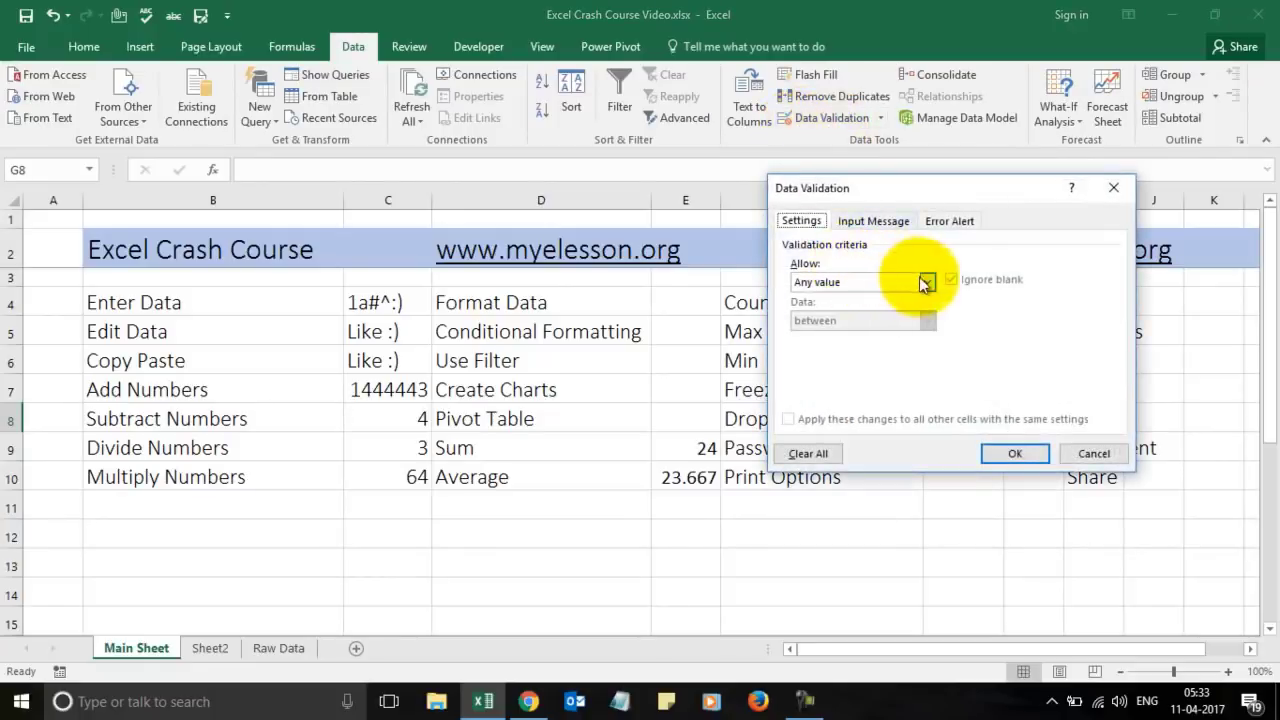
left_click(926, 281)
left_click(849, 335)
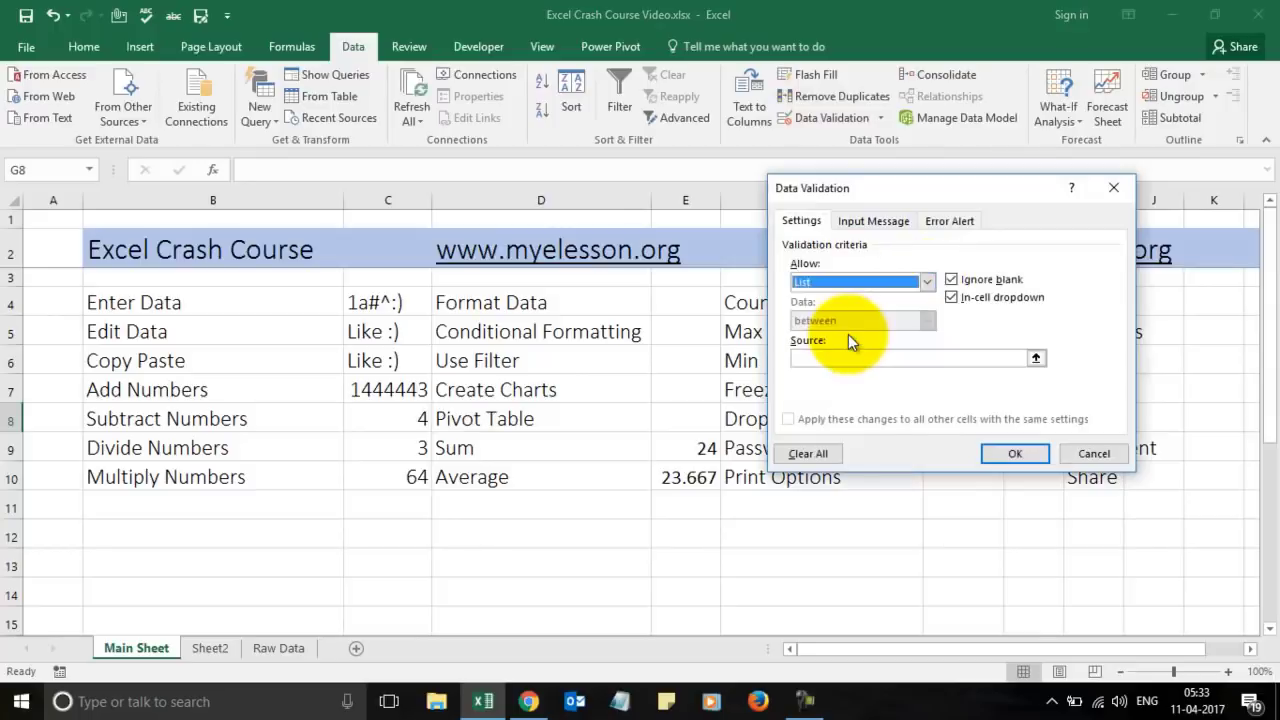
Set the validation list's source to =$I$8:$I$10 and apply the rule.
left_click(856, 362)
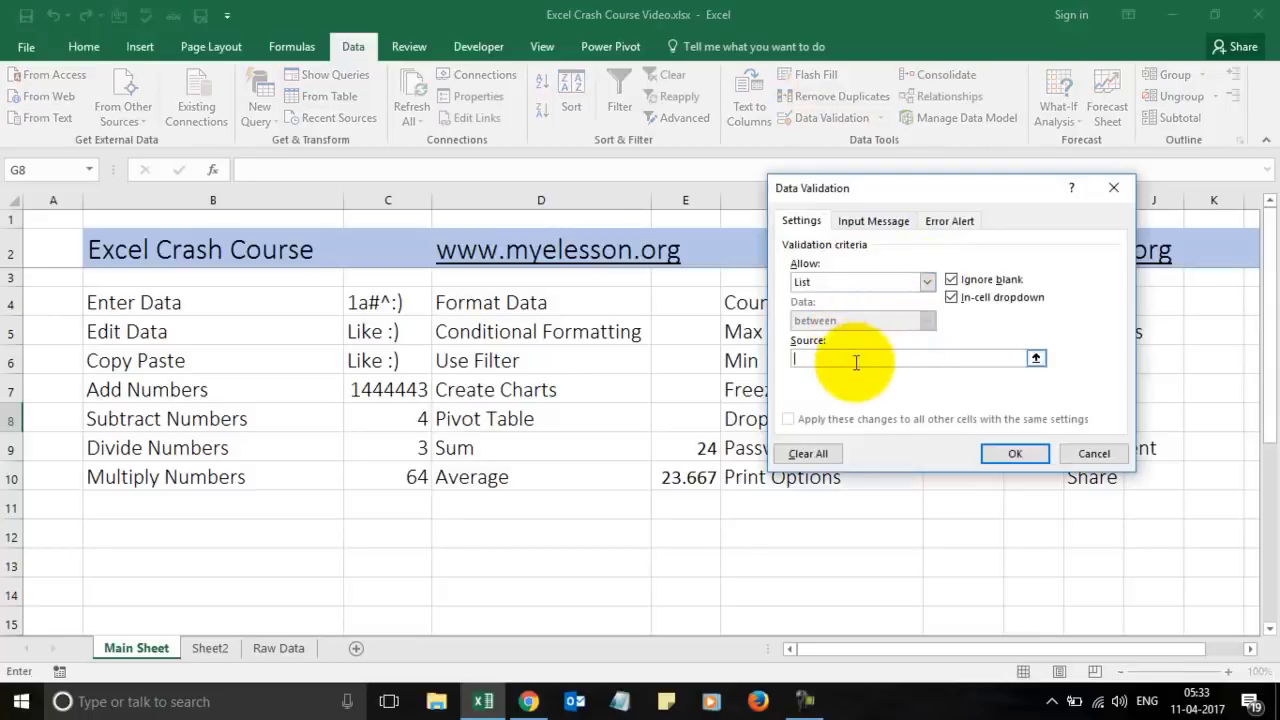
left_click_drag(995, 183, 725, 216)
left_click_drag(1088, 420, 1090, 474)
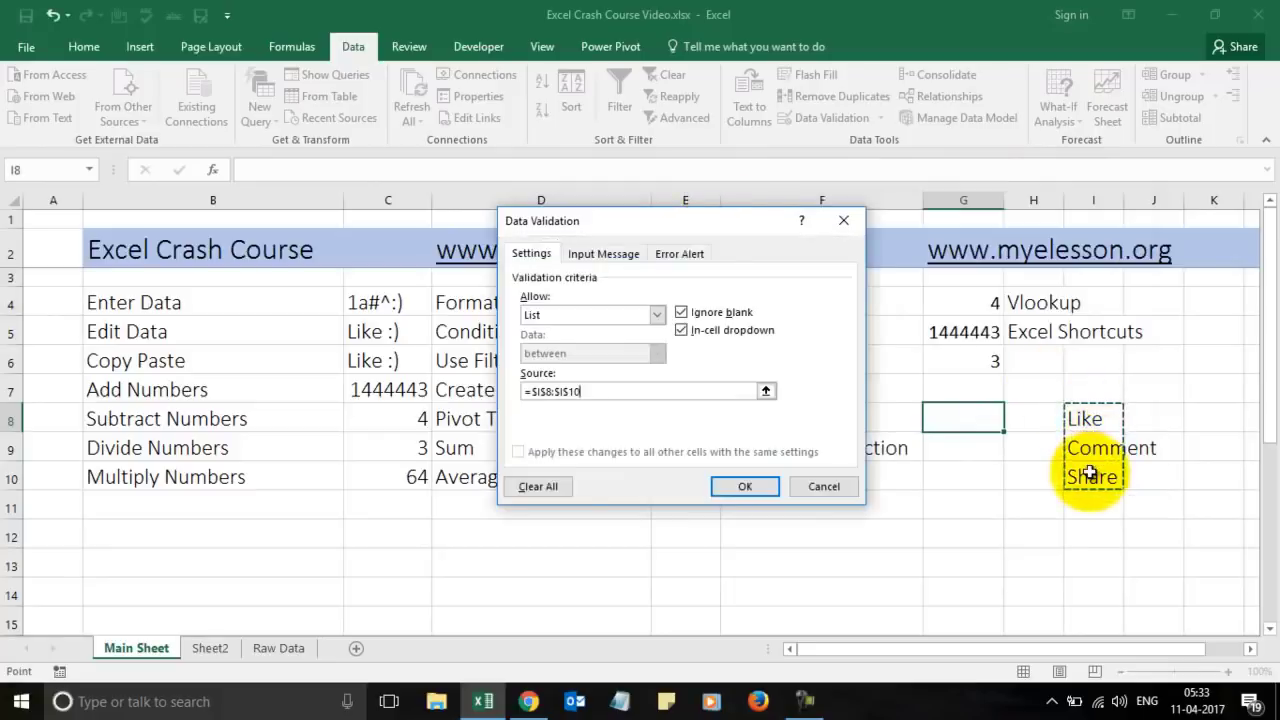
left_click(745, 487)
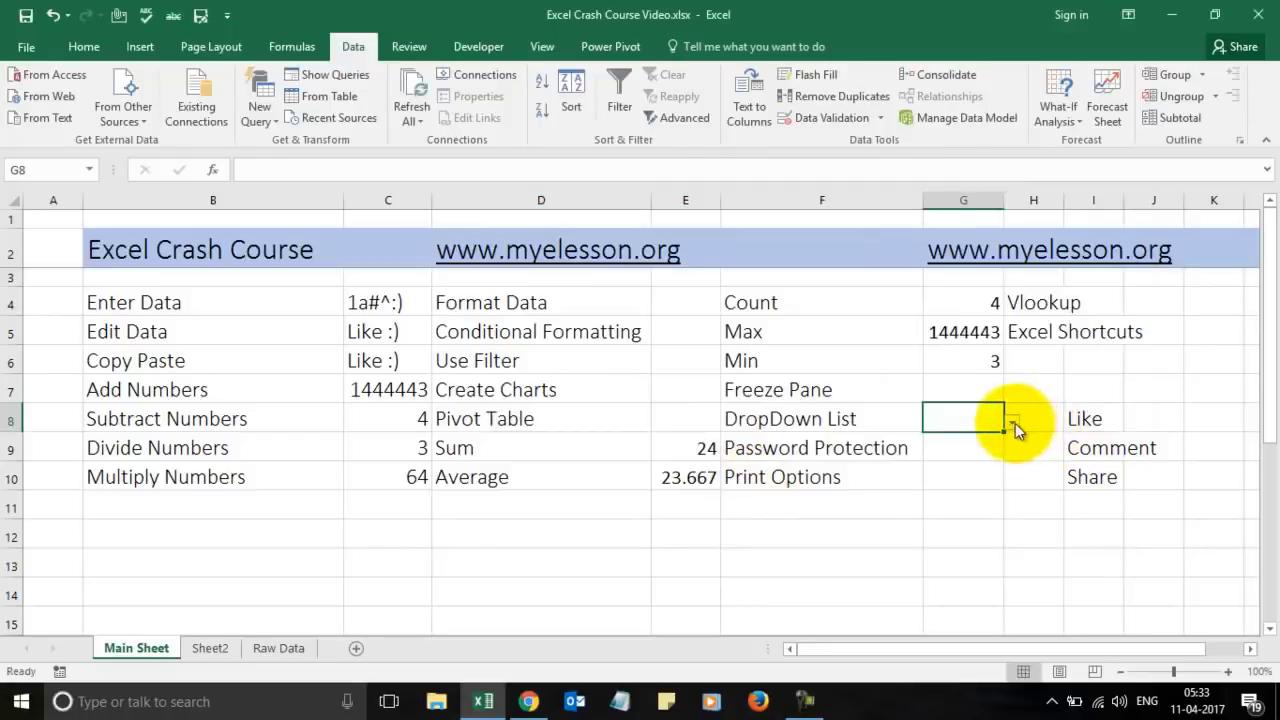
Try the dropdown in G8 by choosing Like, Comment and finally Share.
left_click(1015, 423)
left_click(990, 439)
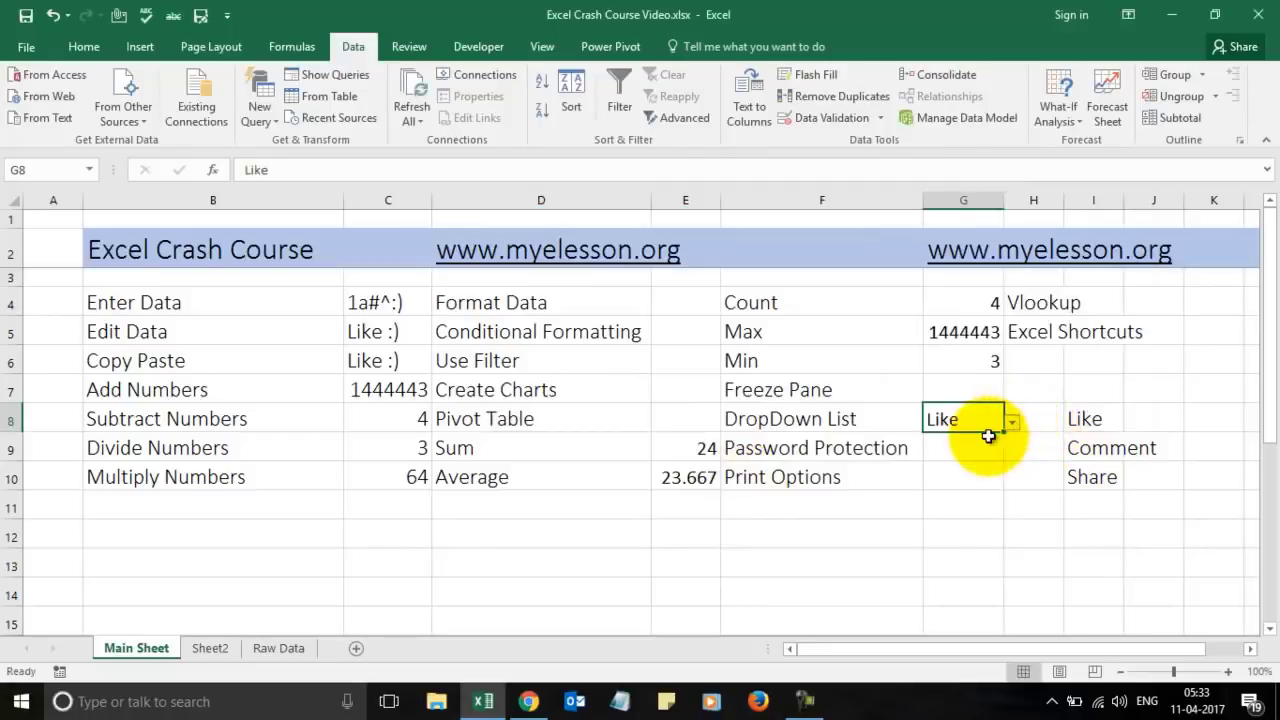
left_click(1013, 423)
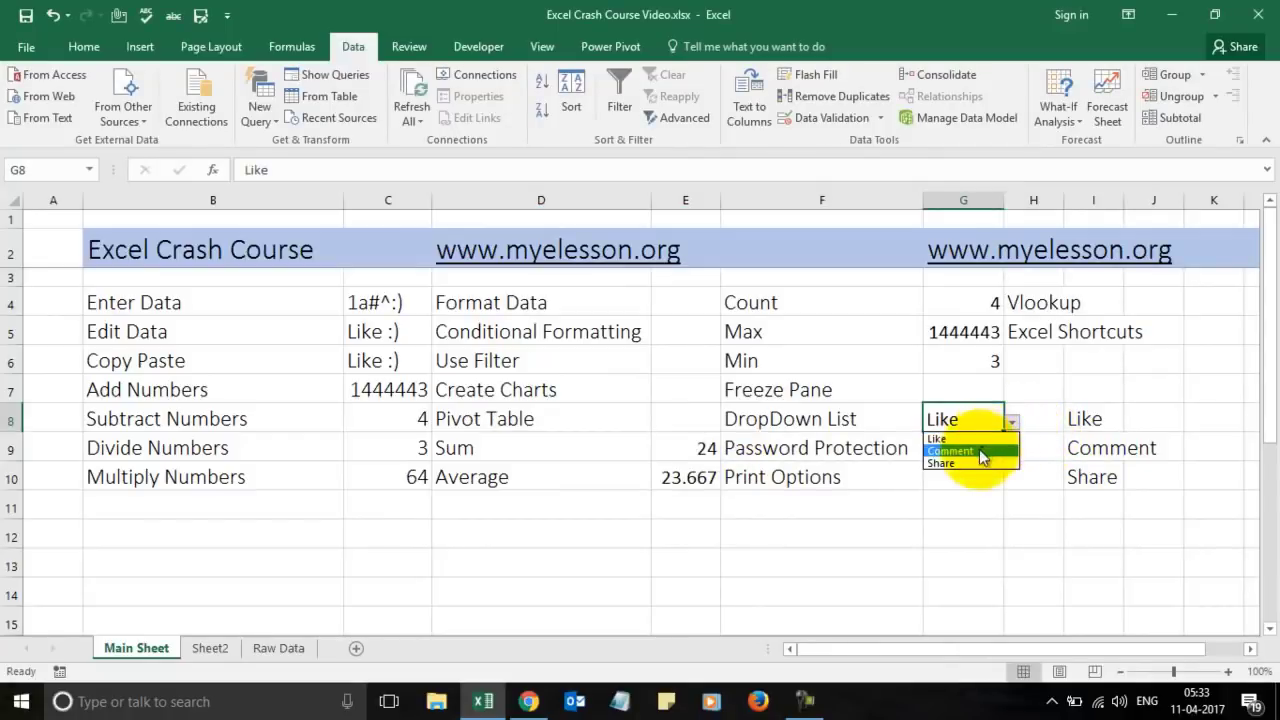
left_click(985, 438)
left_click(979, 449)
left_click(1015, 425)
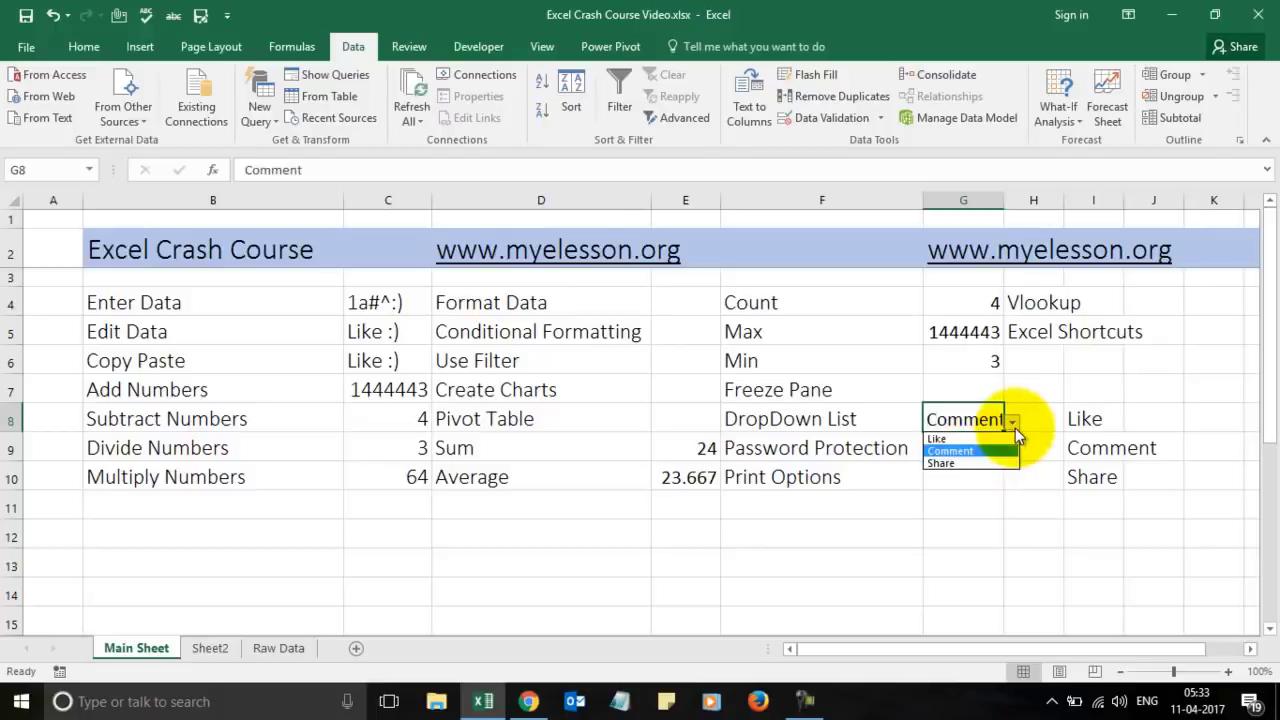
left_click(960, 462)
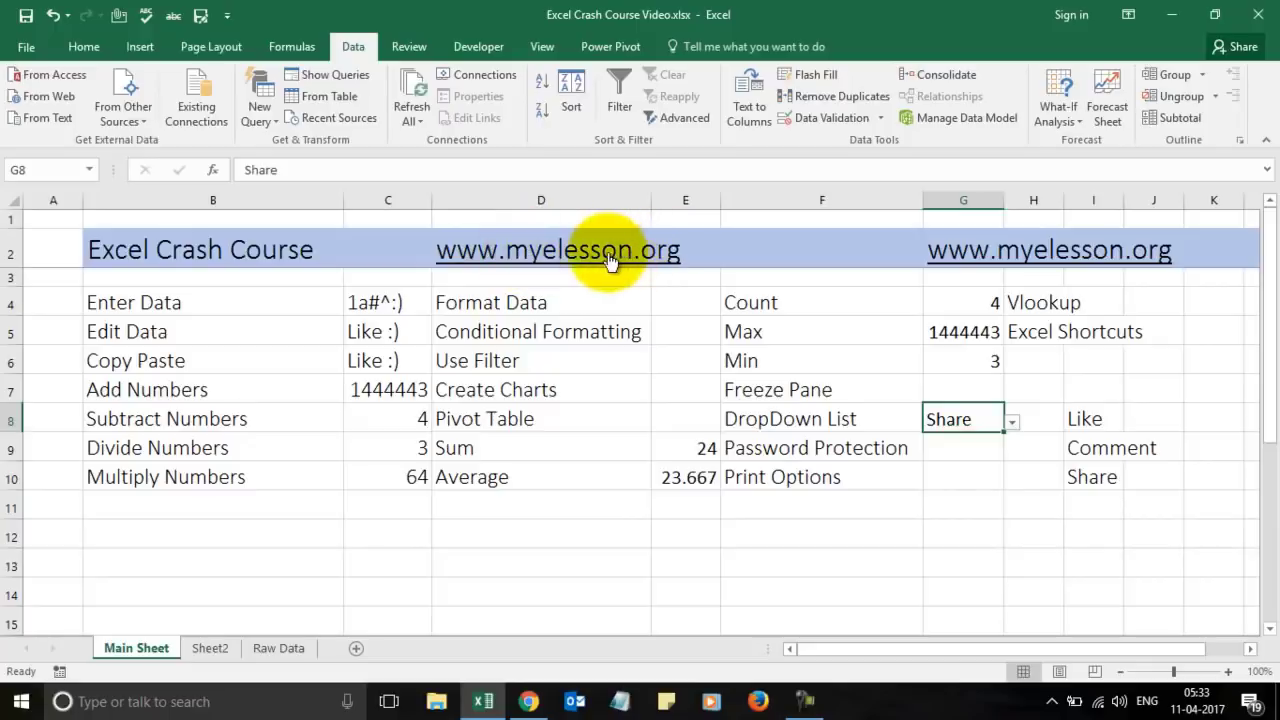
Select cell G9, beside Password Protection, and save the workbook.
left_click(948, 447)
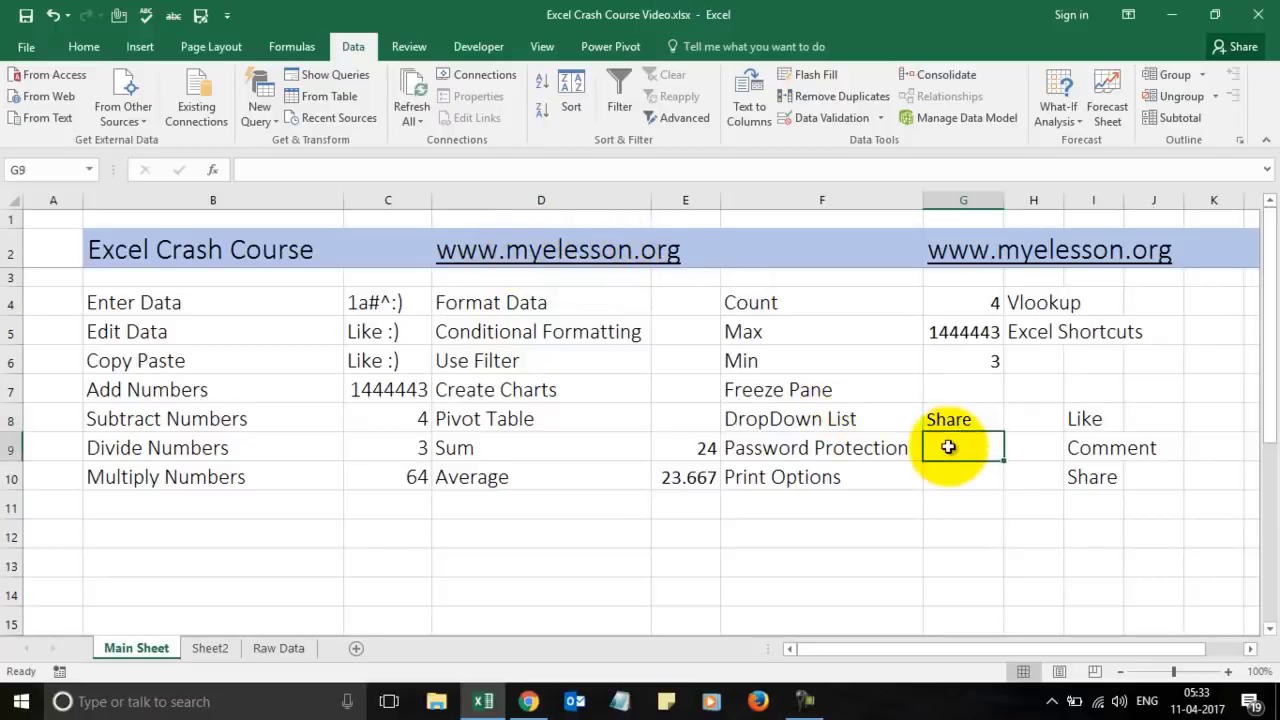
key("ctrl+s")
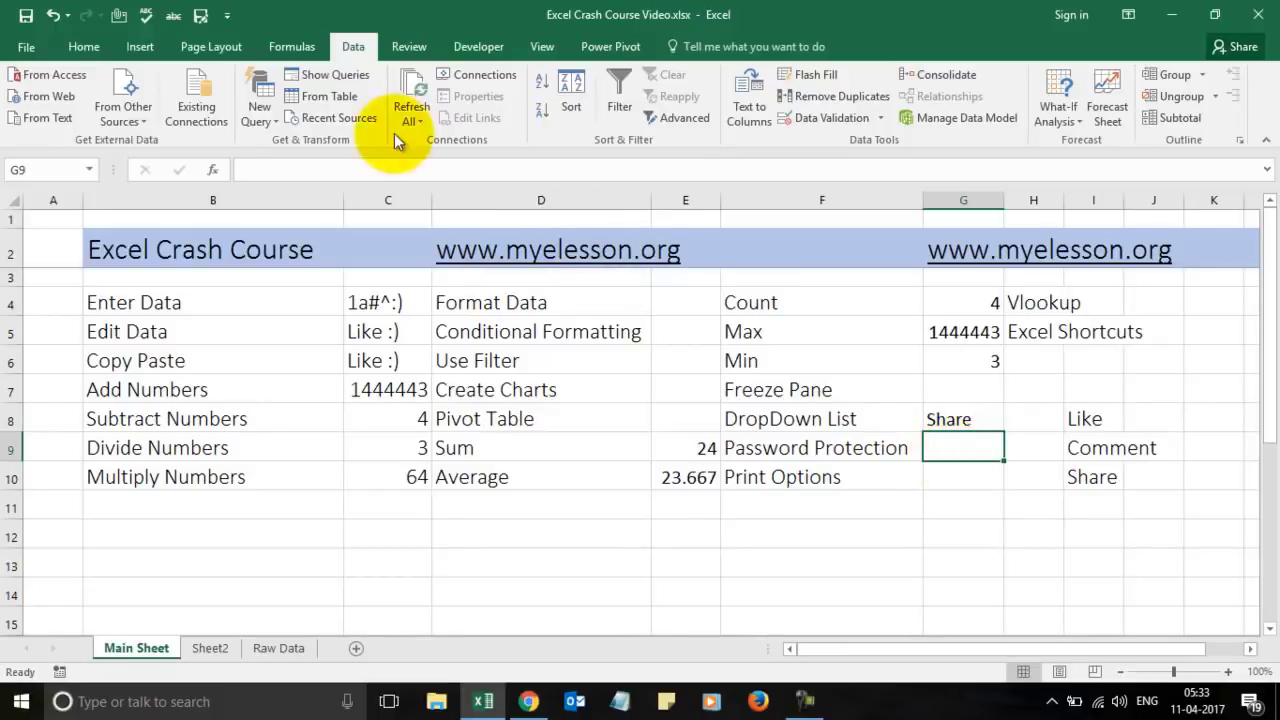
Open the workbook's Encrypt with Password option to view its password prompt, and return to the sheet without setting a password.
left_click(22, 48)
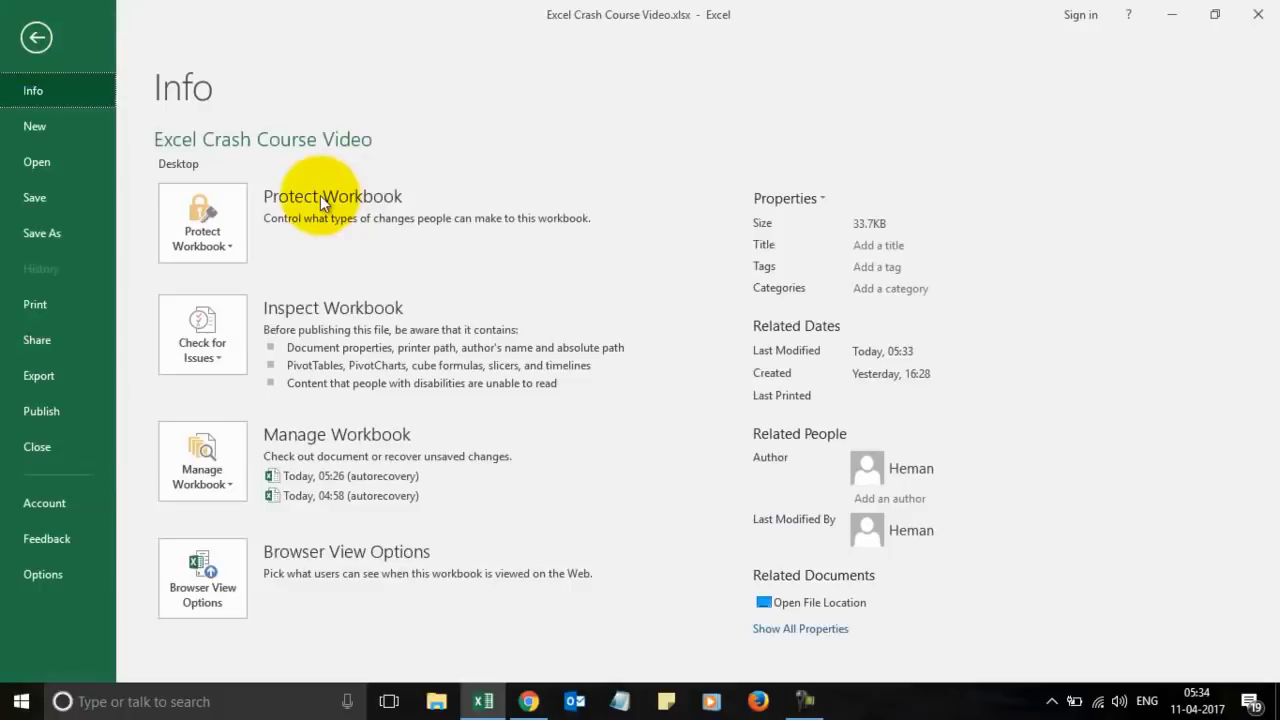
left_click(210, 222)
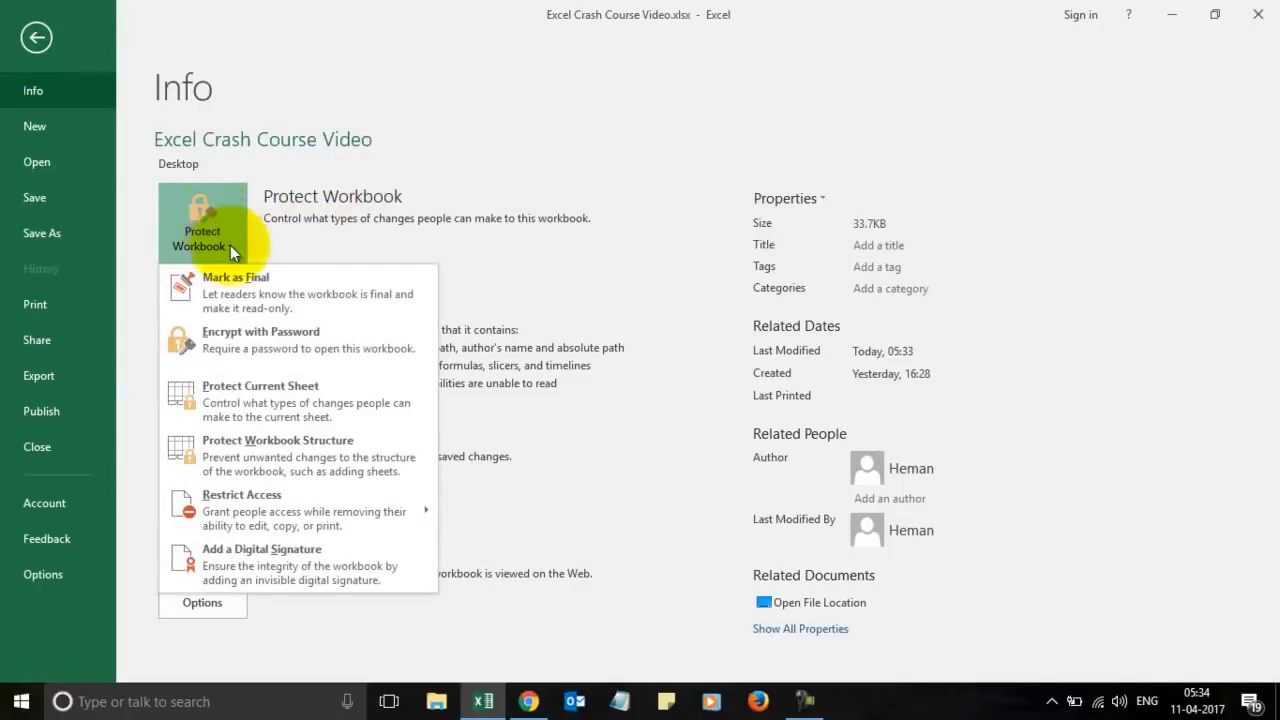
left_click(271, 340)
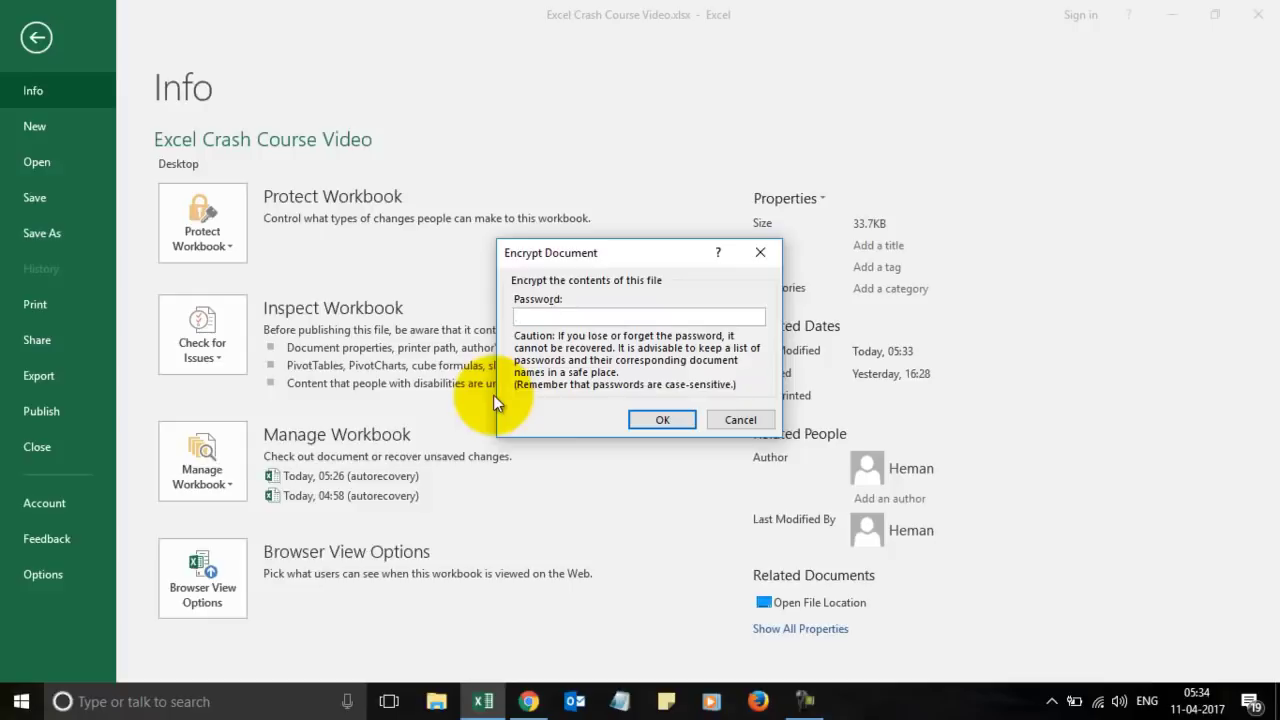
key("Escape")
key("Escape")
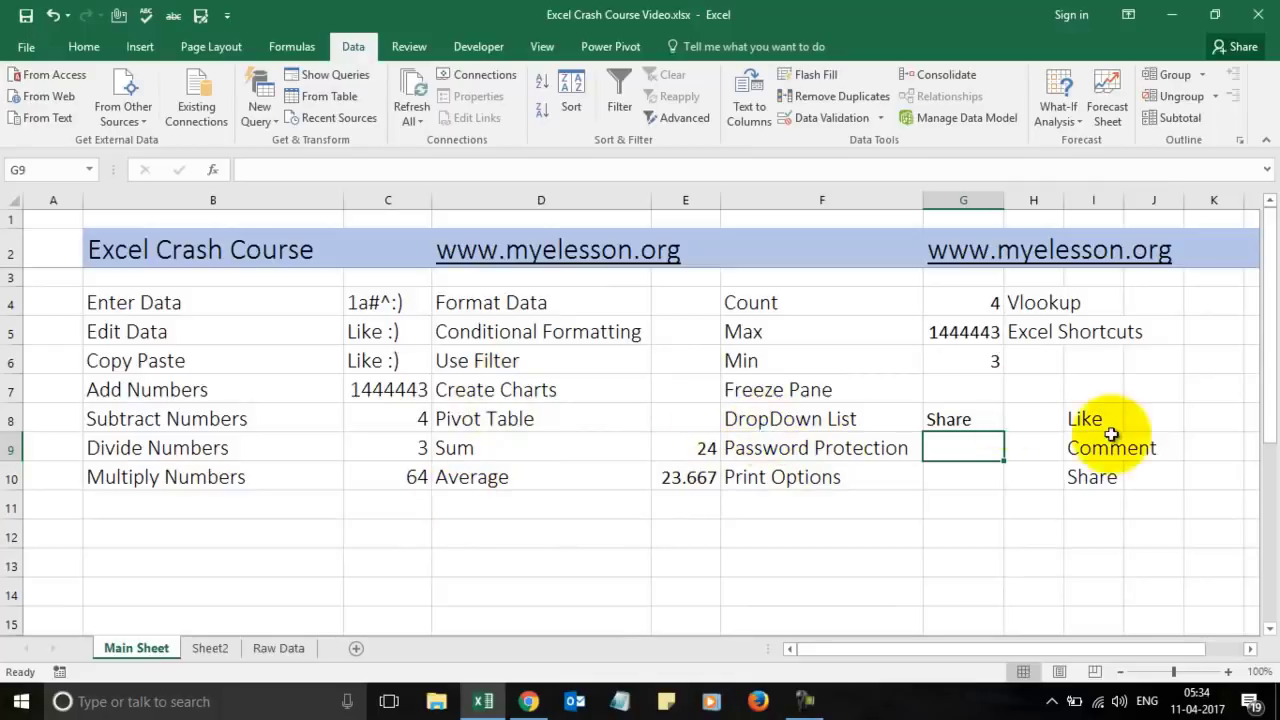
left_click(963, 472)
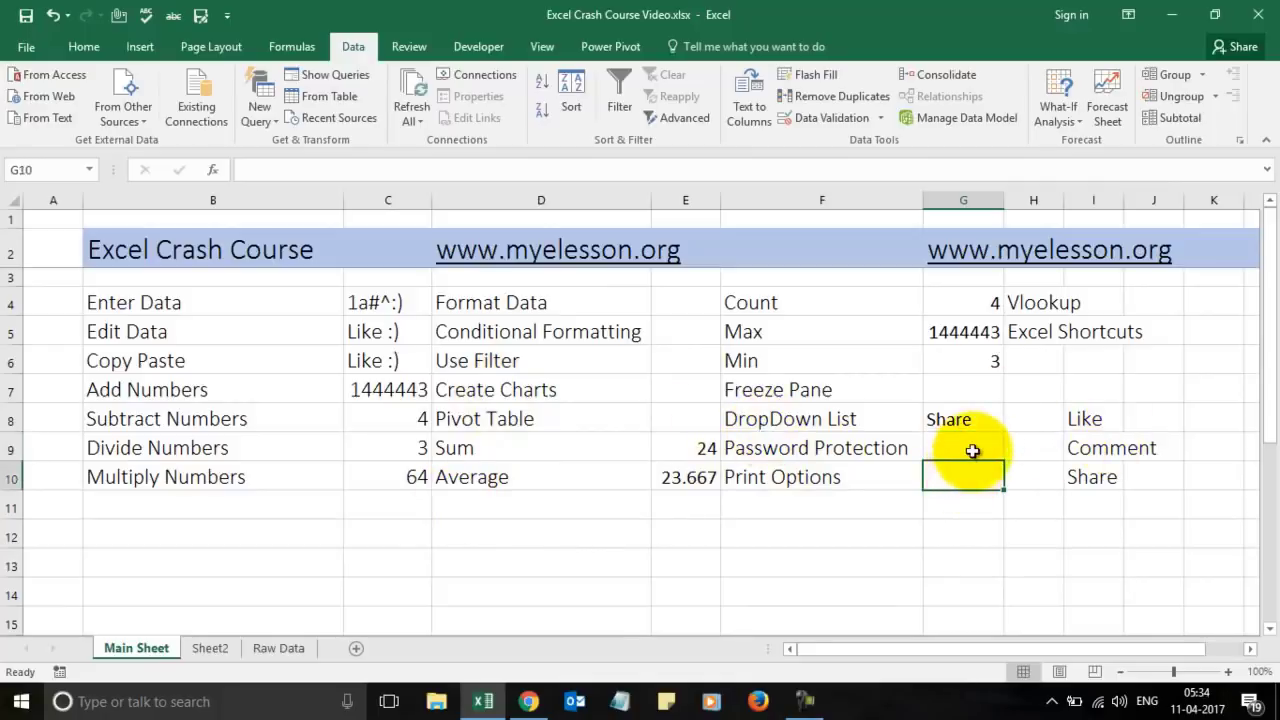
left_click(963, 449)
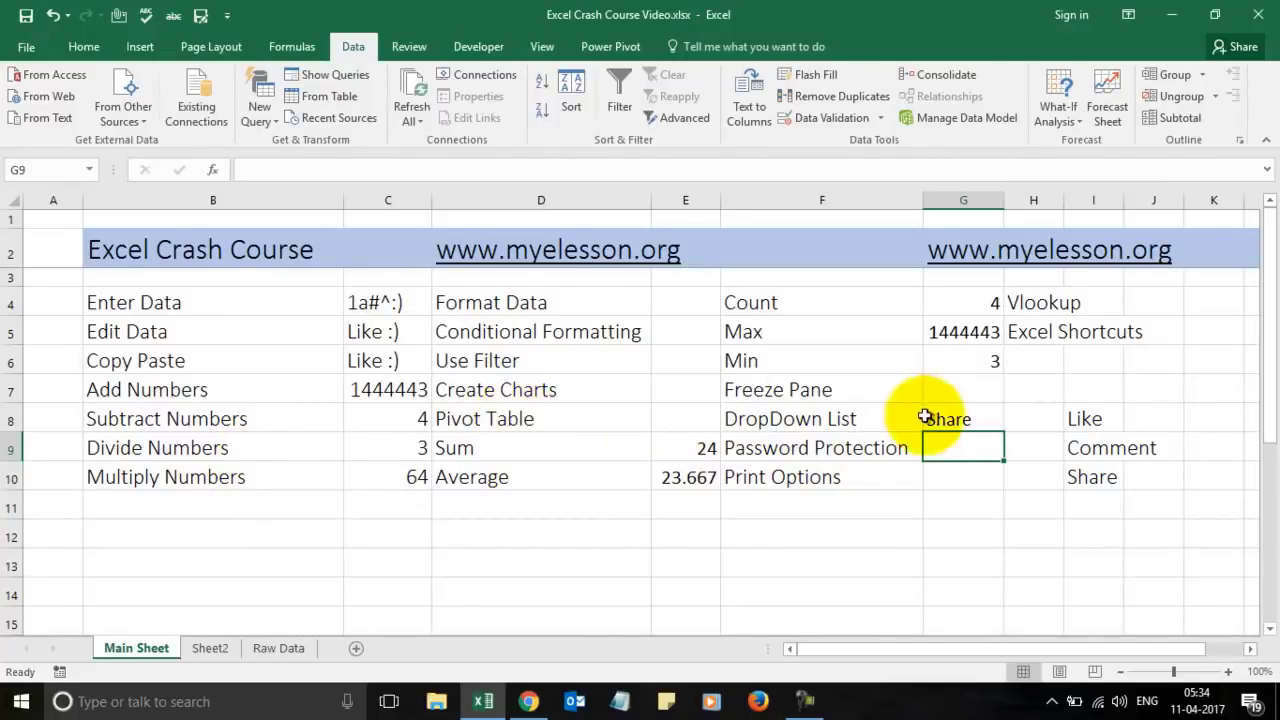
left_click(975, 419)
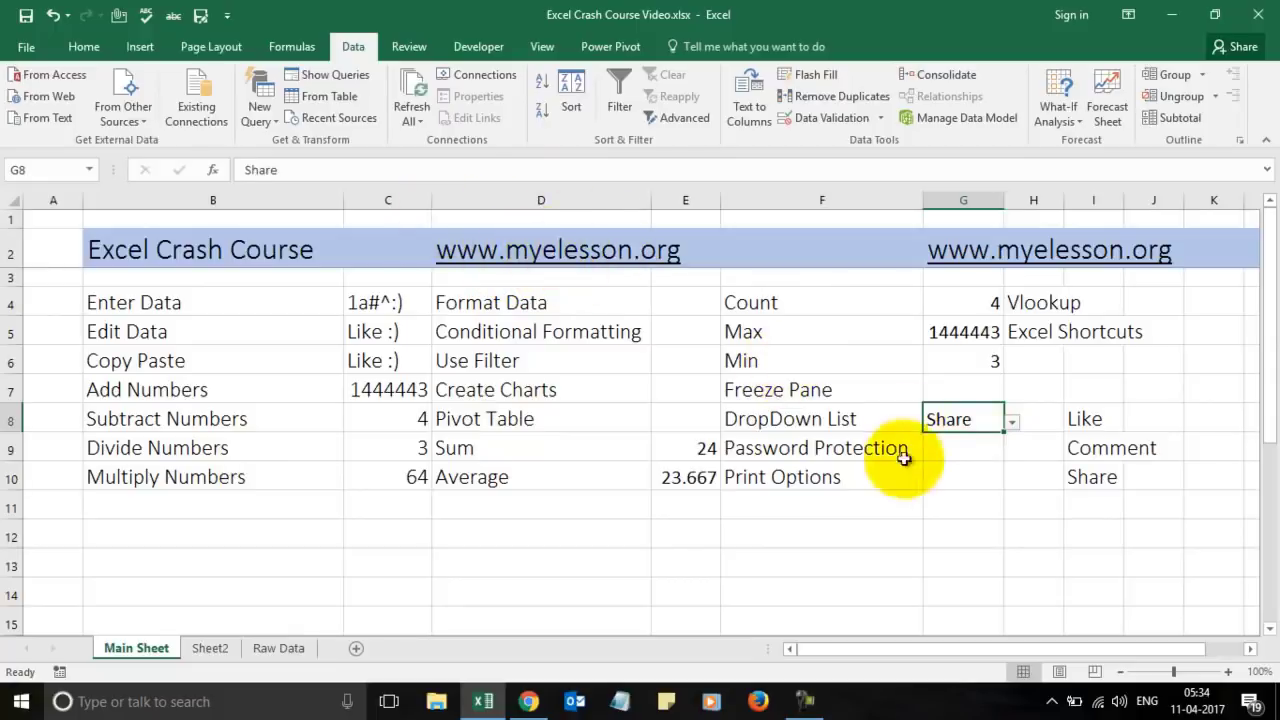
Select cell G10 beside Print Options, view the Main Sheet's print preview and settings, and return to the sheet.
left_click(949, 478)
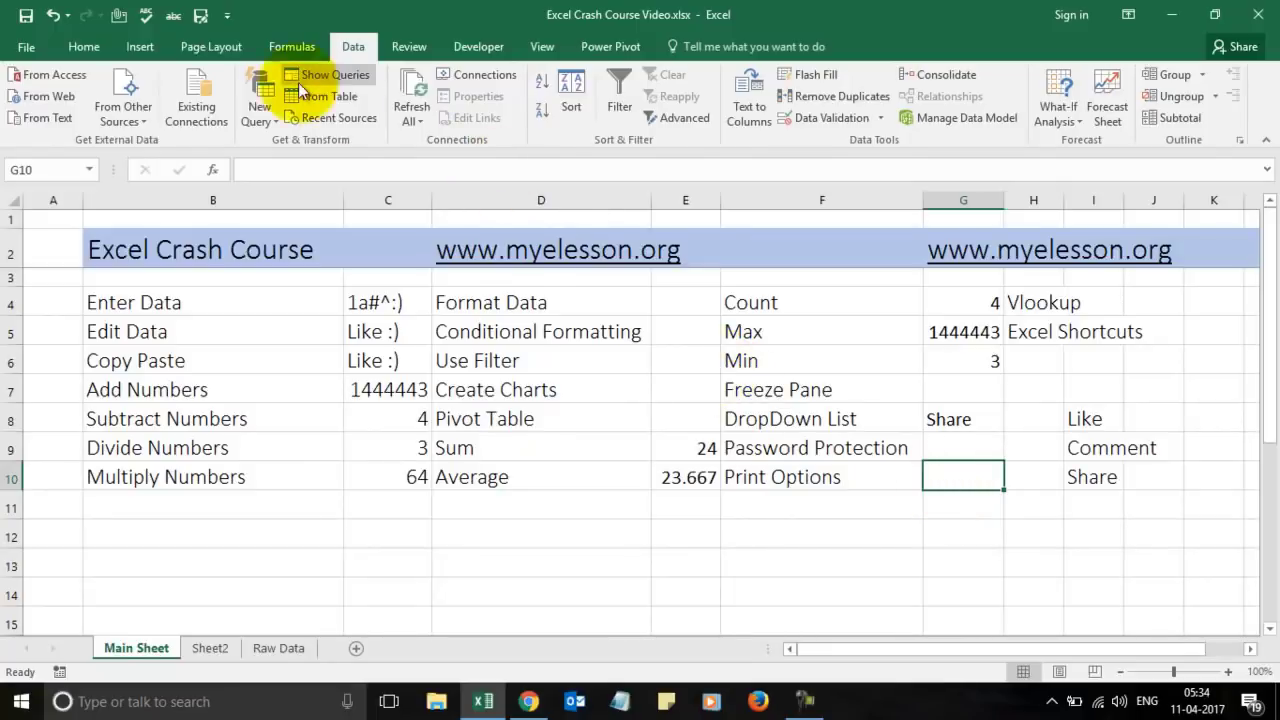
left_click(208, 47)
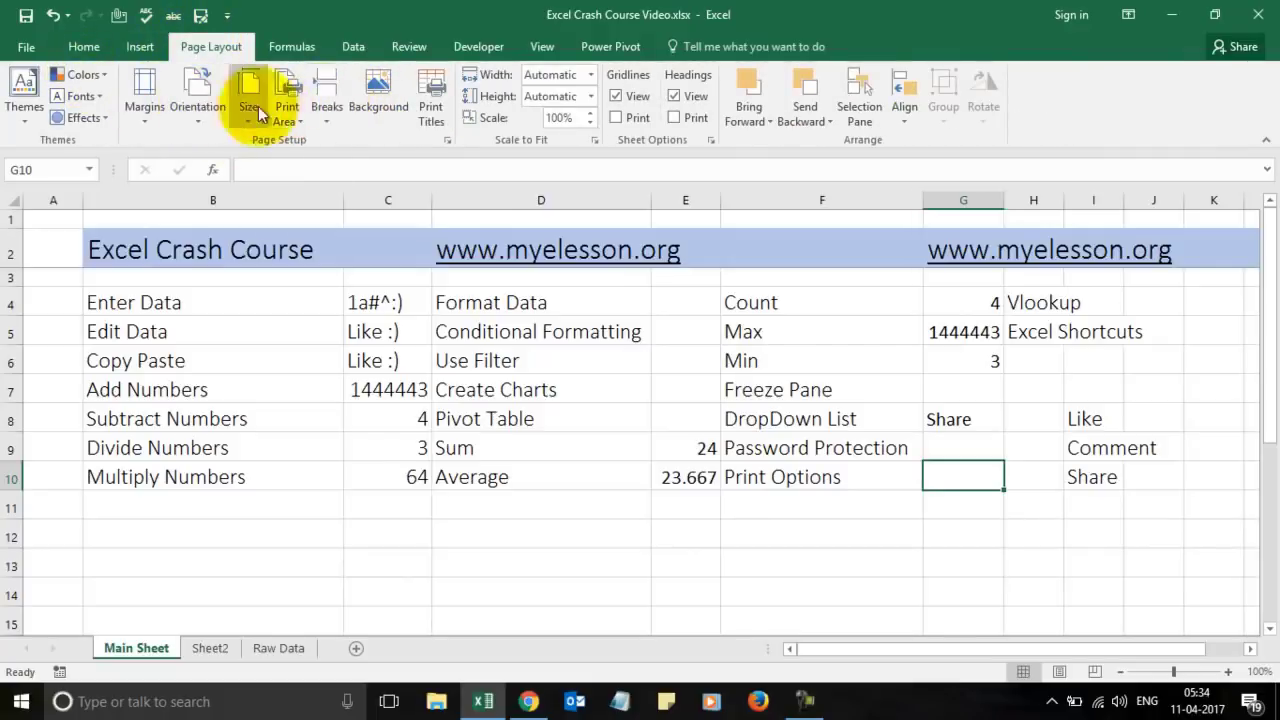
left_click(25, 50)
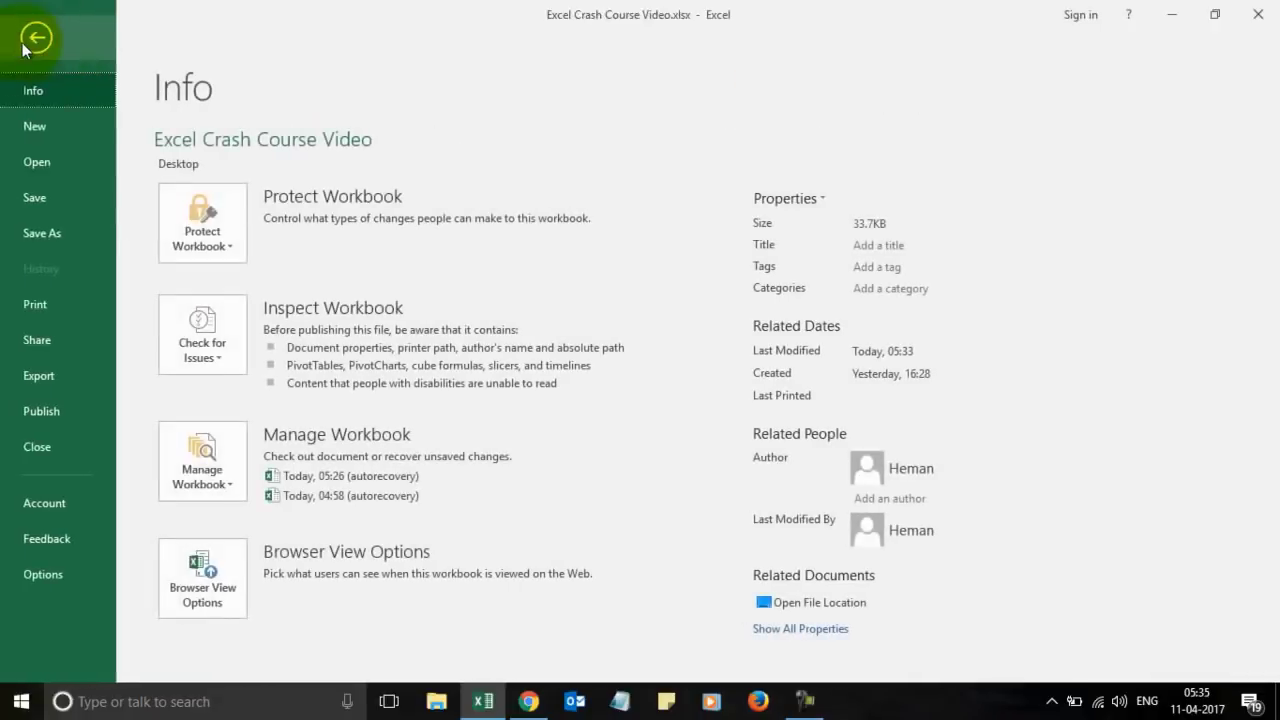
left_click(36, 305)
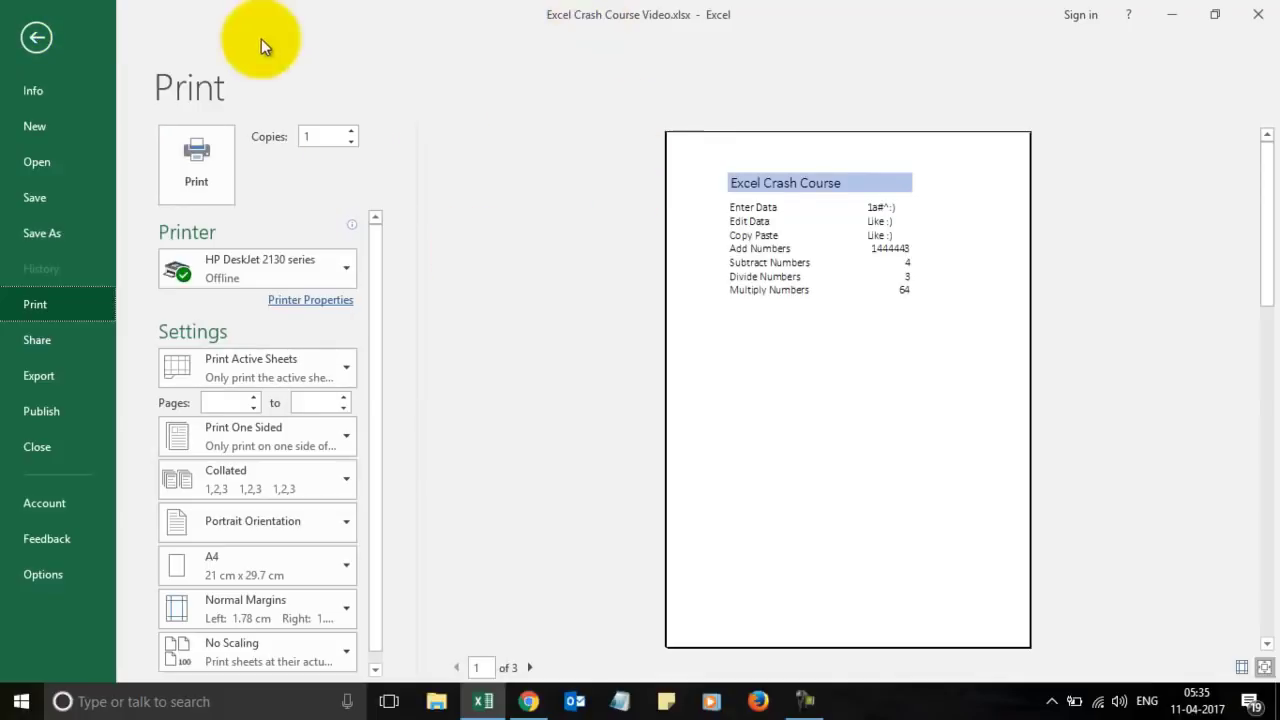
left_click(35, 42)
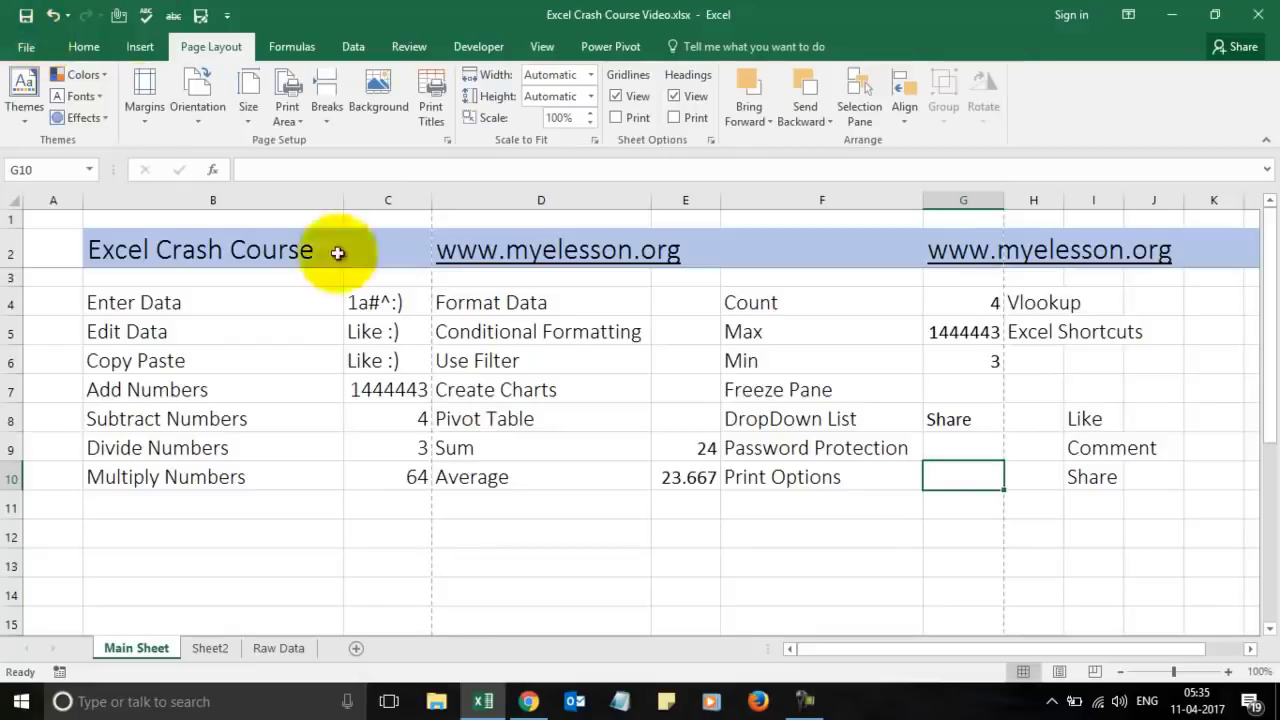
Select cell I4 beside Vlookup, look at Sheet2, and examine the Product name and Total Sales columns on the Raw Data sheet.
left_click(1094, 309)
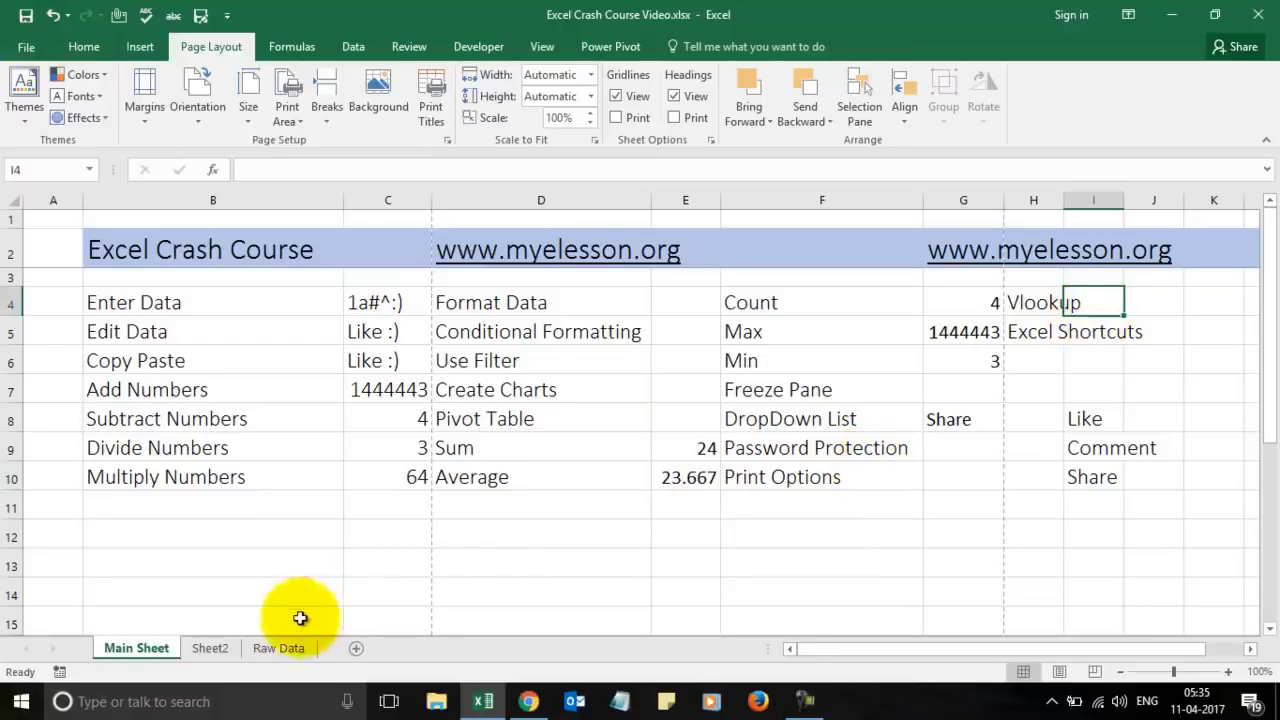
left_click(227, 647)
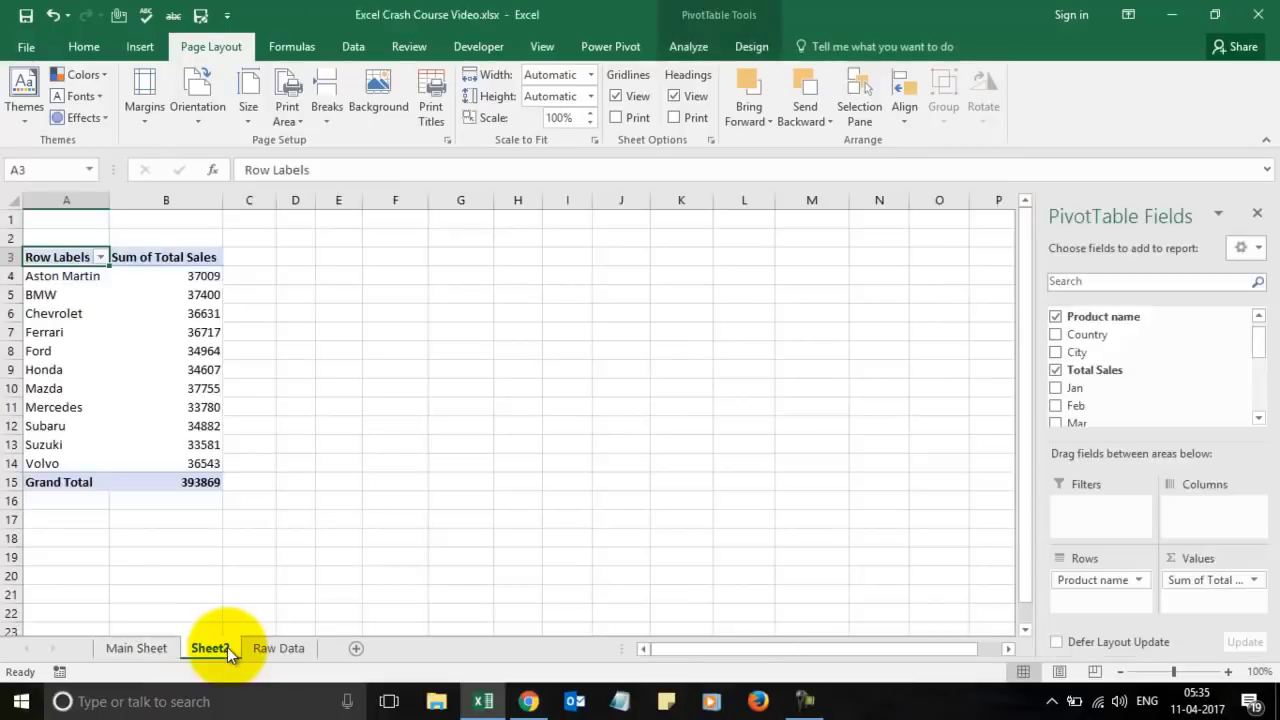
left_click(262, 647)
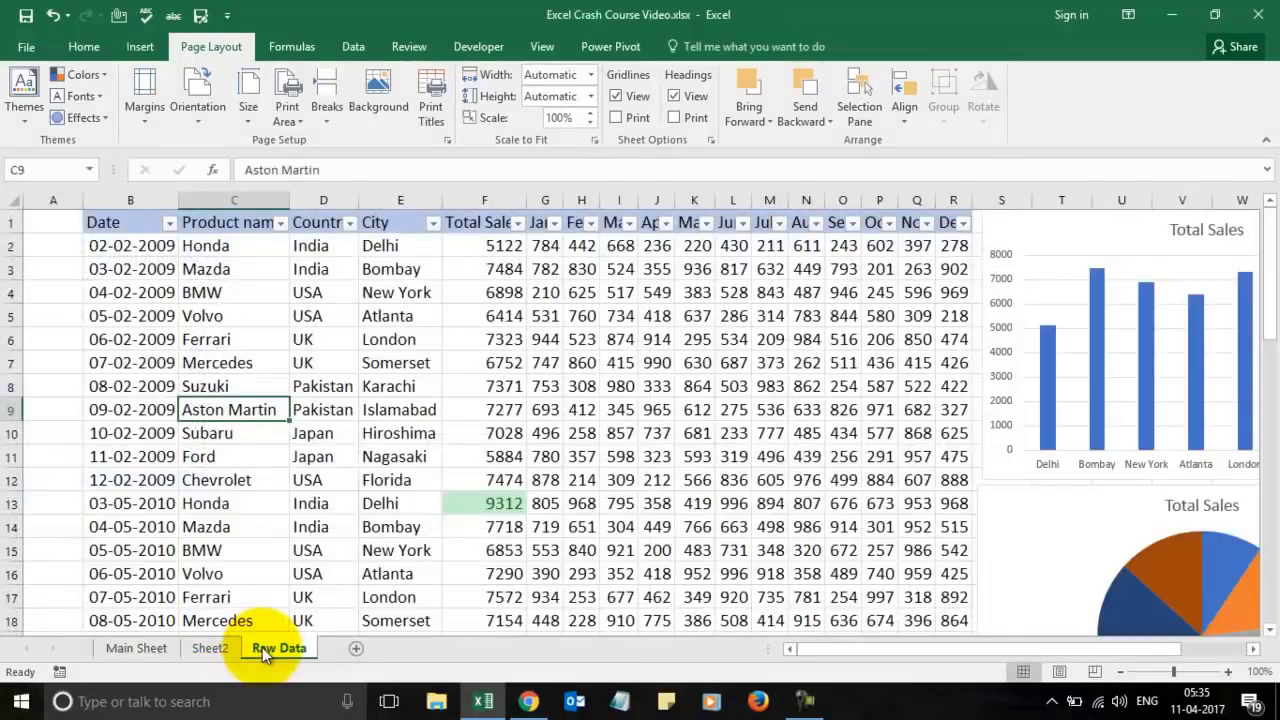
key("Up")
key("Up")
key("Up")
key("Up")
key("Up")
key("Up")
key("Up")
key("Up")
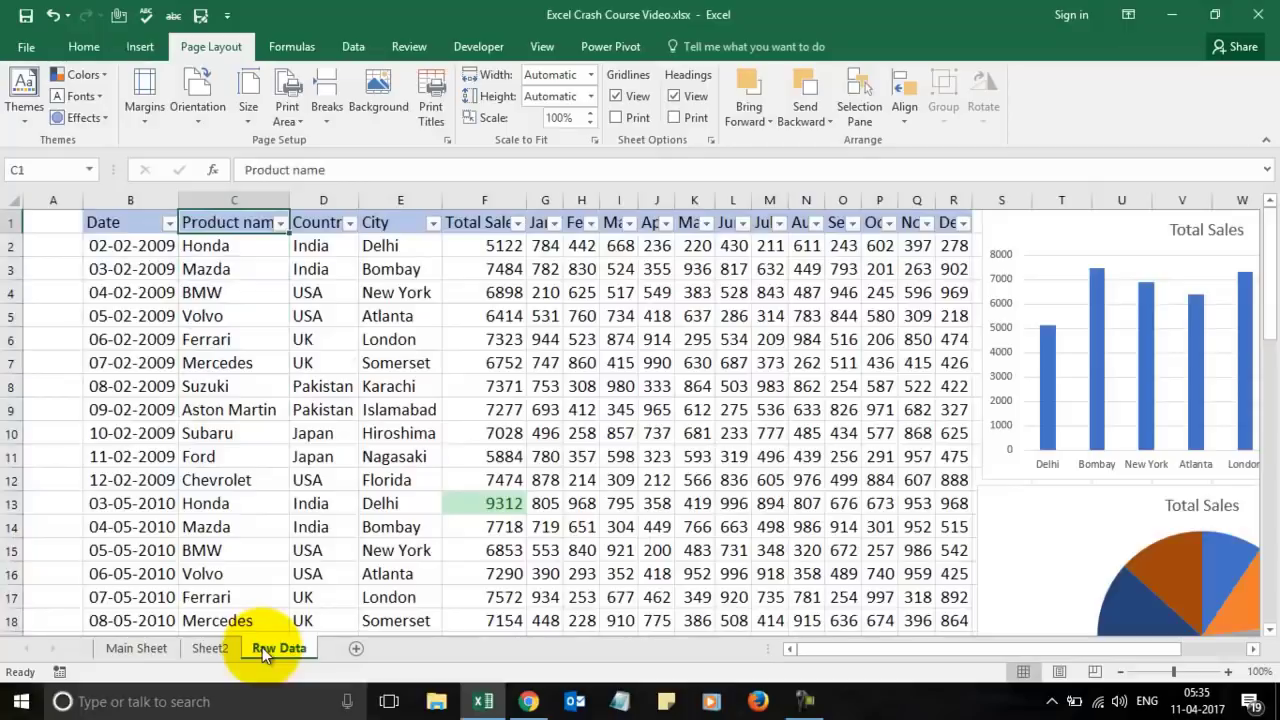
key("Down")
key("Right")
key("Right")
key("Right")
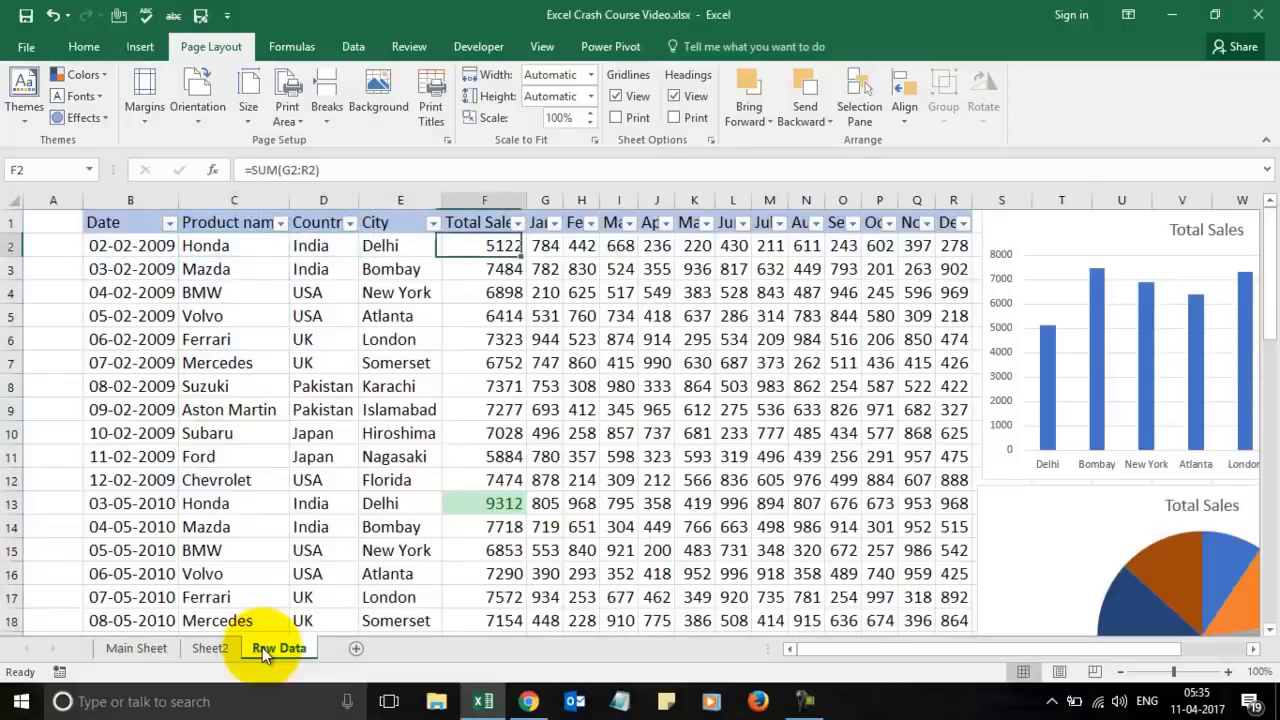
key("Left")
key("Left")
key("Left")
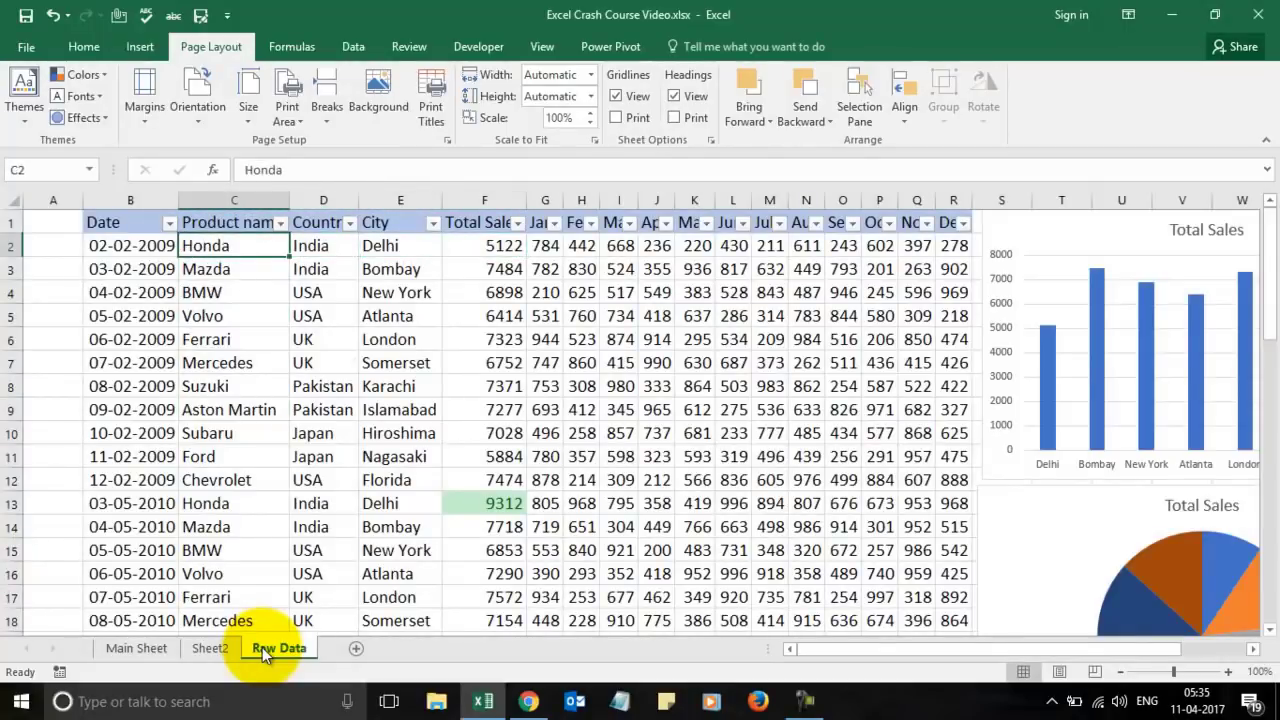
key("shift+Down")
key("shift+Down")
key("shift+Up")
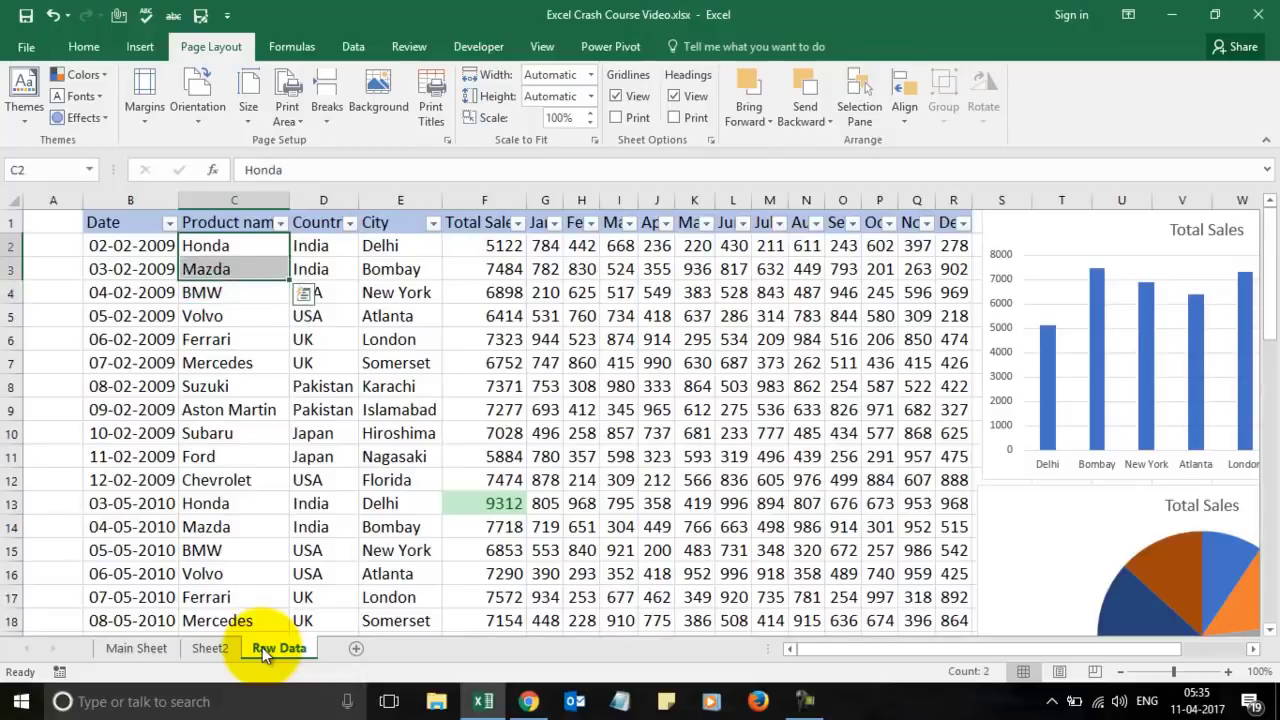
key("Up")
key("Down")
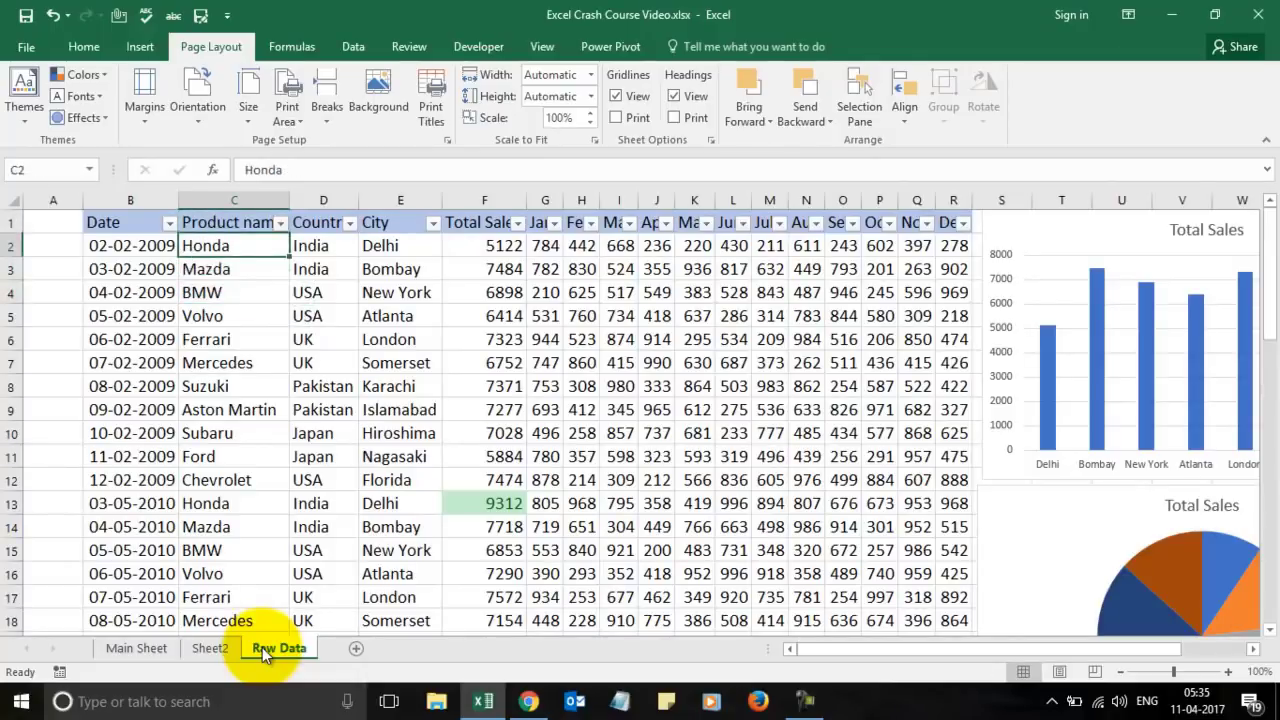
Enter Honda in cell I4 beside Vlookup on the Main Sheet.
left_click(158, 649)
key("Right")
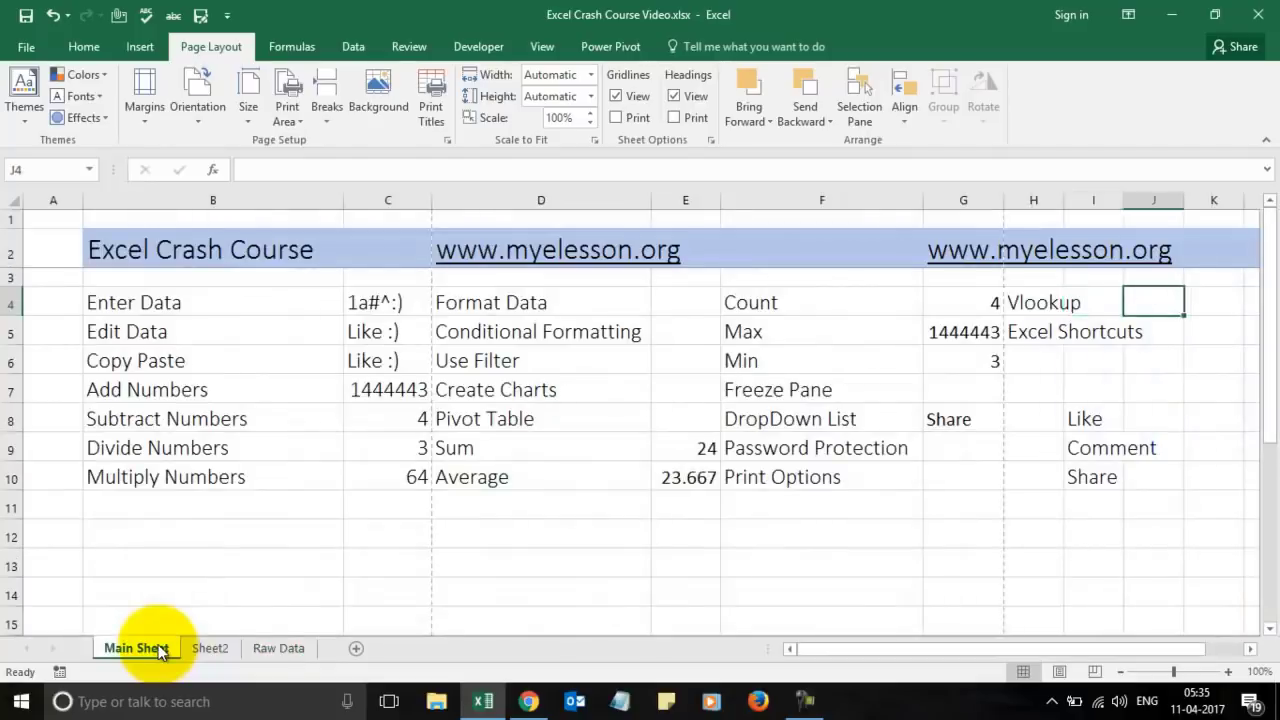
key("Left")
key("Left")
key("Down")
key("Down")
key("Down")
key("Down")
key("Down")
key("Down")
key("Down")
key("Down")
key("Down")
key("Down")
key("Up")
key("Up")
key("Up")
key("Up")
key("Up")
key("Up")
key("Up")
key("Up")
key("Up")
key("Up")
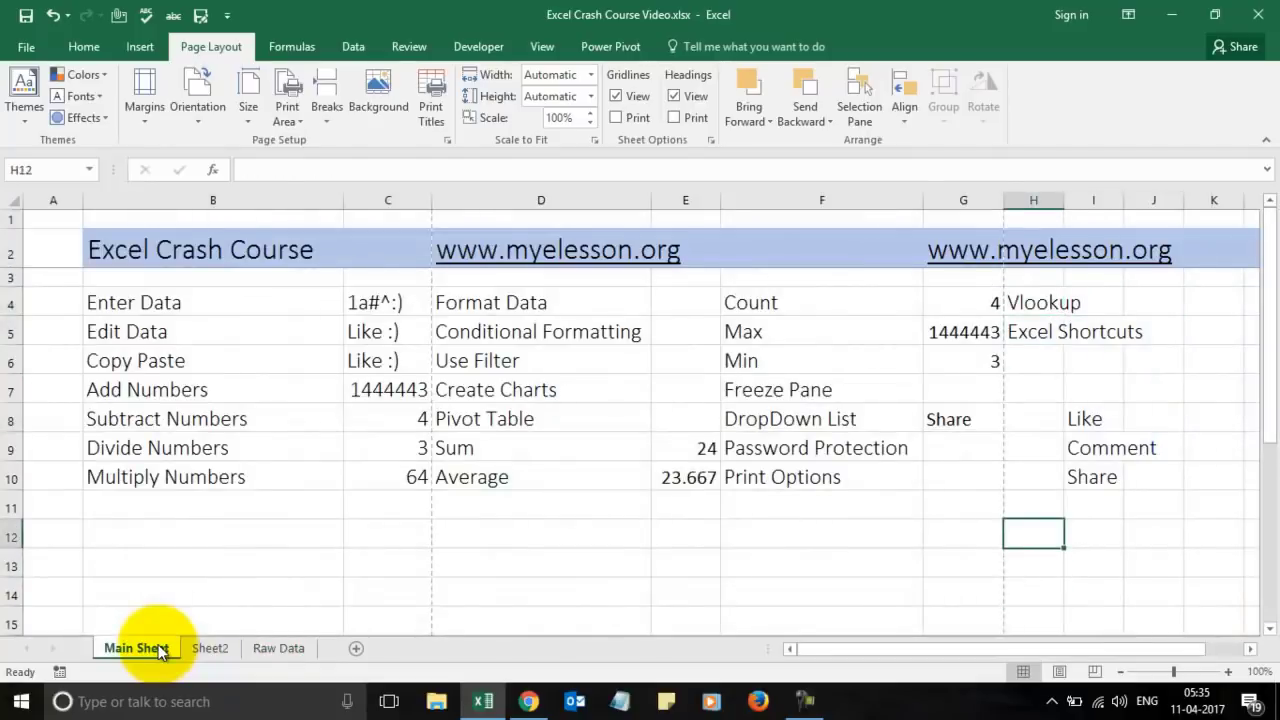
key("Right")
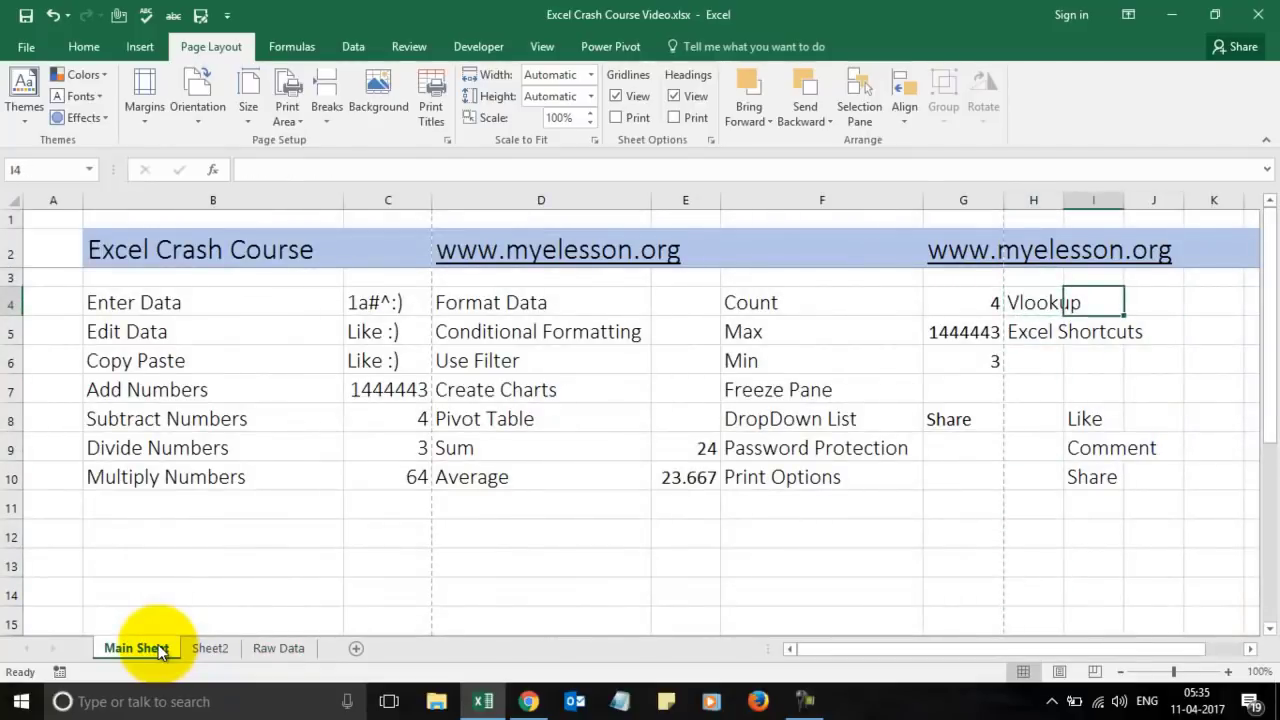
type("Honda")
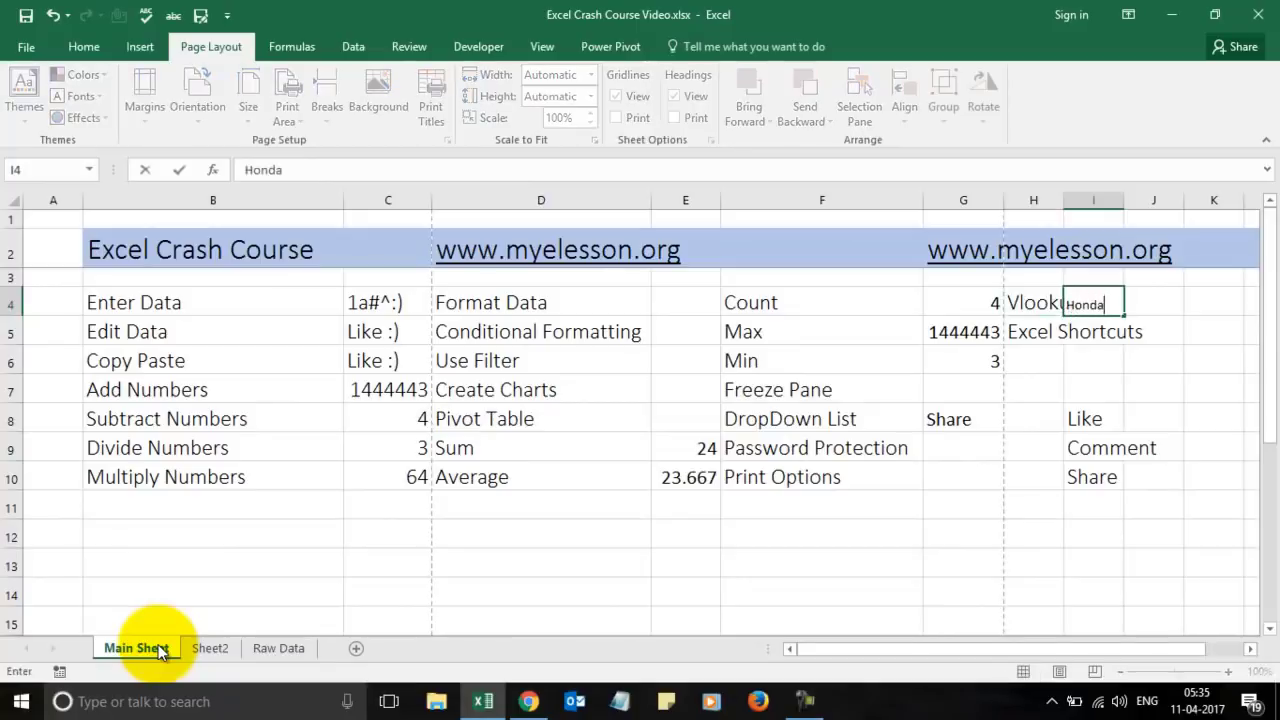
key("Return")
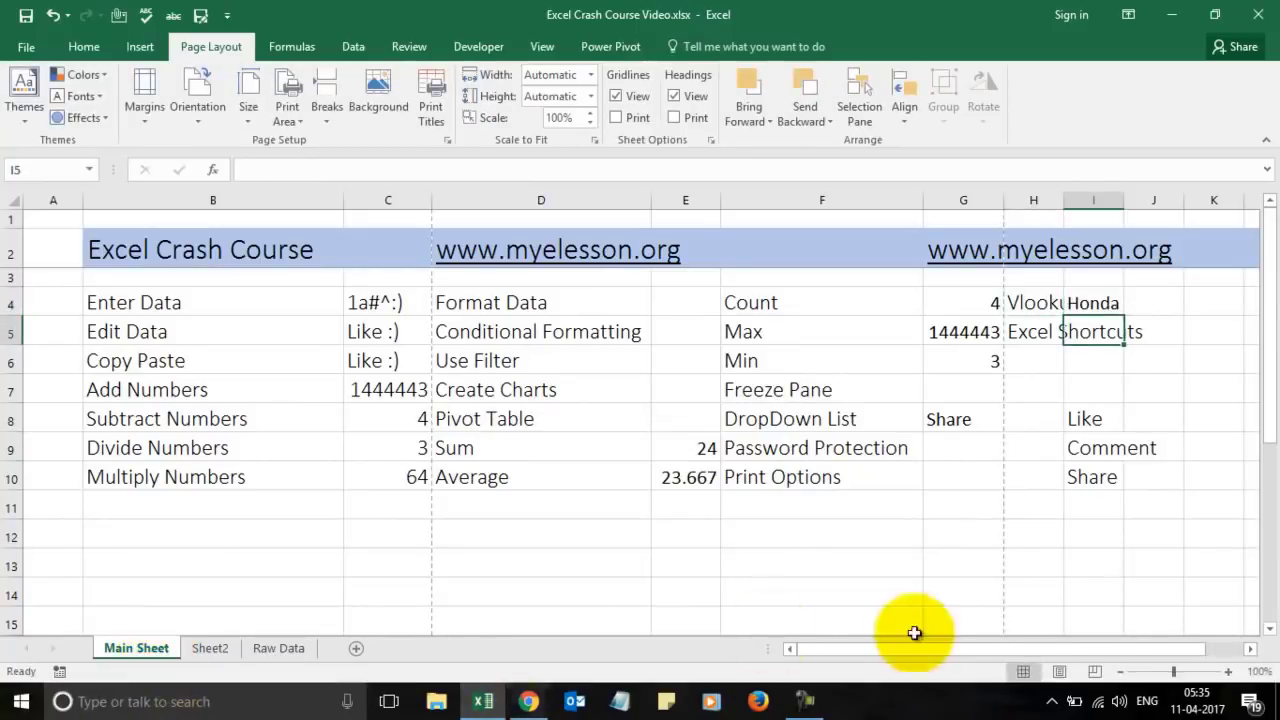
Stay in Normal view without unfreezing the panes, and clear the Honda entry from cell I4.
left_click(1059, 671)
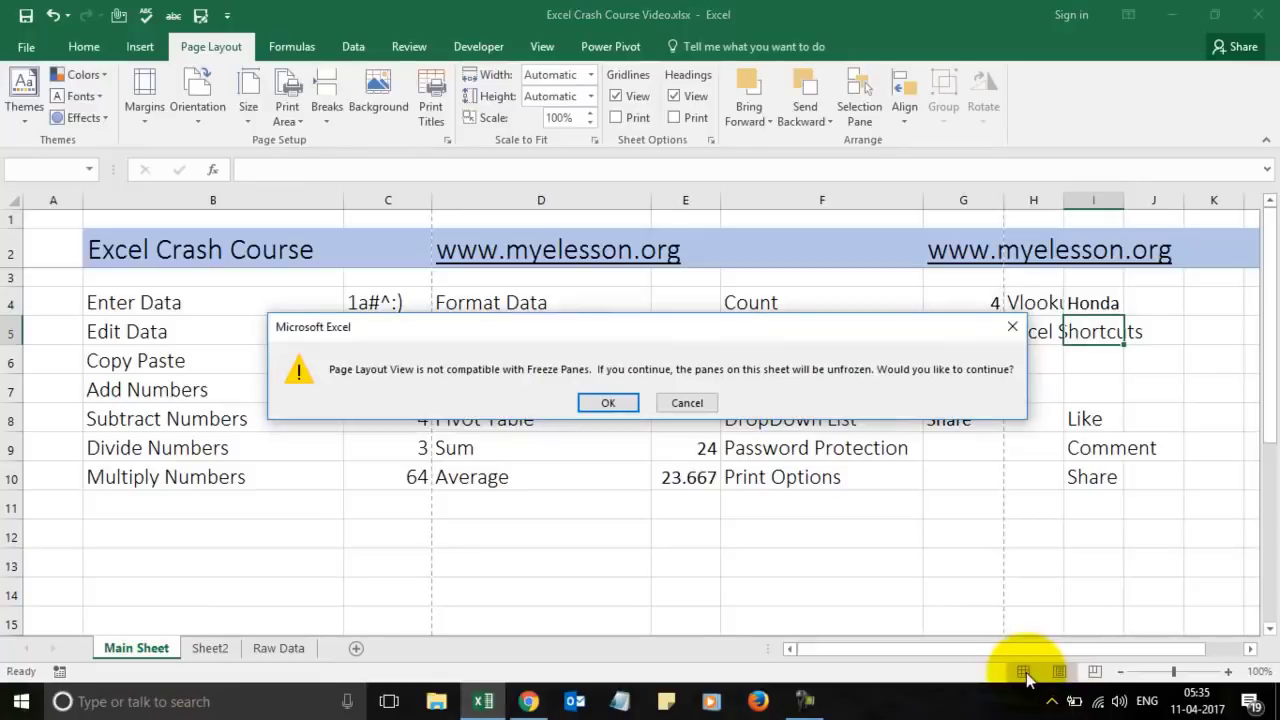
key("Escape")
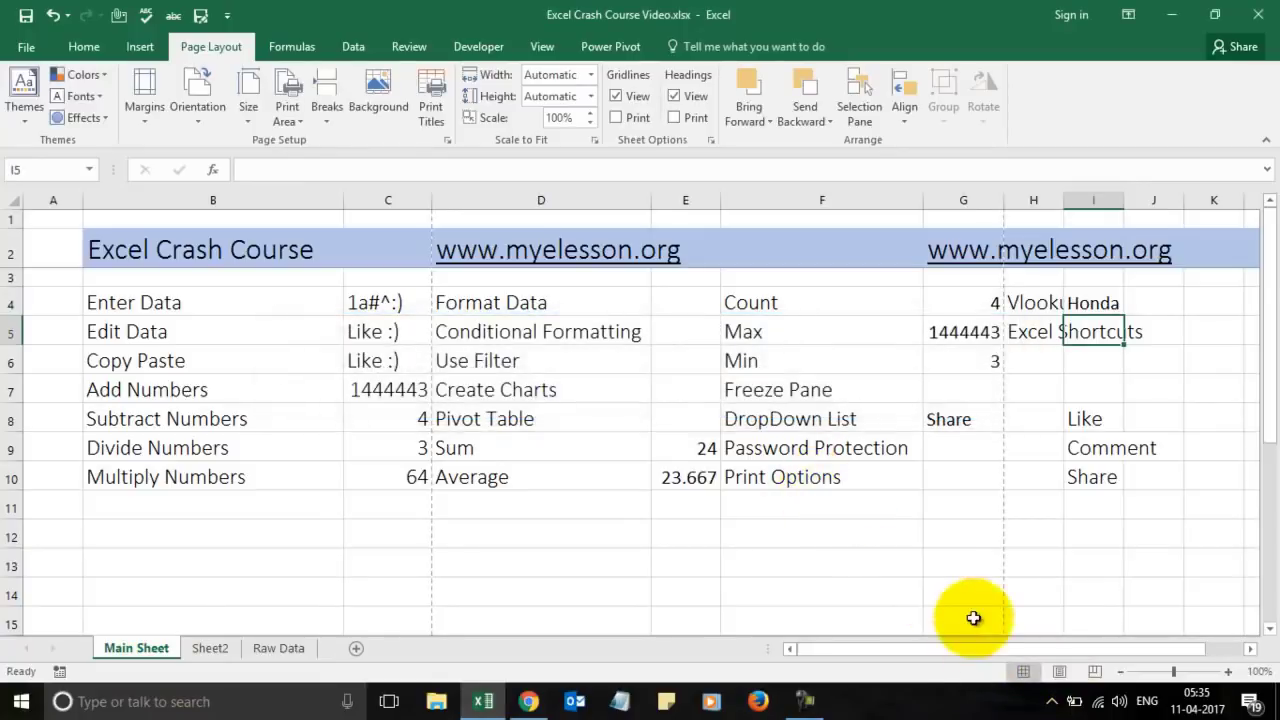
left_click(1108, 303)
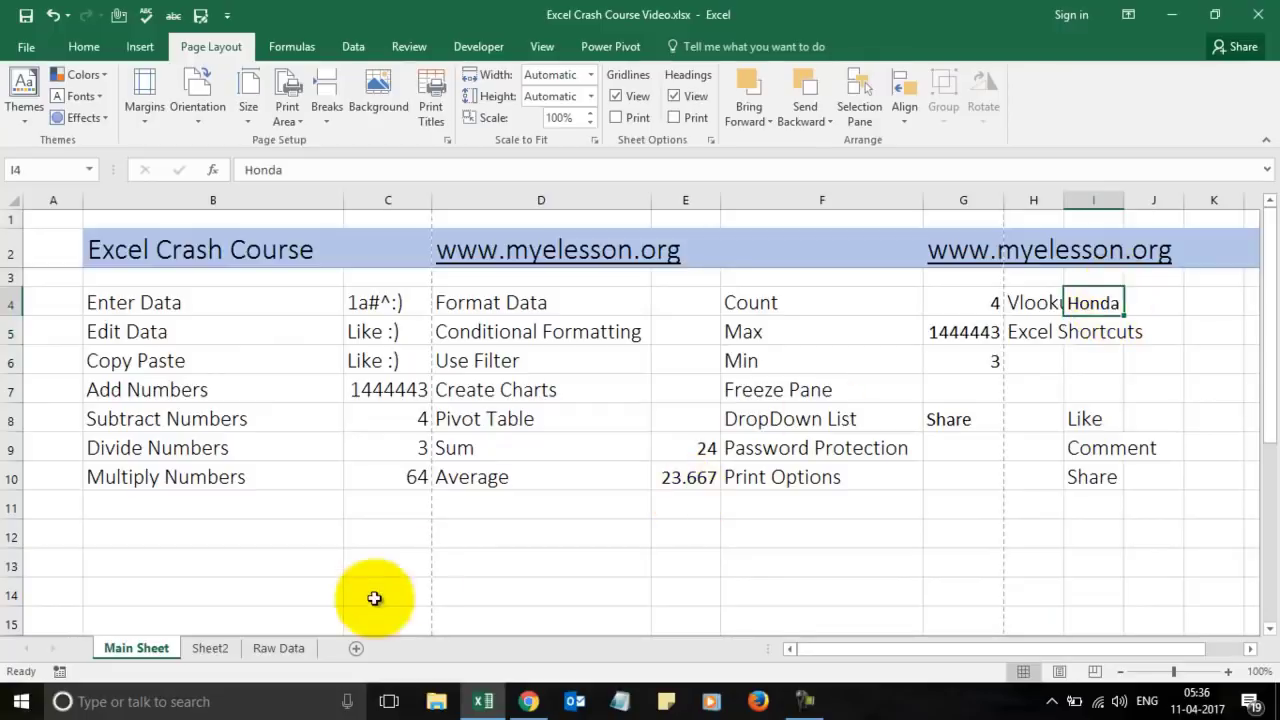
key("Delete")
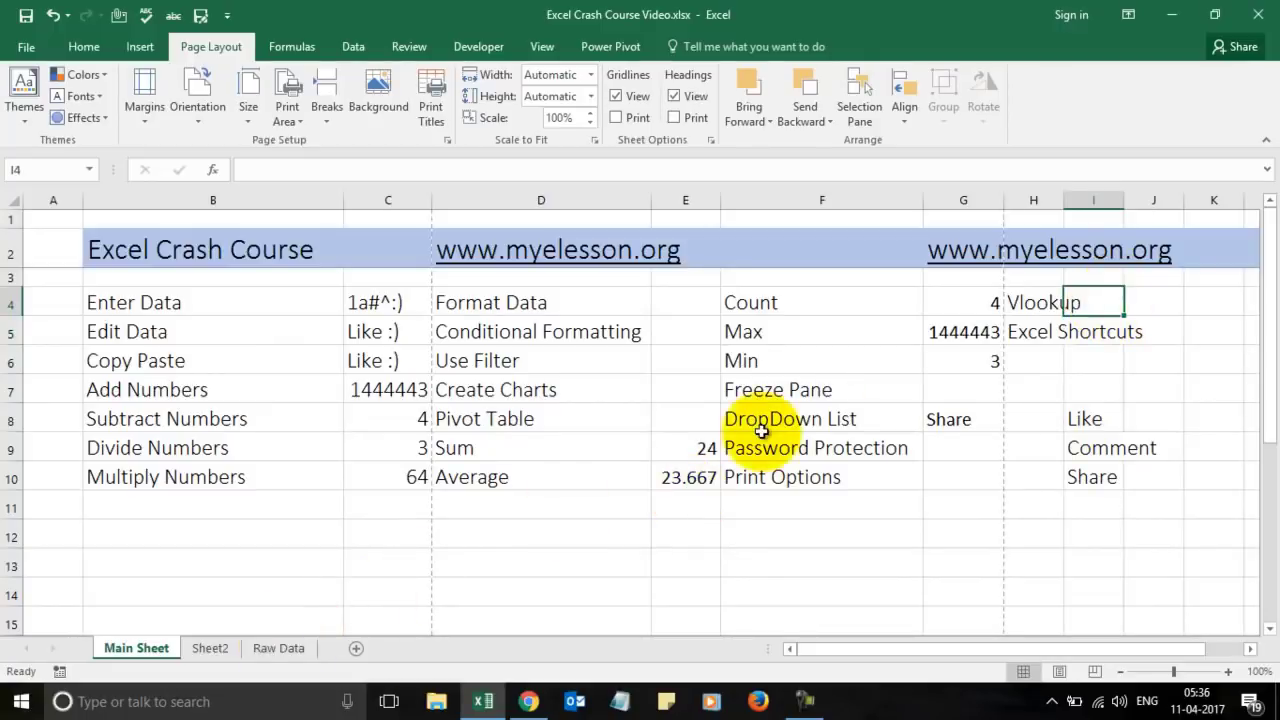
Add a new worksheet after Raw Data and paste a copy of the Main Sheet's header row 2 into its row 2.
left_click(280, 648)
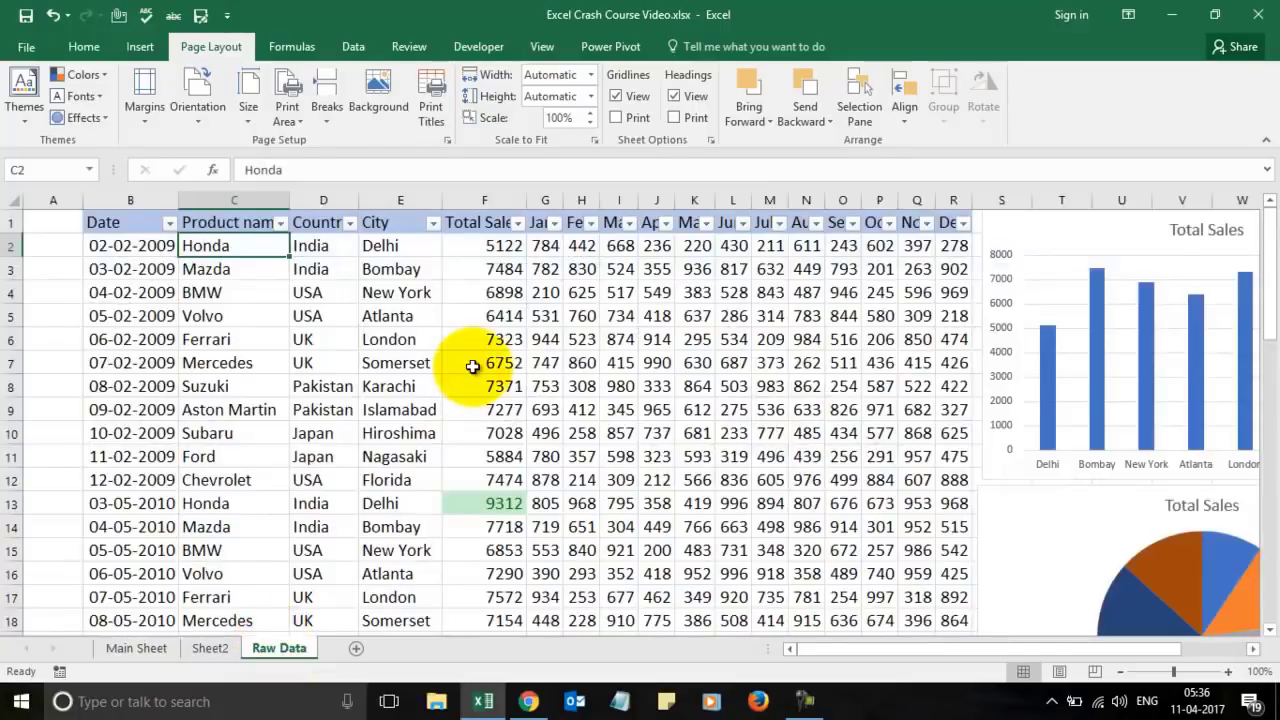
left_click(355, 648)
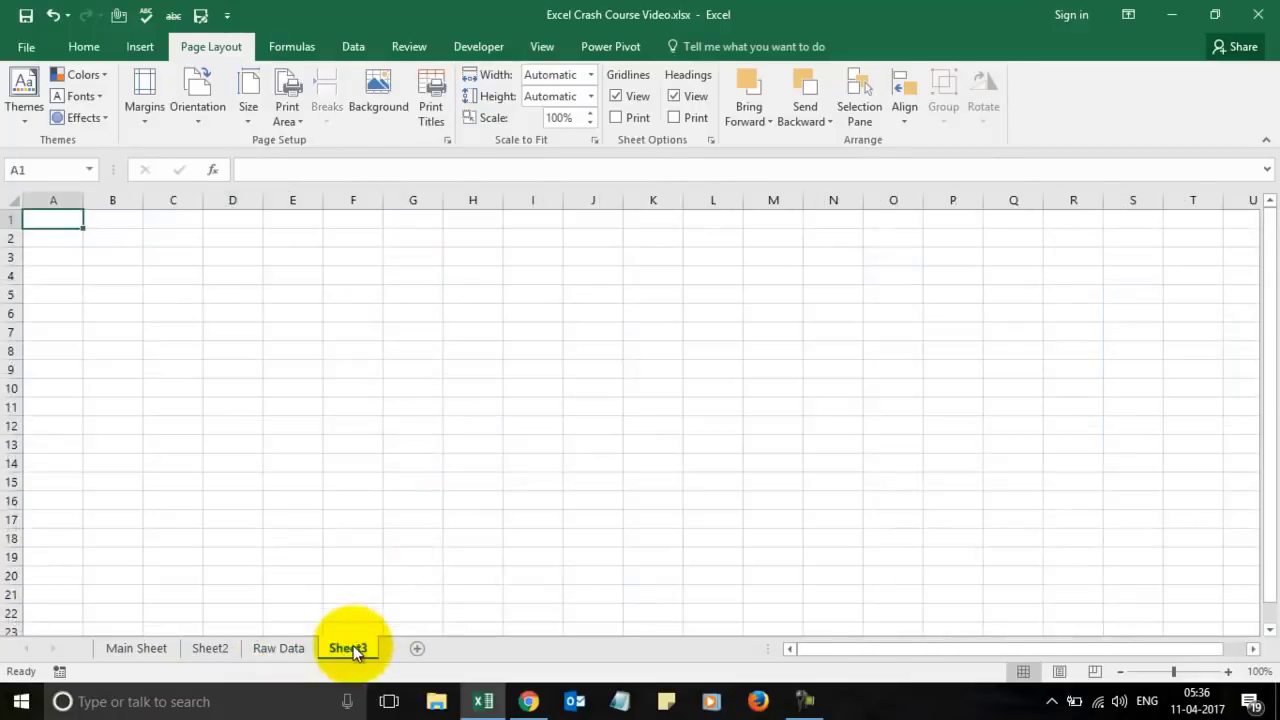
left_click(140, 649)
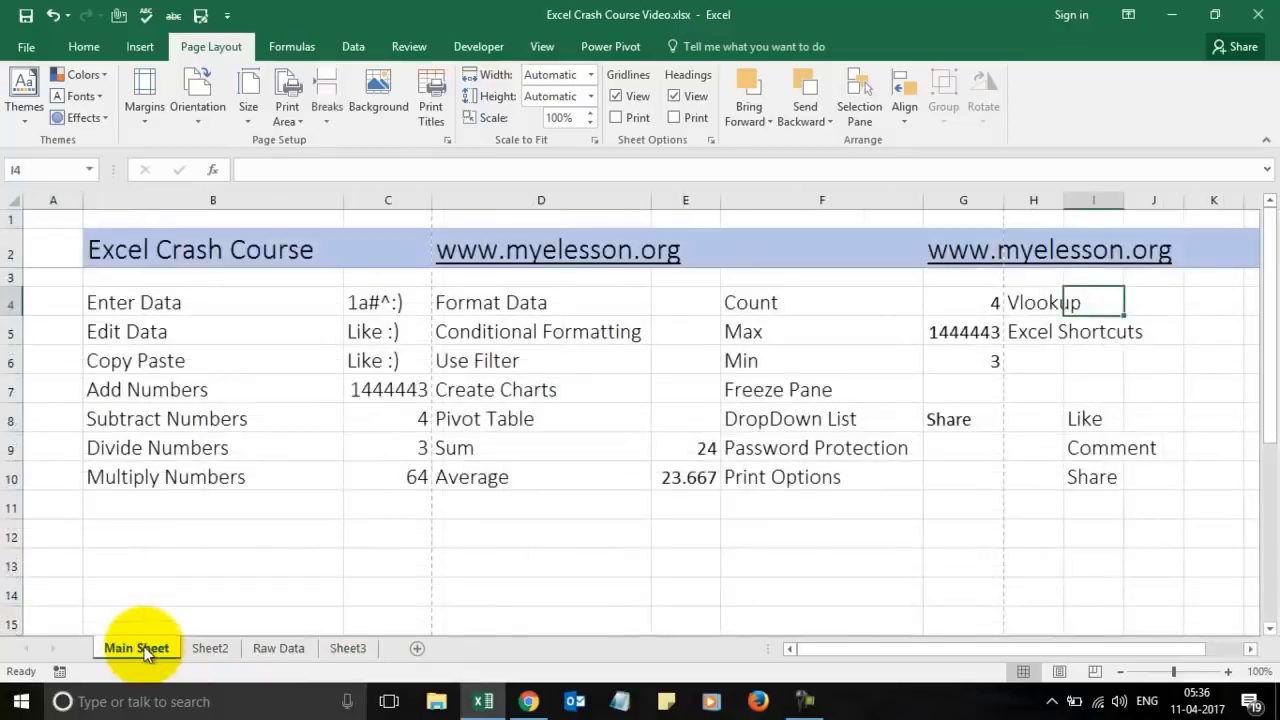
left_click(12, 250)
key("ctrl+c")
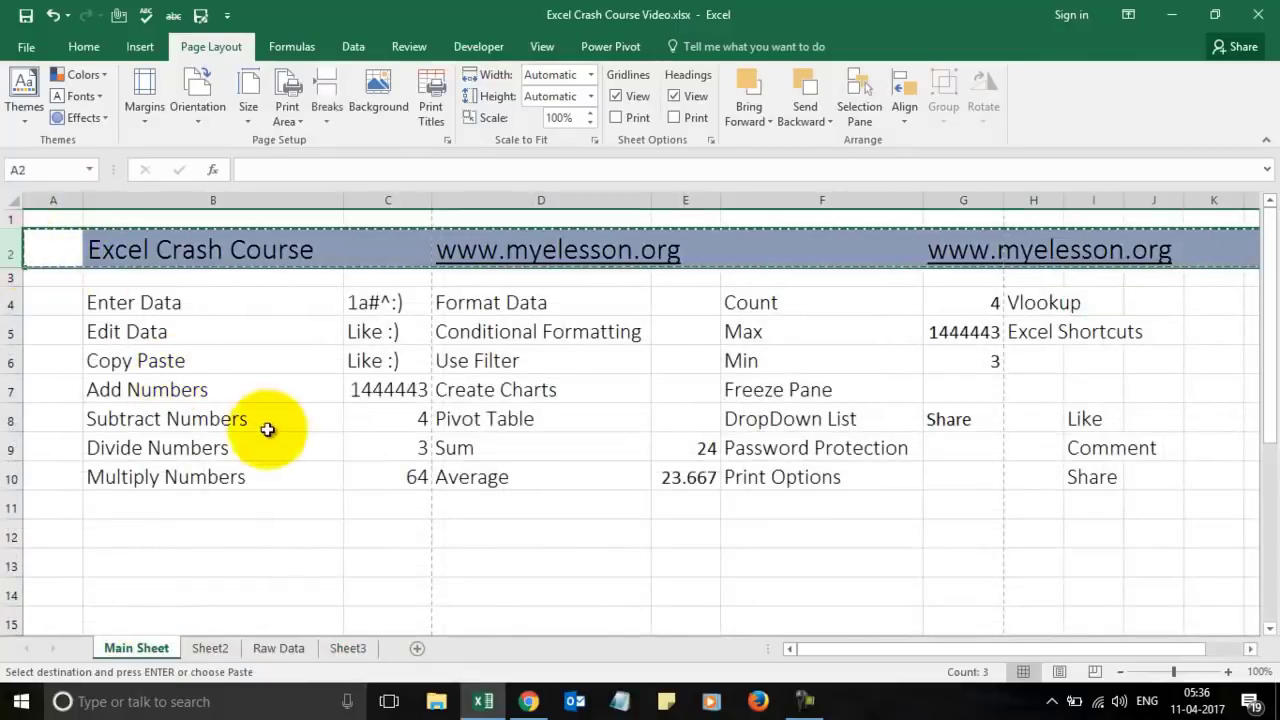
left_click(348, 649)
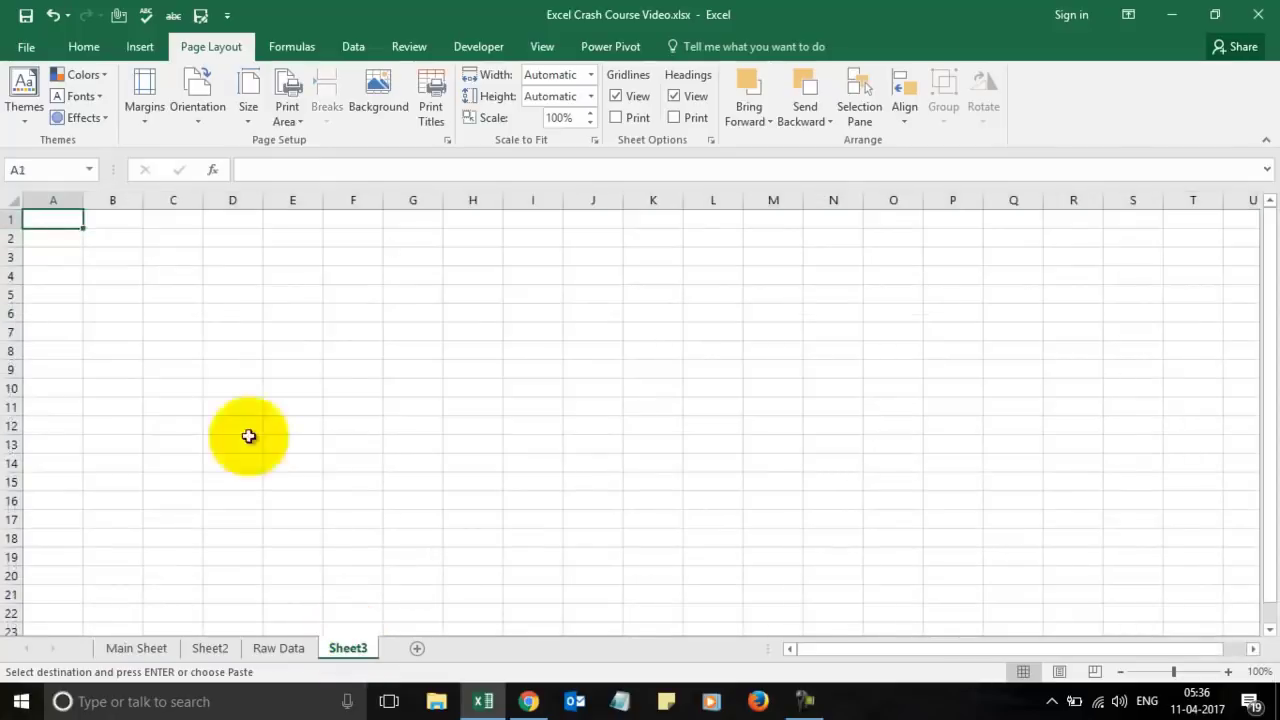
left_click(9, 238)
key("ctrl+v")
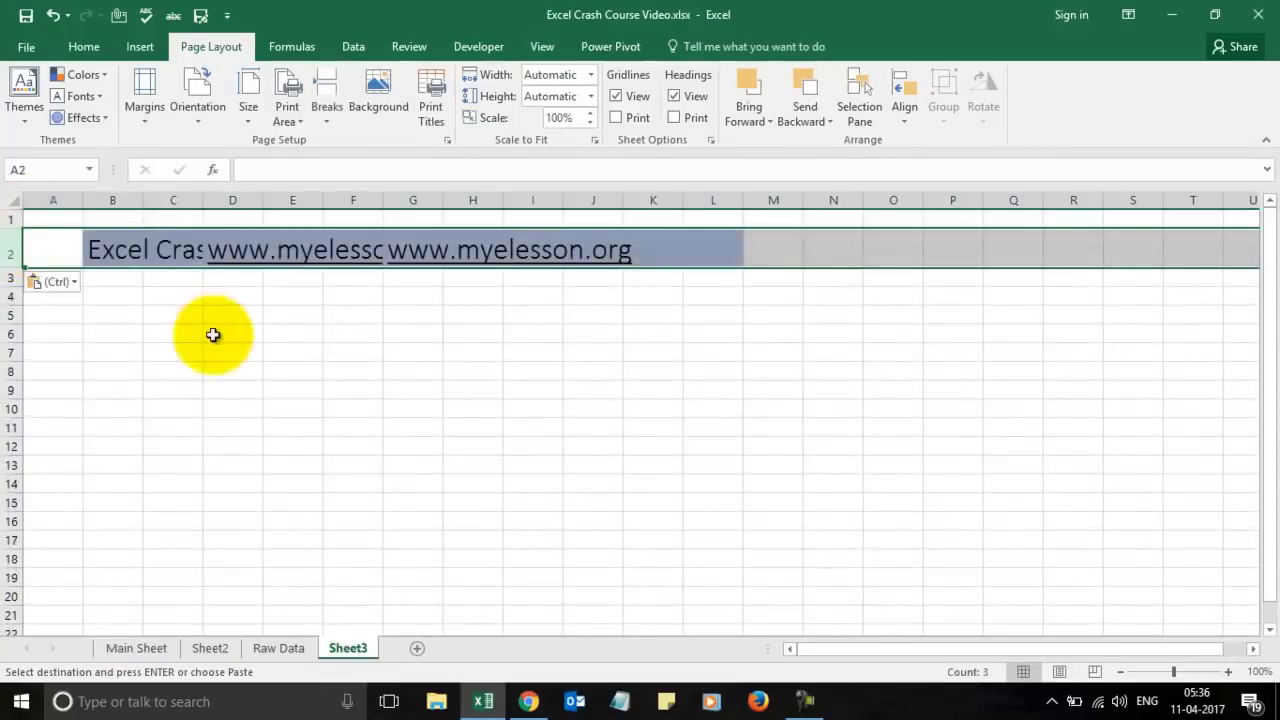
Try the Keep Source Formatting paste option on the pasted header row and settle on Formulas & Number Formatting.
left_click(76, 282)
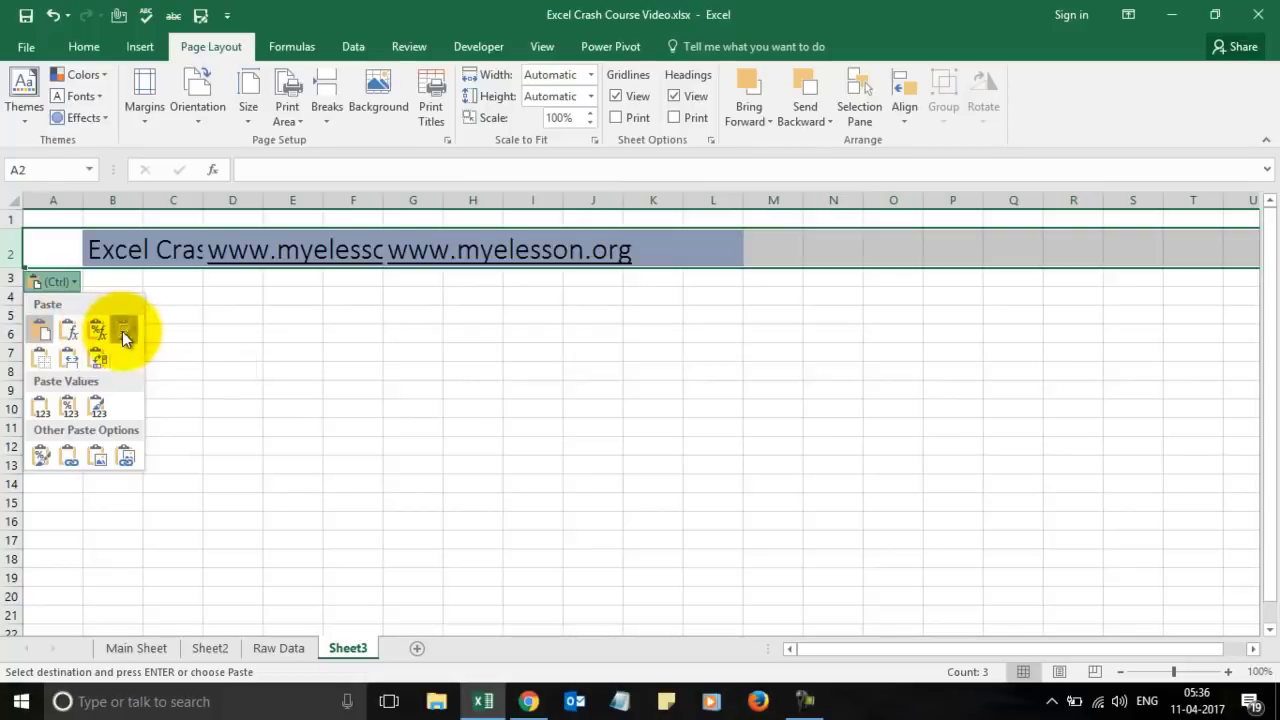
left_click(122, 331)
left_click(79, 290)
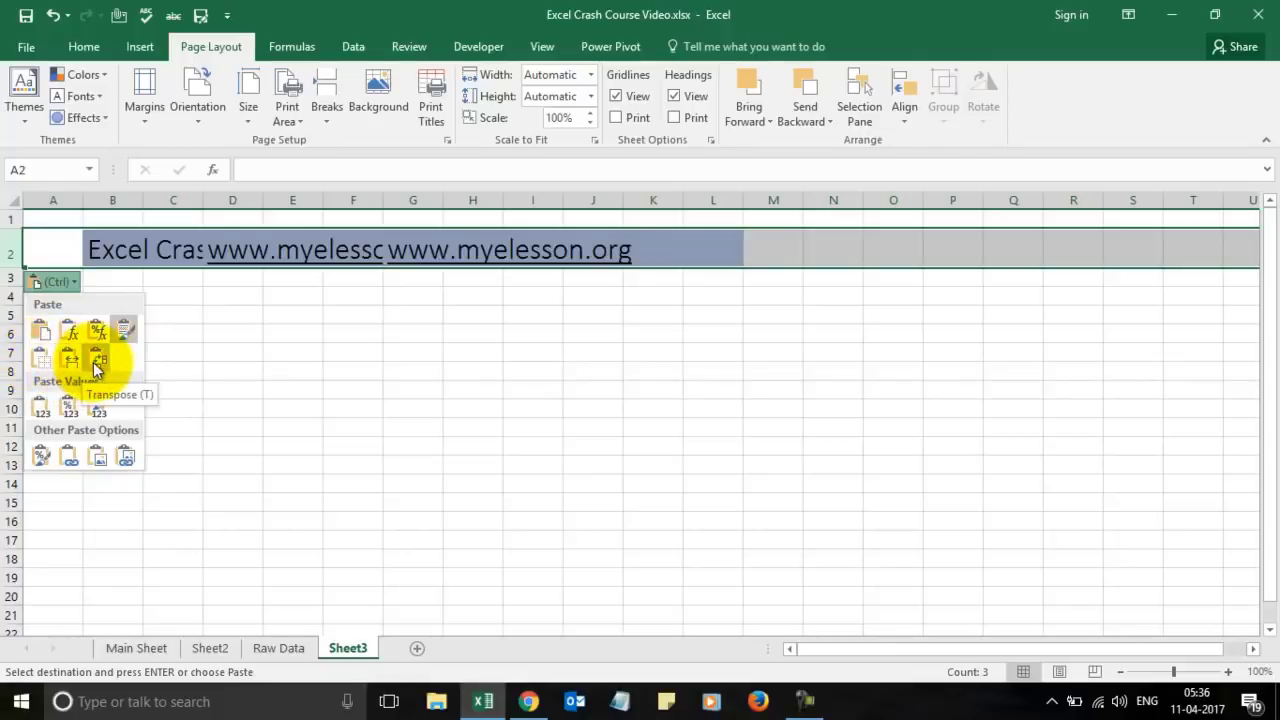
left_click(95, 331)
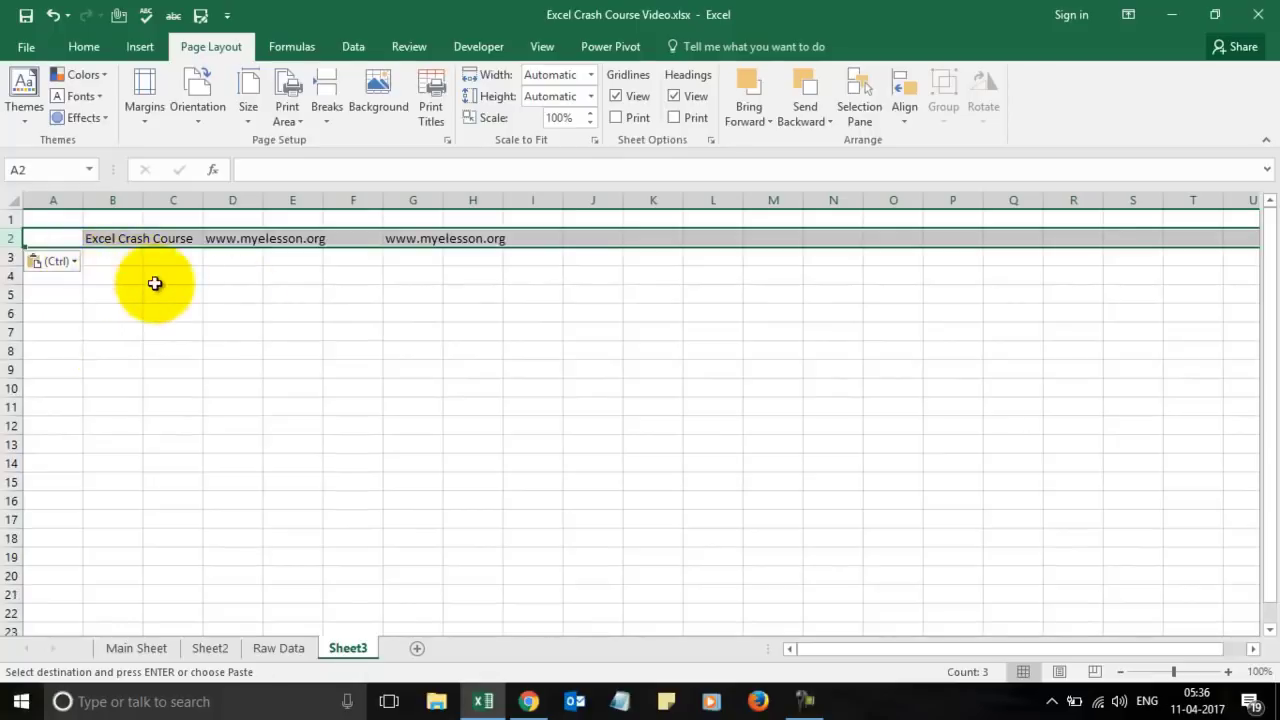
left_click(270, 289)
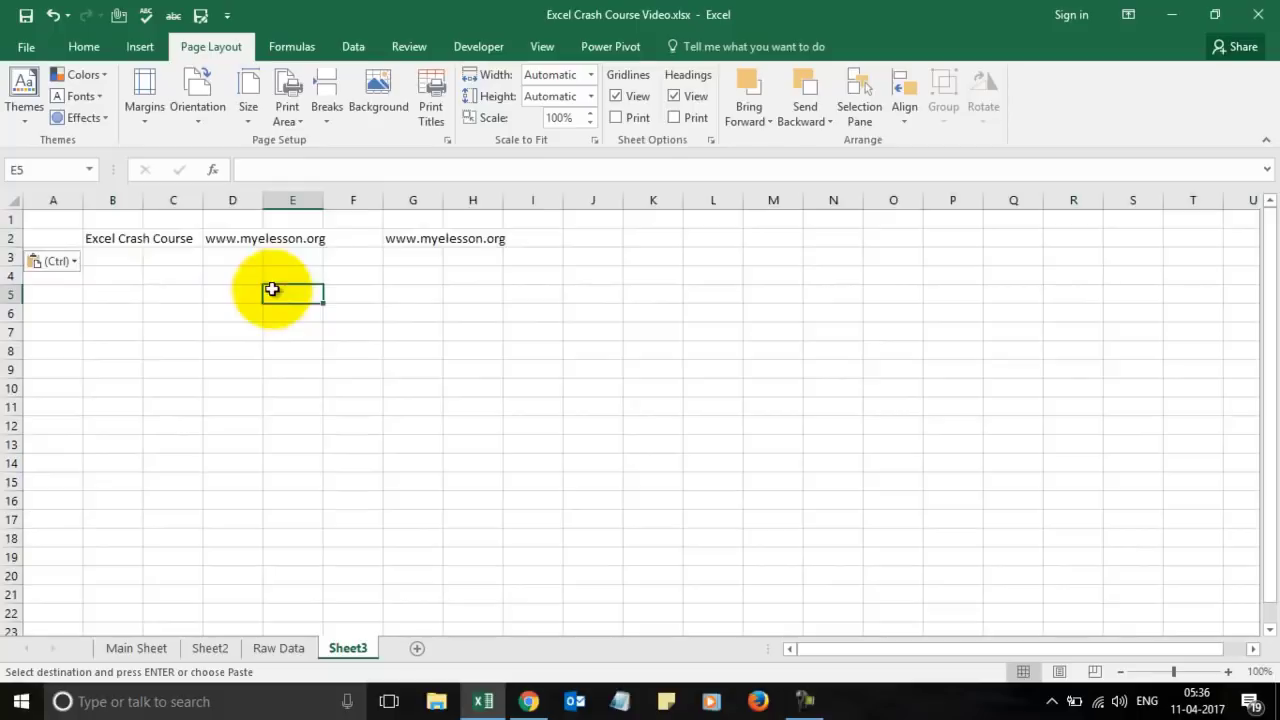
Apply the Title cell style to header cells B2:I2 on Sheet3 and autofit columns B and D to their text.
left_click(103, 238)
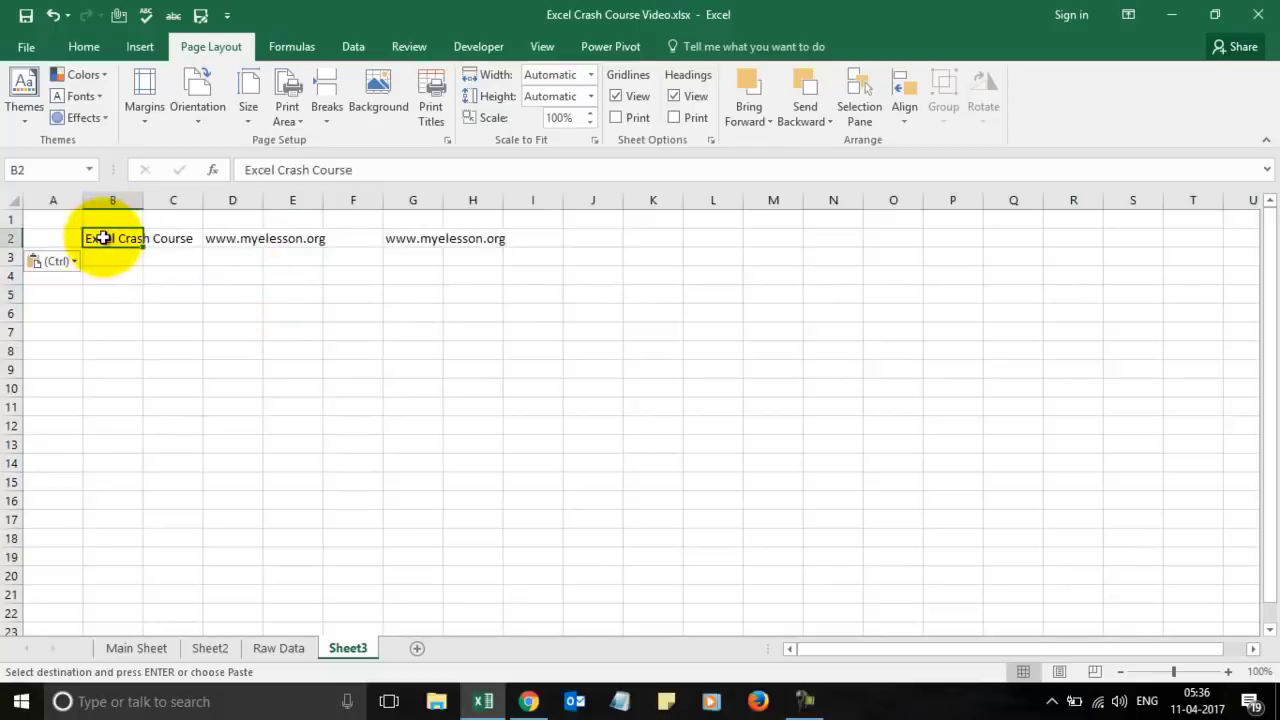
key("shift+Right")
key("shift+Right")
key("shift+Right")
key("shift+Right")
key("shift+Right")
key("shift+Right")
key("shift+Right")
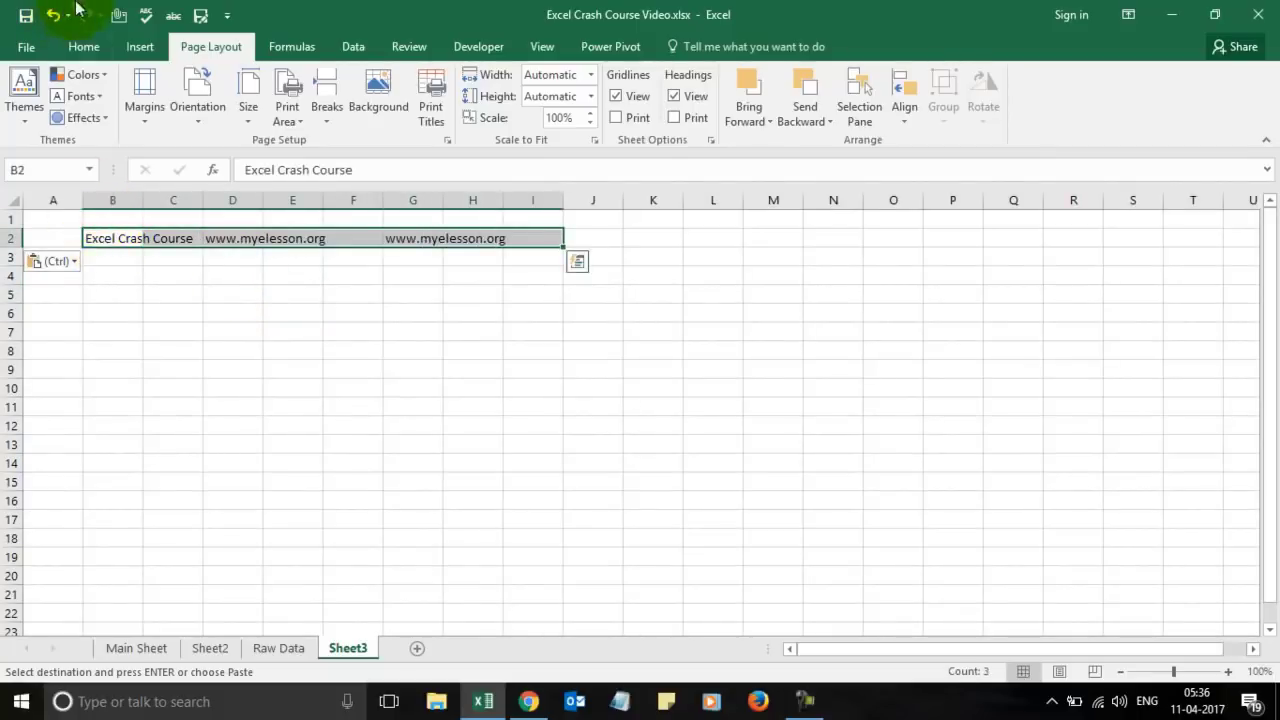
left_click(84, 47)
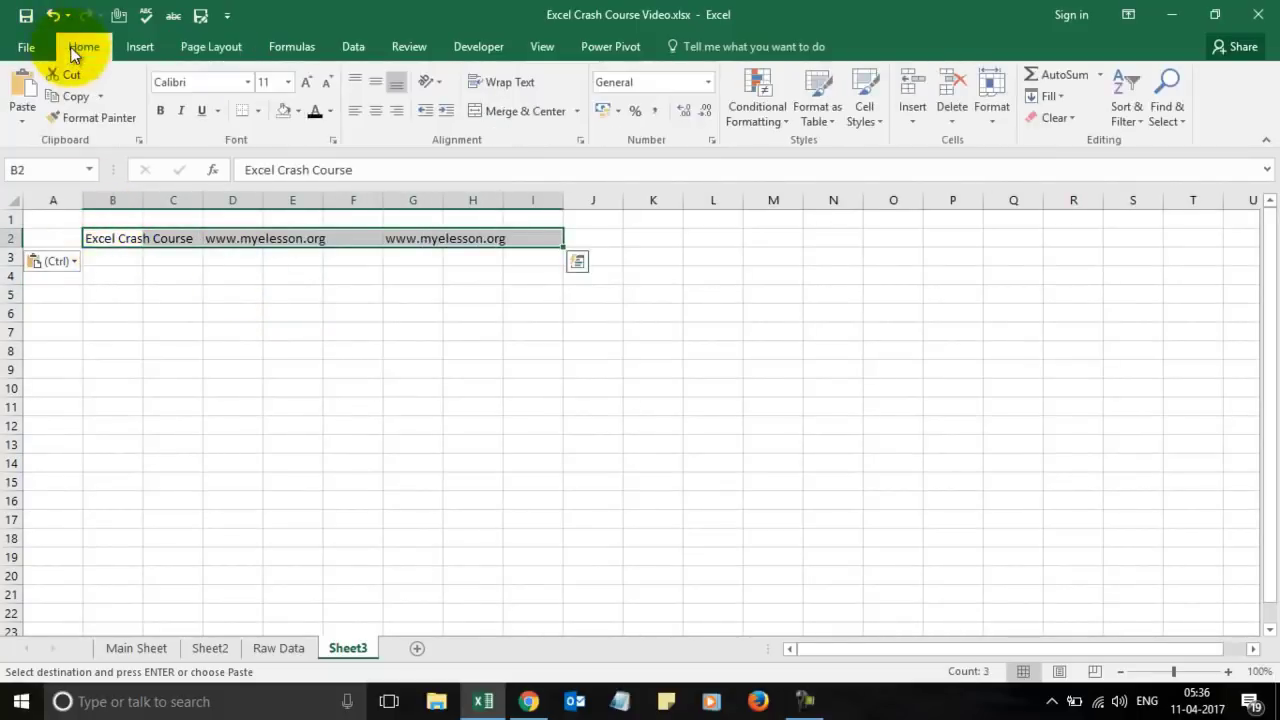
left_click(868, 126)
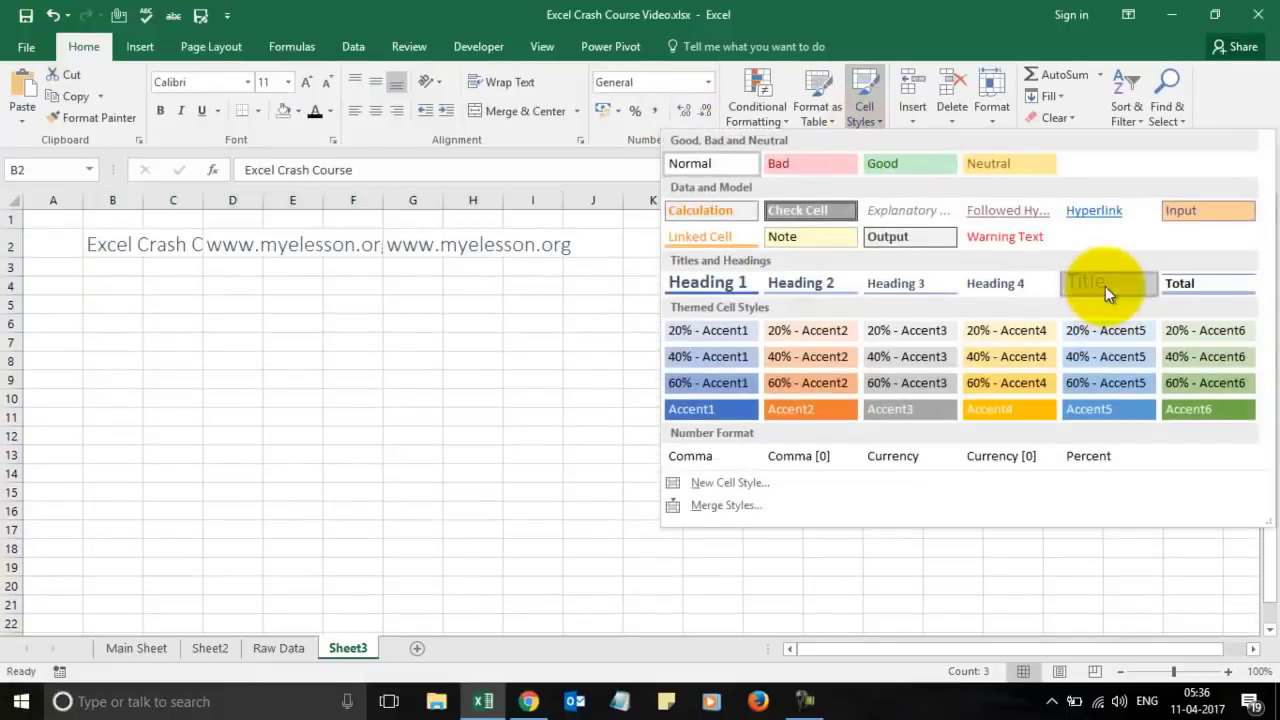
left_click(1105, 286)
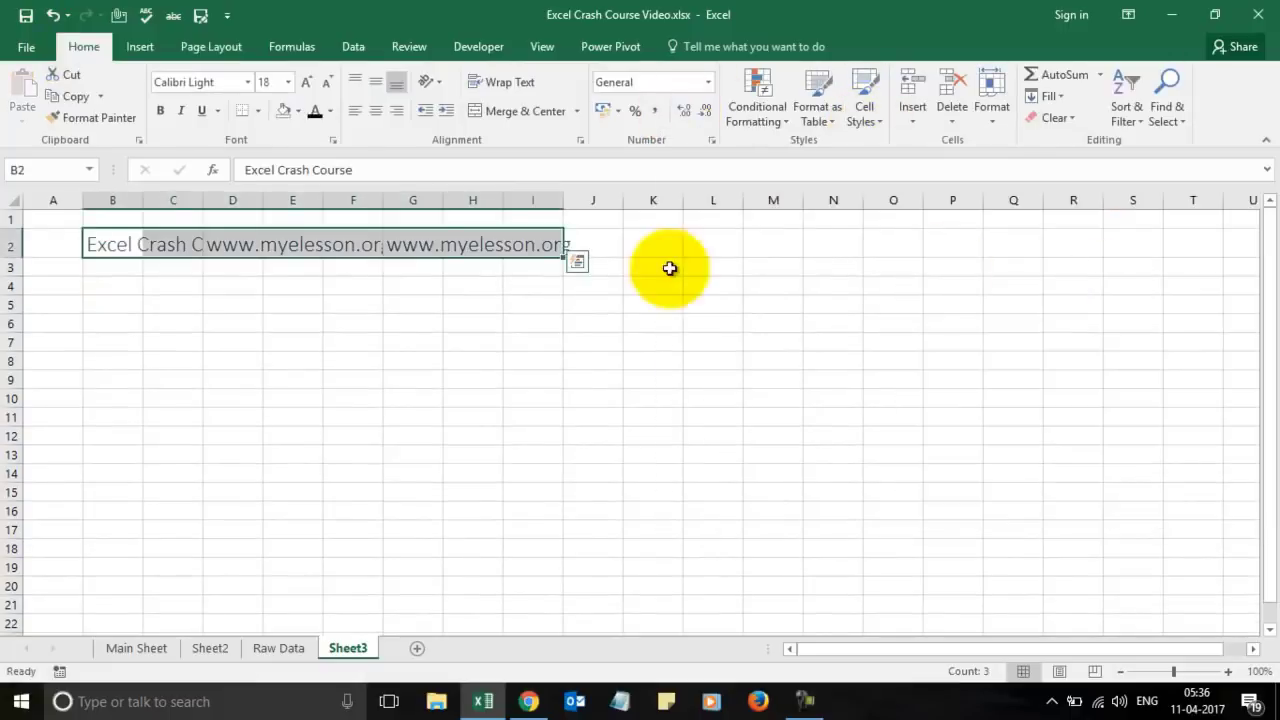
double_click(142, 198)
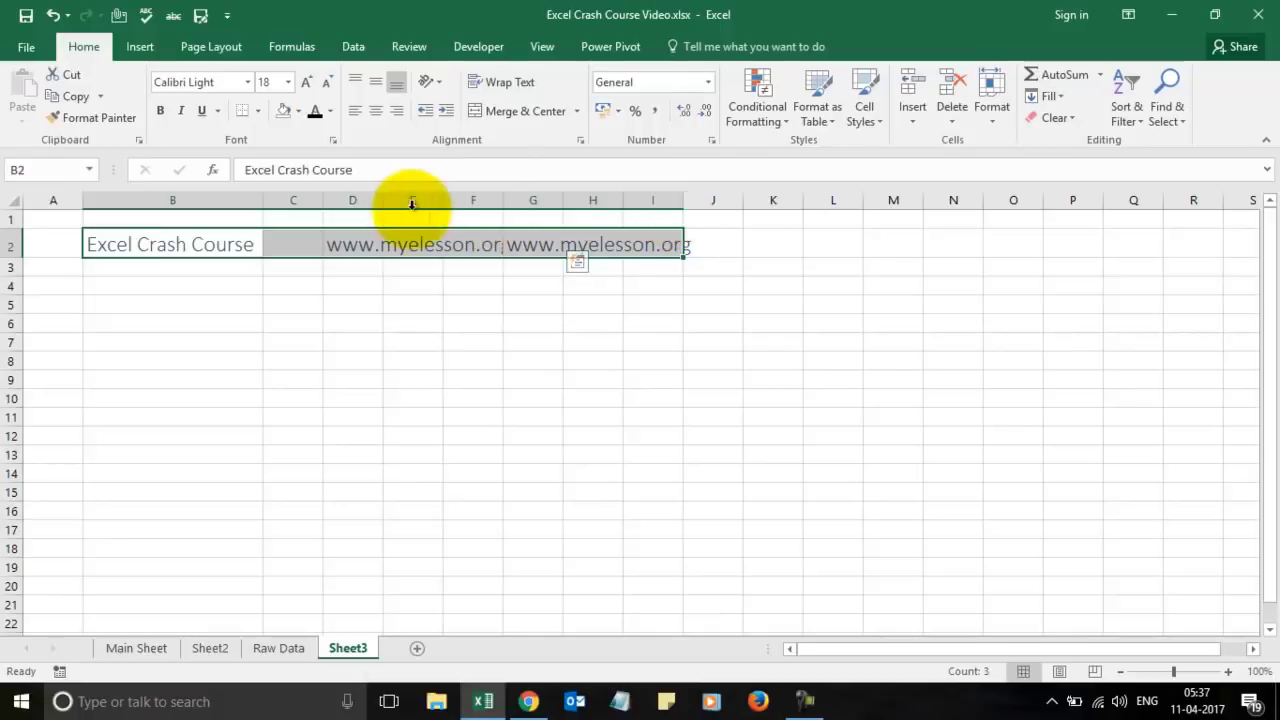
double_click(382, 202)
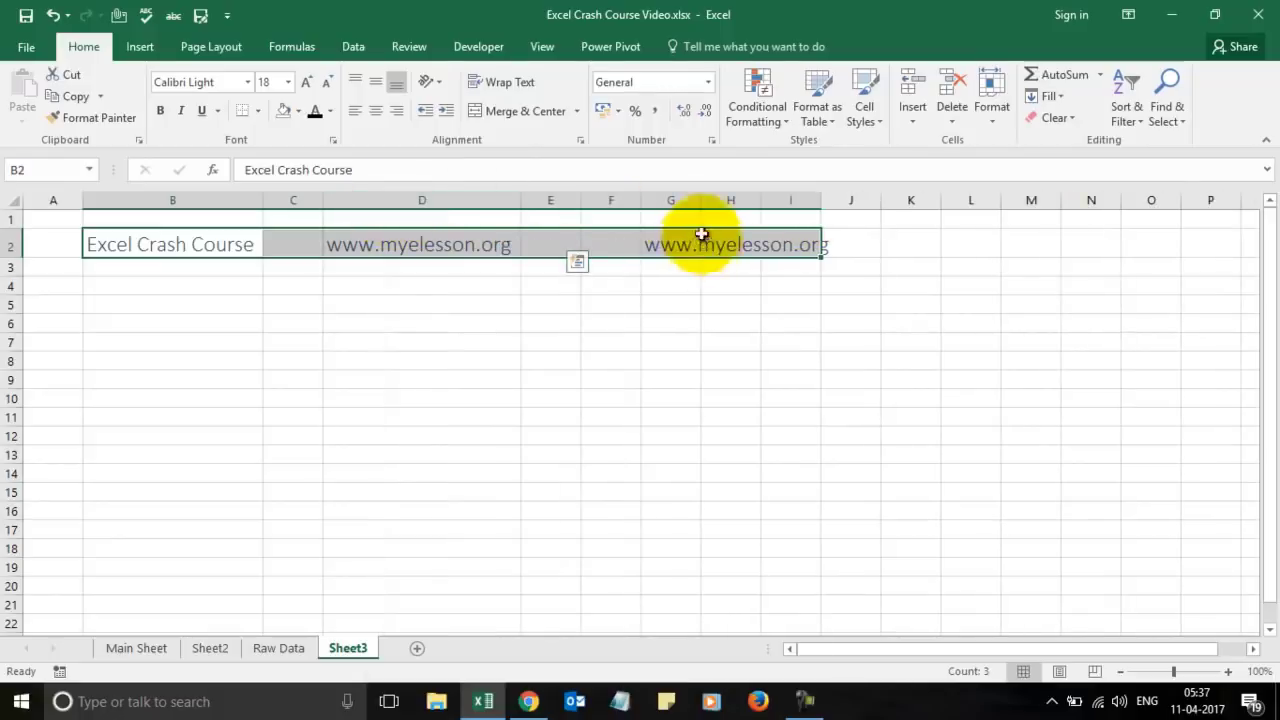
Enter Honda in cell B5 as the value to look up.
left_click(546, 372)
key("Left")
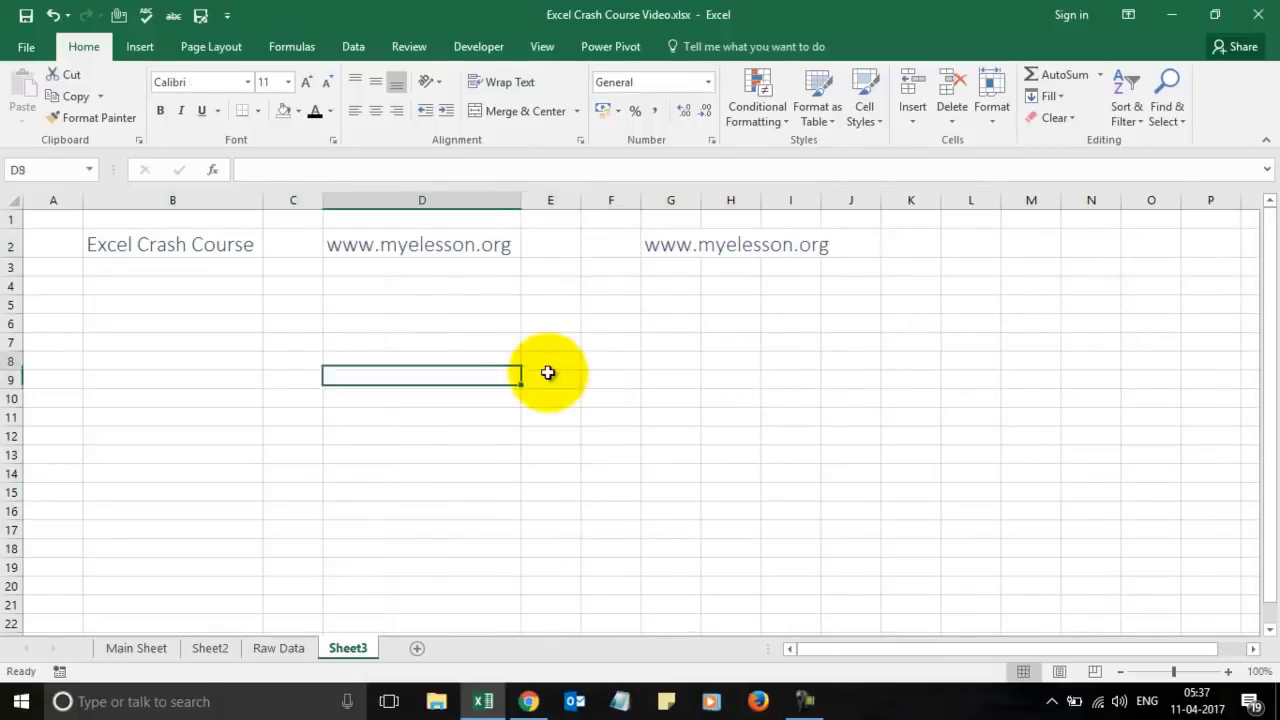
key("Left")
key("Up")
key("Up")
key("Left")
key("Up")
key("Up")
type("Ho")
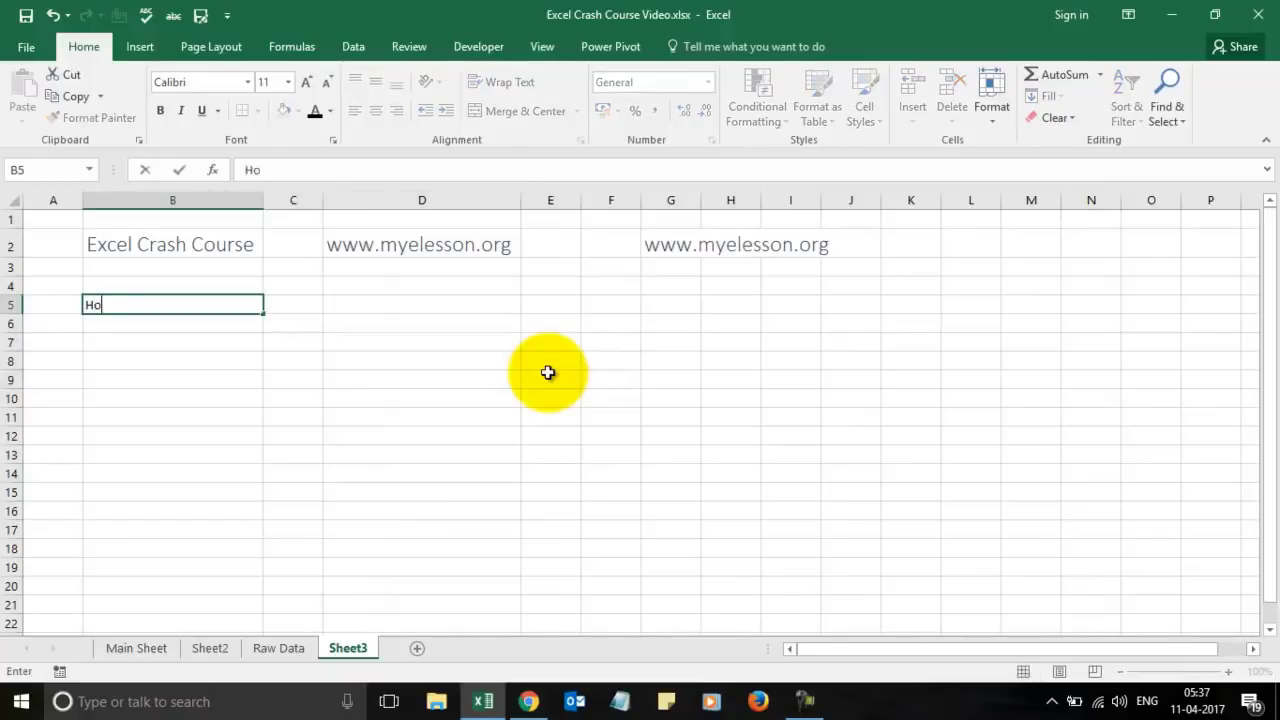
type("me")
key("BackSpace")
key("BackSpace")
type("nf")
type("da")
key("Right")
key("Right")
key("Left")
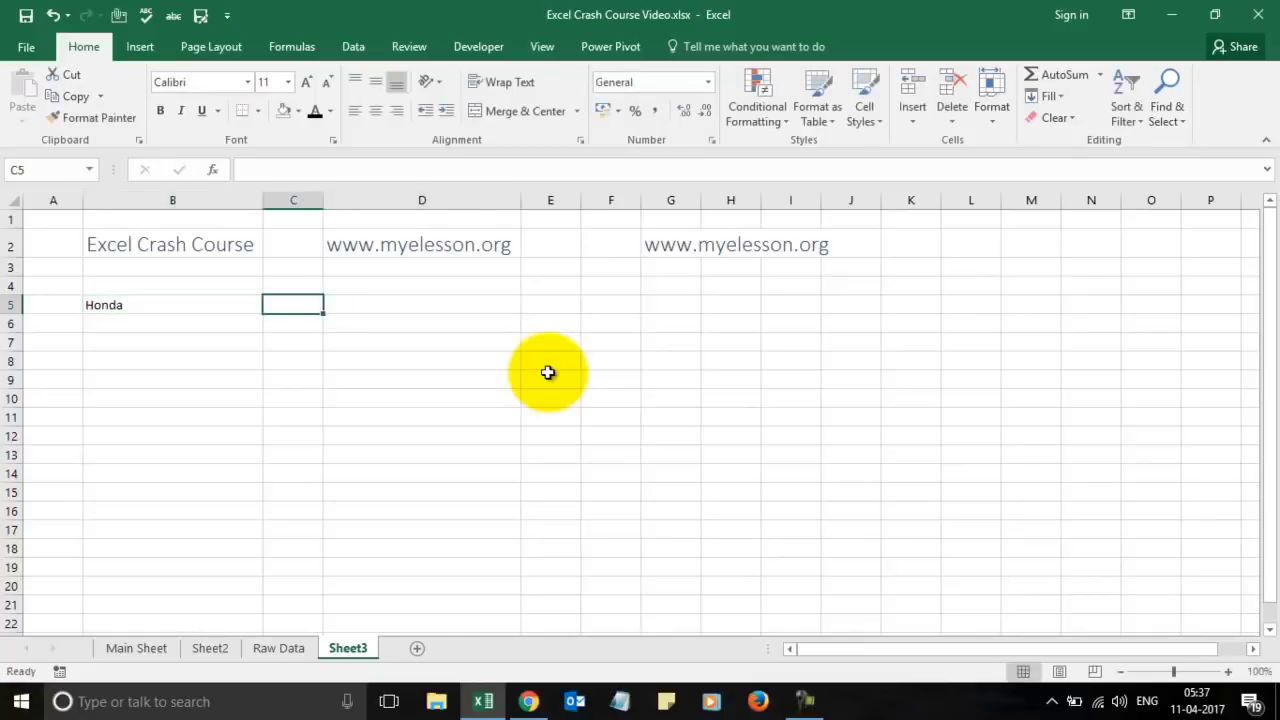
Increase the font size of the Honda entry in B5 to 18.
key("Left")
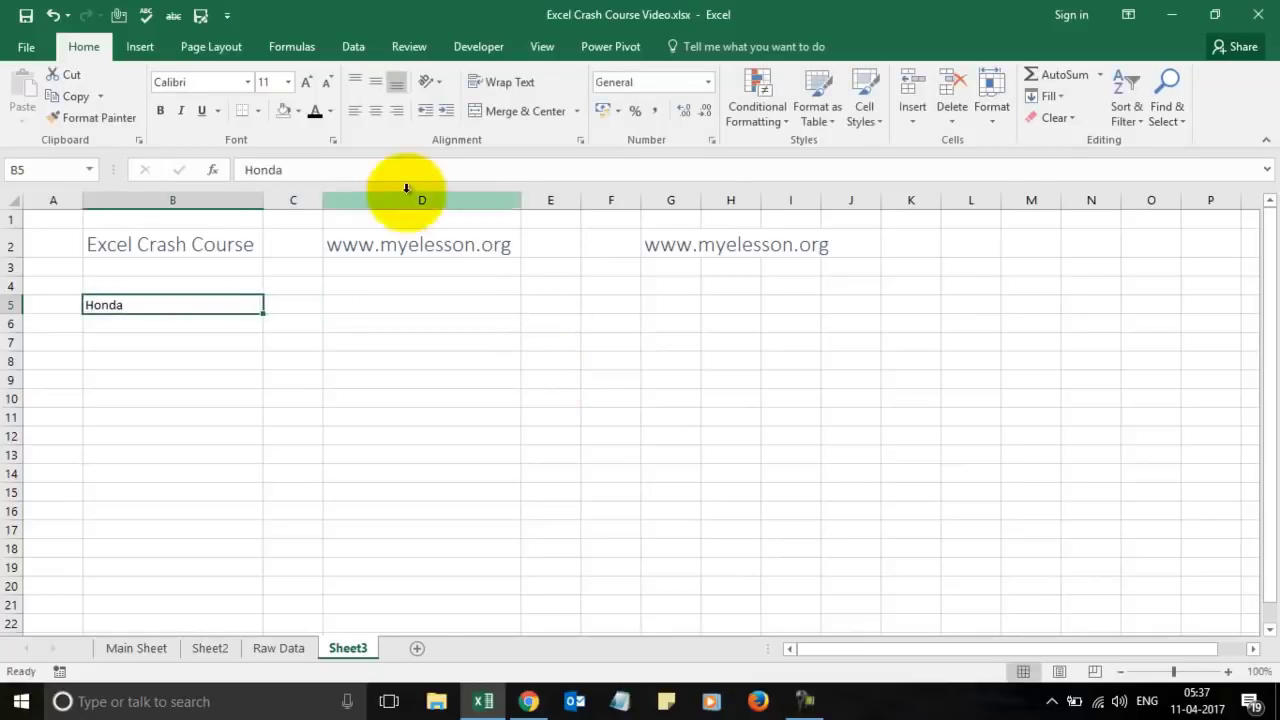
left_click(307, 78)
left_click(307, 78)
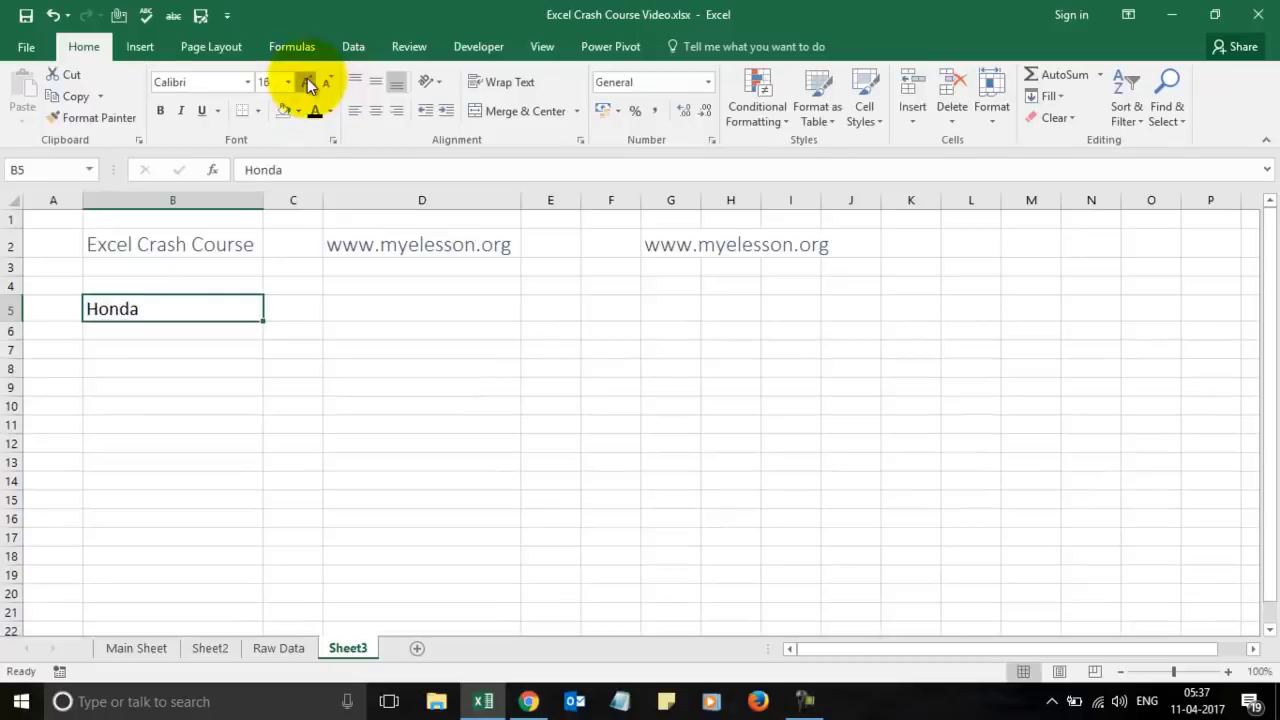
left_click(307, 78)
left_click(295, 308)
type("=")
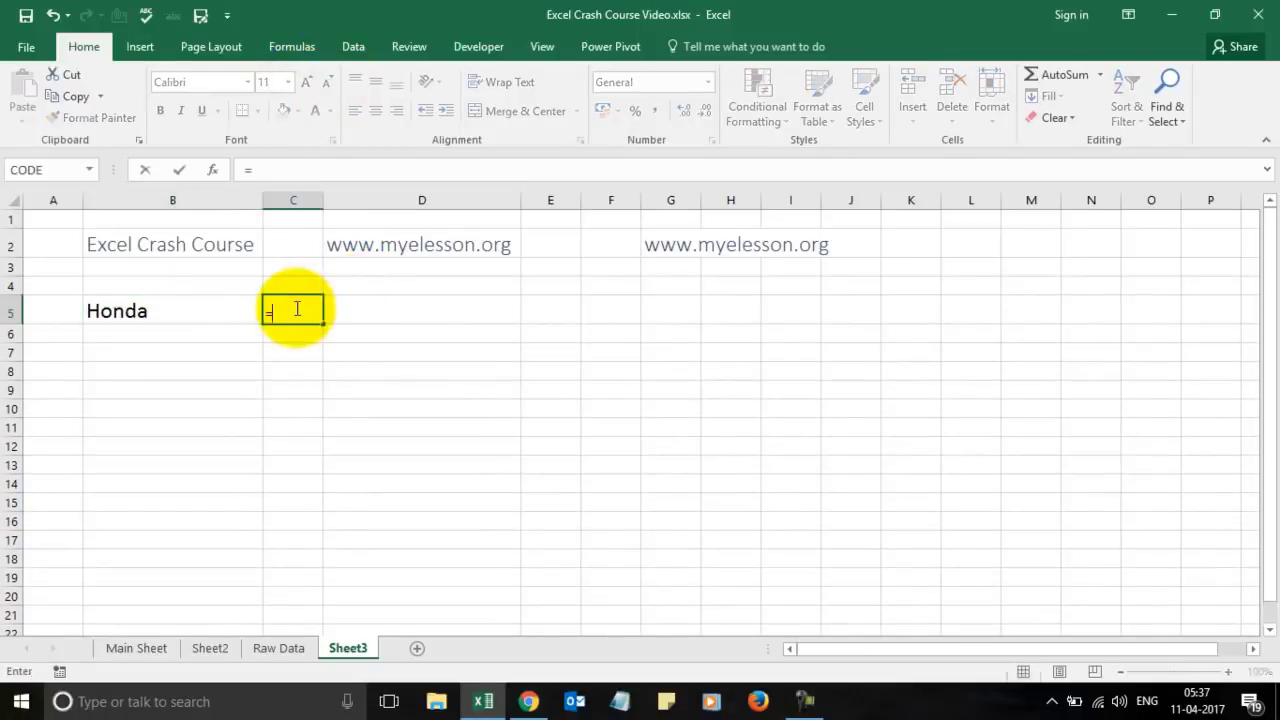
type("vlo")
key("Tab")
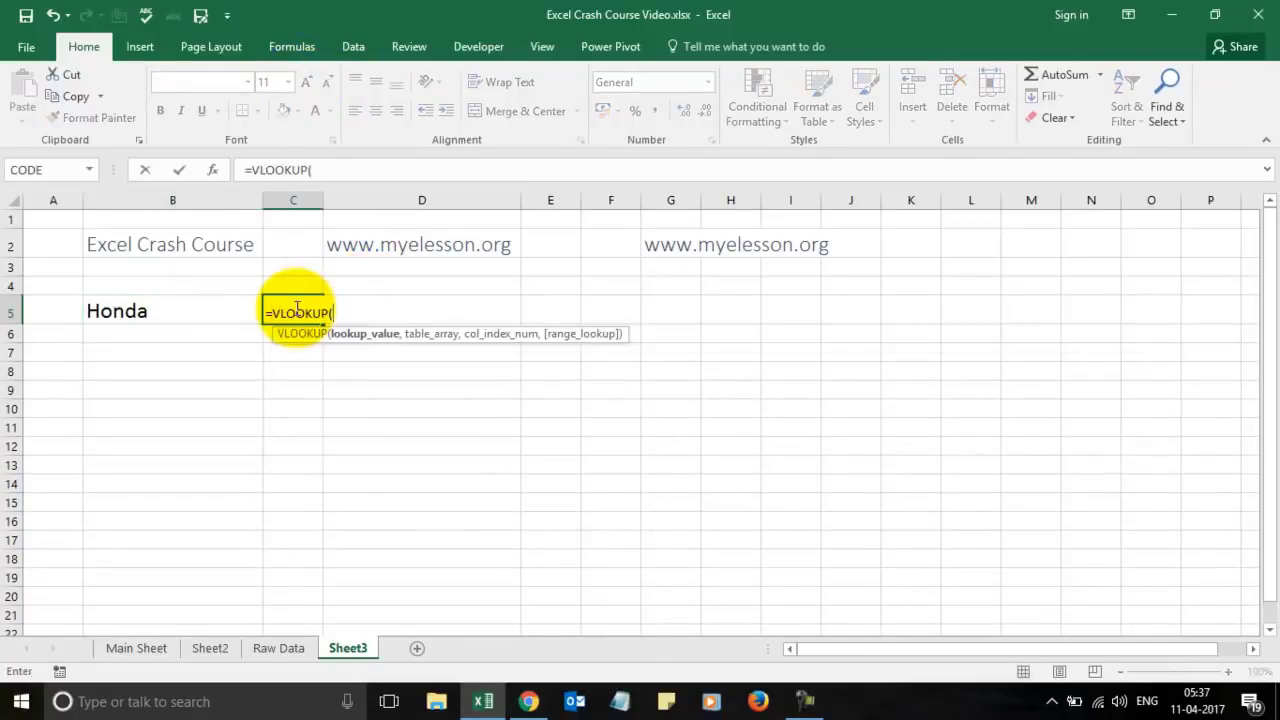
left_click(148, 311)
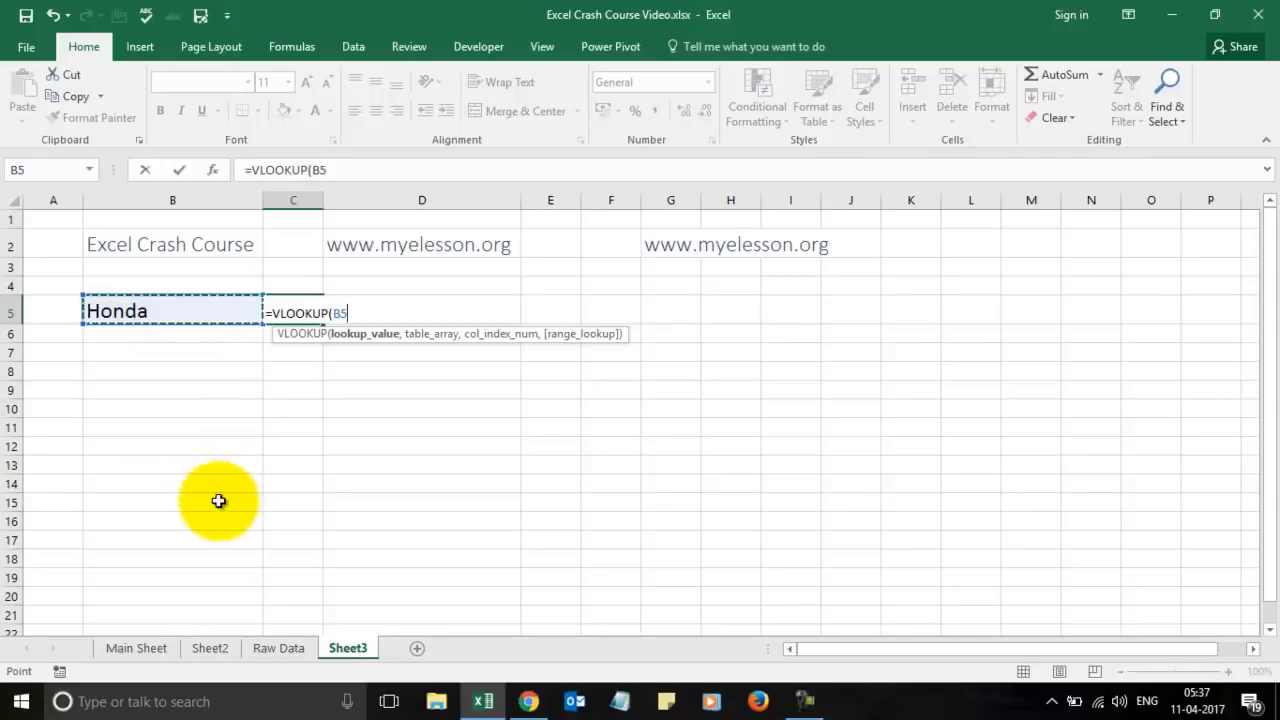
type(",")
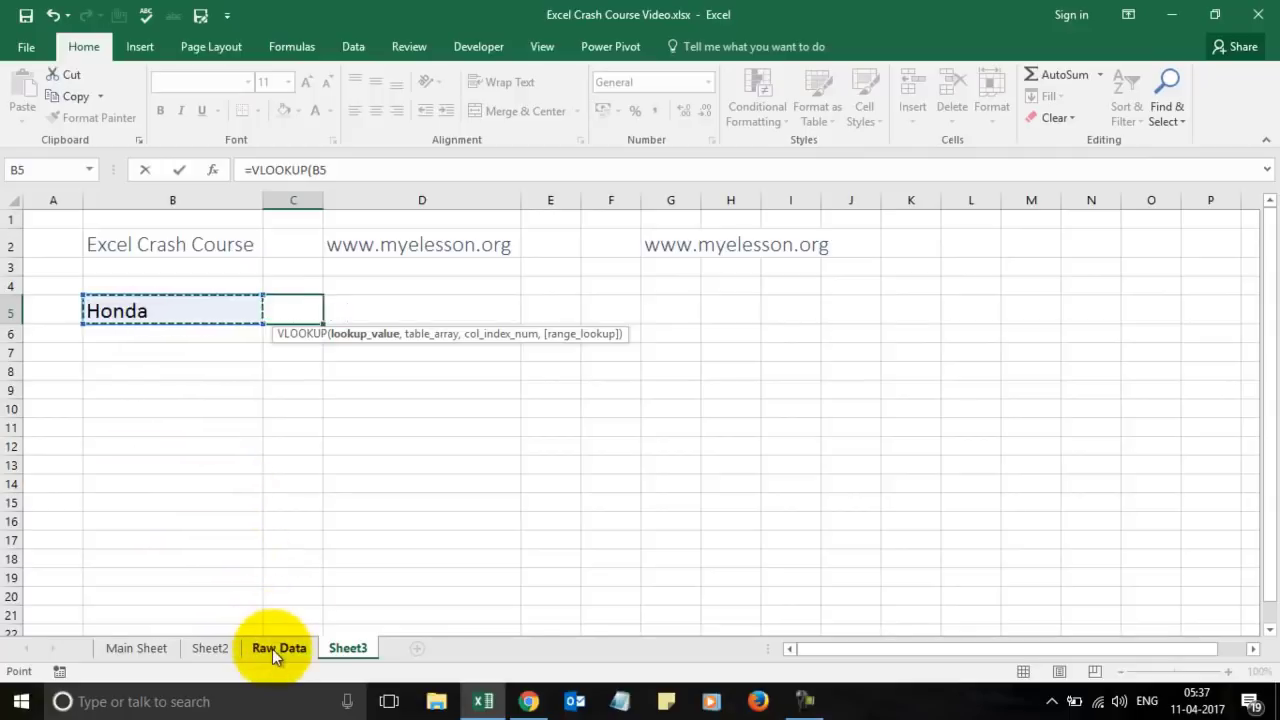
left_click(272, 649)
key("Escape")
Start a VLOOKUP formula in cell C5 with B5 as the lookup value.
type("=vlo")
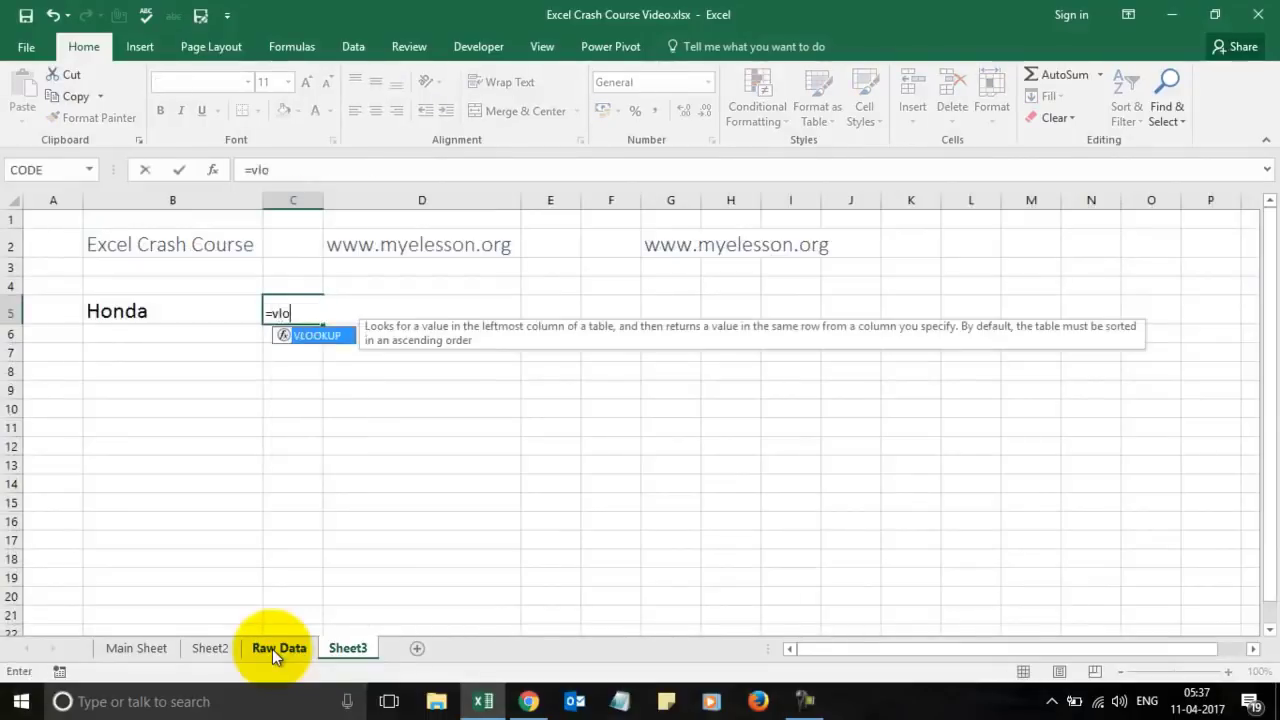
key("Tab")
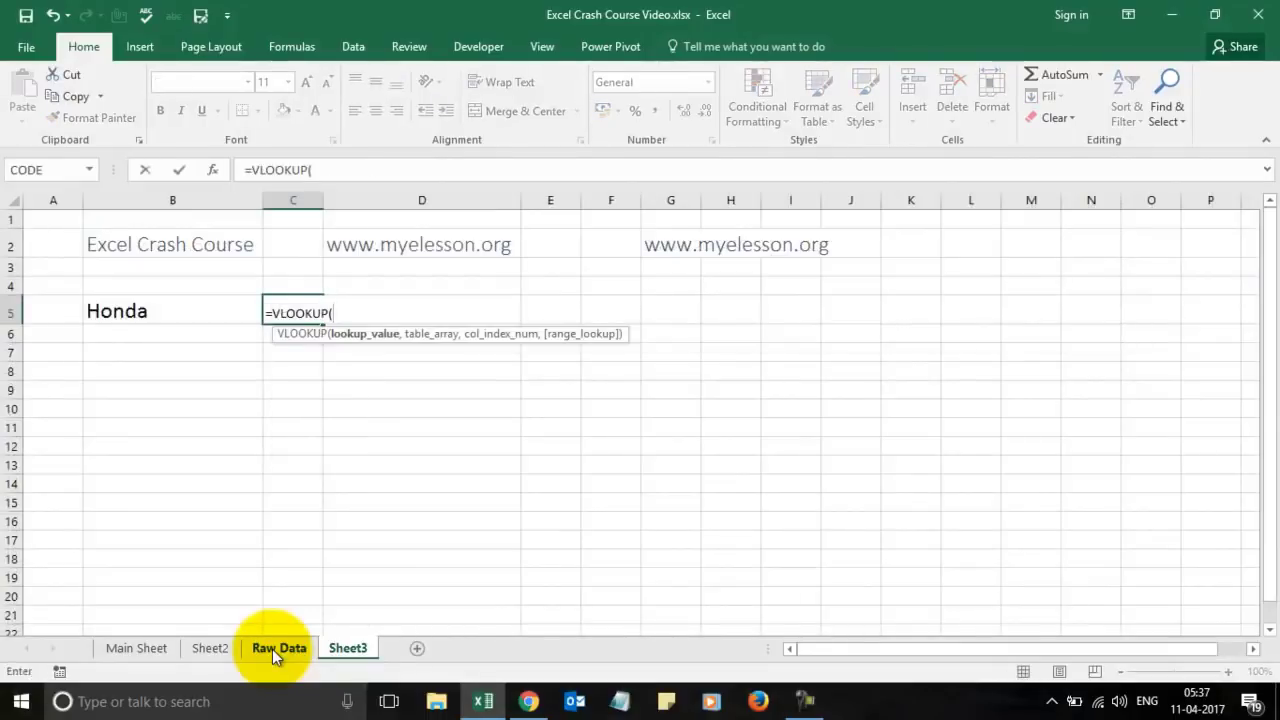
left_click(123, 314)
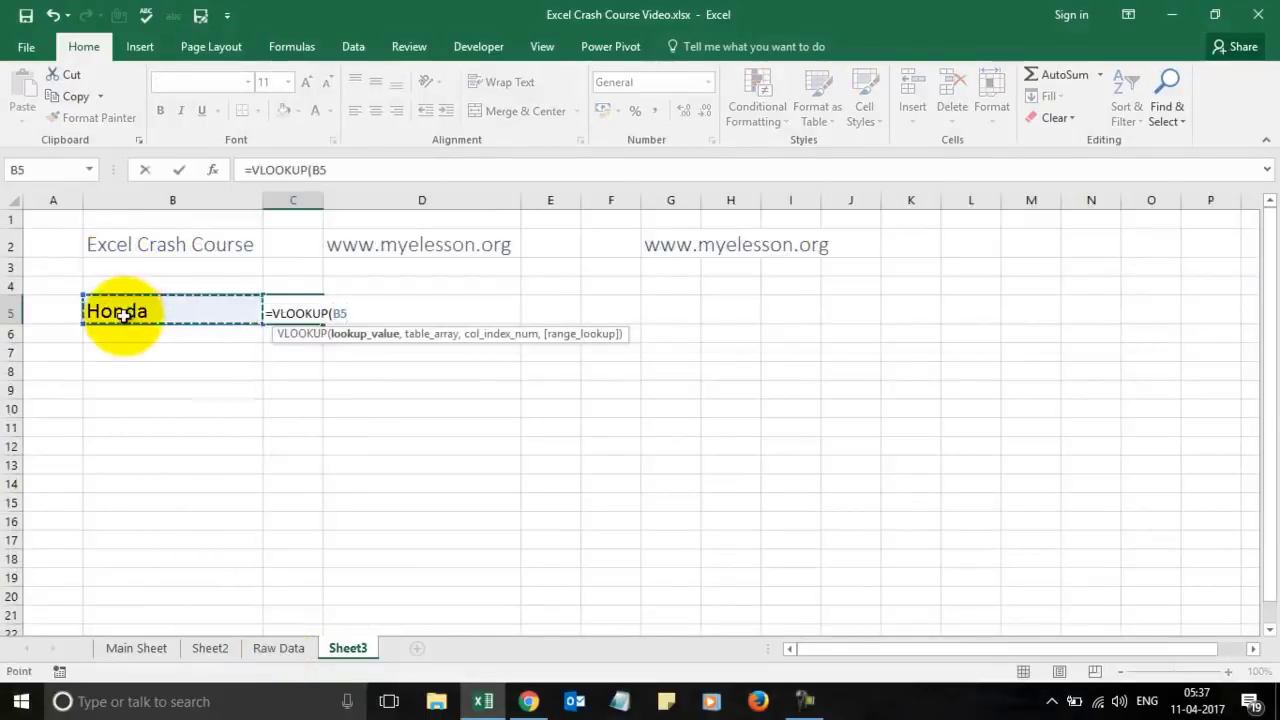
type(",")
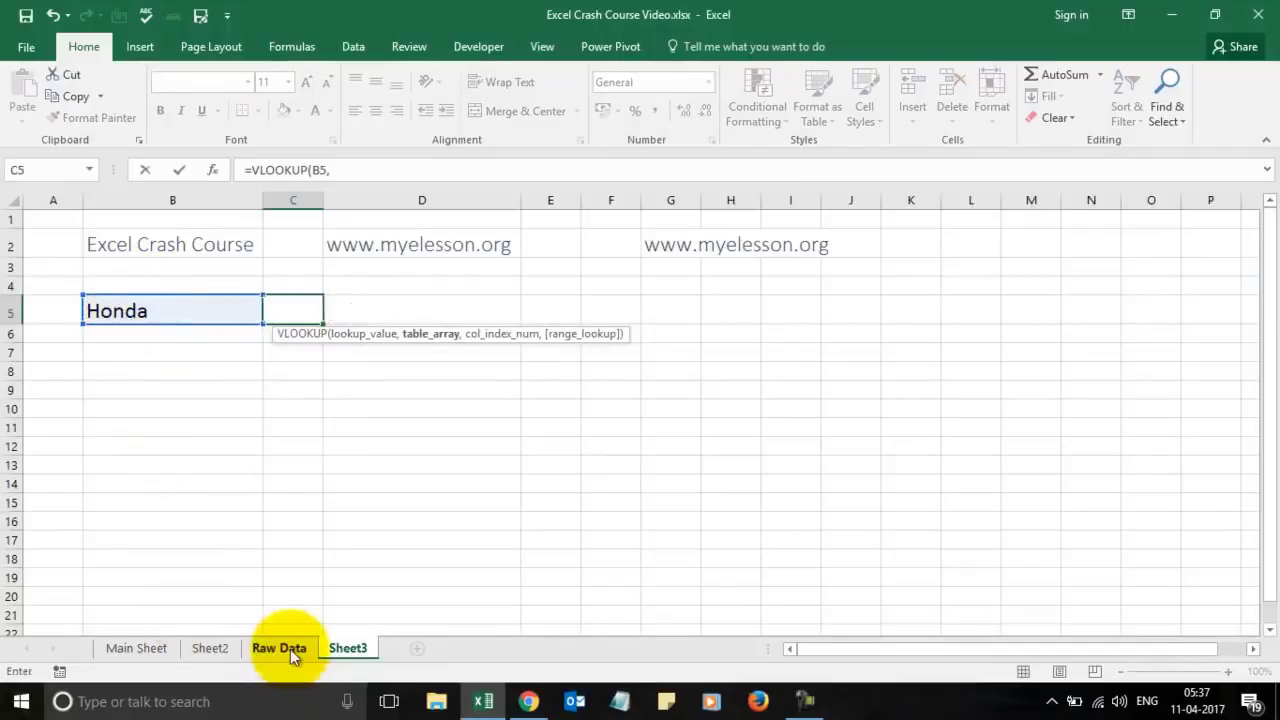
Set the VLOOKUP's table array to range C1:R7 on the Raw Data sheet, starting from the Product name column.
left_click(290, 649)
key("Right")
key("Right")
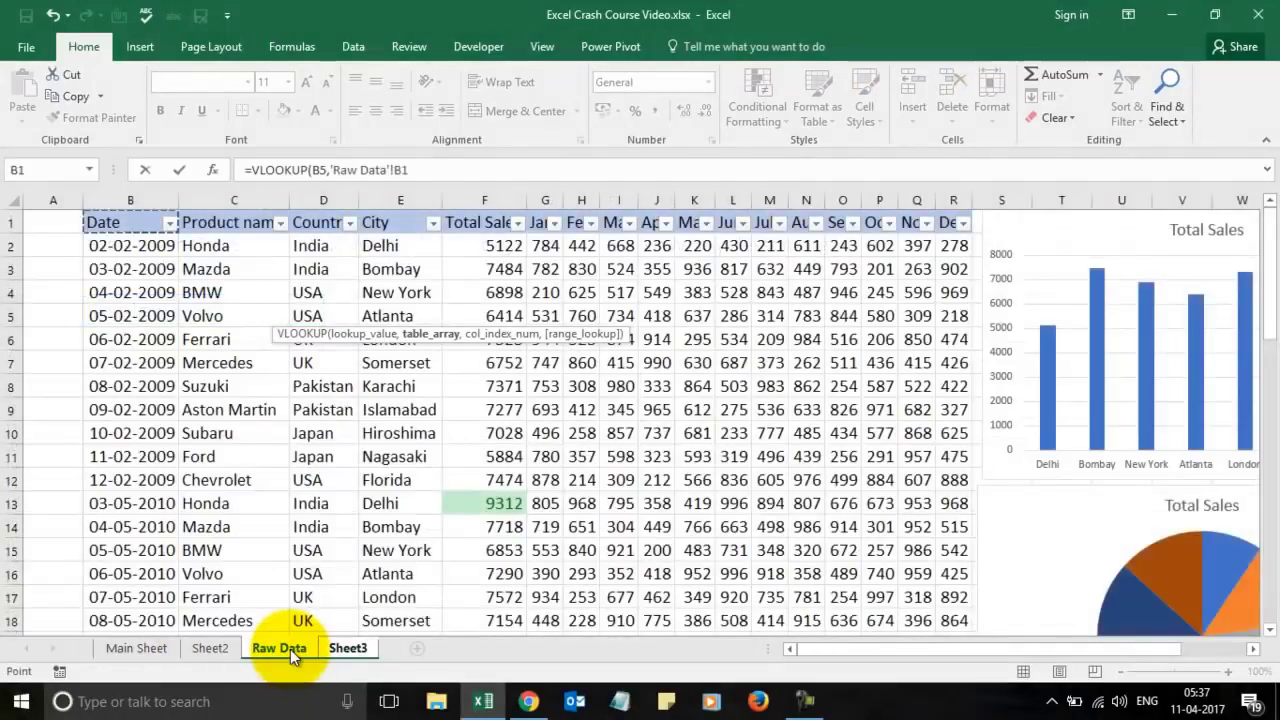
key("shift+Down")
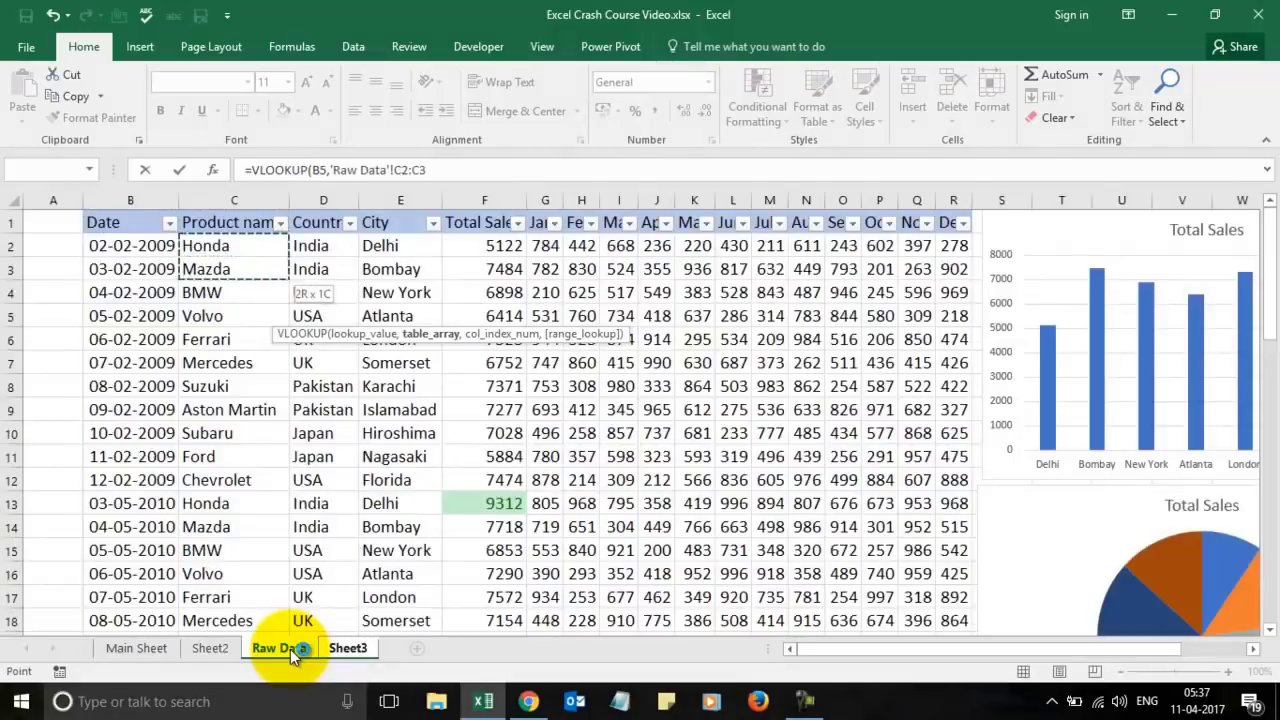
key("Up")
key("shift+Down")
key("shift+Down")
key("shift+Down")
key("shift+Down")
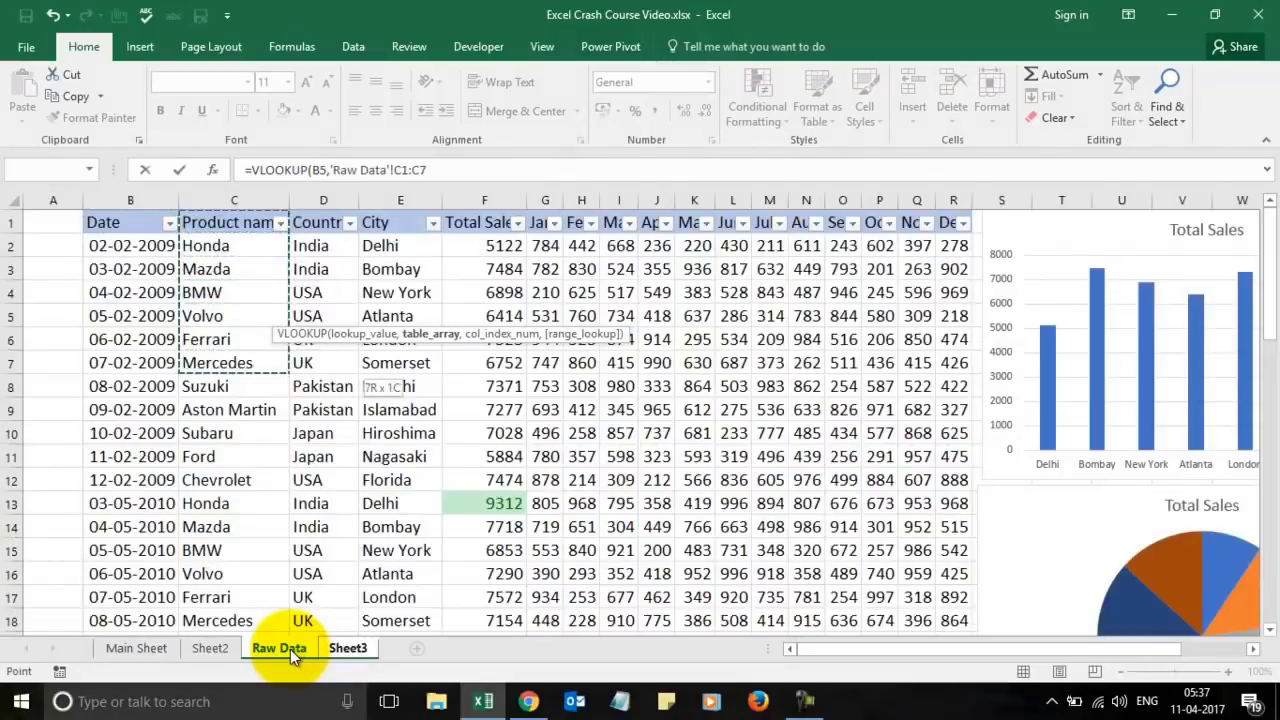
key("shift+Right")
key("shift+Right")
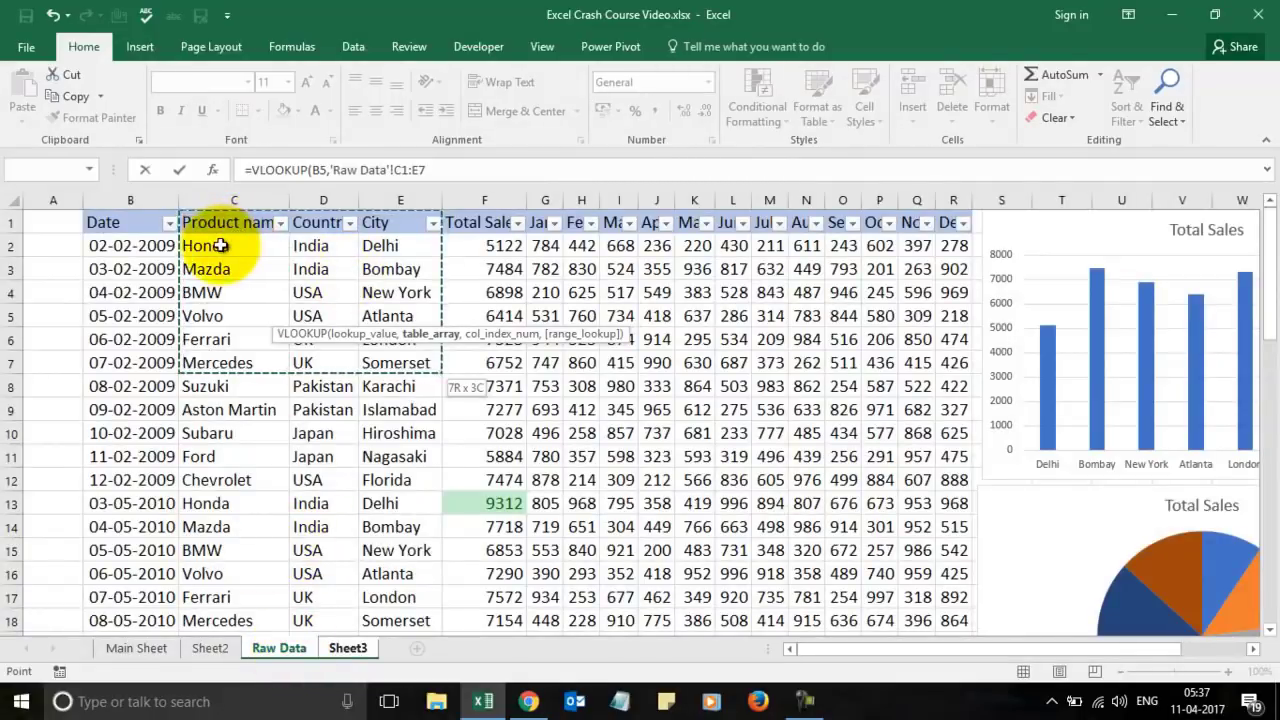
key("shift+Right")
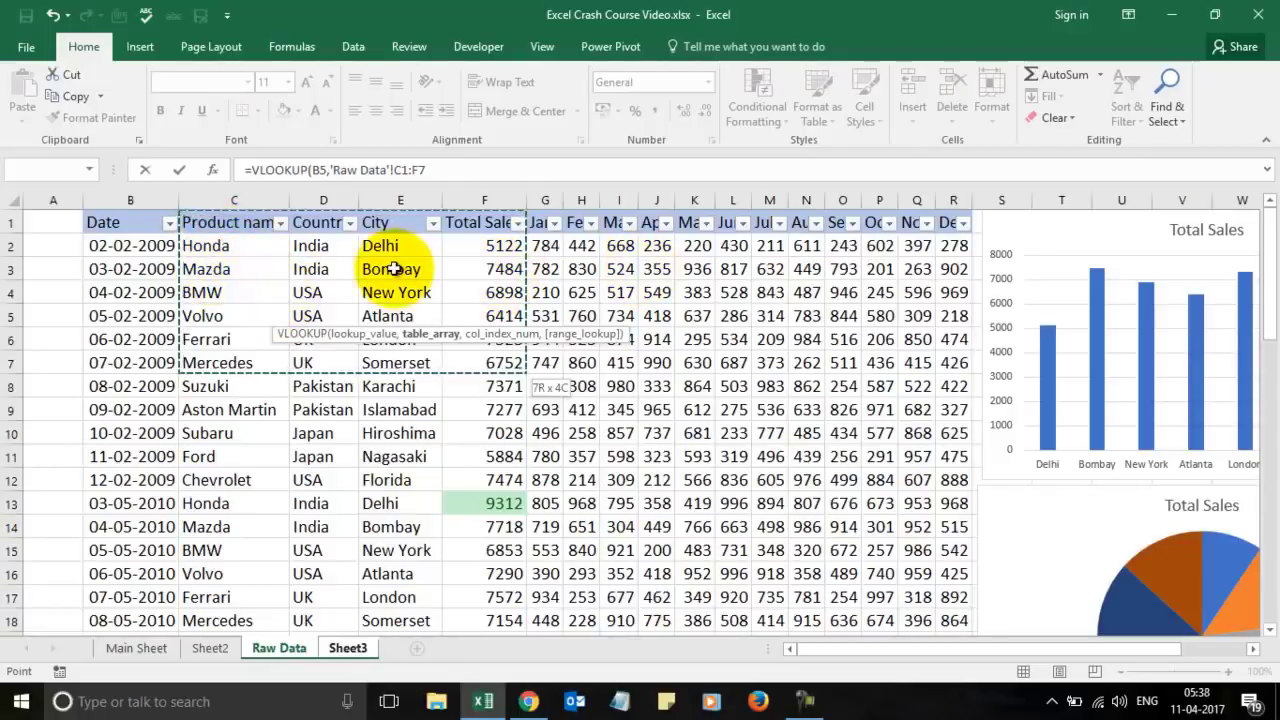
key("shift+Right")
key("shift+Right")
key("shift+Right")
key("shift+Right")
key("shift+Right")
key("shift+Right")
key("shift+Right")
key("shift+Right")
key("shift+Right")
key("shift+Right")
key("shift+Right")
key("shift+Right")
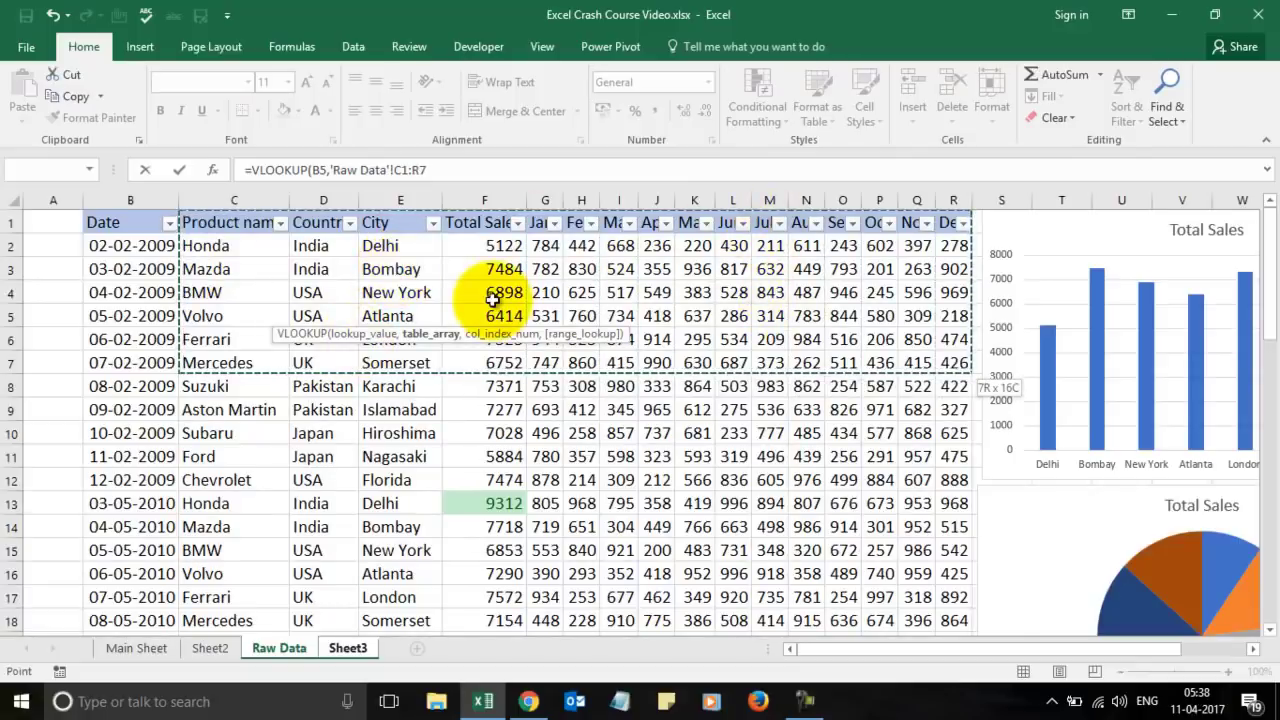
Complete the VLOOKUP formula with column index 4 and range lookup 0 for an exact match, and enter it.
left_click(471, 169)
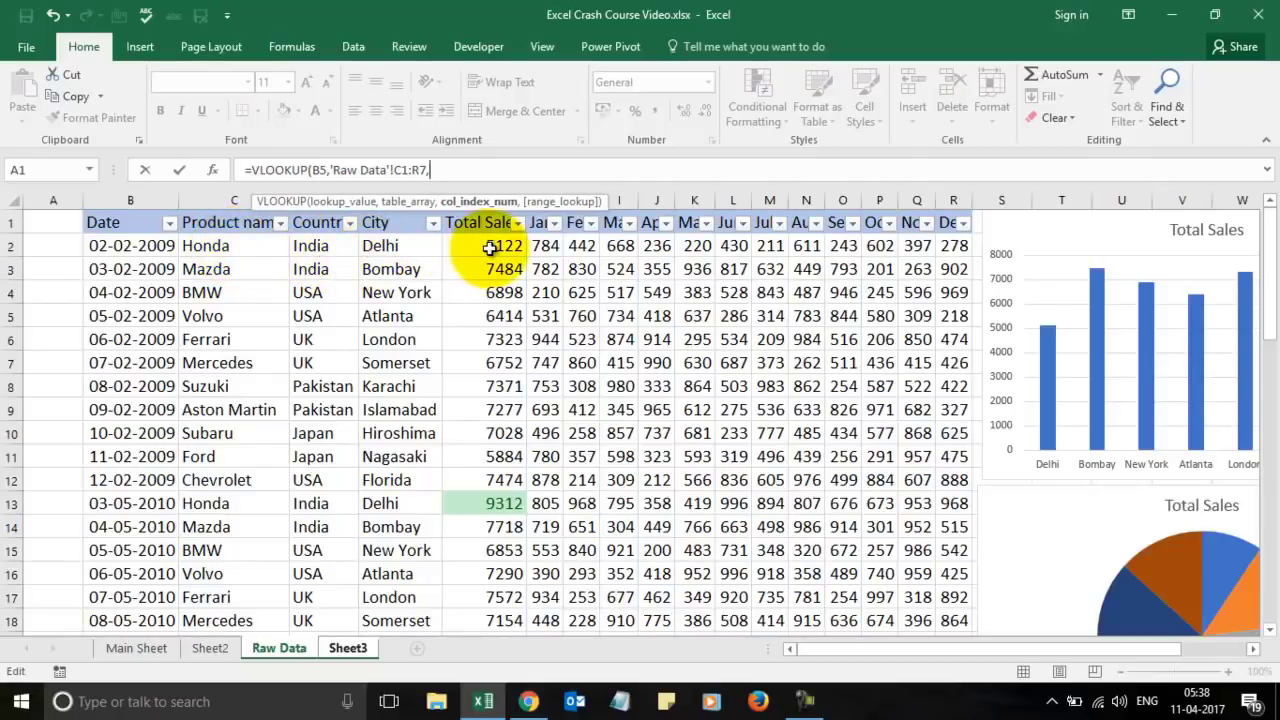
type(",0")
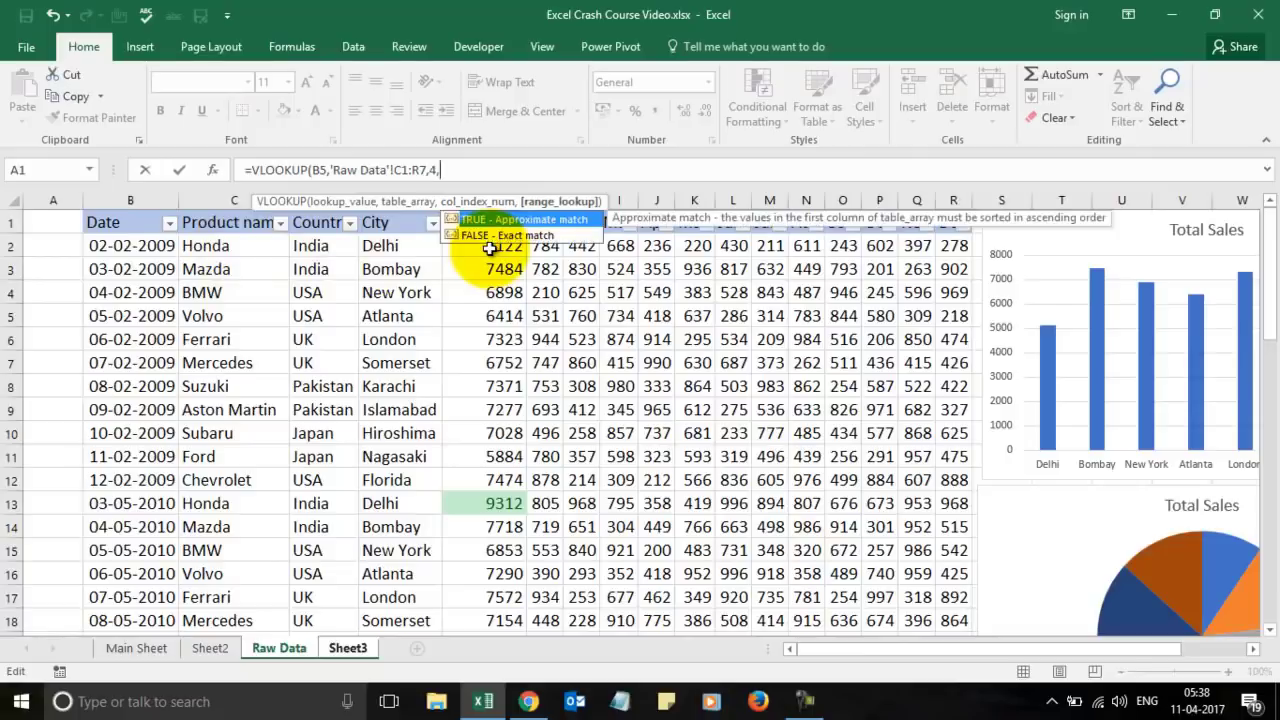
type(")")
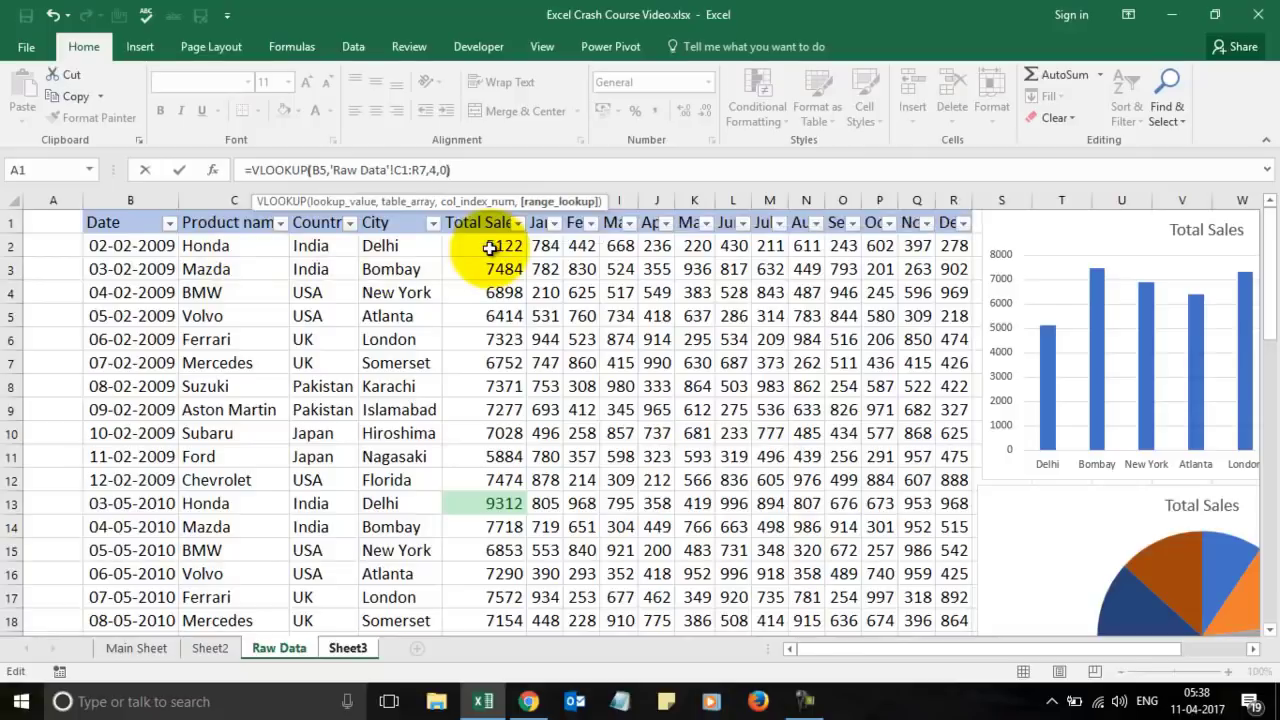
key("Return")
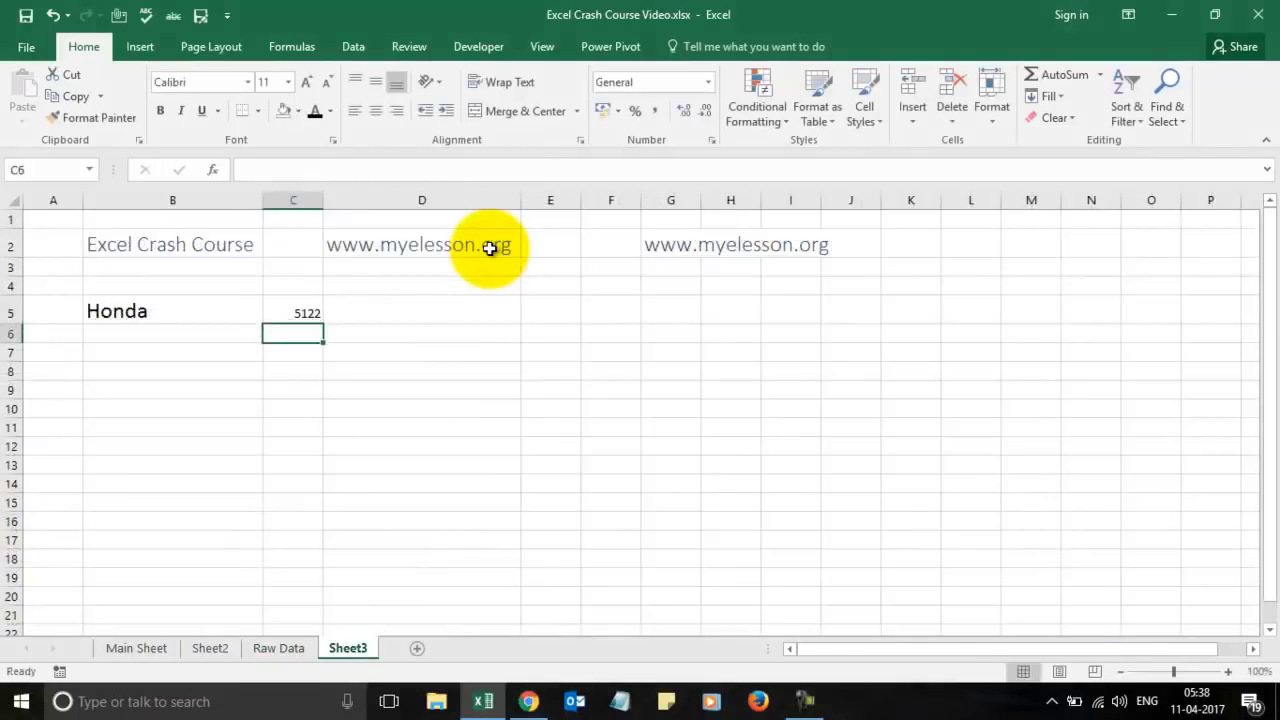
Copy the formatting of B5 onto the VLOOKUP cell C5, and check the source values on Raw Data before returning to Sheet3.
key("Up")
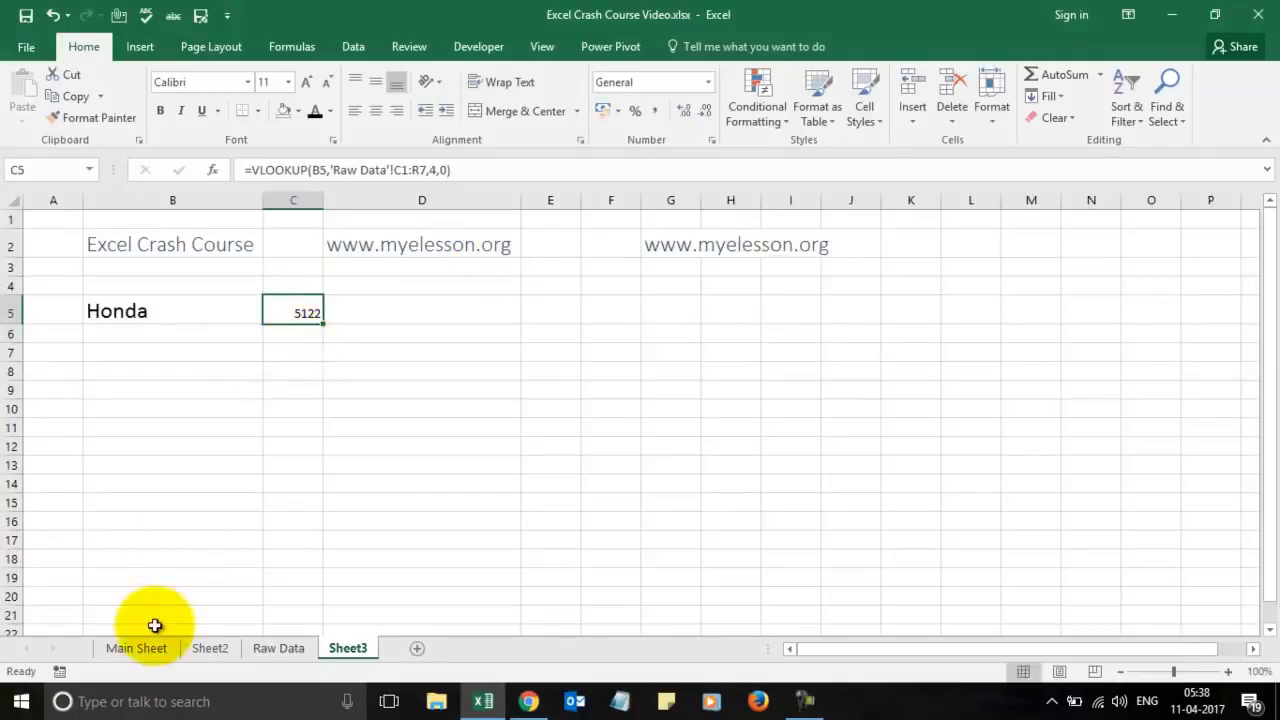
left_click(143, 311)
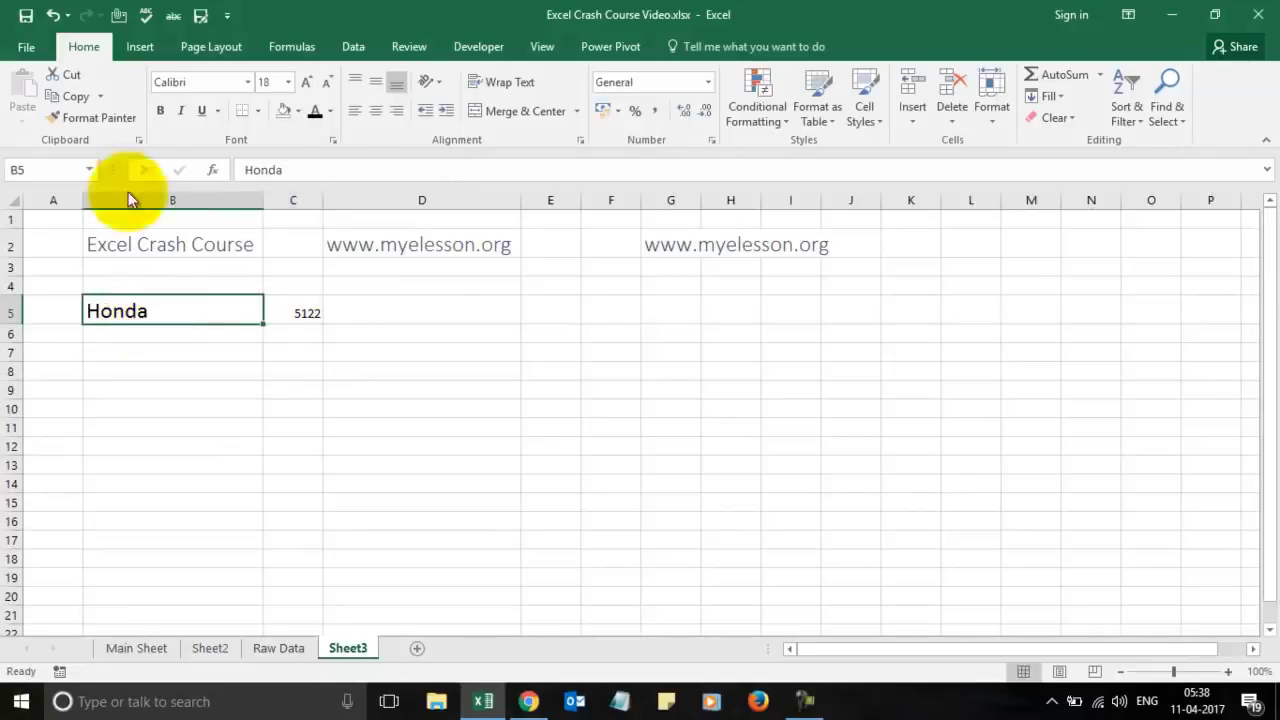
left_click(100, 117)
left_click(297, 310)
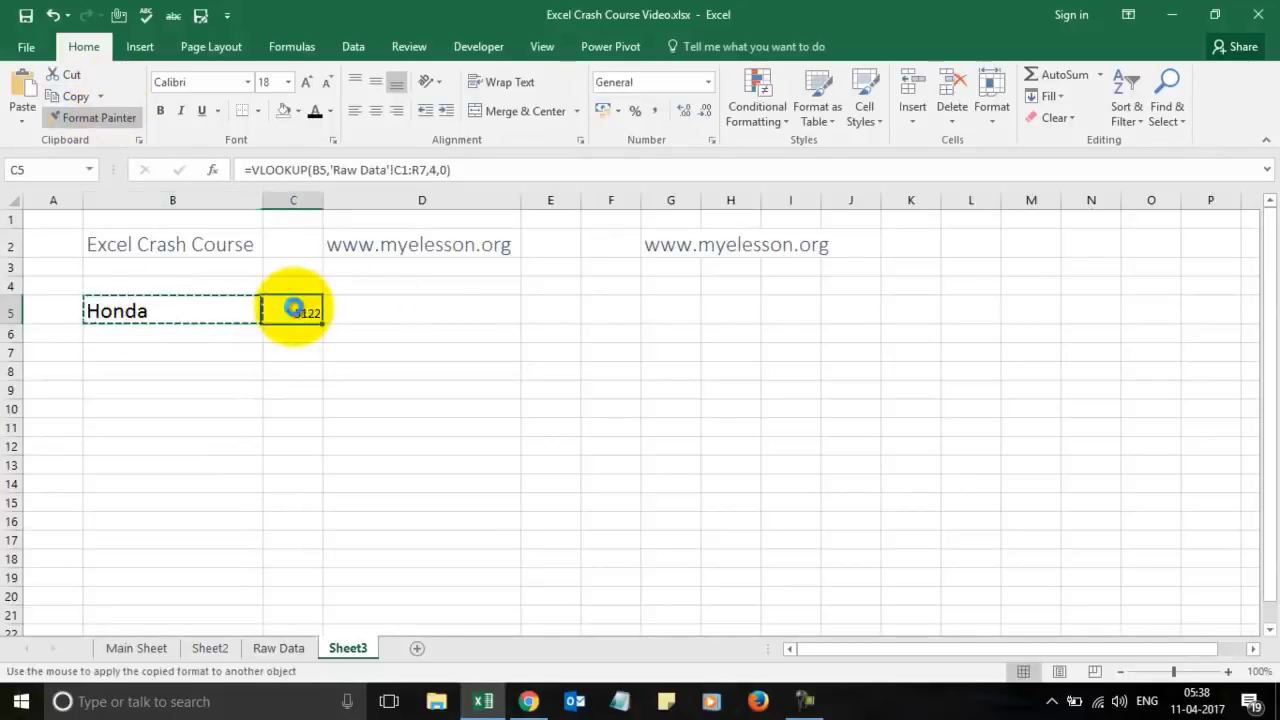
left_click(278, 648)
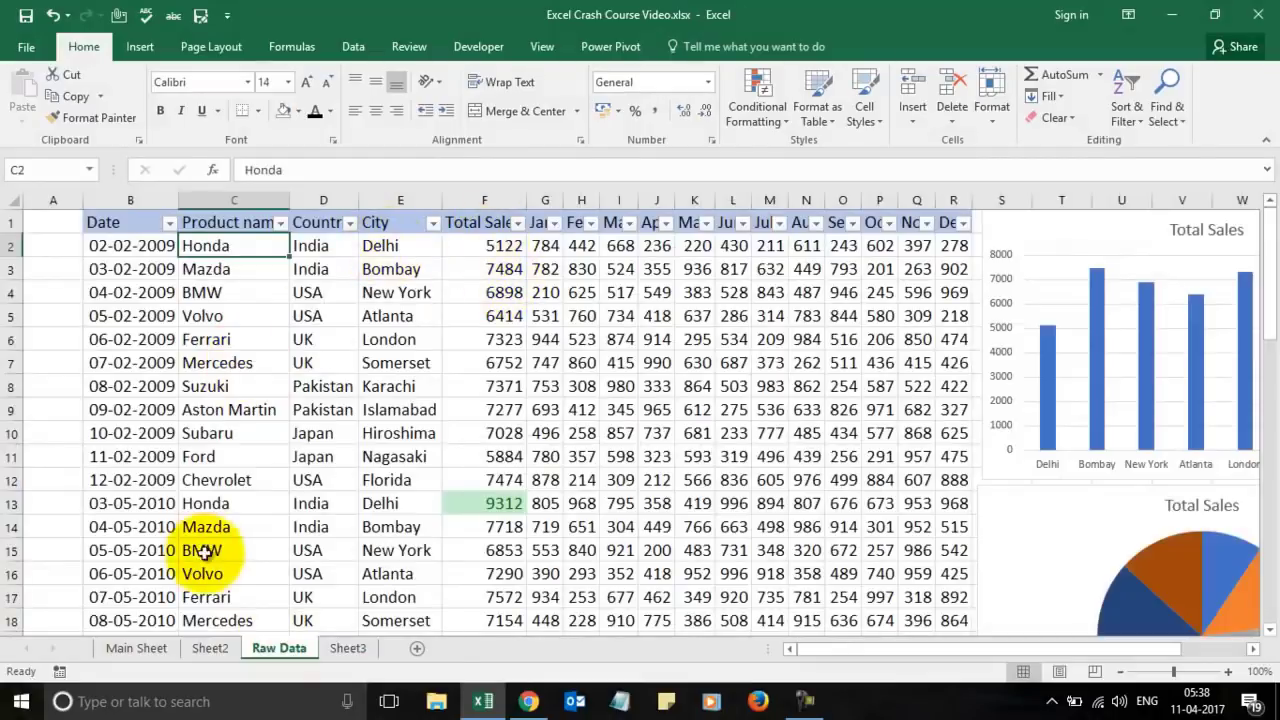
left_click(363, 655)
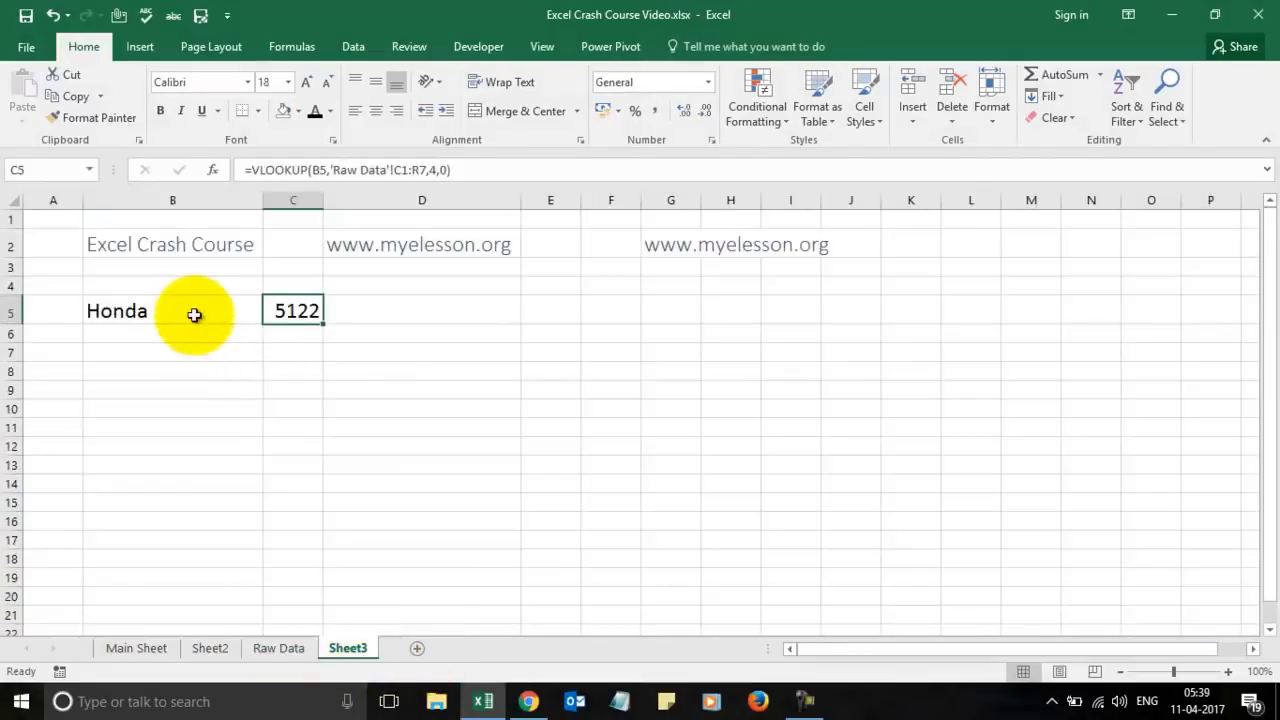
Change the lookup value in B5 to Mazda, and select the Excel Shortcuts topic in H5 on Main Sheet.
left_click(195, 312)
type("Mazda")
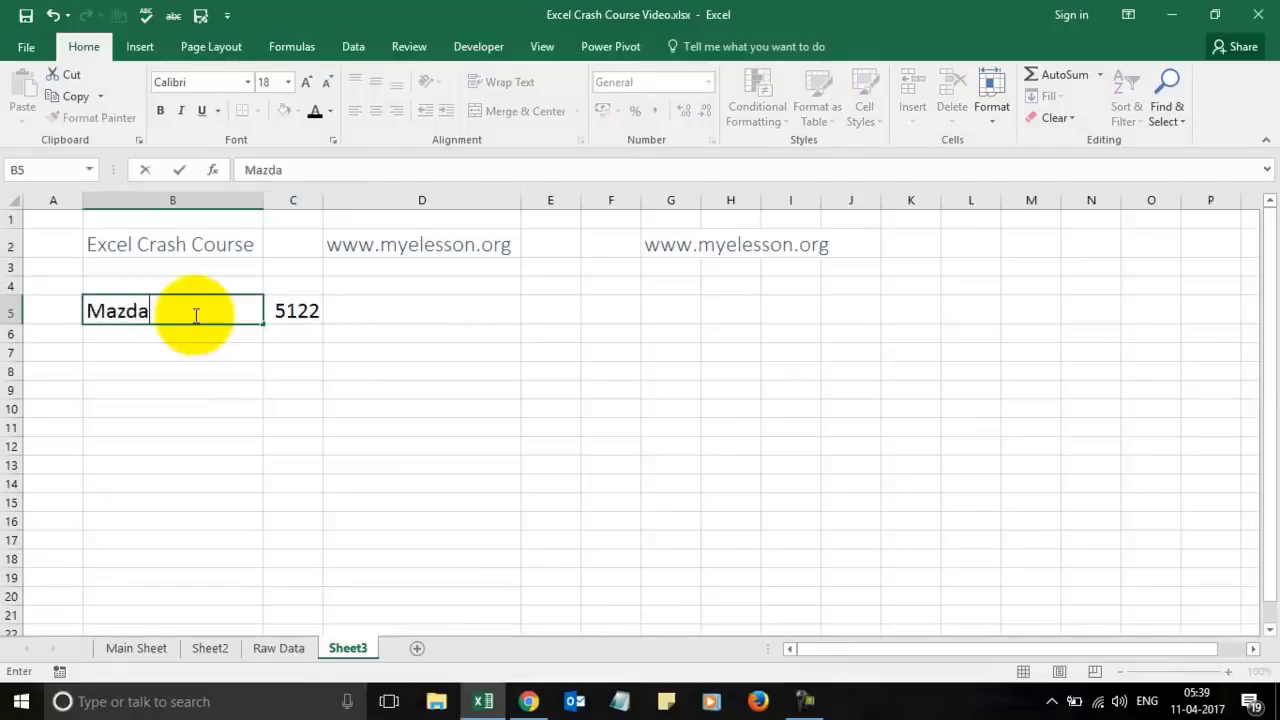
key("Return")
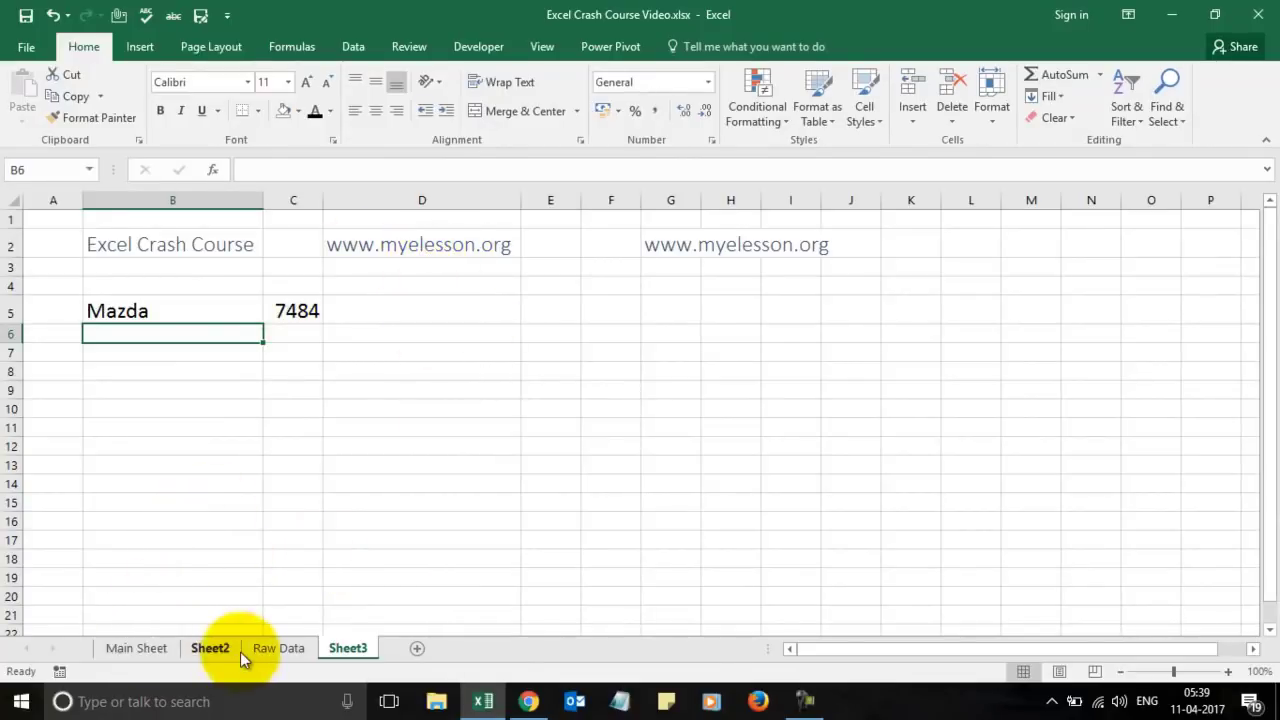
left_click(140, 648)
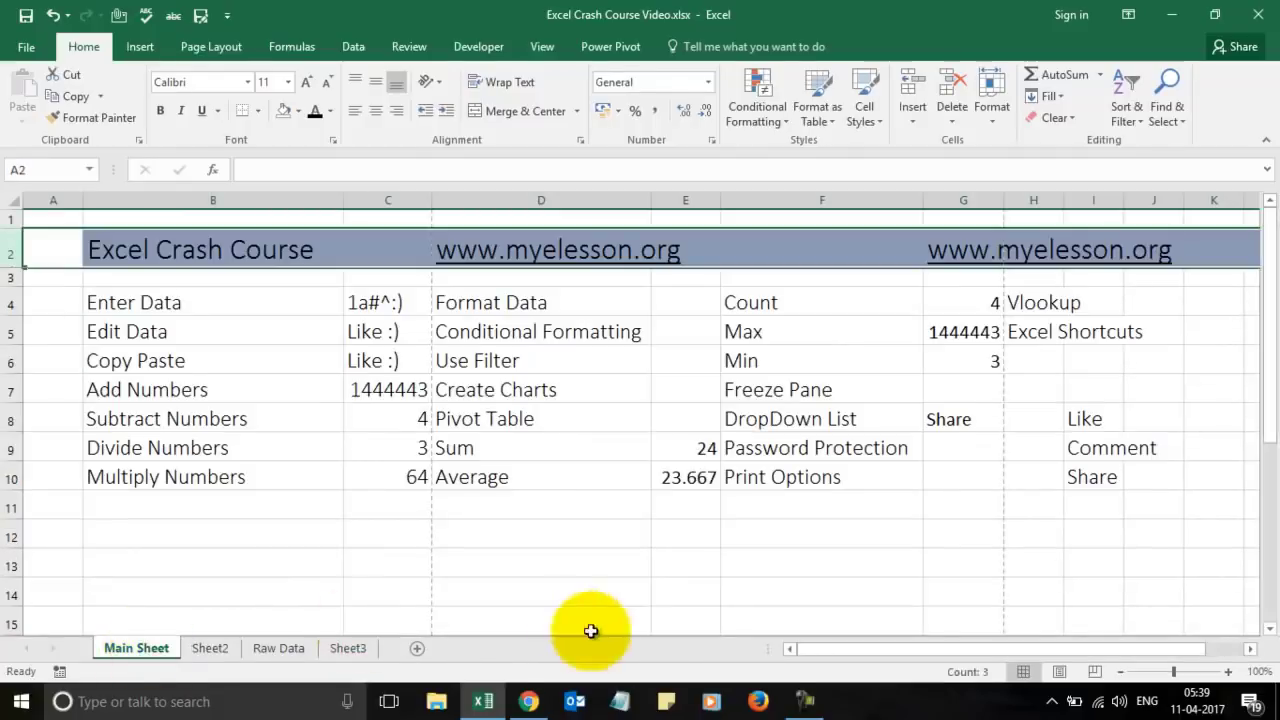
left_click(1041, 338)
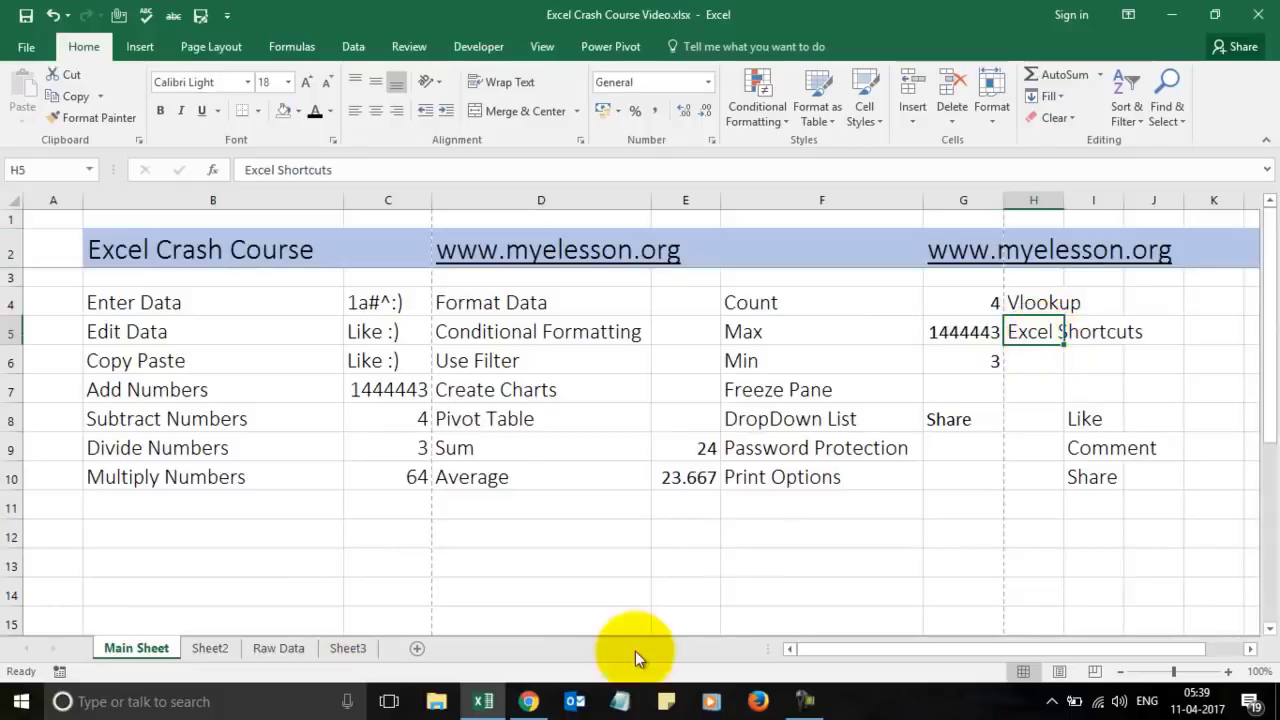
Switch to Chrome and look through the Excel Training Videos page and its download section for the full list of Excel shortcuts.
left_click(529, 701)
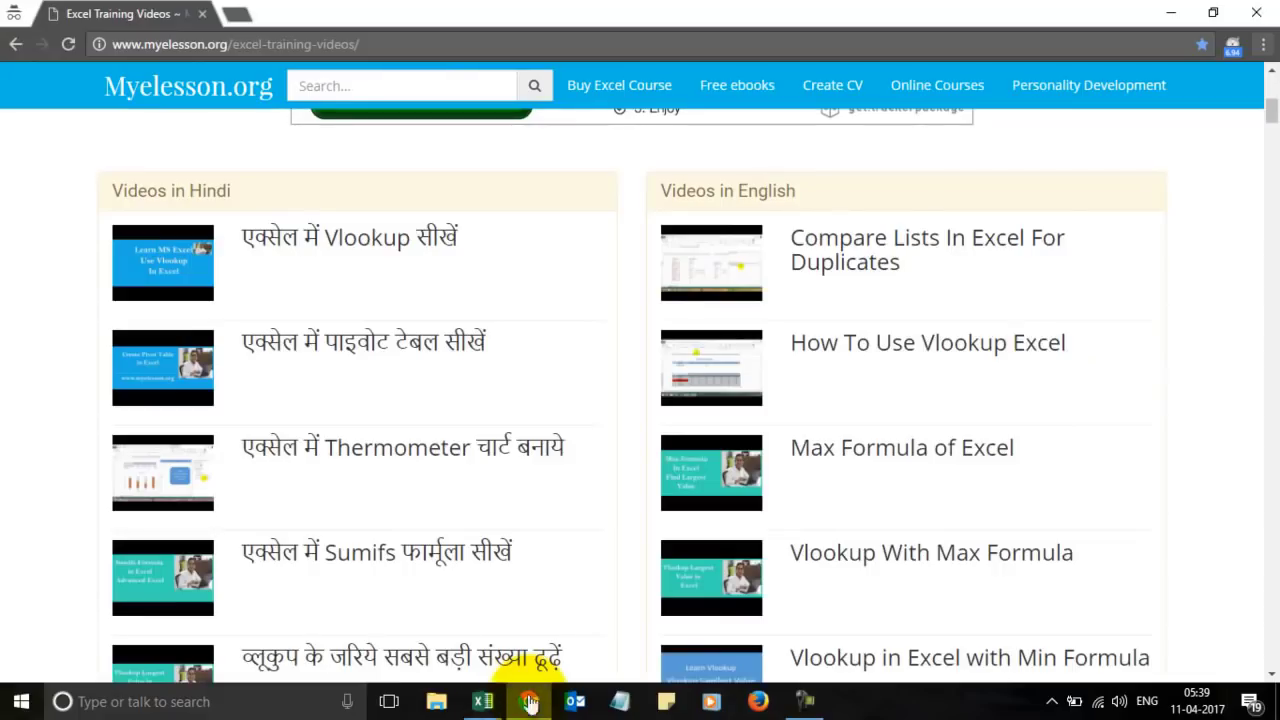
scroll(573, 480, "down", 15)
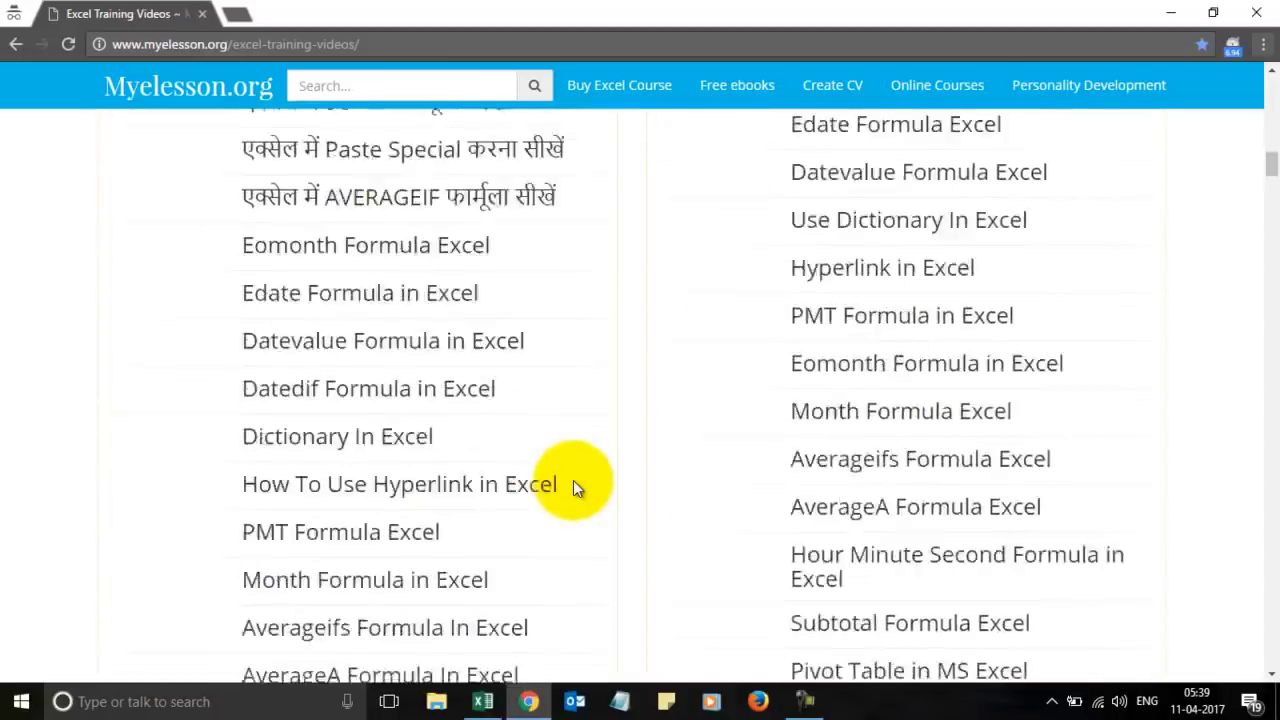
scroll(573, 482, "down", 5)
scroll(590, 430, "up", 3)
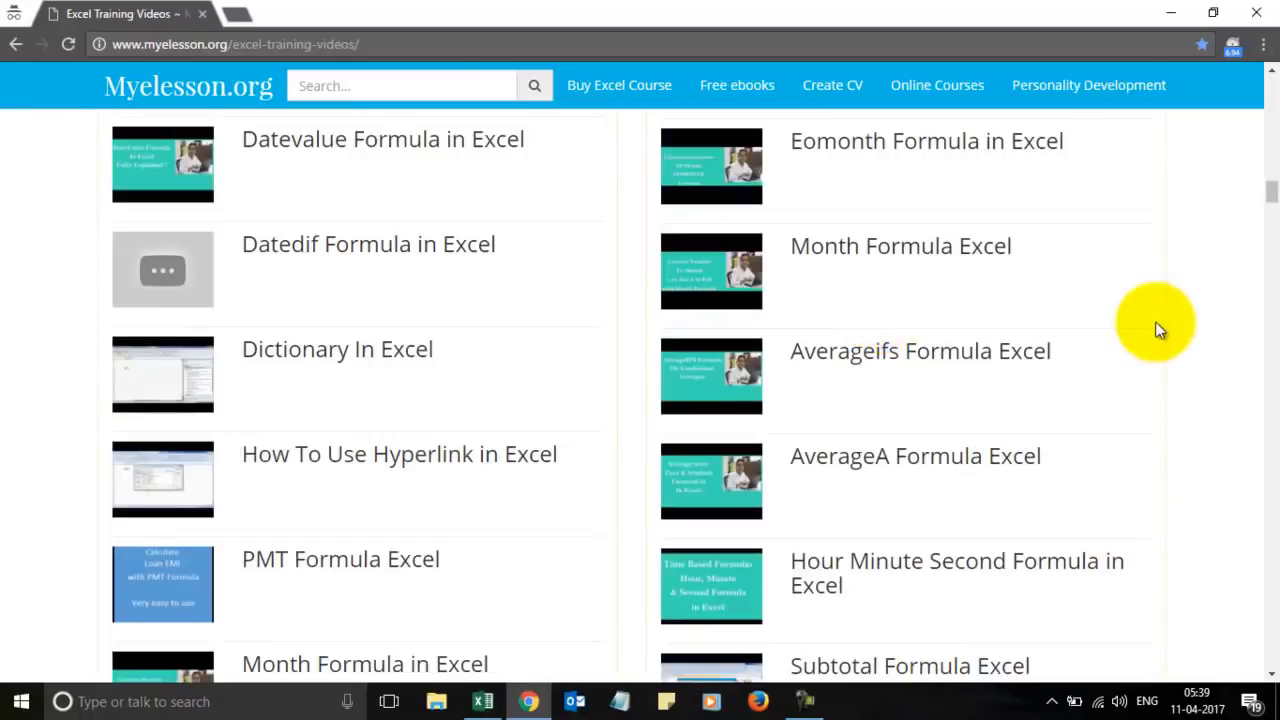
key("End")
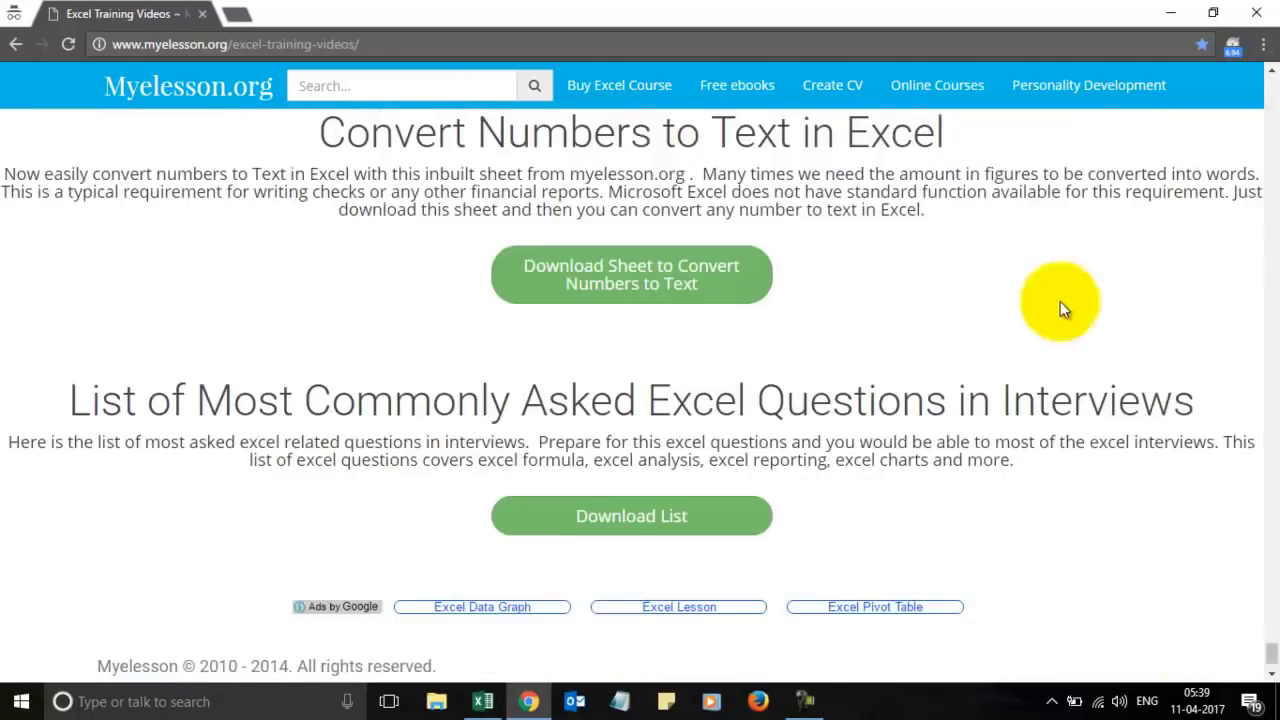
scroll(940, 283, "up", 1)
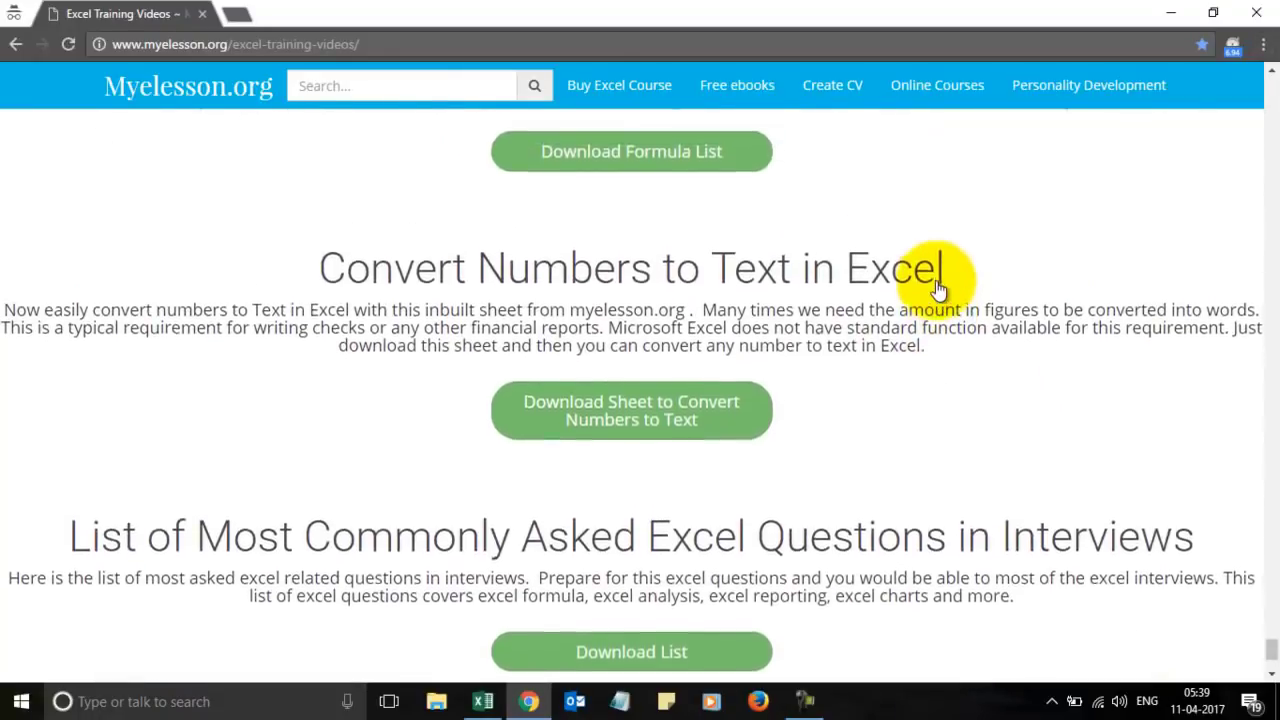
scroll(943, 240, "up", 3)
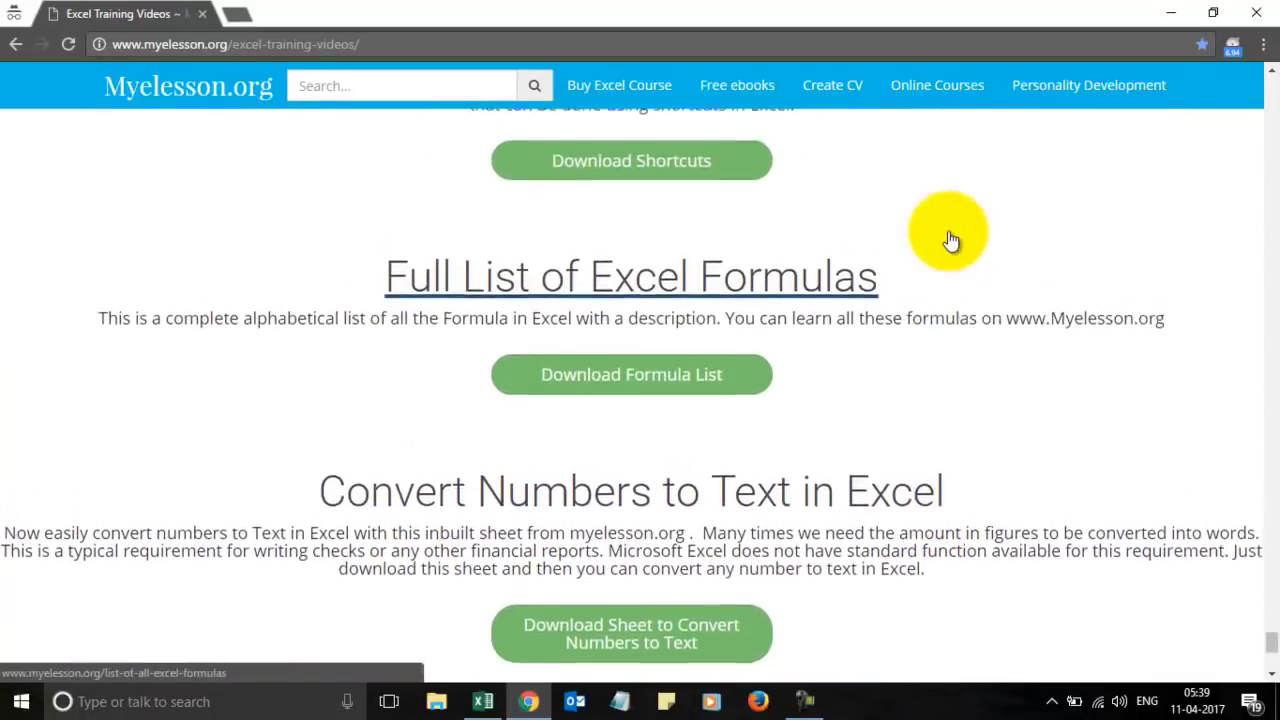
scroll(950, 240, "up", 1)
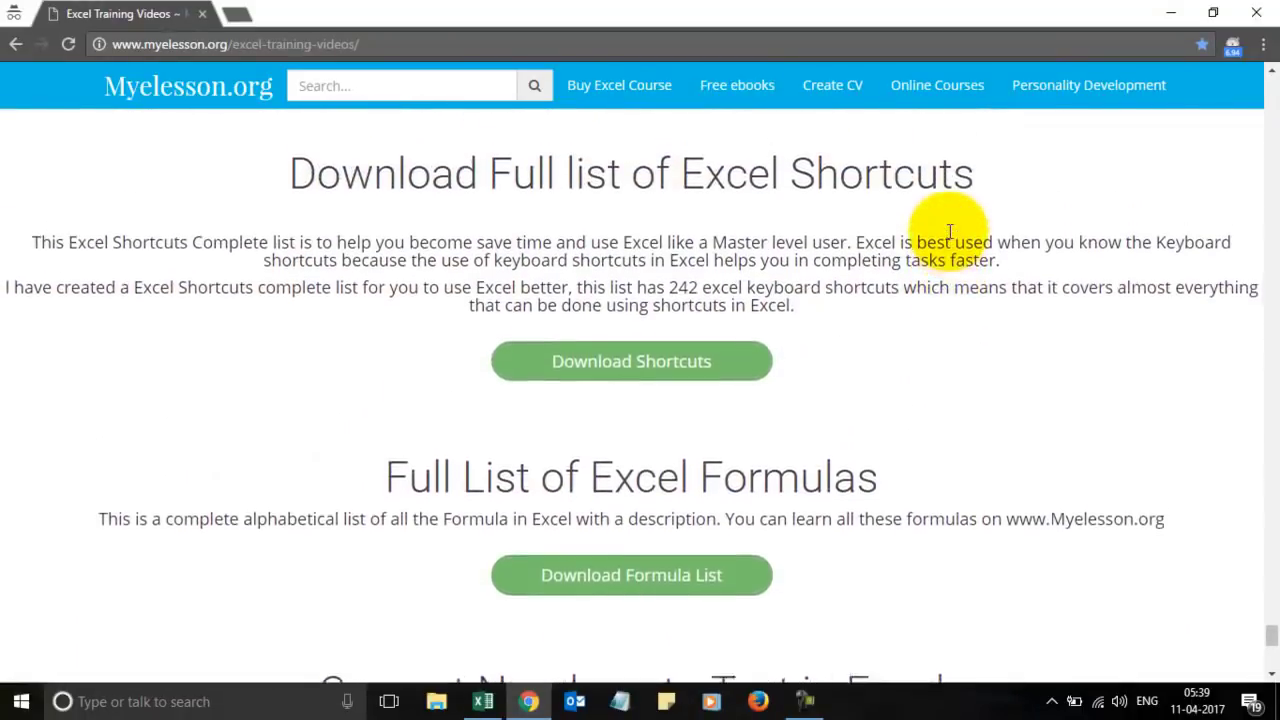
scroll(950, 231, "up", 1)
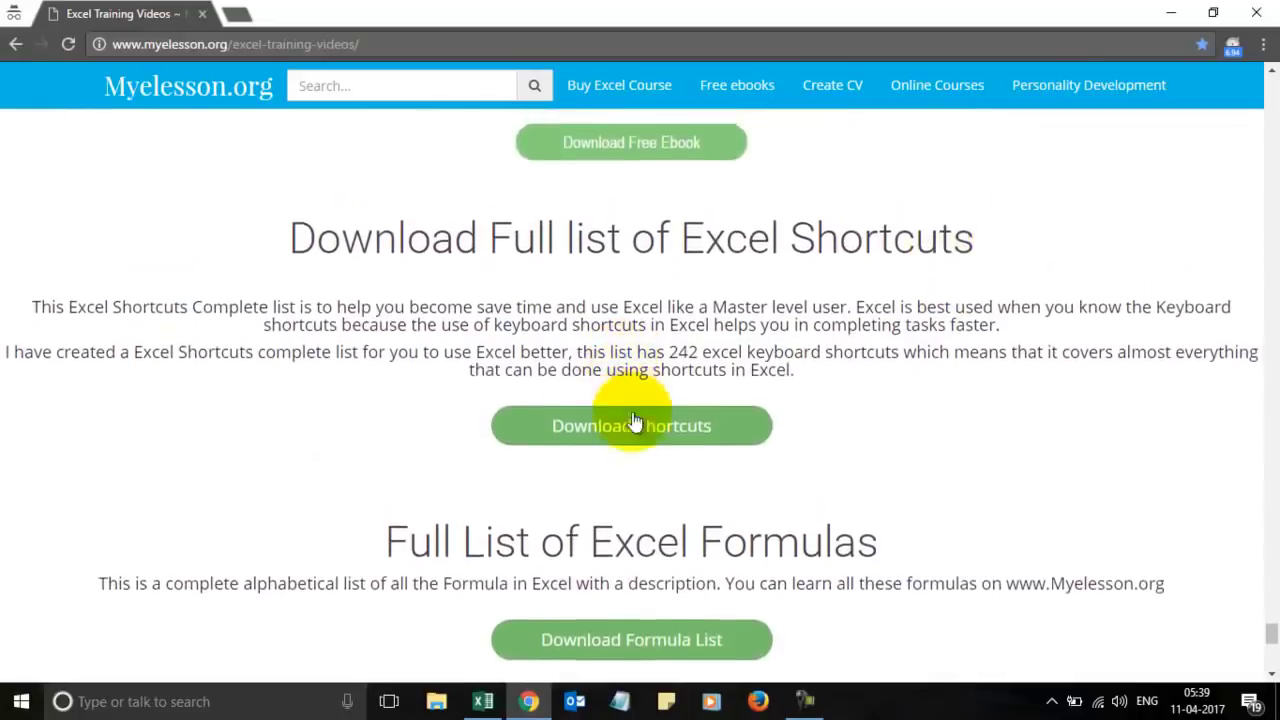
scroll(631, 430, "up", 3)
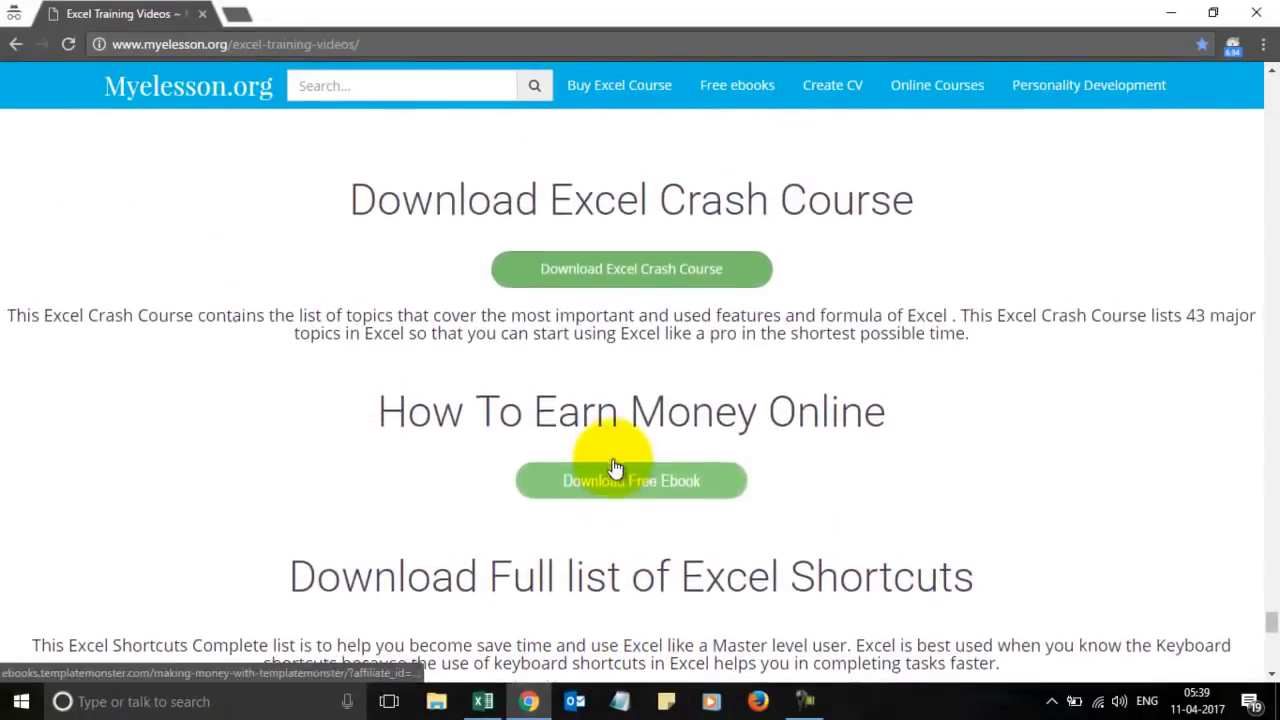
scroll(615, 468, "down", 1)
scroll(615, 468, "down", 2)
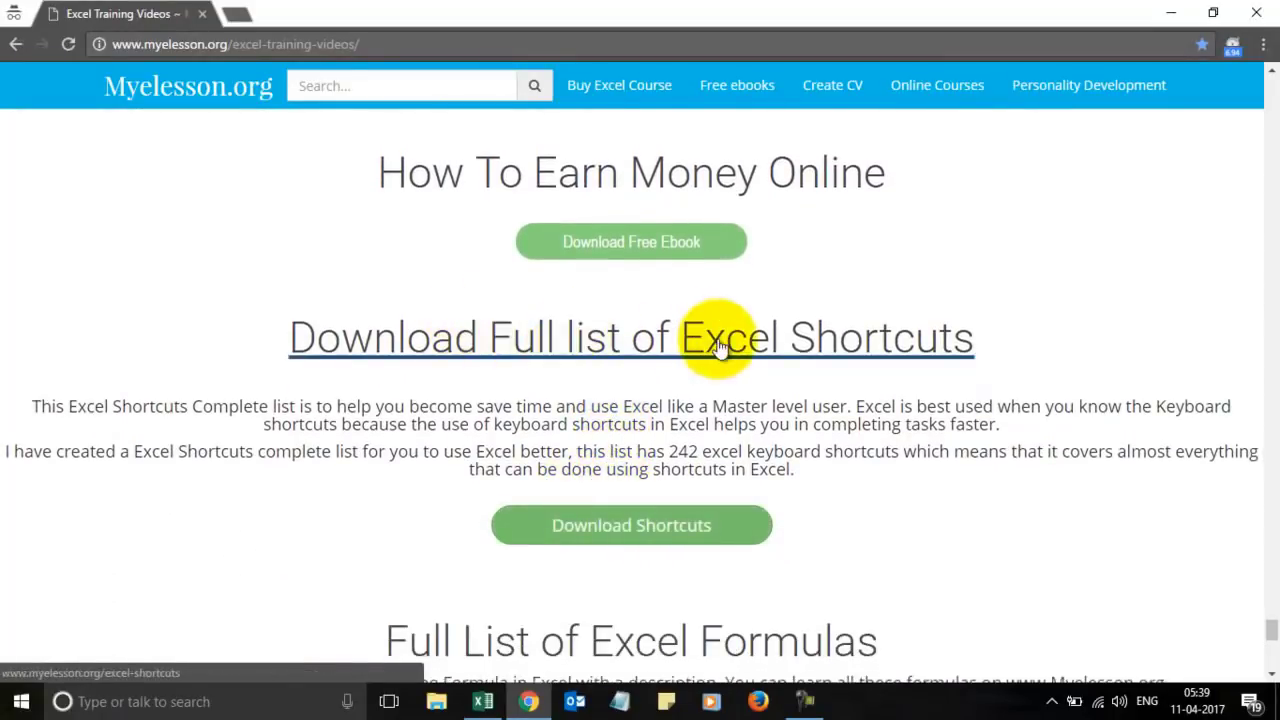
Open the full list of Excel shortcuts, view its table of shortcut keys and actions, and return to the Excel workbook.
left_click(640, 338)
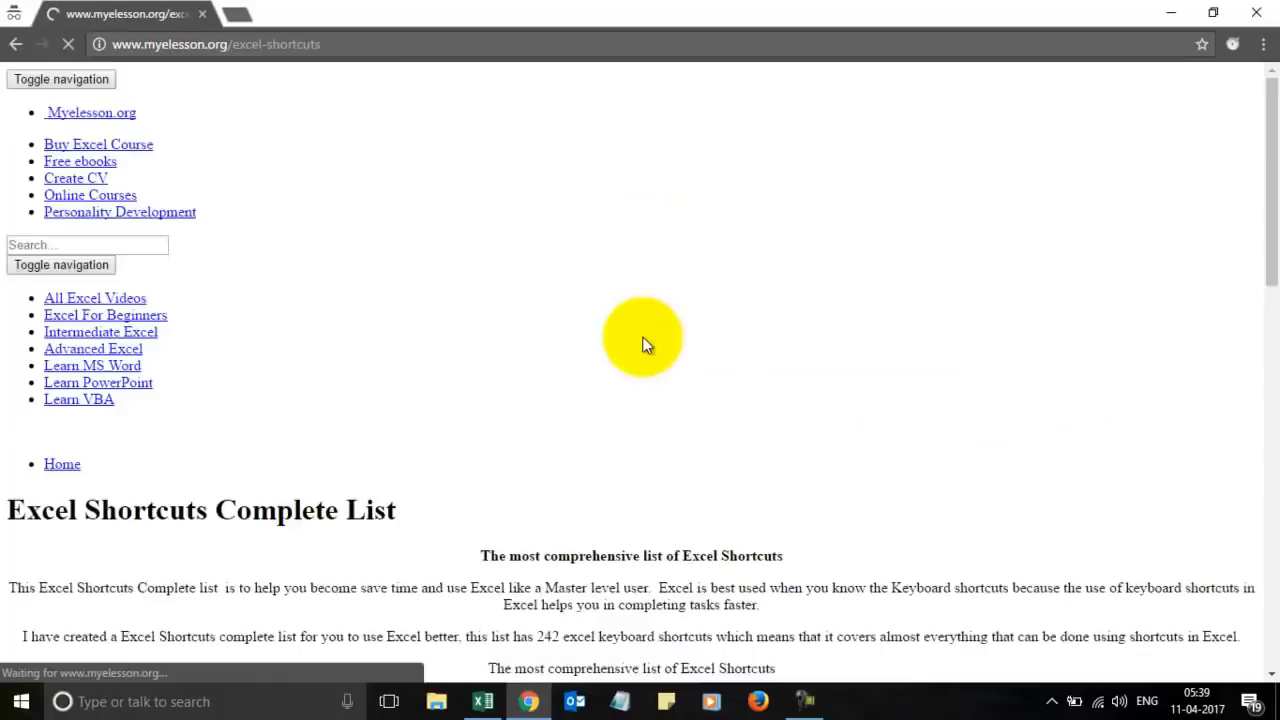
scroll(400, 510, "down", 3)
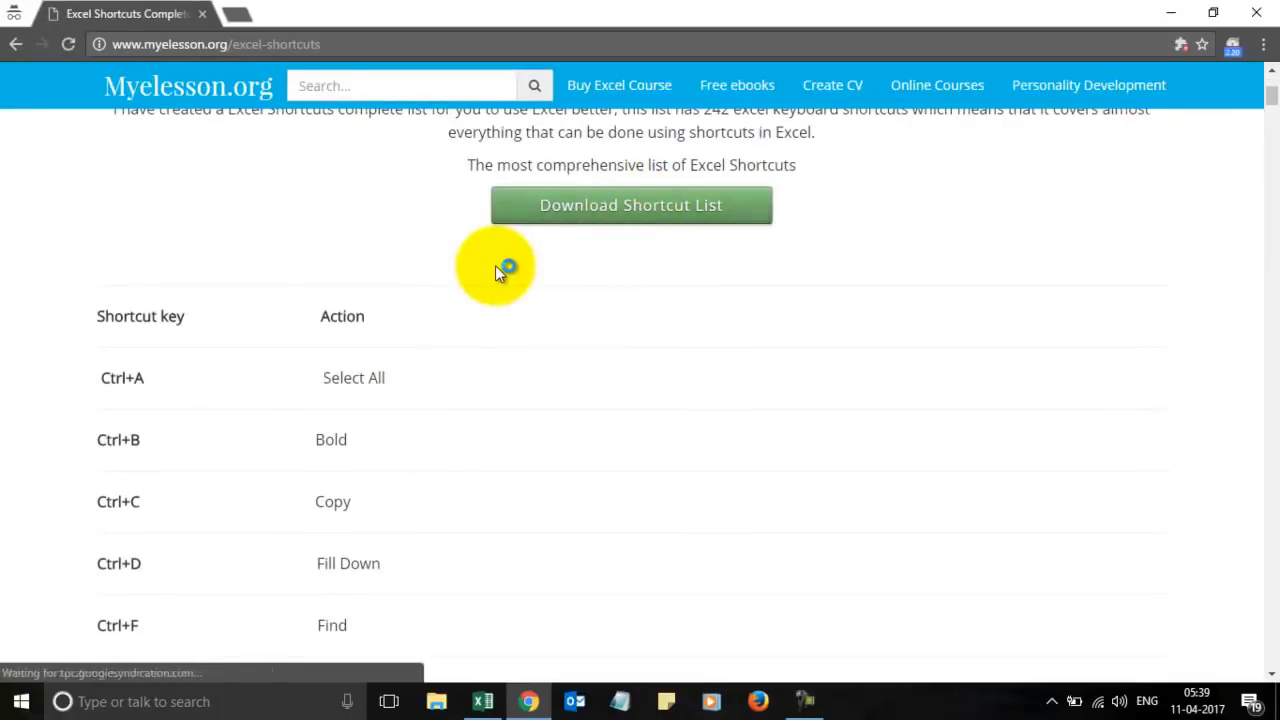
key("alt+Tab")
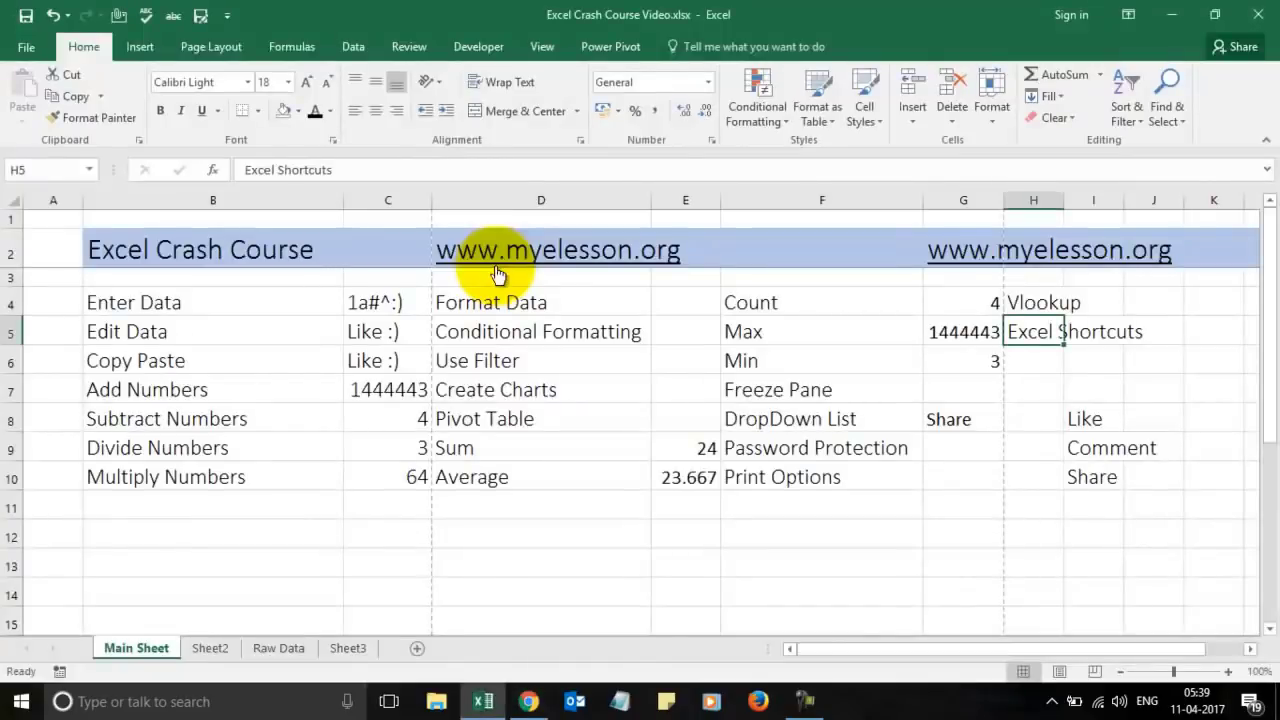